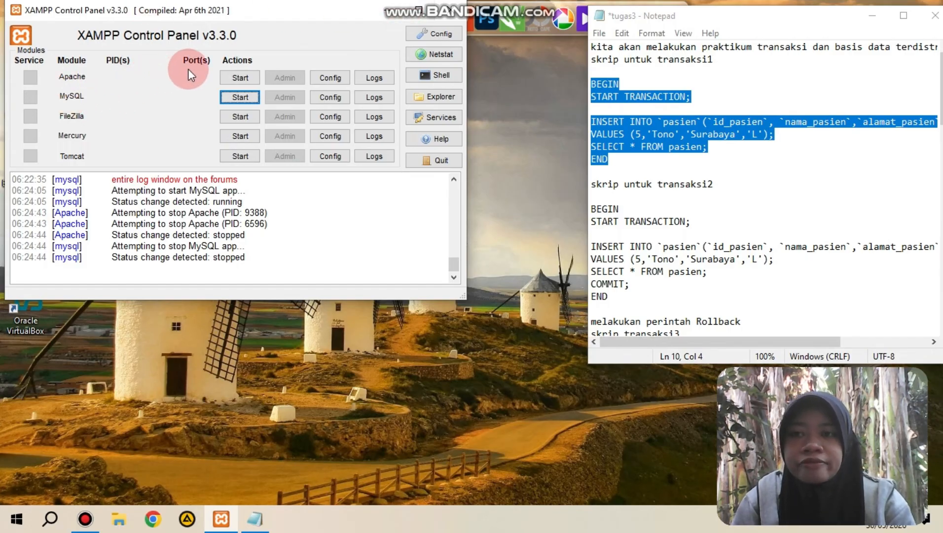
Step: Start the Apache and MySQL servers in XAMPP and open phpMyAdmin in the browser
left_click(253, 79)
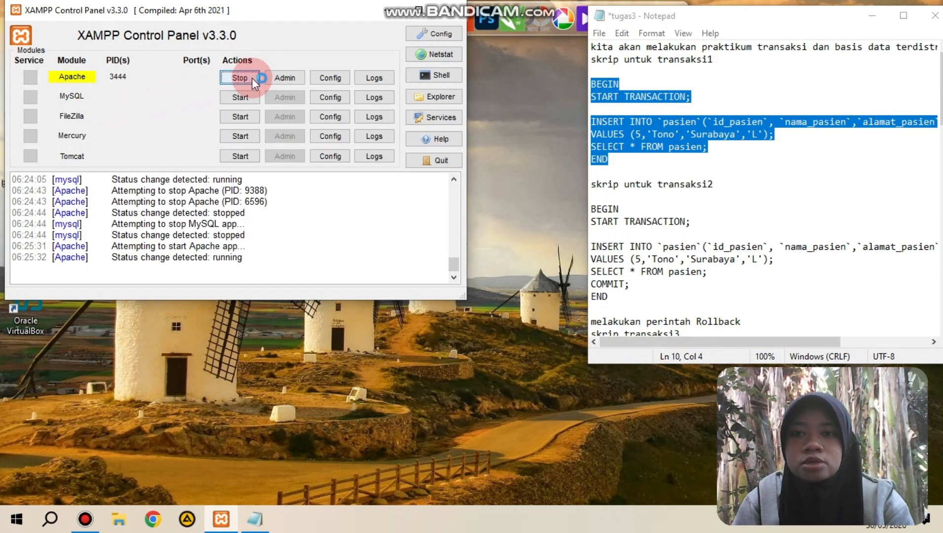
left_click(248, 101)
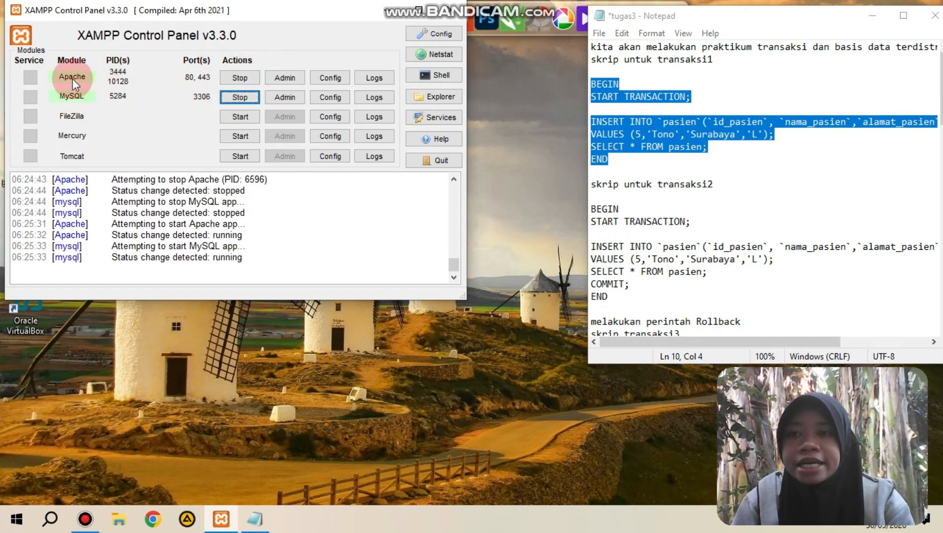
left_click(282, 98)
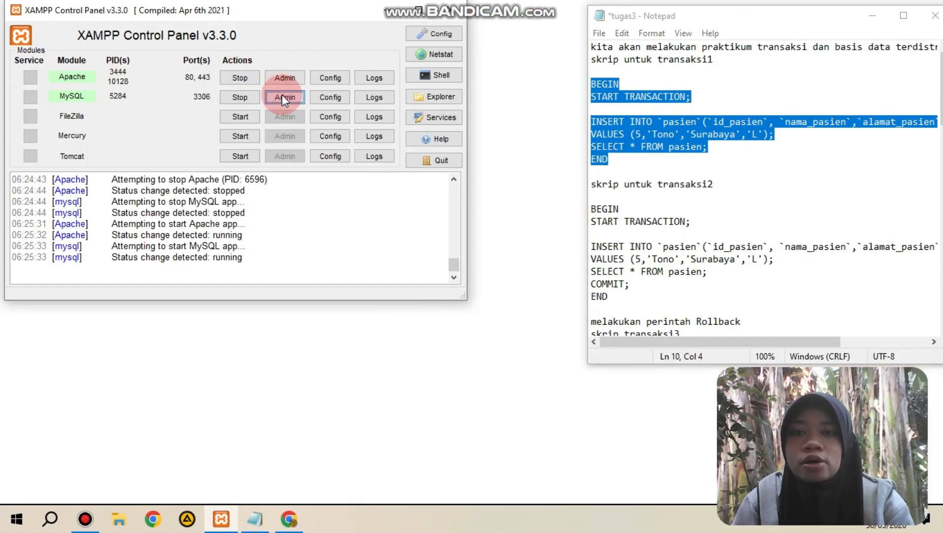
left_click(388, 12)
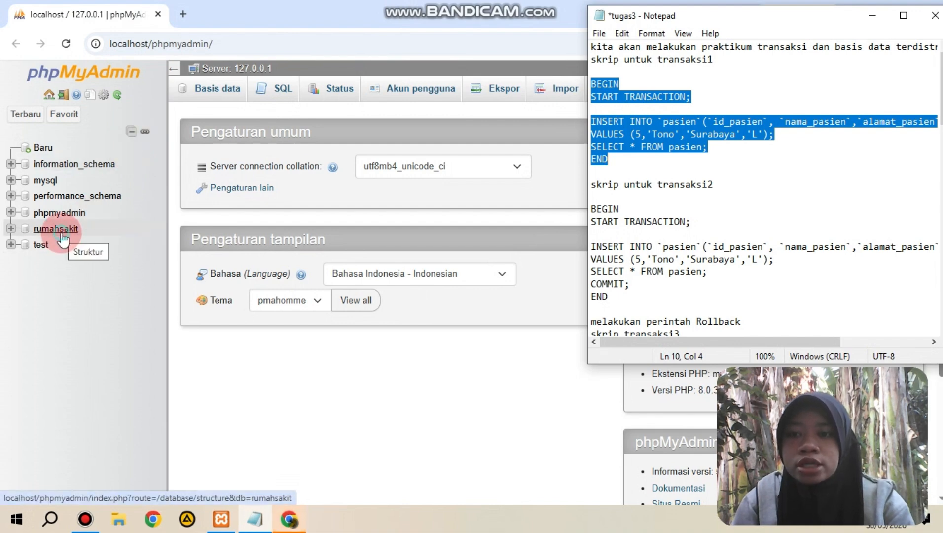
Step: In the rumahsakit database, begin a new procedure named transaksi1 and remove its empty parameter row
left_click(62, 236)
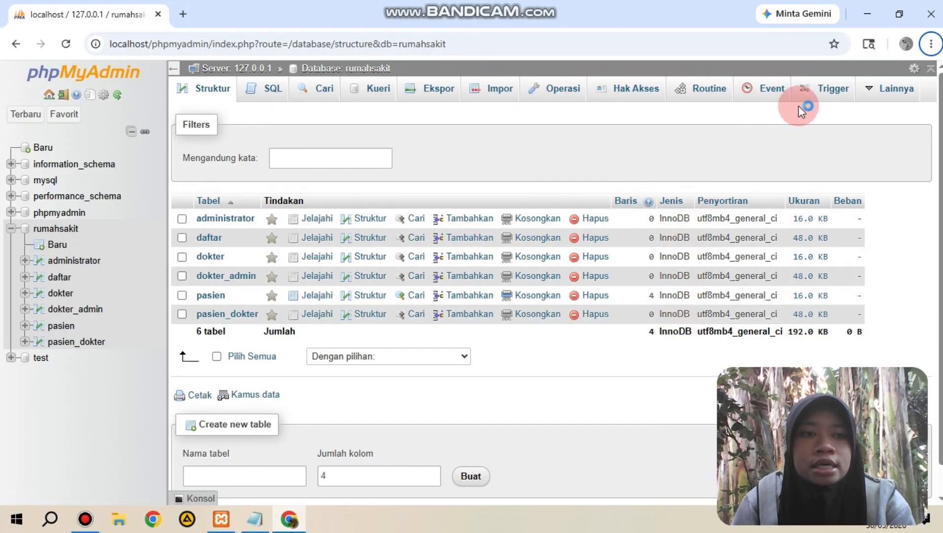
left_click(704, 89)
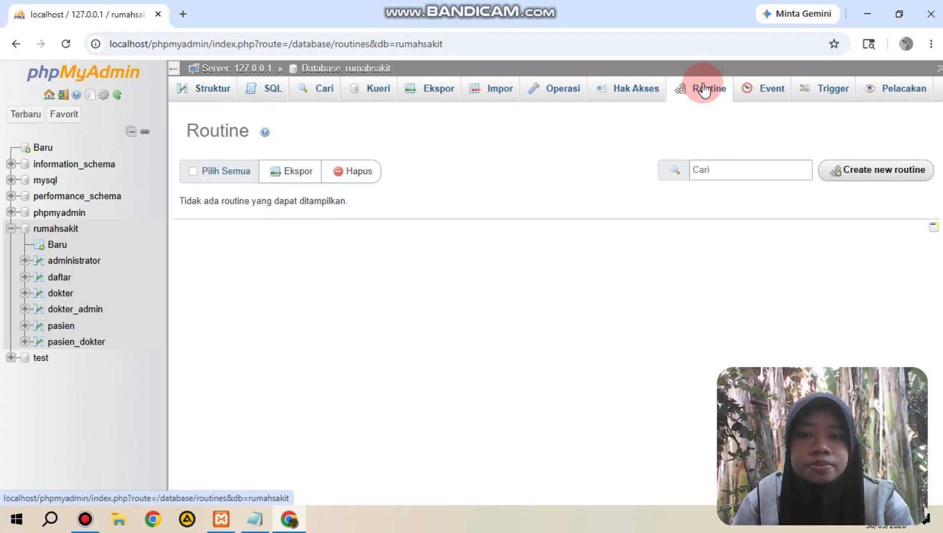
left_click(868, 170)
left_click(716, 187)
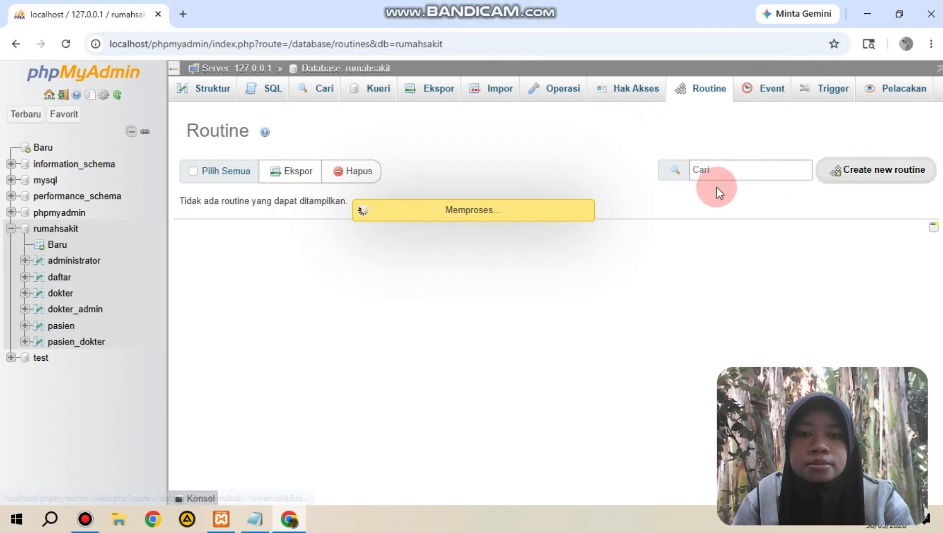
left_click(448, 231)
type("tra")
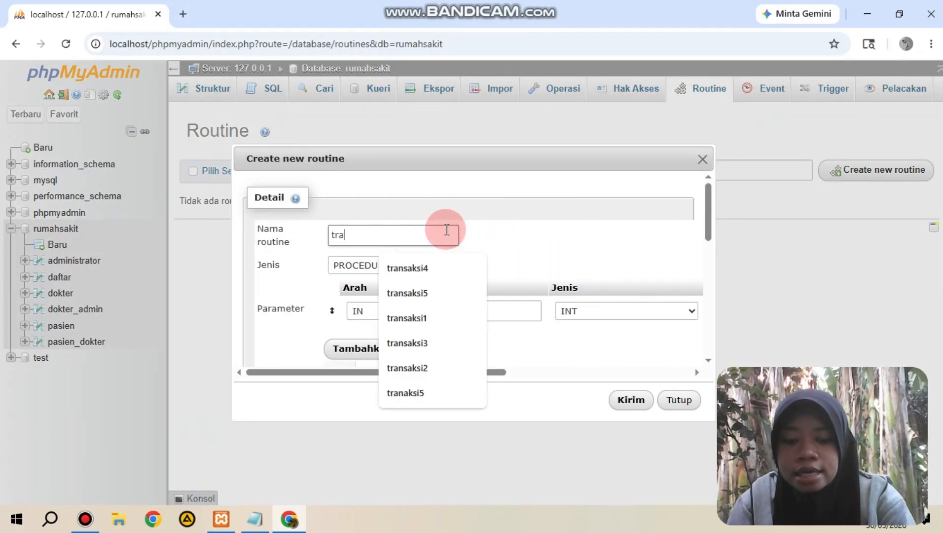
type("nsaksi1")
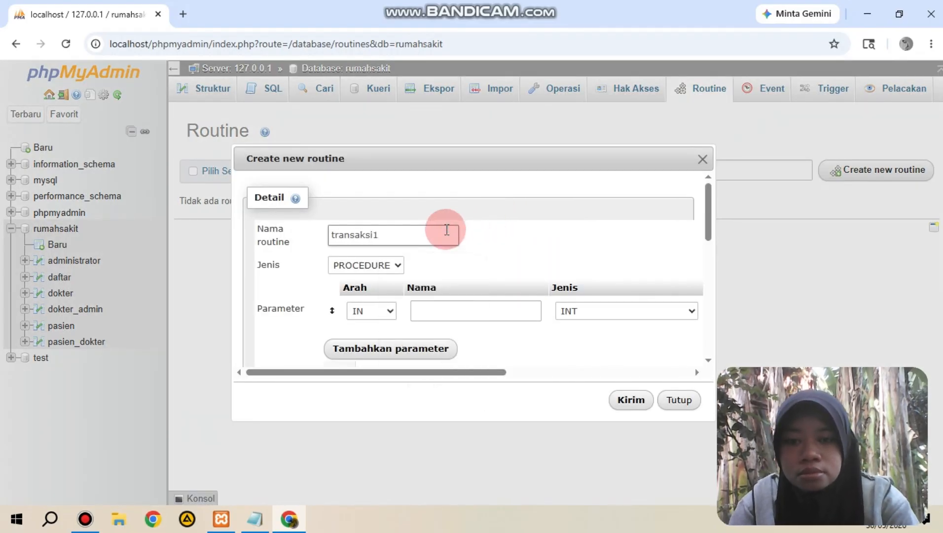
left_click_drag(472, 370, 714, 375)
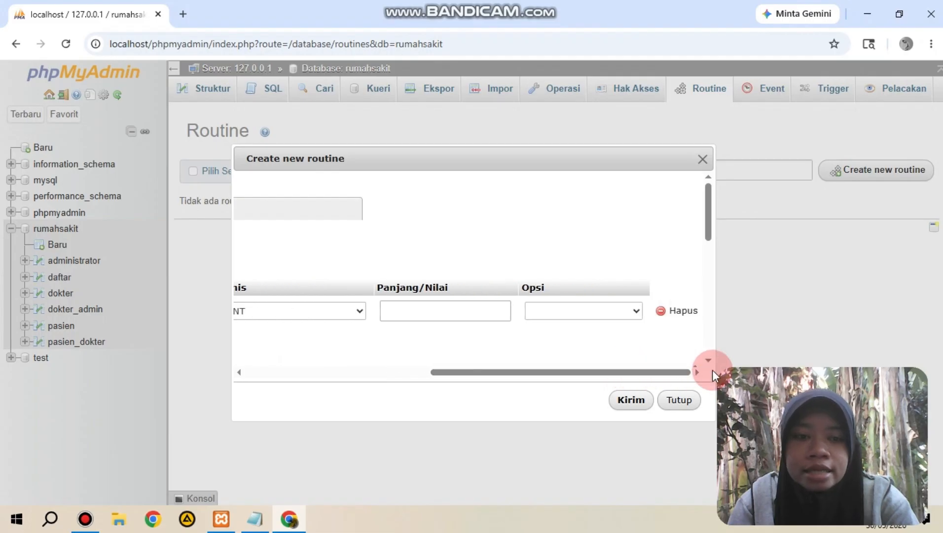
left_click(683, 310)
Step: Copy the transaksi1 script, from BEGIN to END, out of the tugas3 Notepad file into the routine definition and save the procedure
left_click(486, 350)
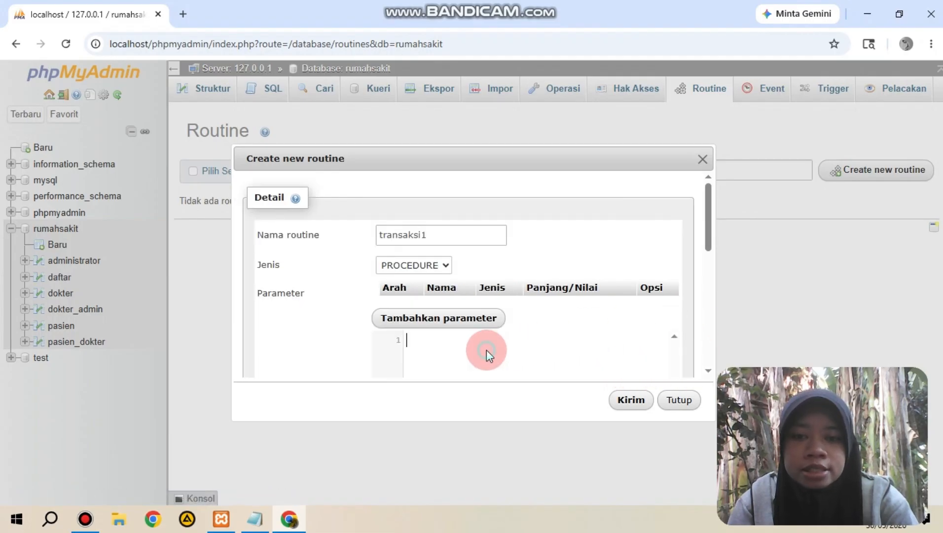
left_click(255, 518)
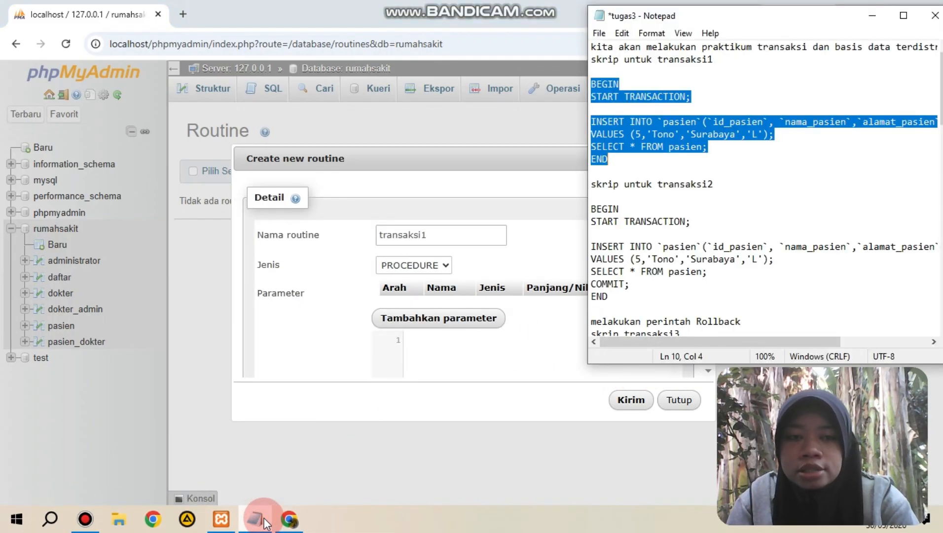
right_click(683, 107)
left_click(724, 151)
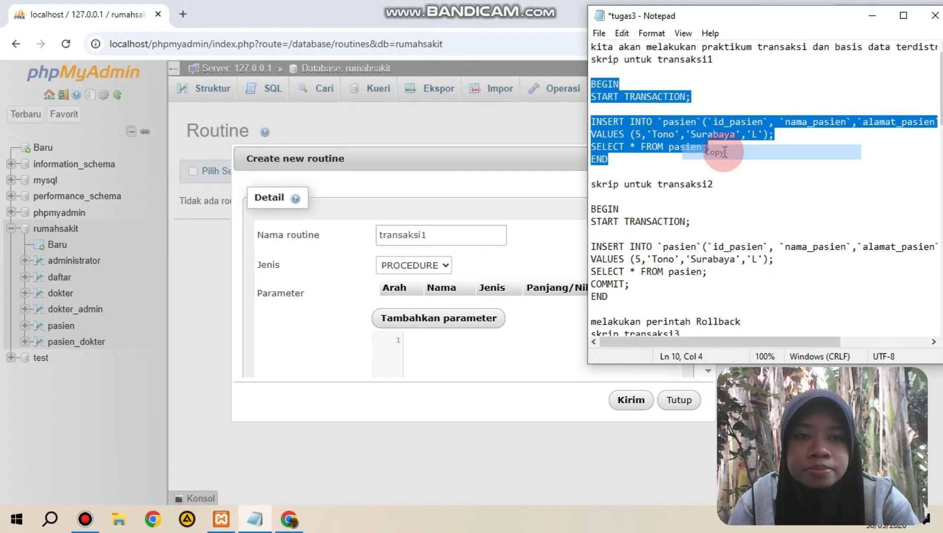
left_click(493, 339)
key("ctrl+v")
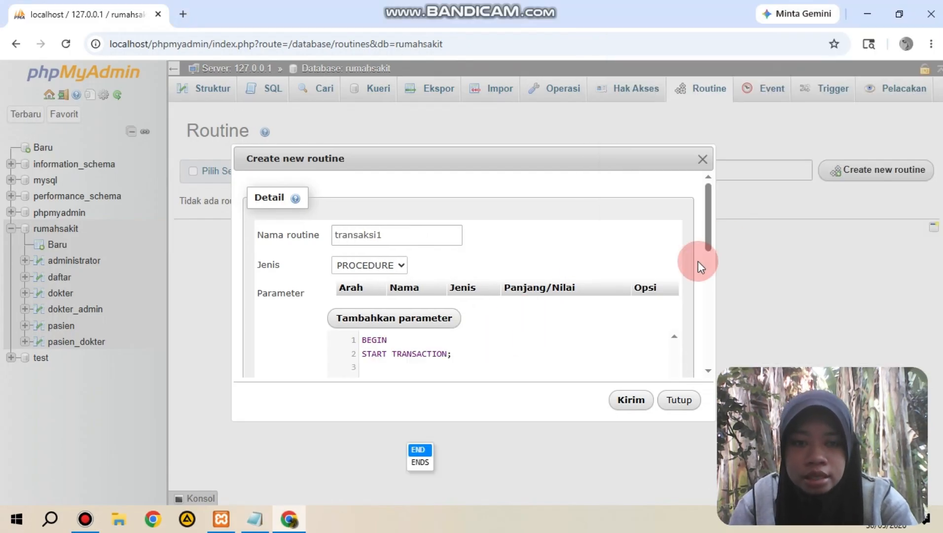
left_click_drag(710, 241, 709, 272)
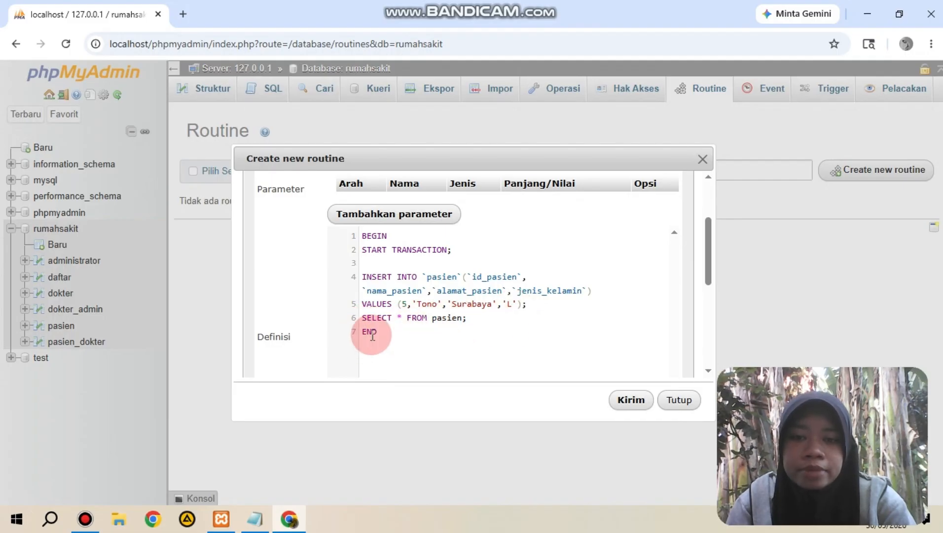
scroll(709, 259, "up", 1)
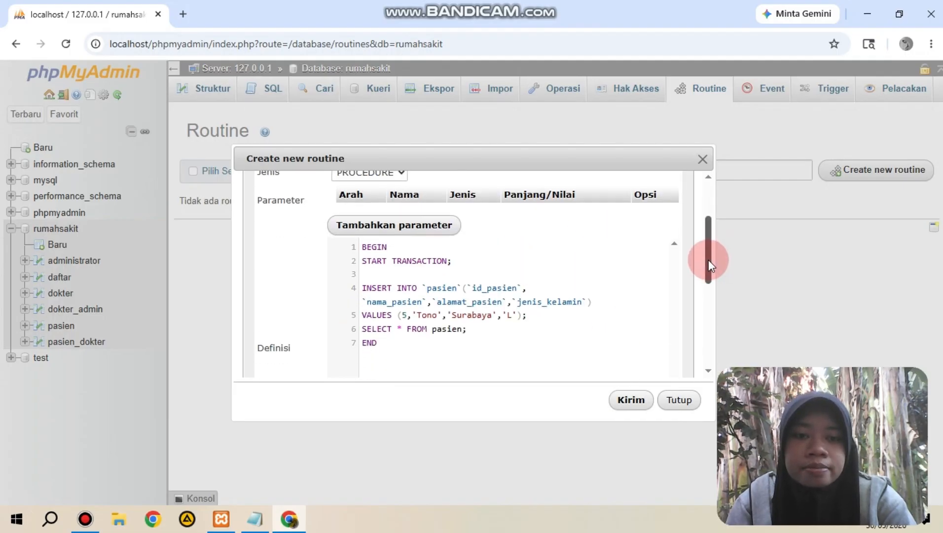
scroll(710, 259, "down", 1)
left_click(636, 398)
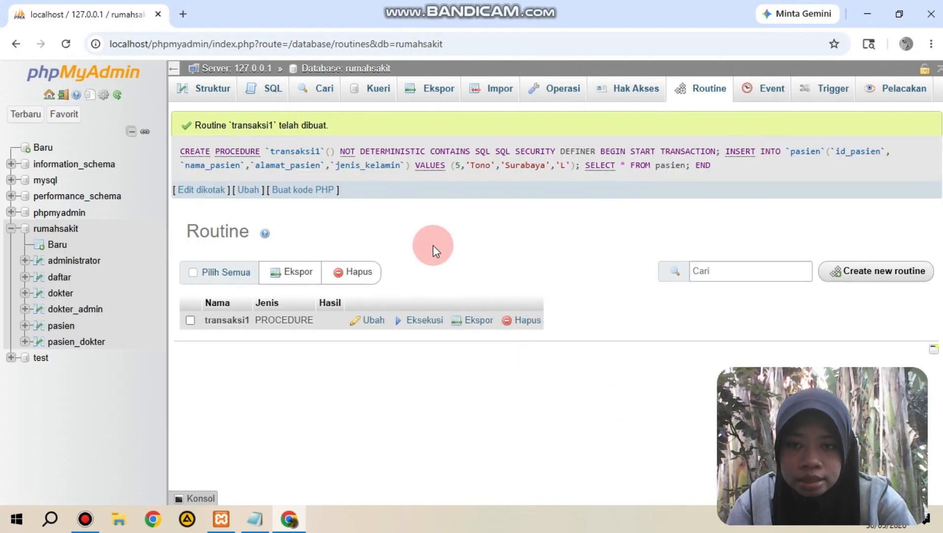
Step: Execute the transaksi1 procedure and browse the pasien table to check its rows
left_click(417, 321)
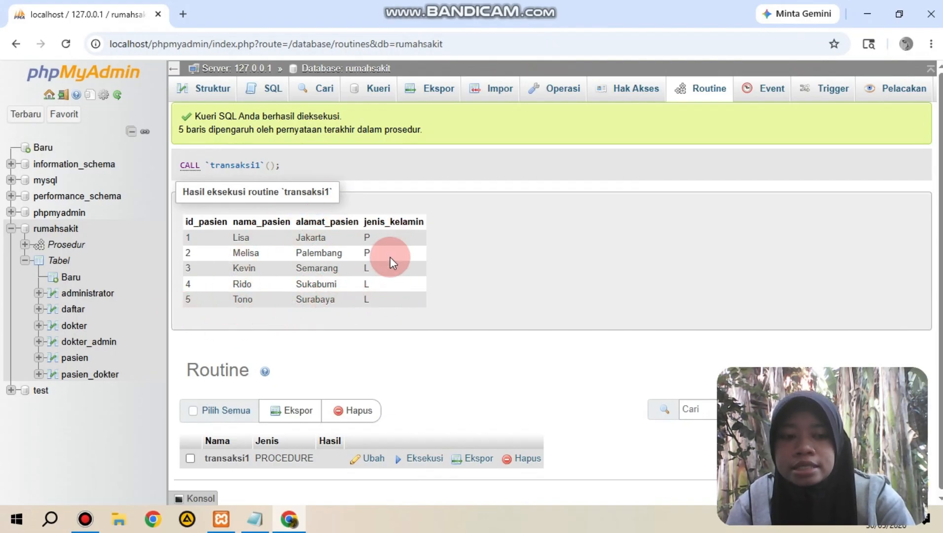
left_click(75, 358)
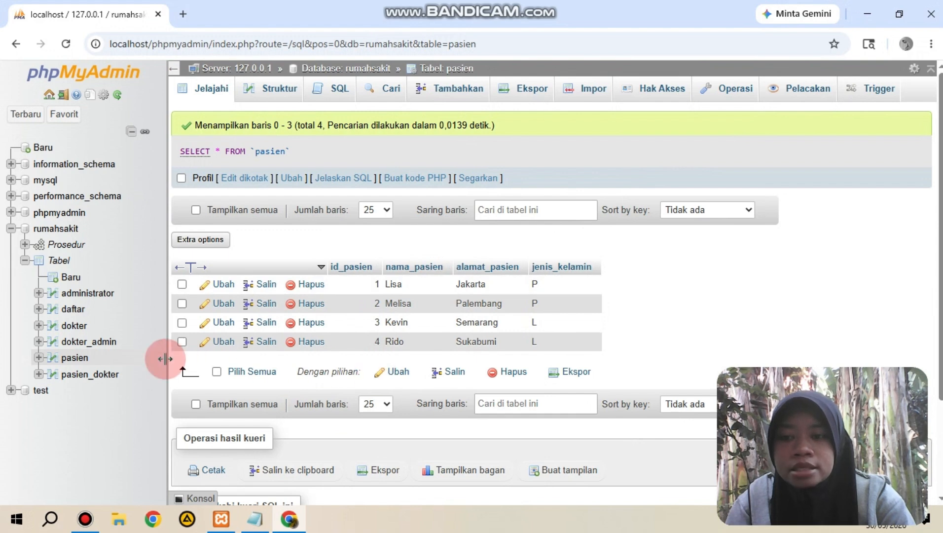
Step: Return to the database's procedures and begin a new one named transaksi2, removing its empty parameter row
left_click(70, 249)
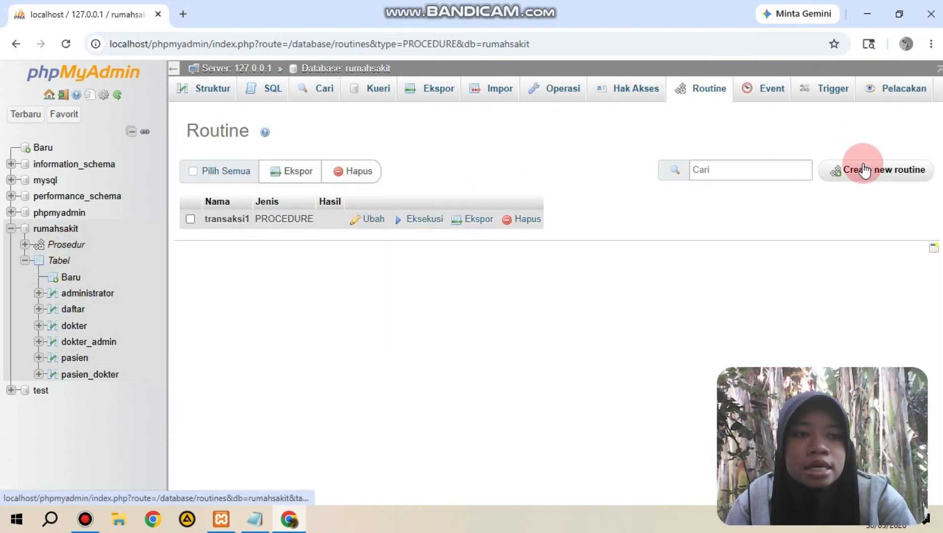
left_click(864, 170)
left_click(430, 237)
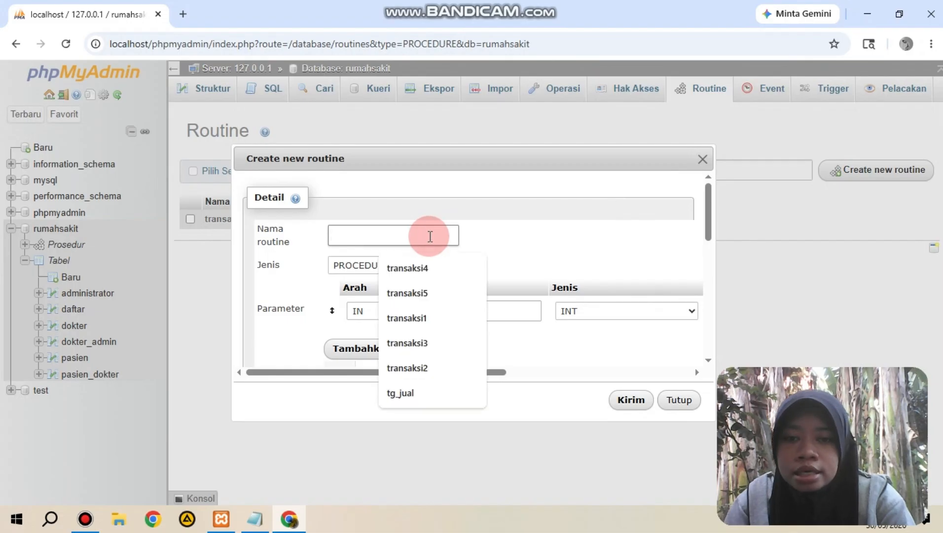
type("transak")
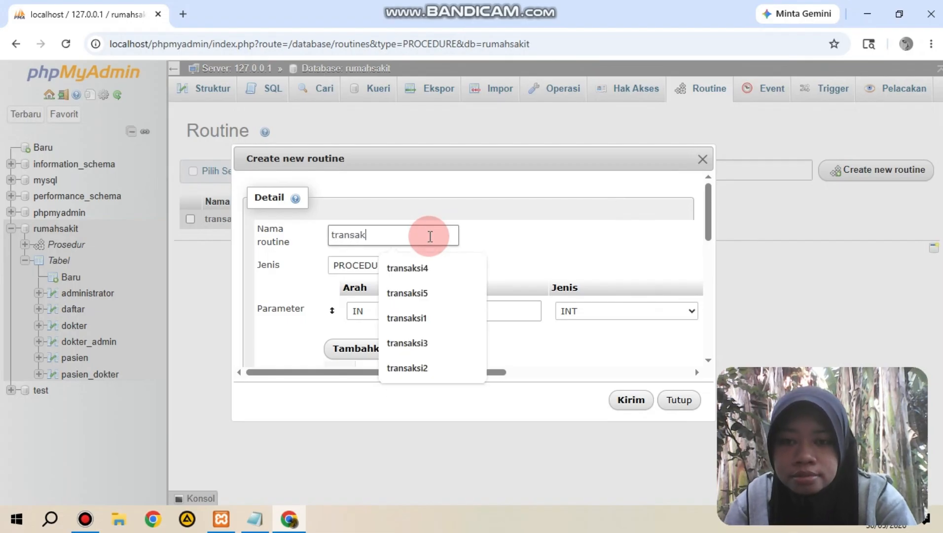
type("si2")
left_click_drag(476, 372, 704, 379)
left_click(688, 313)
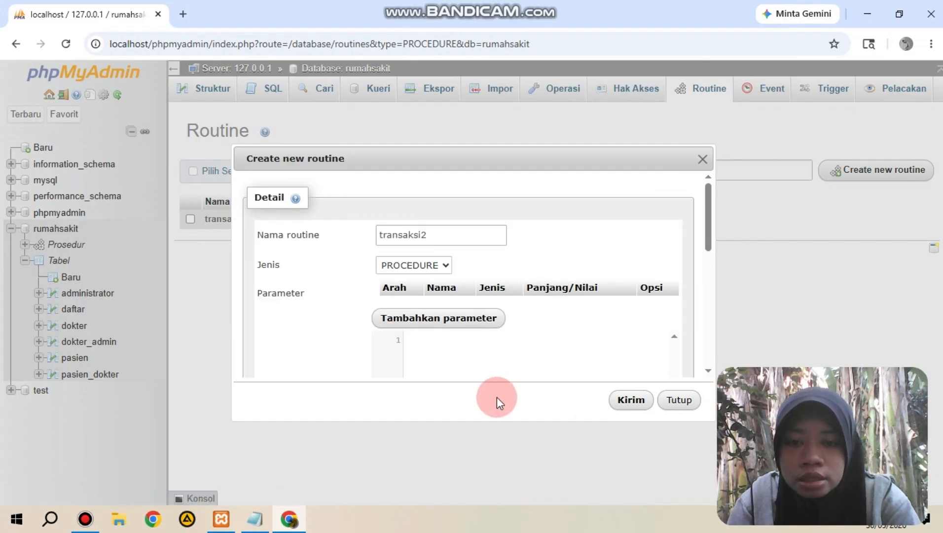
Step: Copy the transaksi2 script containing COMMIT from the tugas3 Notepad file into the routine definition and save the procedure
left_click(255, 518)
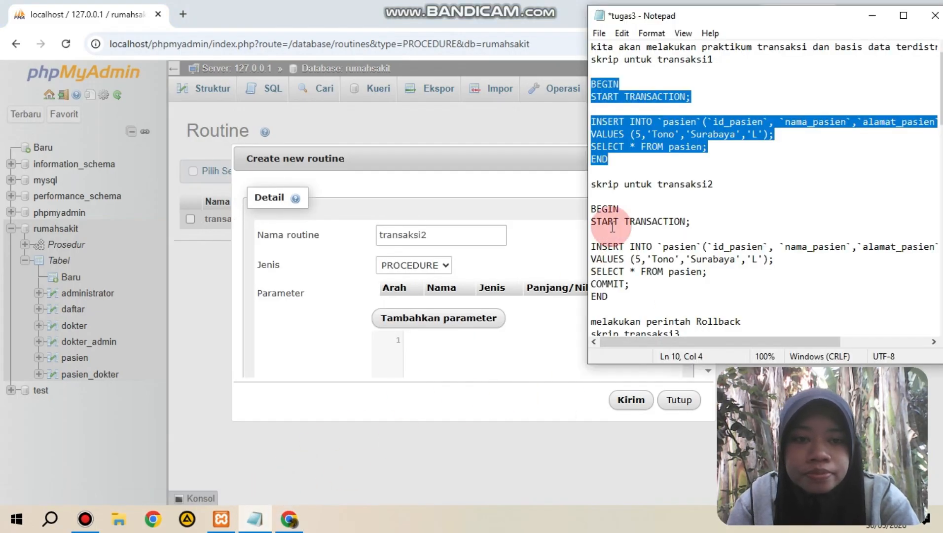
left_click_drag(598, 212, 641, 296)
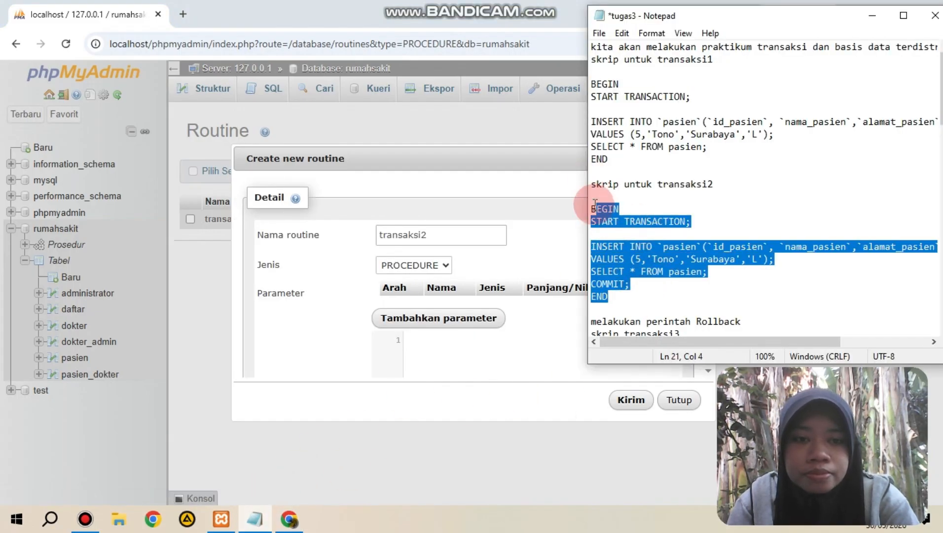
left_click_drag(593, 209, 617, 301)
right_click(616, 302)
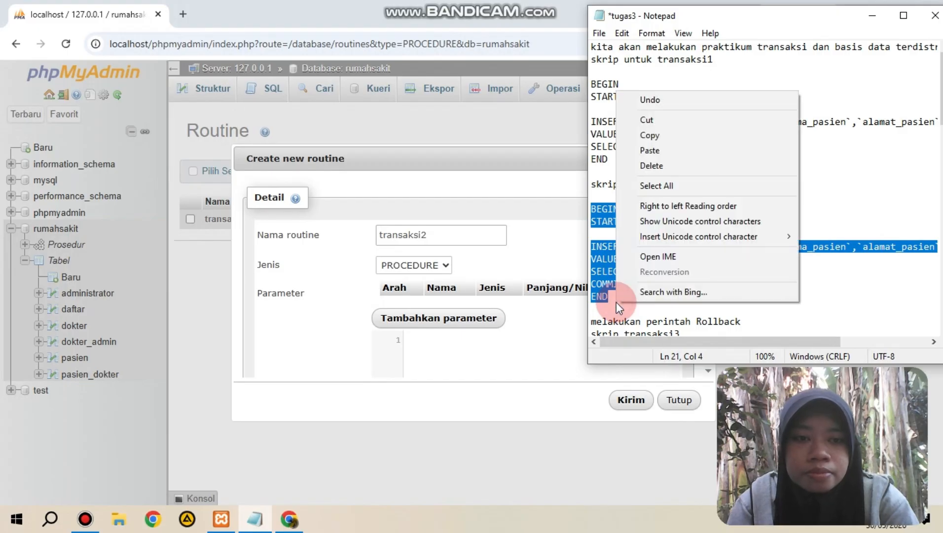
left_click(678, 138)
left_click(459, 332)
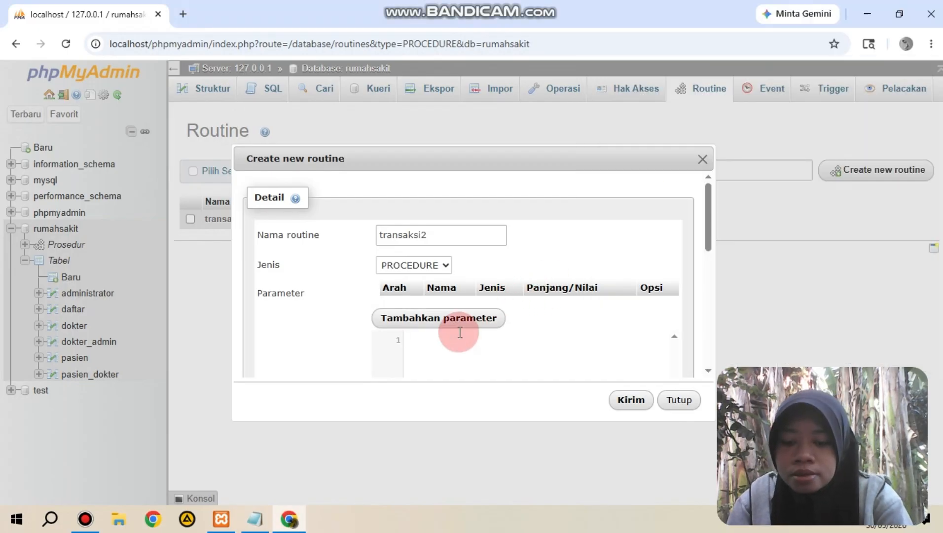
key("ctrl+v")
mouse_move(709, 248)
left_mouse_down()
mouse_move(709, 267)
mouse_move(708, 238)
left_mouse_up()
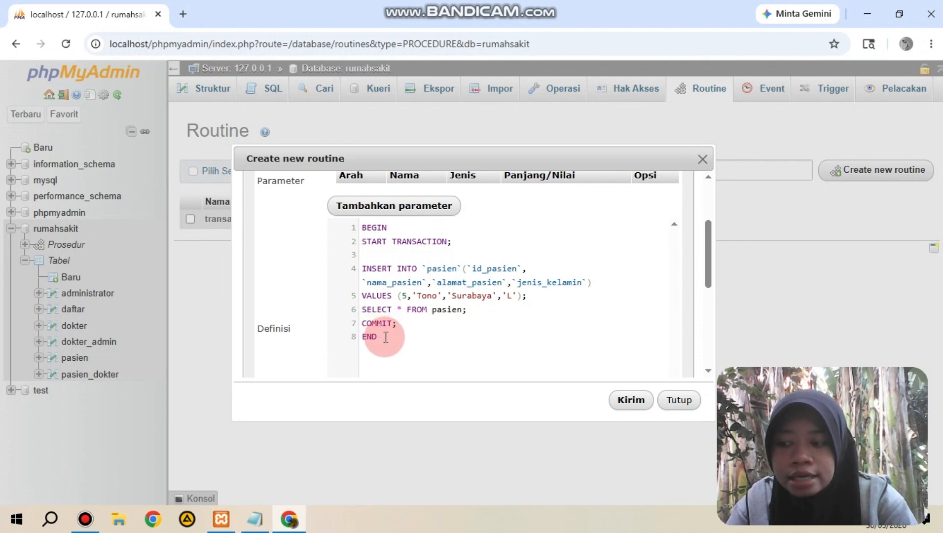
left_click(630, 399)
Step: Execute the transaksi2 procedure and browse the pasien table to check the committed row
left_click(421, 339)
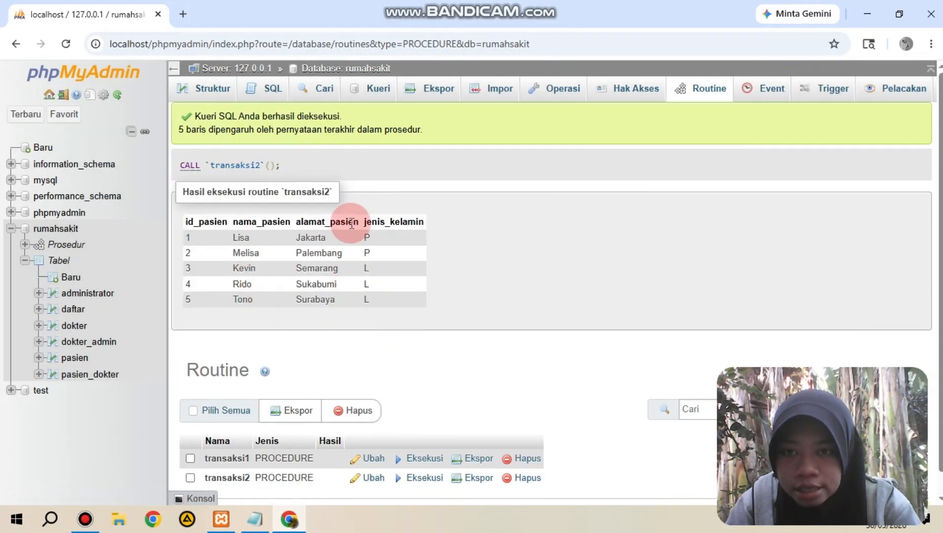
left_click(75, 357)
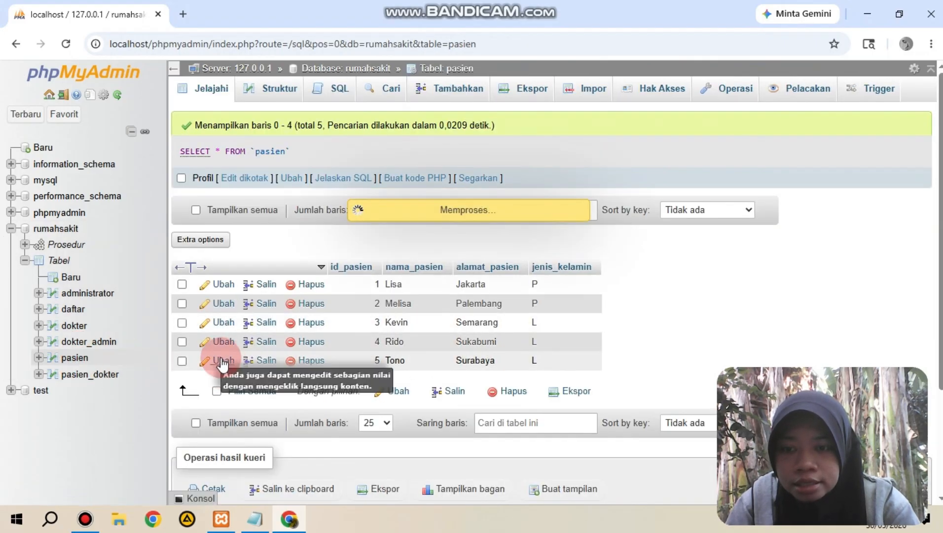
left_click(306, 362)
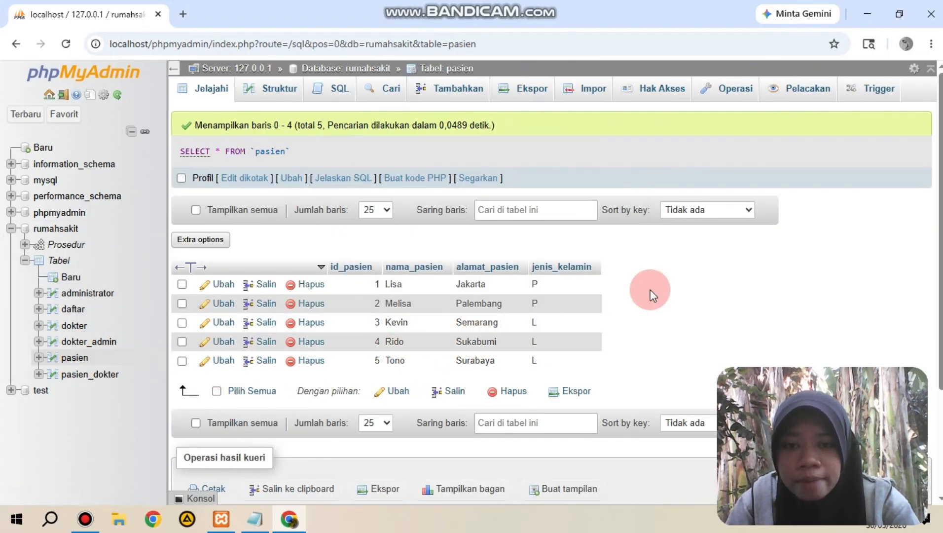
Step: Return to the database's procedures and begin a new one named transaksi3, removing its empty parameter row
left_click(79, 247)
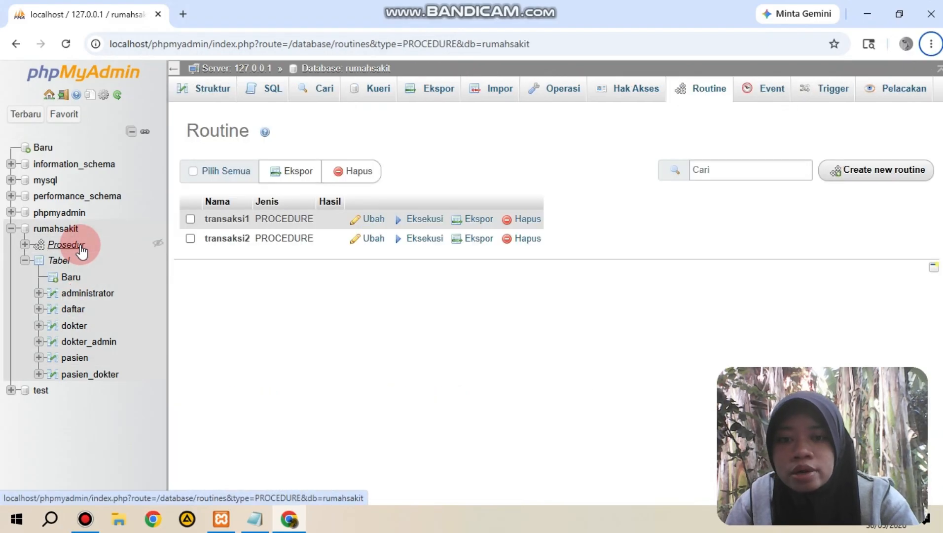
left_click(920, 169)
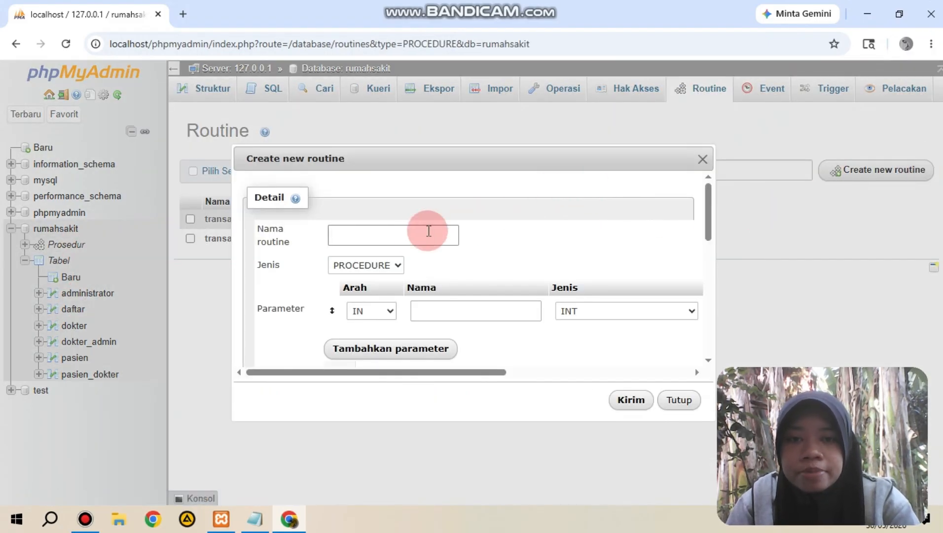
left_click(417, 236)
type("transaksi")
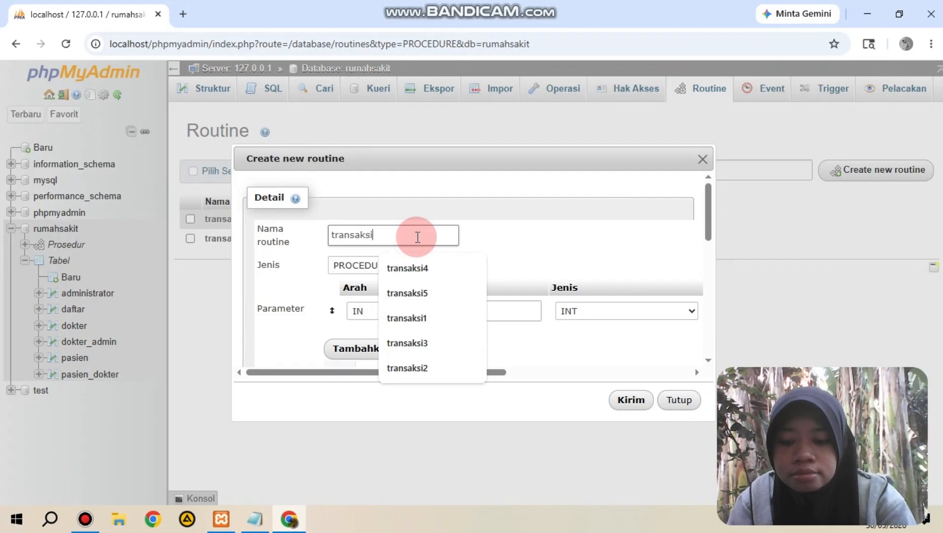
type("3")
left_click_drag(477, 373, 693, 365)
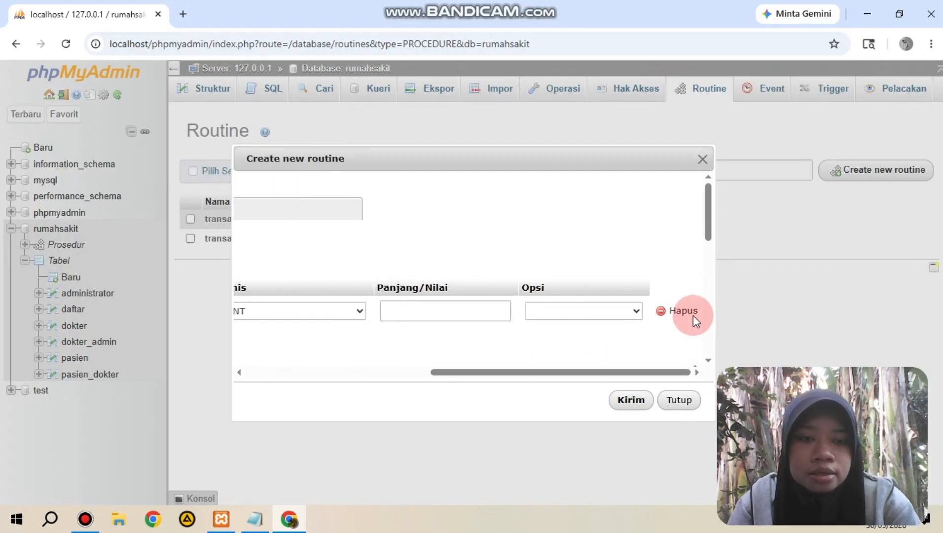
left_click(693, 315)
Step: Copy the transaksi3 script containing ROLLBACK from the tugas3 Notepad file into the routine definition and save the procedure
left_click(255, 518)
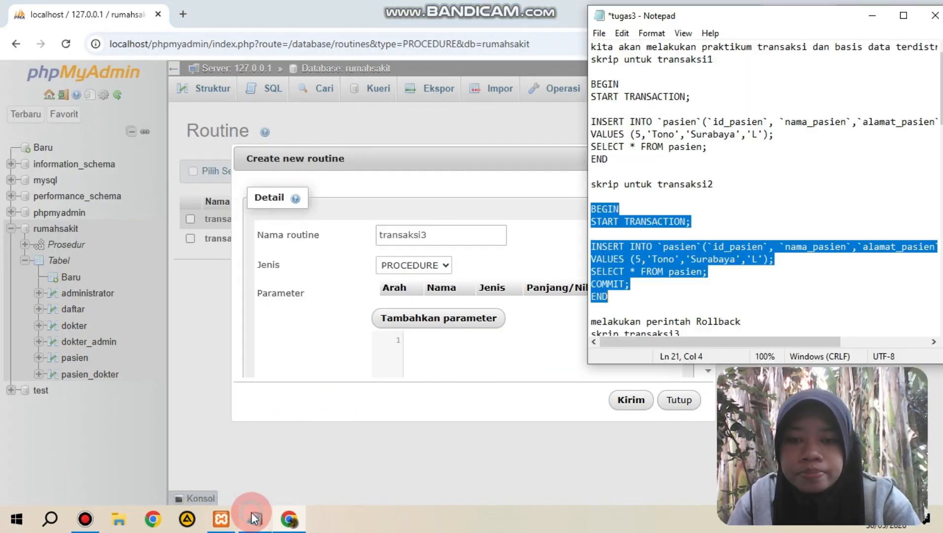
left_click_drag(910, 230, 939, 74)
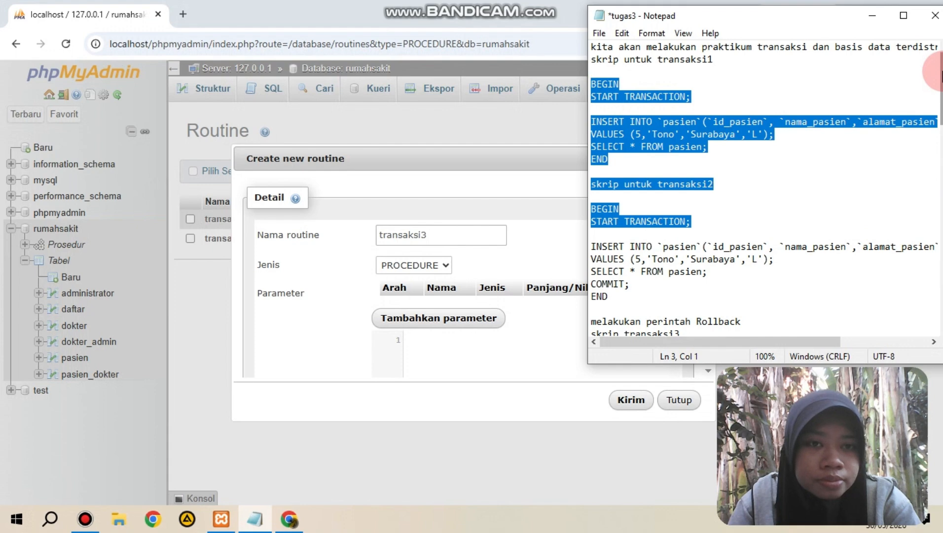
left_click(940, 130)
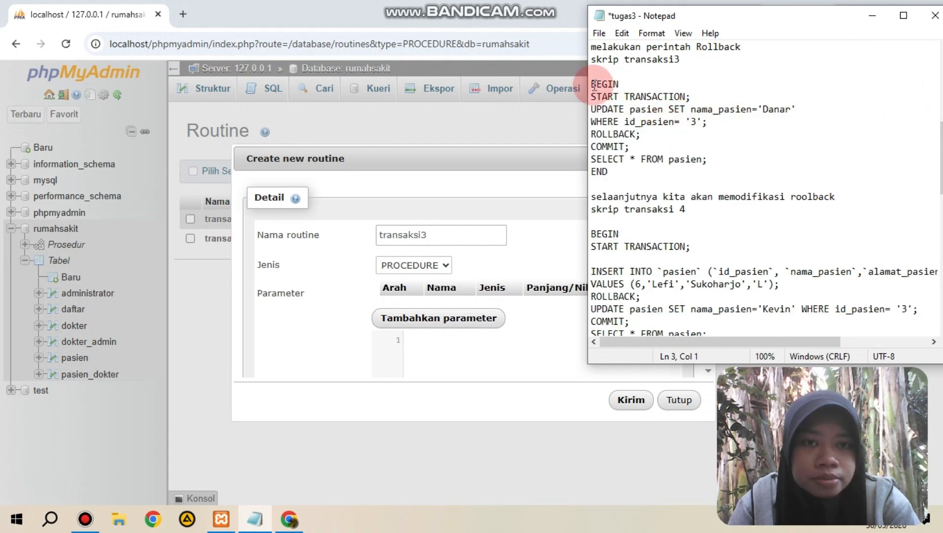
left_click_drag(592, 83, 635, 173)
right_click(635, 174)
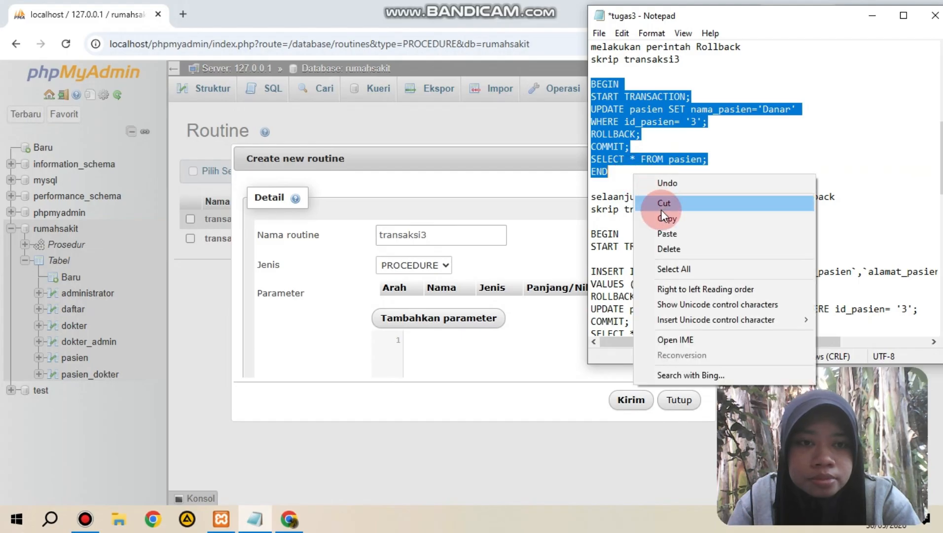
left_click(664, 217)
left_click(447, 351)
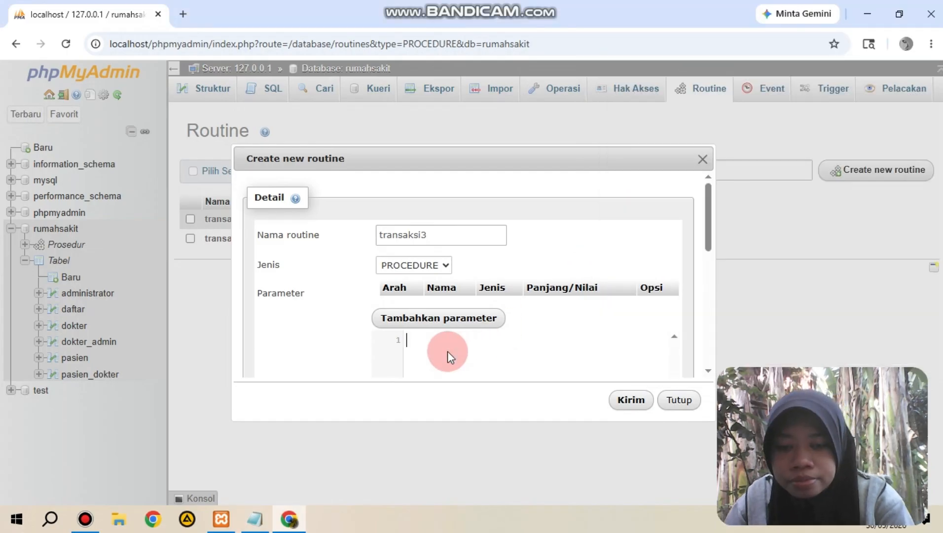
key("ctrl+v")
left_click_drag(704, 239, 704, 264)
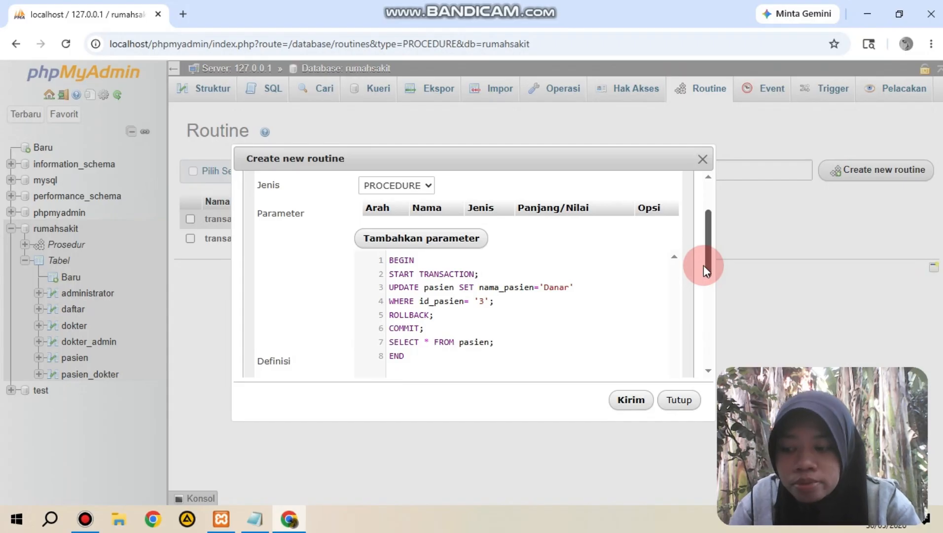
left_click(633, 399)
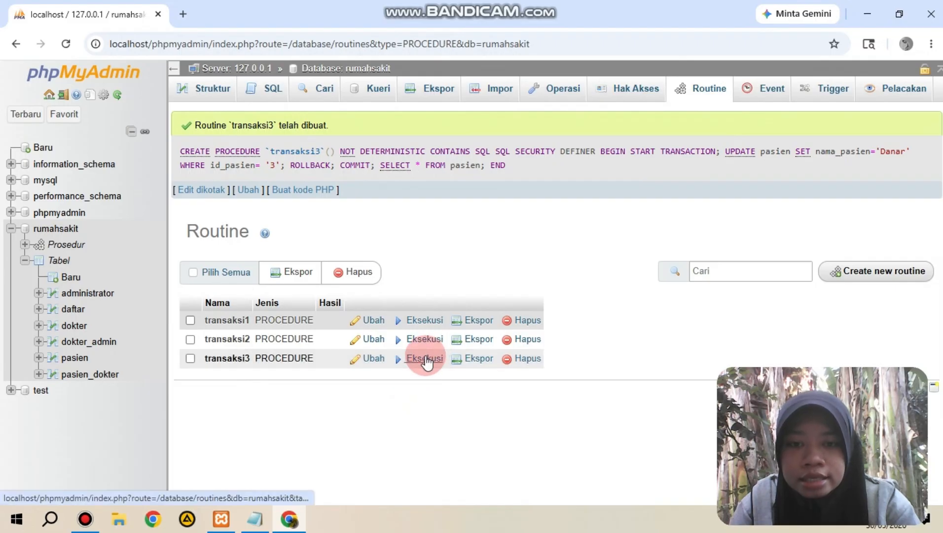
Step: Execute the transaksi3 procedure and browse the pasien table to check its rows
left_click(423, 358)
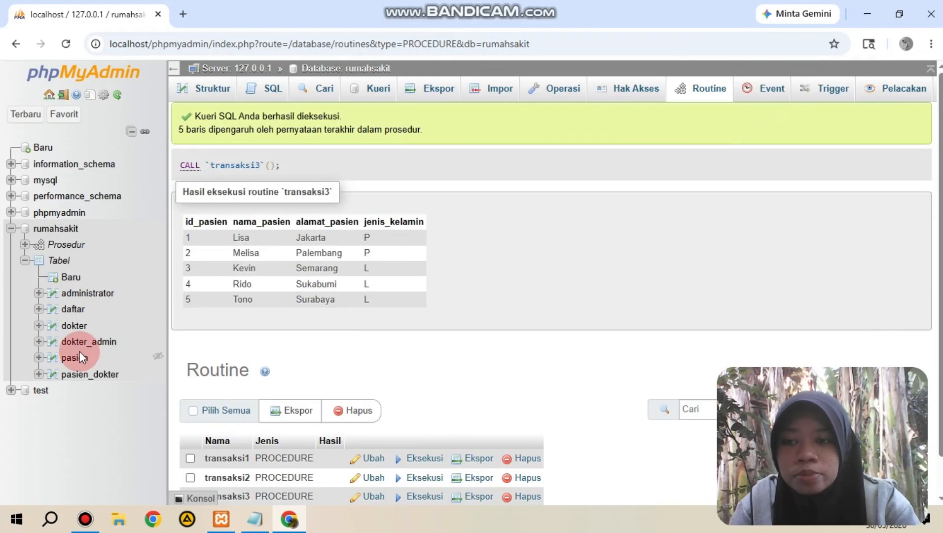
left_click(80, 352)
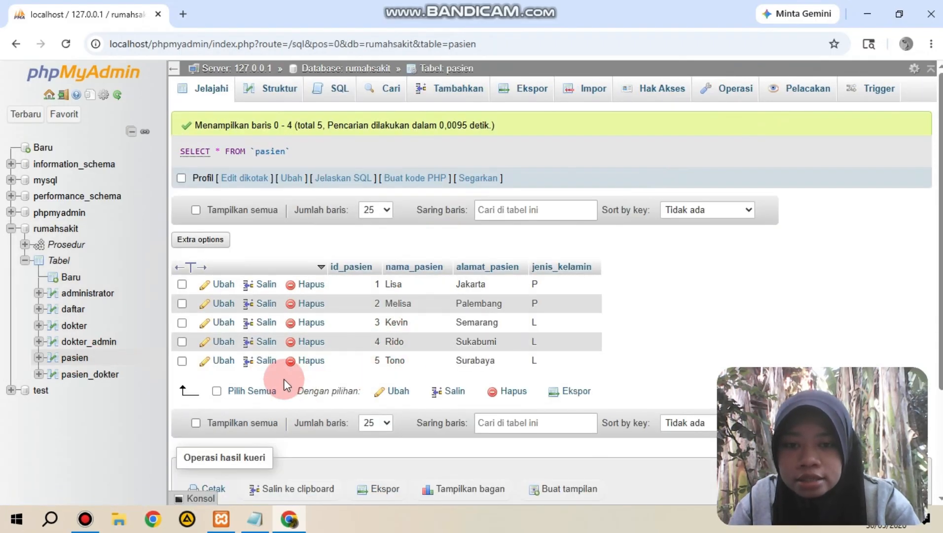
left_click(75, 249)
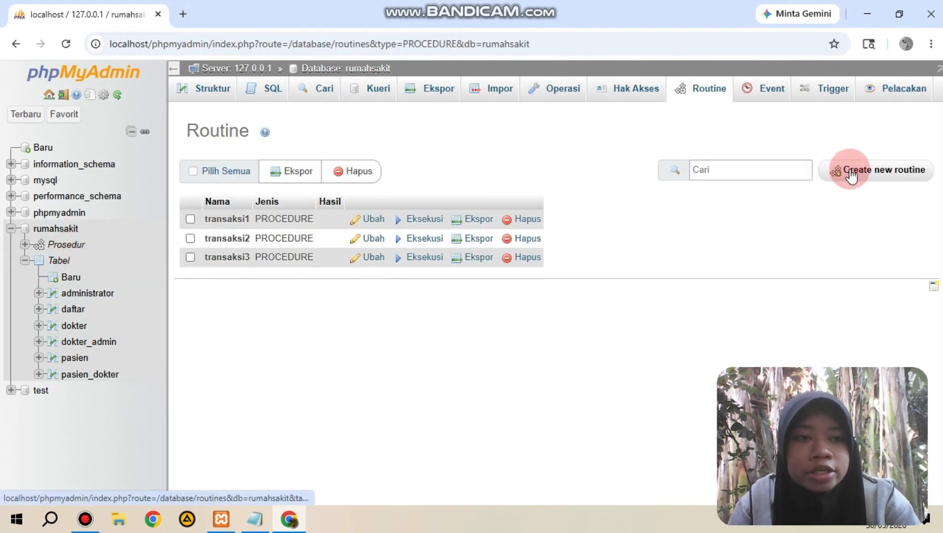
left_click(851, 172)
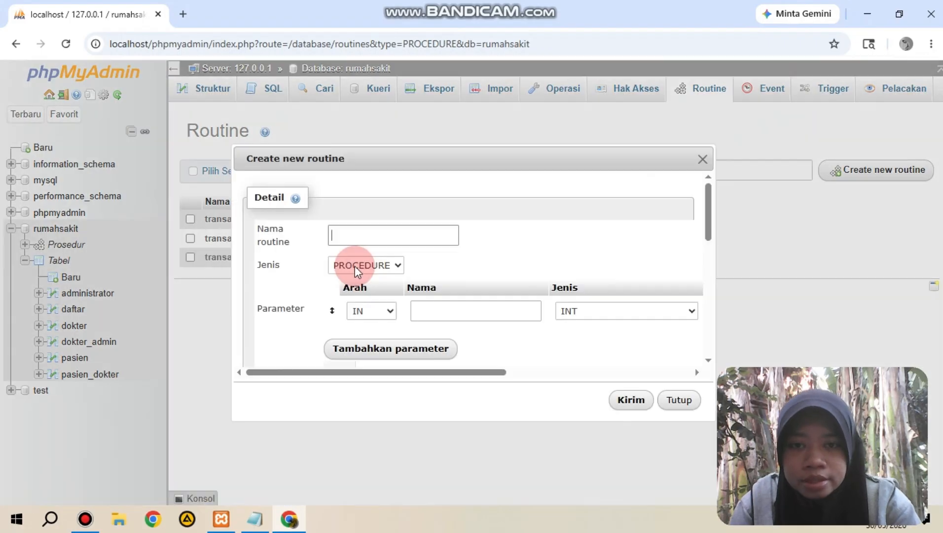
left_click(381, 239)
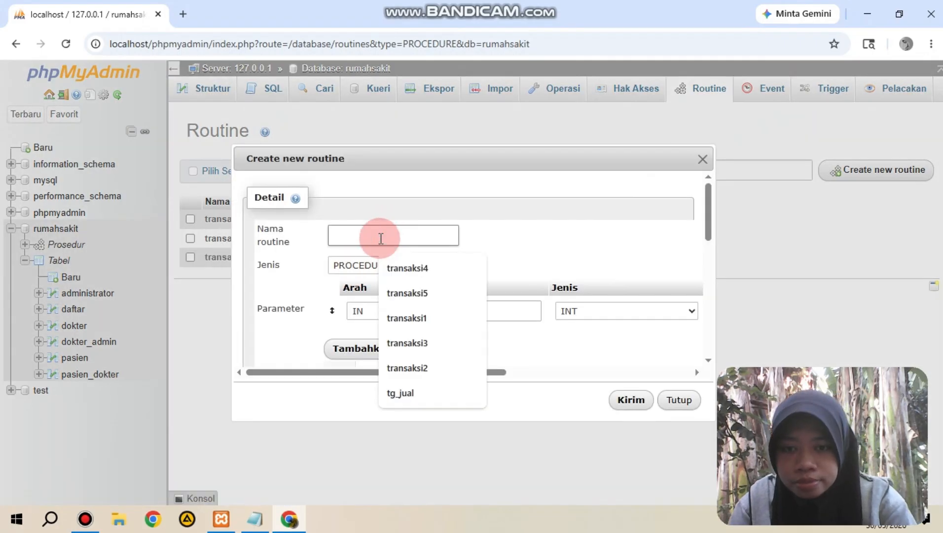
left_click(702, 159)
left_click(69, 356)
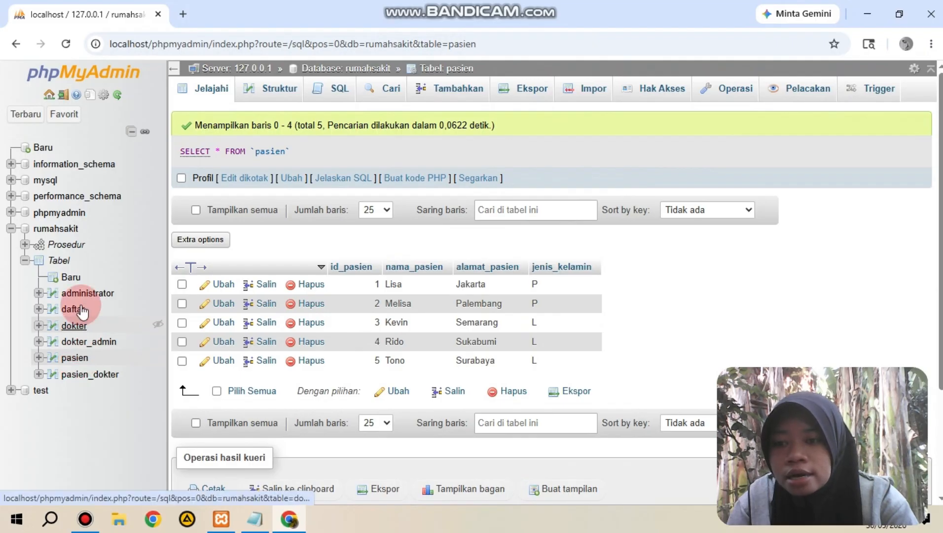
Step: Return to the database's procedures and begin a new one named transaksi4, removing its empty parameter row
left_click(75, 249)
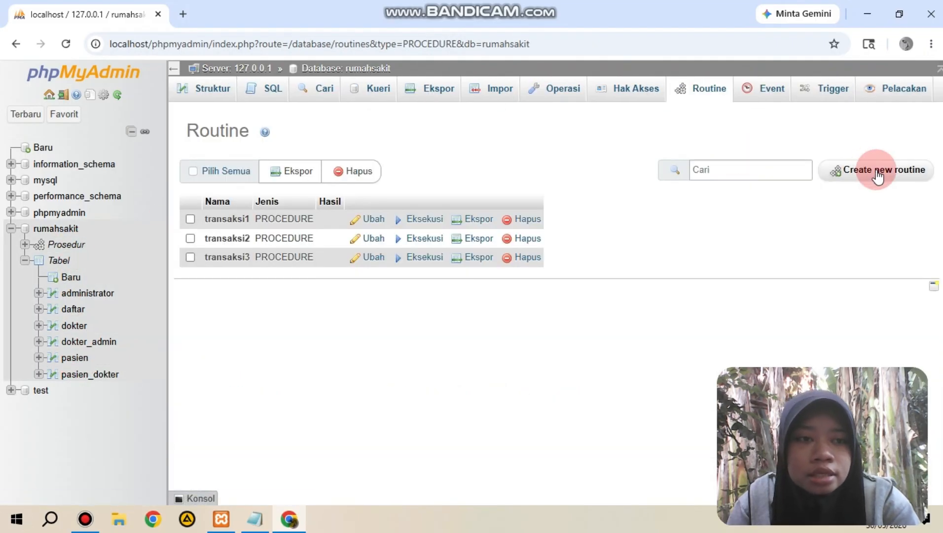
left_click(875, 170)
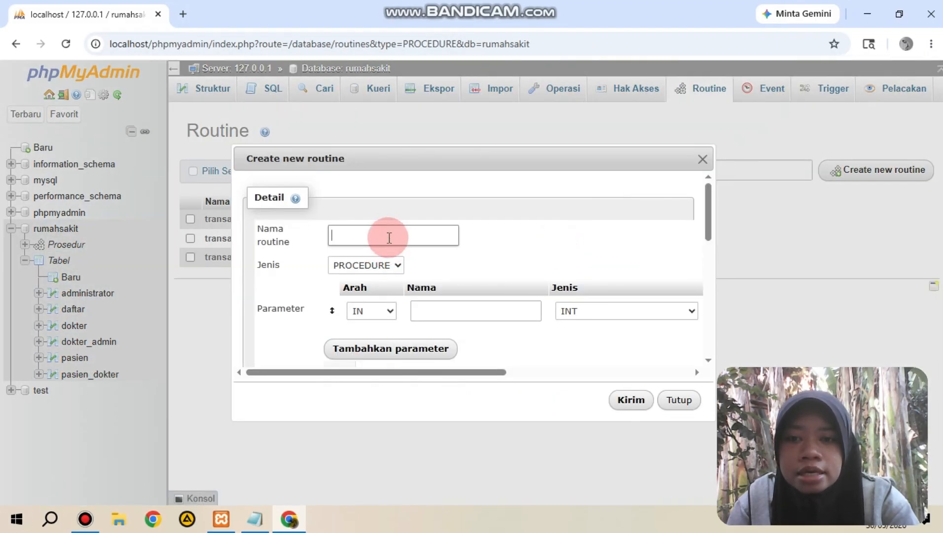
type("transaksi")
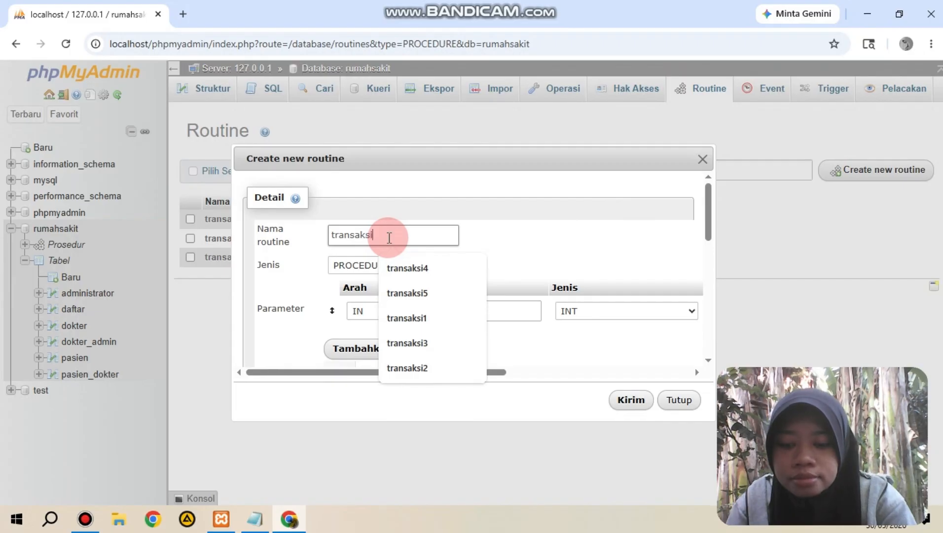
left_click(430, 268)
left_click_drag(468, 373, 686, 328)
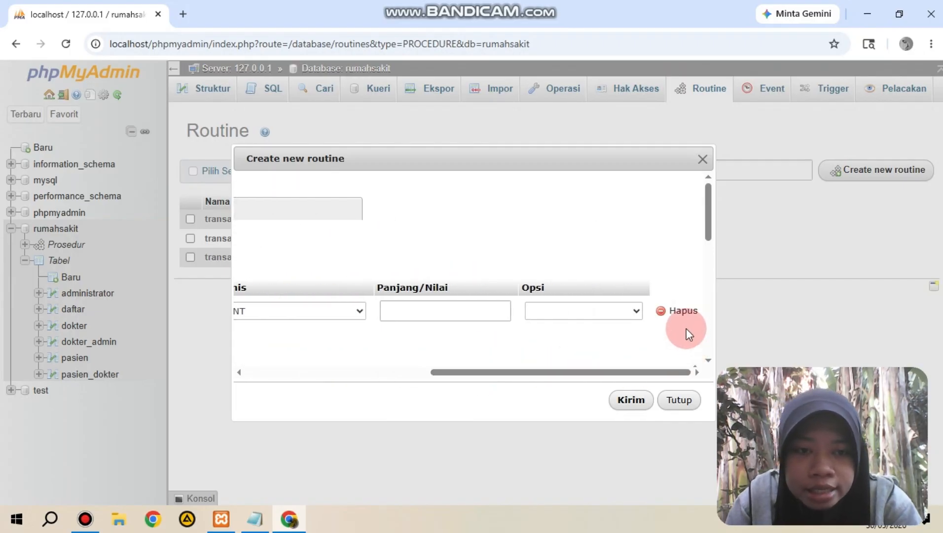
left_click(685, 311)
Step: Copy the transaksi4 script with the modified rollback from the tugas3 Notepad file into the routine definition
left_click(256, 519)
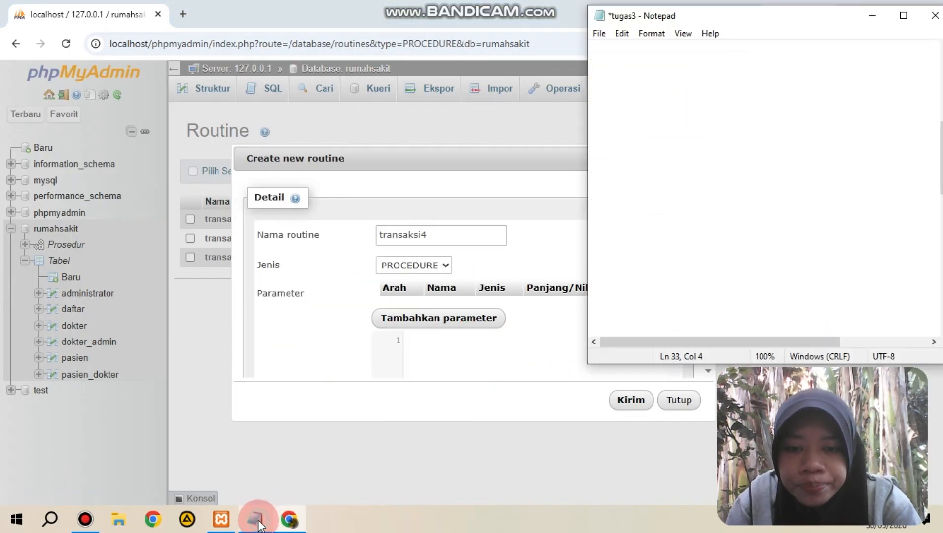
left_click_drag(592, 229, 701, 268)
left_click(764, 274)
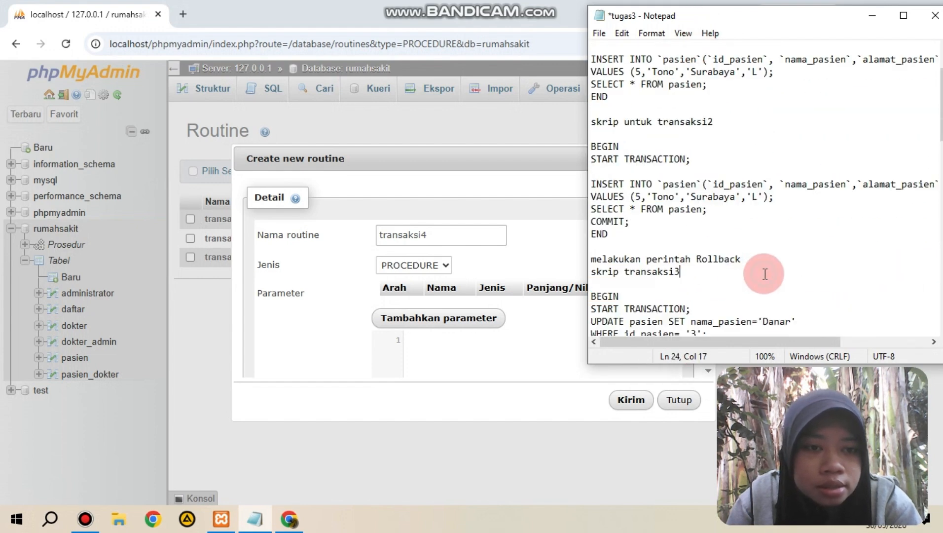
left_click(937, 257)
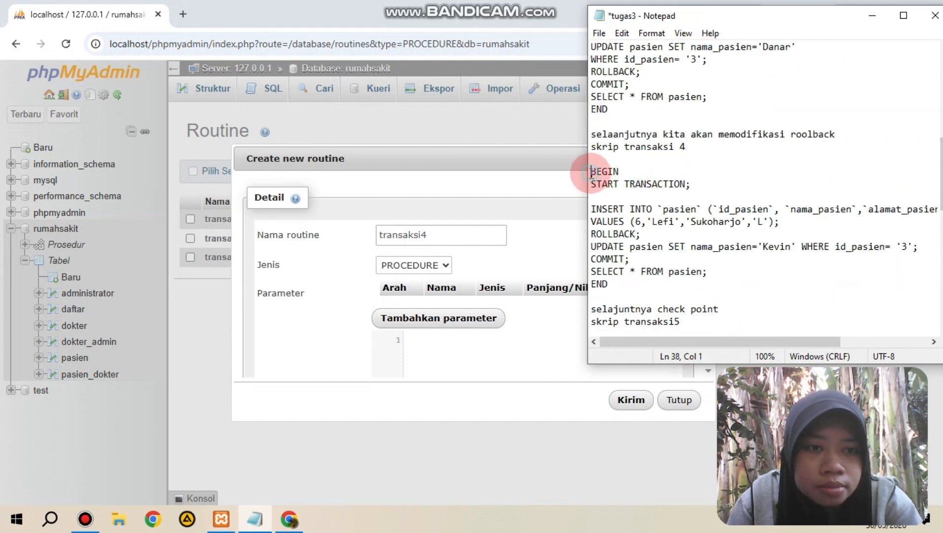
left_click_drag(598, 173, 659, 280)
left_click(662, 280)
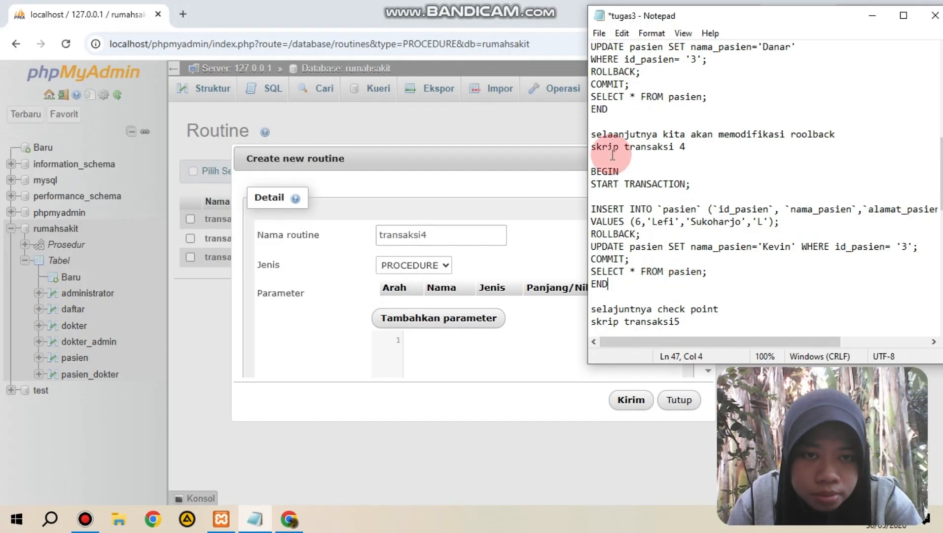
left_click_drag(592, 171, 634, 290)
right_click(633, 290)
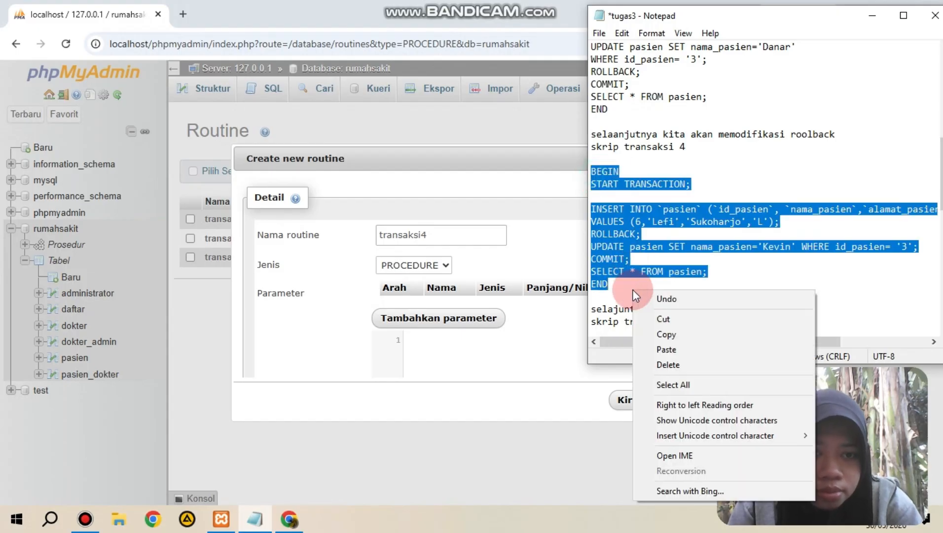
left_click(673, 335)
left_click(475, 351)
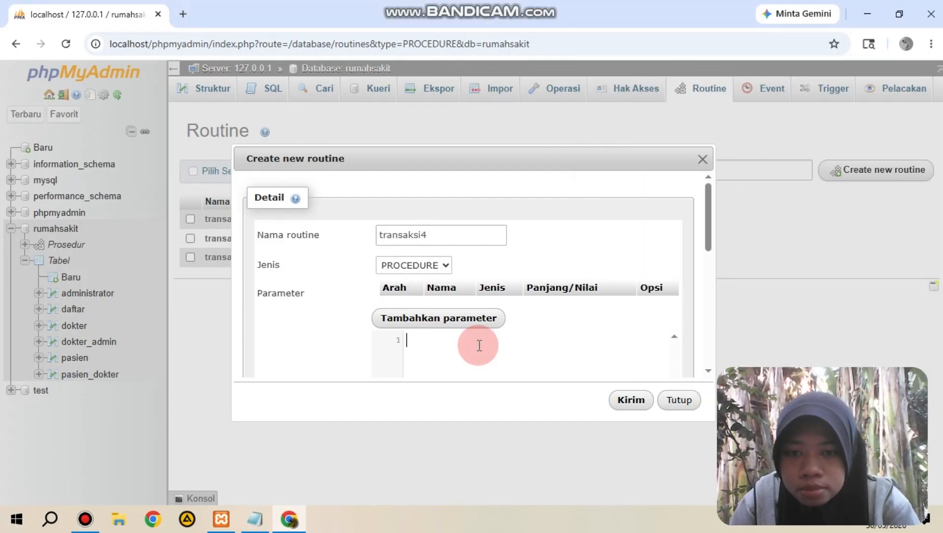
key("ctrl+v")
Step: Insert an "l" before the "v" in the patient's name in the UPDATE statement and save the transaksi4 procedure
left_click(712, 229)
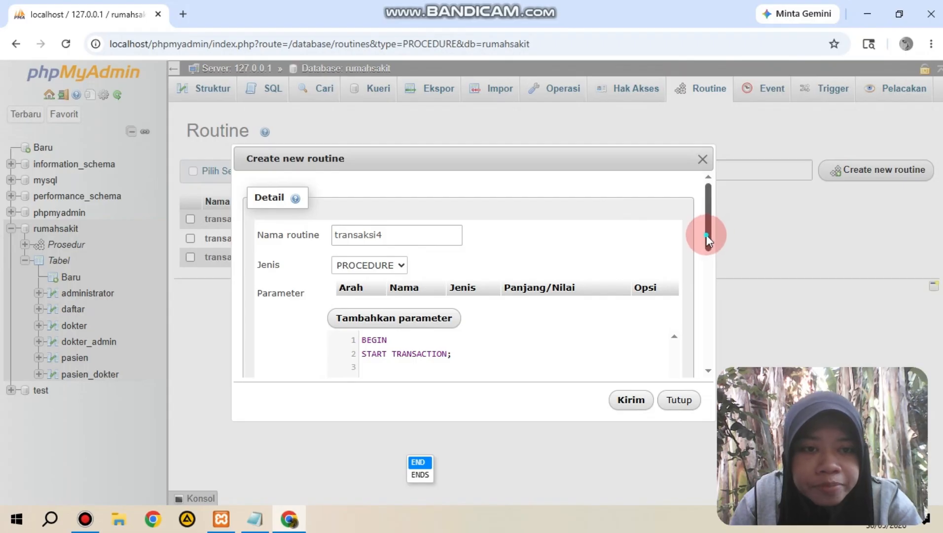
left_click_drag(708, 240, 705, 287)
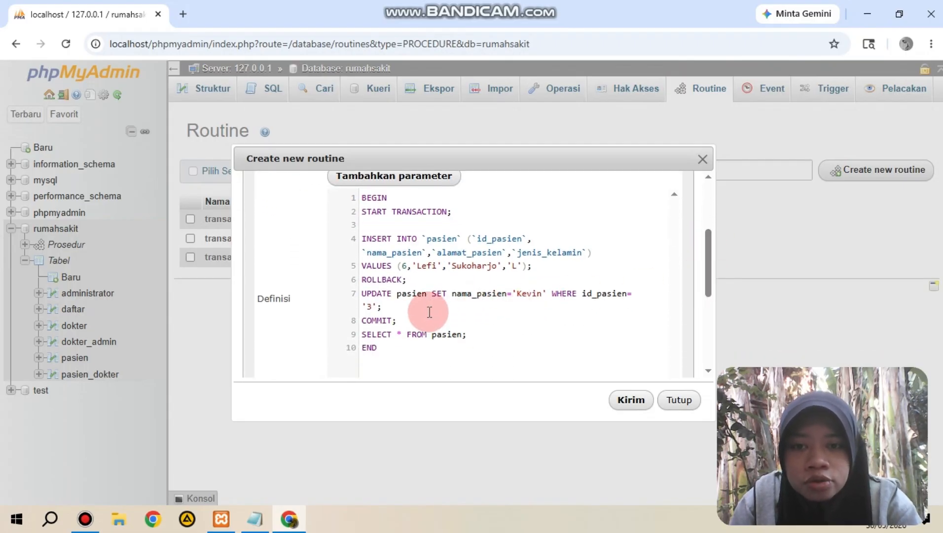
left_click(541, 294)
key("BackSpace")
key("BackSpace")
key("BackSpace")
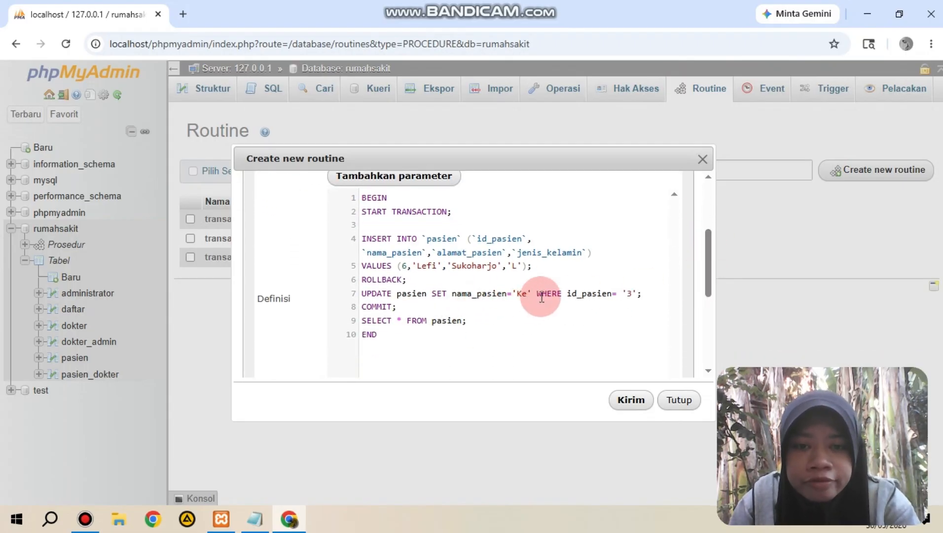
type("lvin")
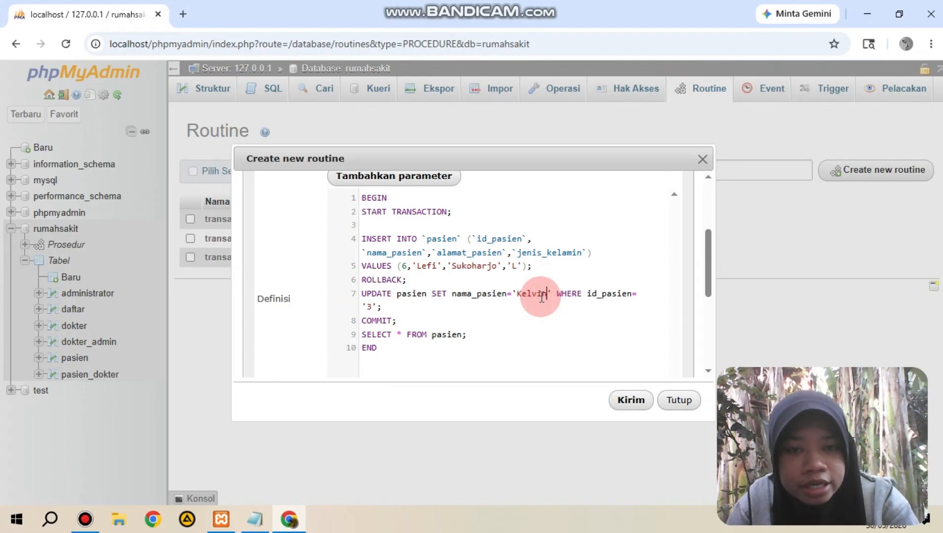
left_click(636, 401)
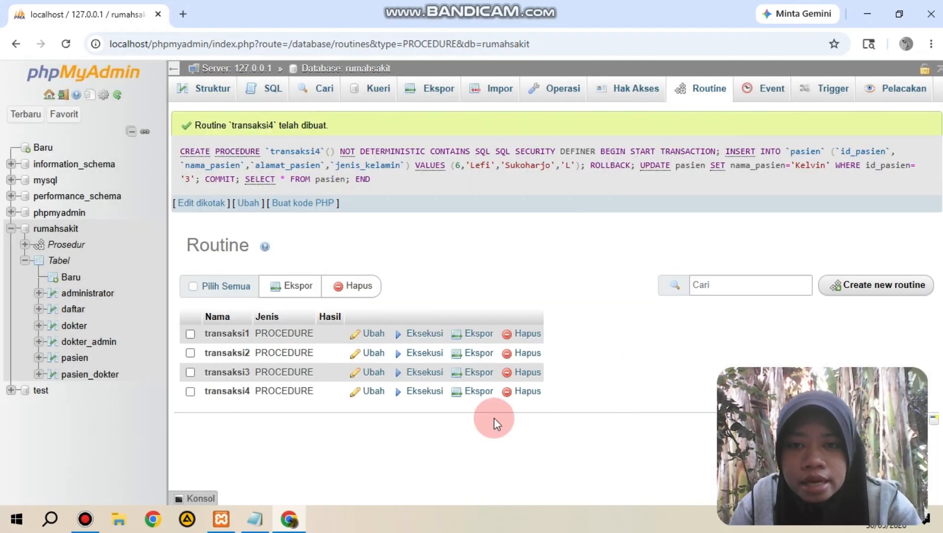
Step: Execute the transaksi4 procedure and browse the pasien table to check the updated name
left_click(423, 392)
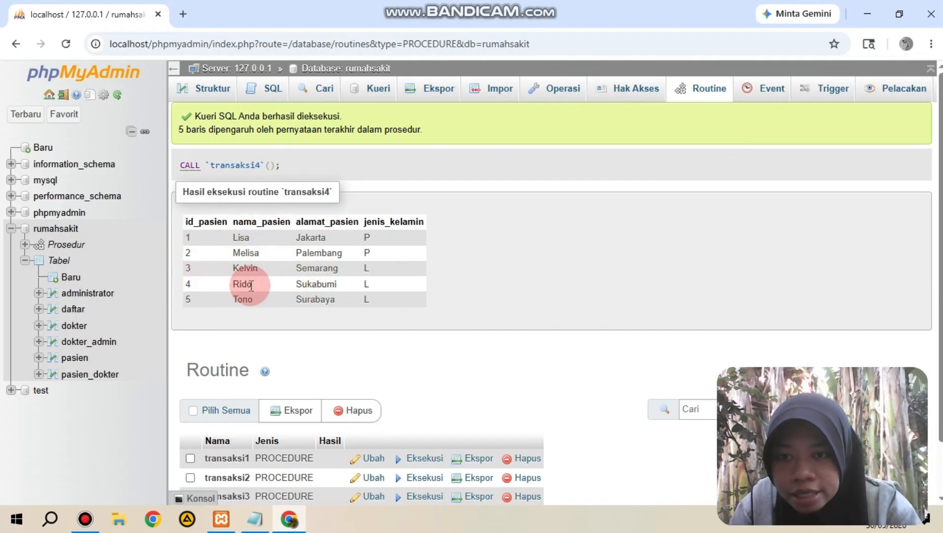
left_click(74, 357)
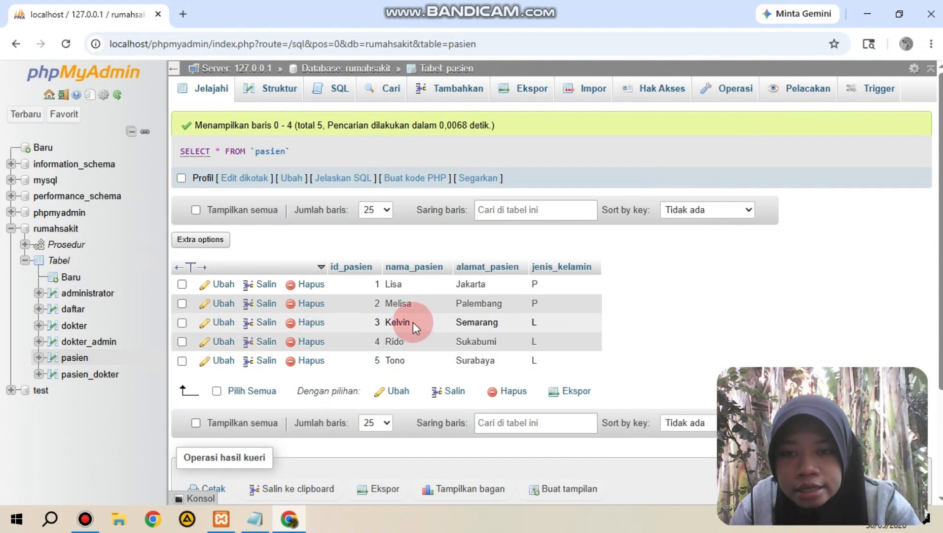
Step: Return to the database's procedures and begin a new one named transaksi5, removing its empty parameter row
left_click(81, 248)
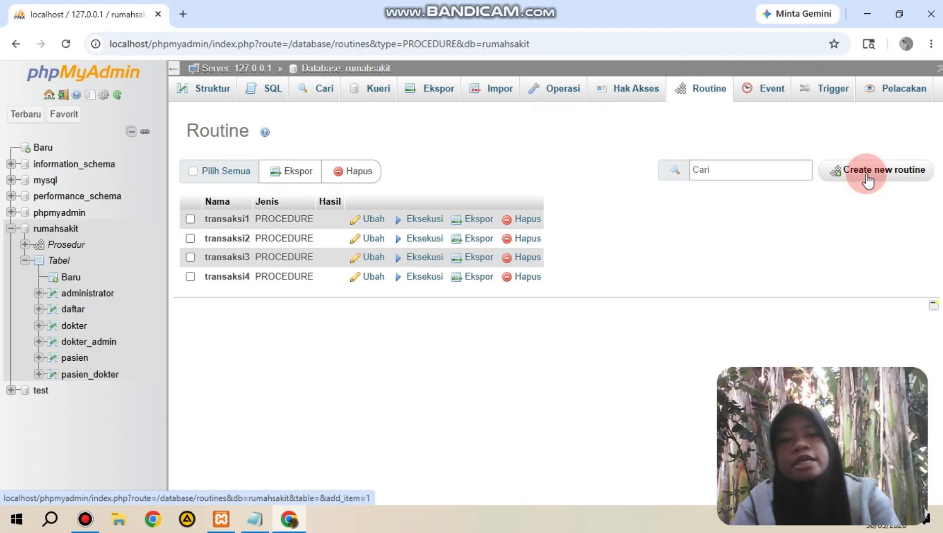
left_click(868, 179)
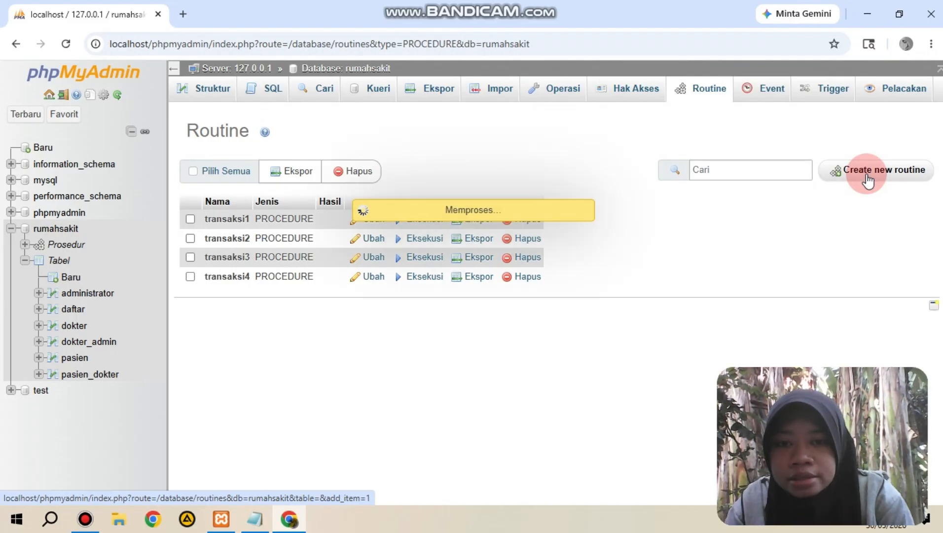
type("transaksi 5")
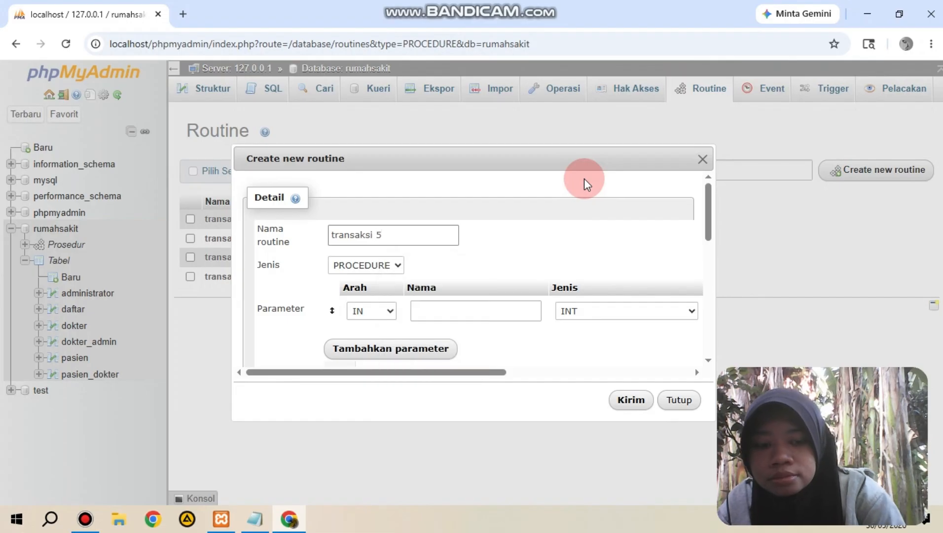
key("BackSpace")
type("5")
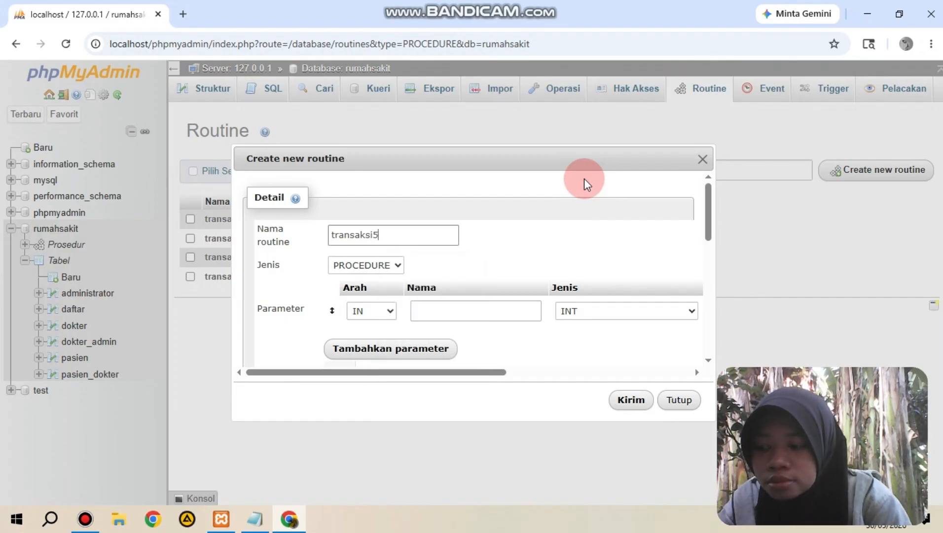
left_click_drag(503, 371, 704, 360)
left_click(676, 312)
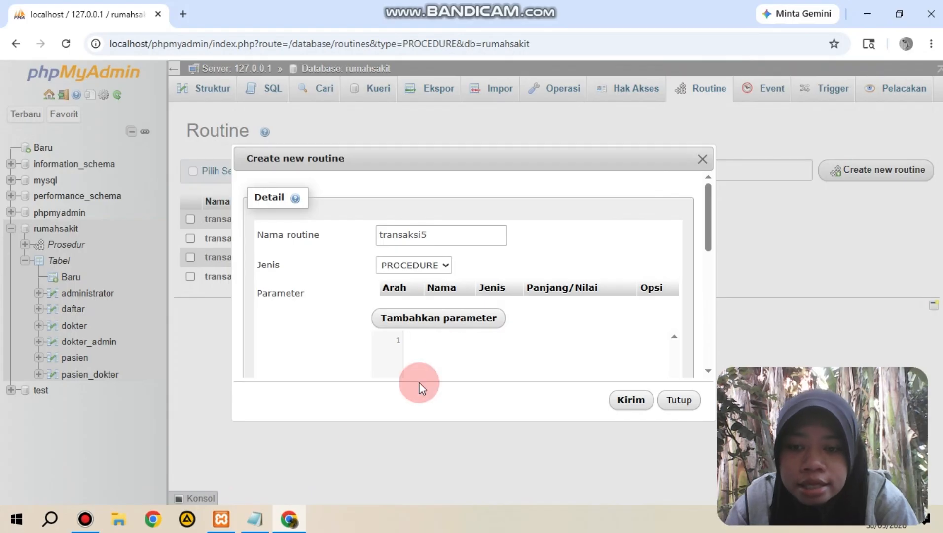
Step: Copy the transaksi5 script with SAVEPOINT POINT1 from the tugas3 Notepad file into the routine definition
left_click(255, 519)
left_click(624, 300)
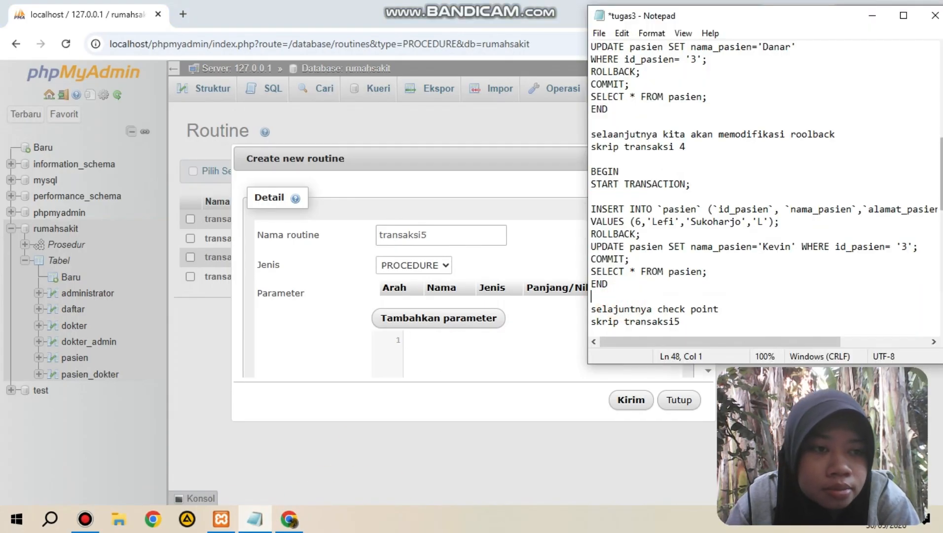
left_click(942, 232)
left_click_drag(592, 72, 687, 250)
left_click(687, 250)
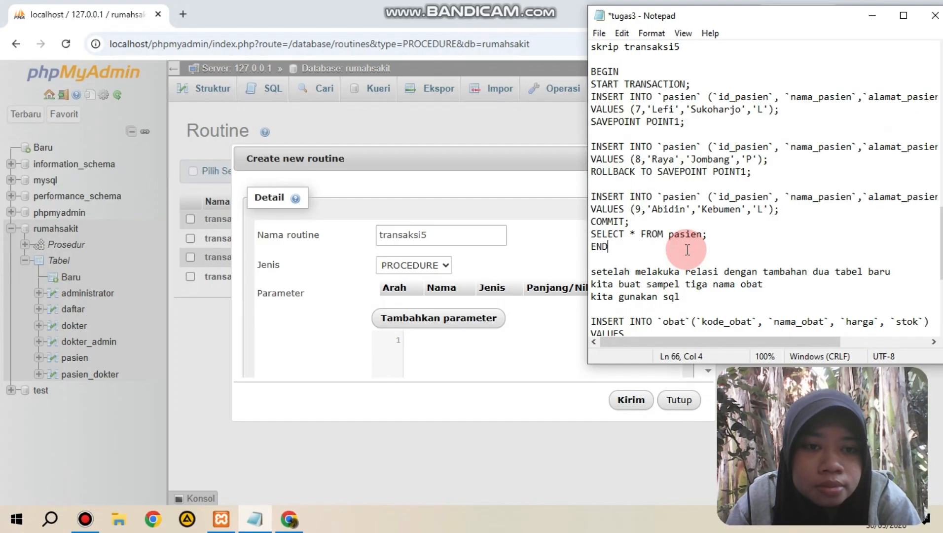
left_click_drag(592, 72, 680, 243)
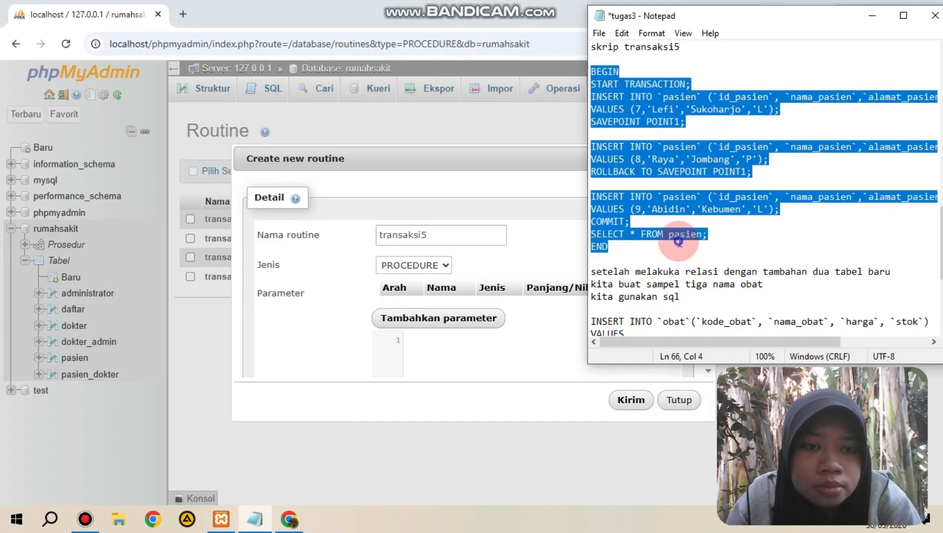
right_click(679, 241)
left_click(711, 285)
left_click(483, 354)
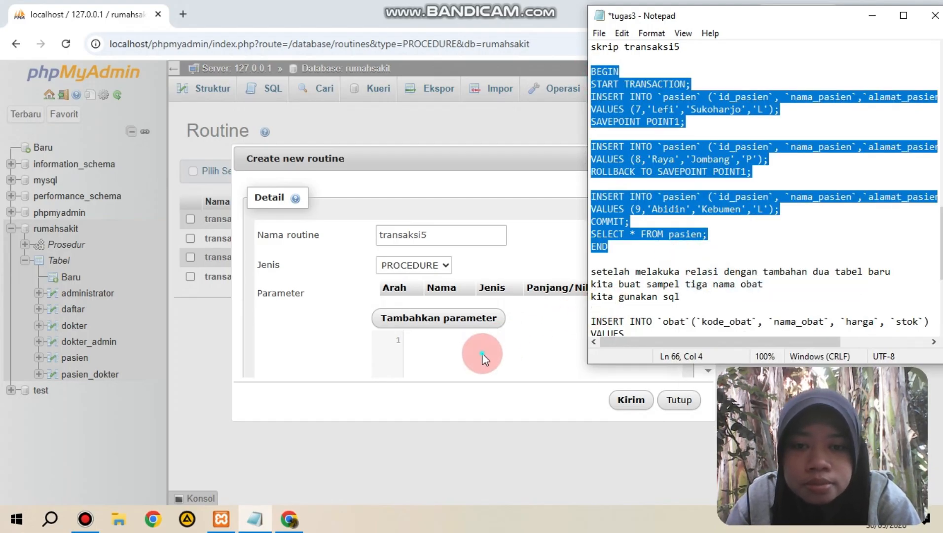
key("ctrl+v")
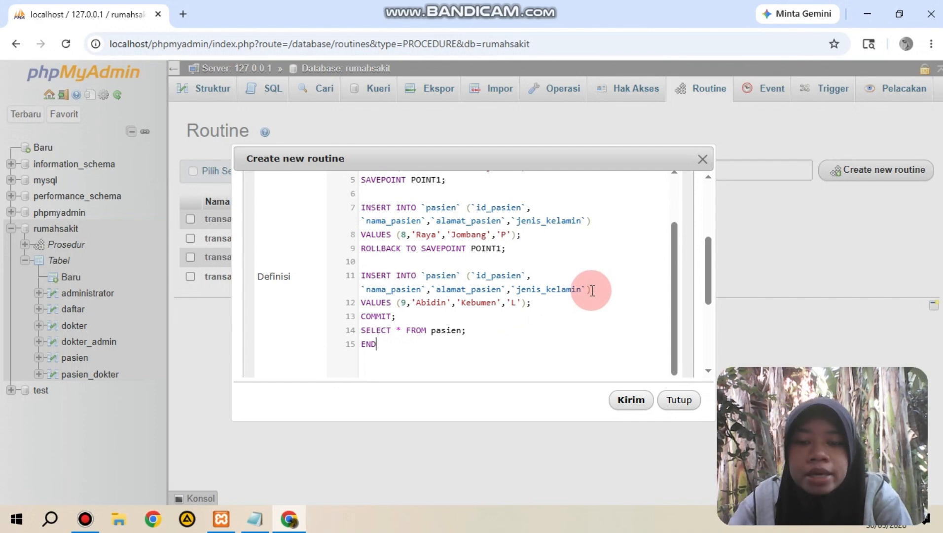
Step: Review the savepoint script in the definition and save the transaksi5 procedure
scroll(672, 262, "down", 2)
left_click_drag(672, 246, 678, 205)
left_click_drag(711, 285, 710, 239)
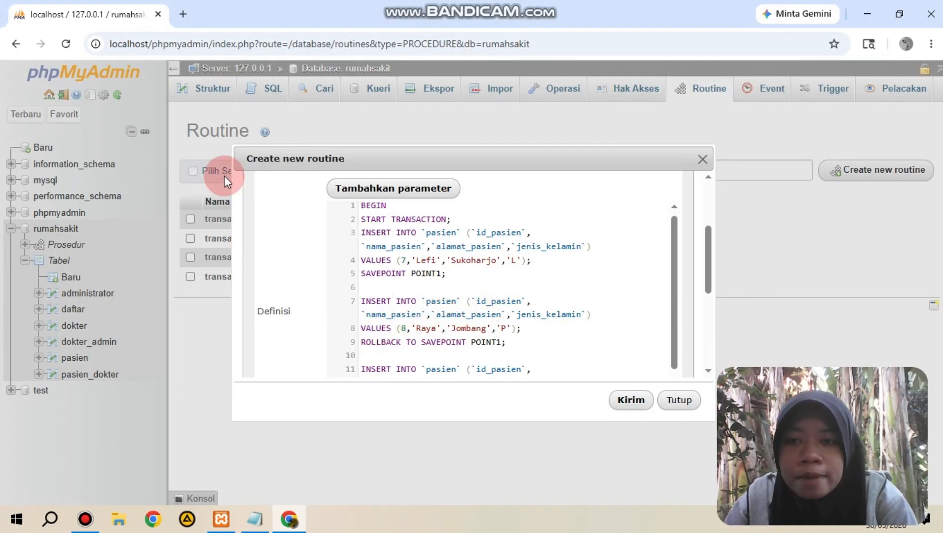
left_click(624, 397)
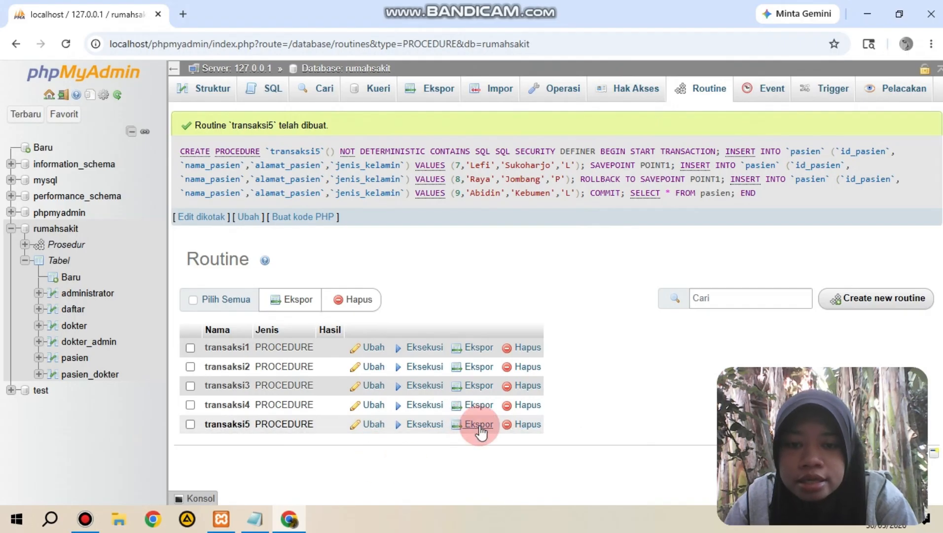
Step: Execute the transaksi5 procedure and browse the pasien table to check which patients were inserted
left_click(424, 425)
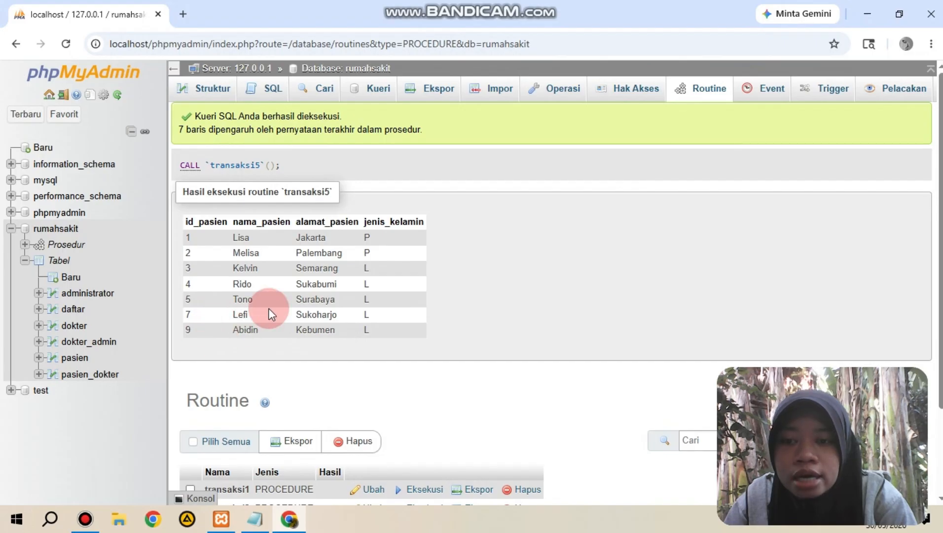
left_click(75, 358)
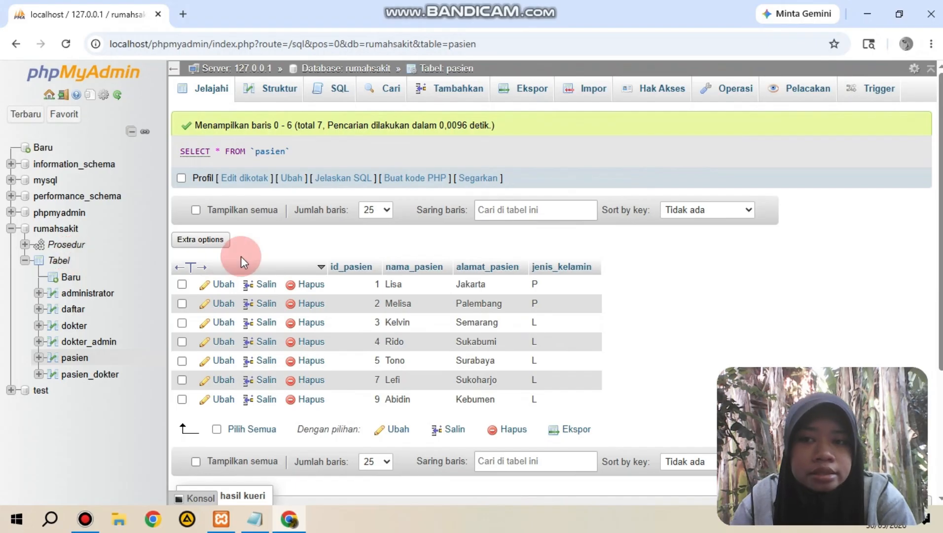
left_click(66, 235)
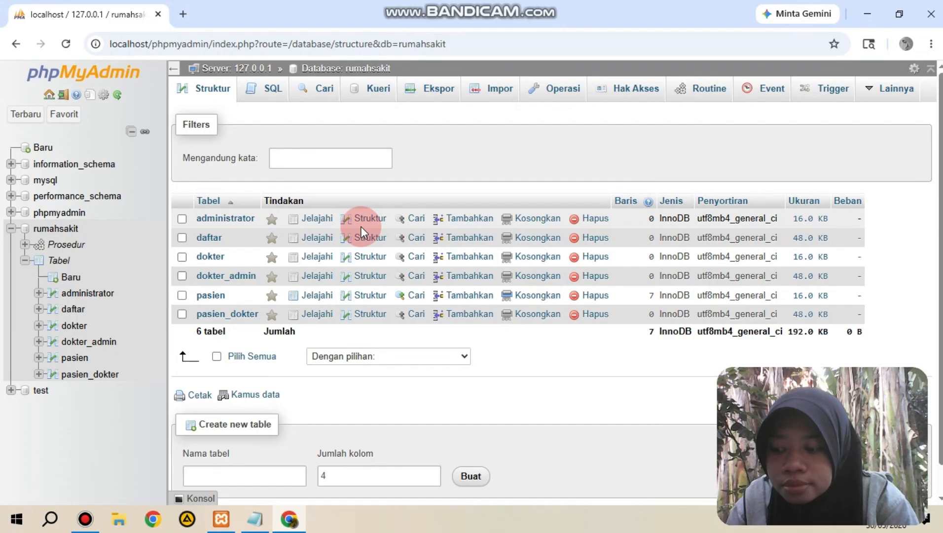
left_click(844, 92)
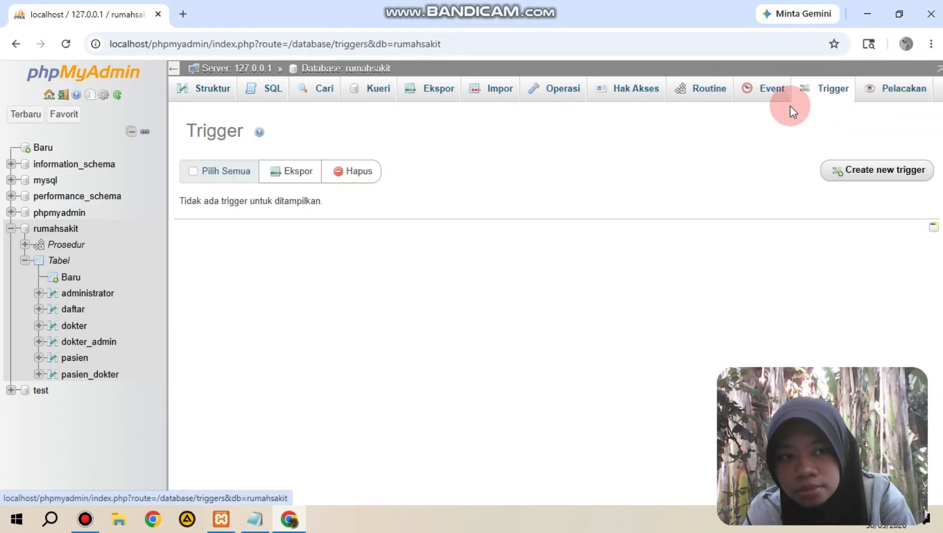
left_click(865, 172)
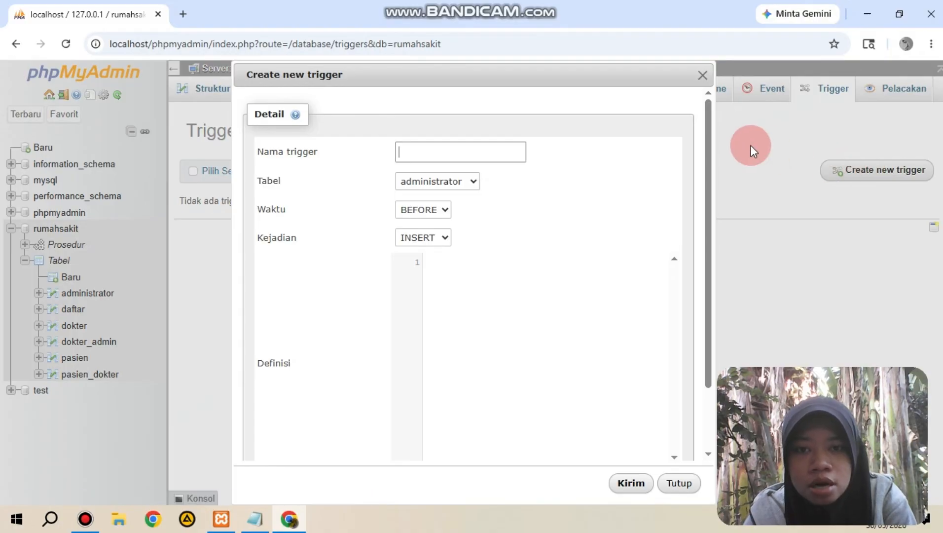
left_click(703, 76)
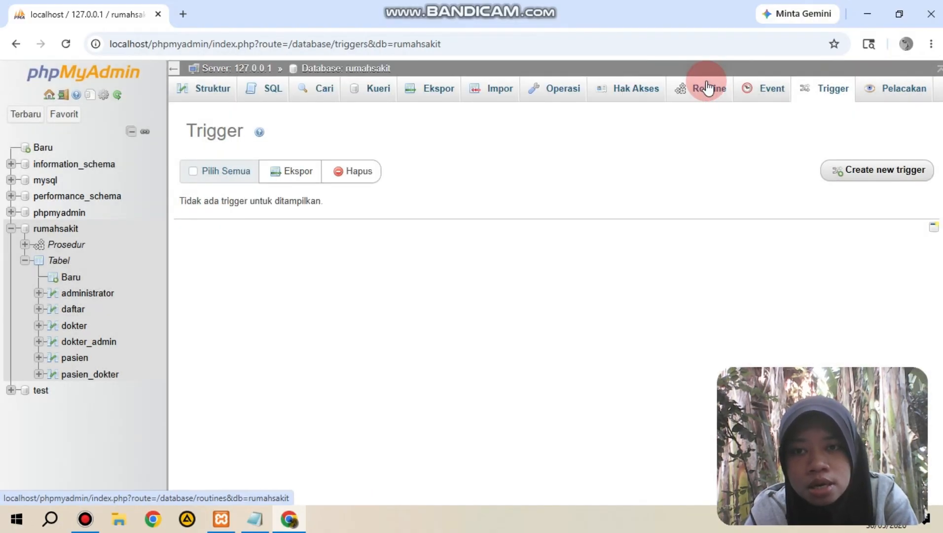
Step: Start a new table named obat with 5 columns in the rumahsakit database
left_click(55, 265)
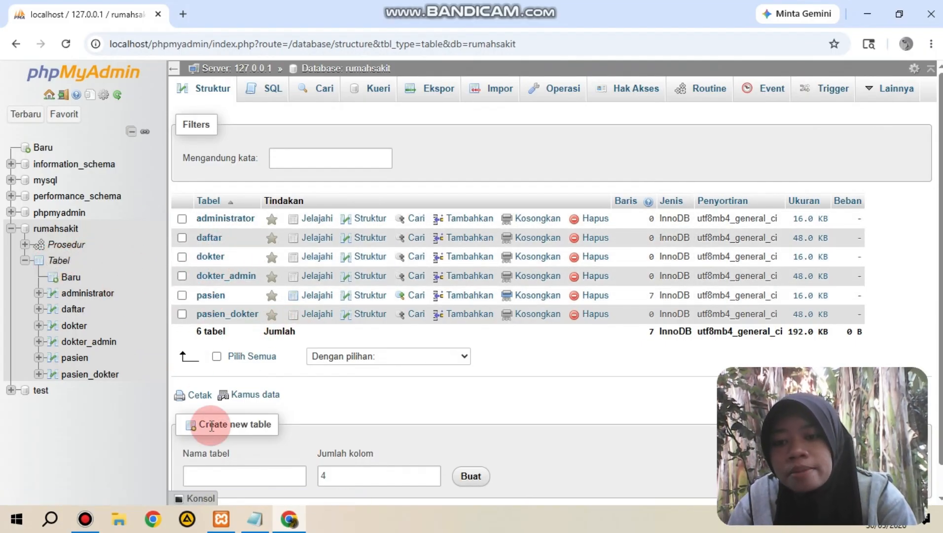
left_click(220, 474)
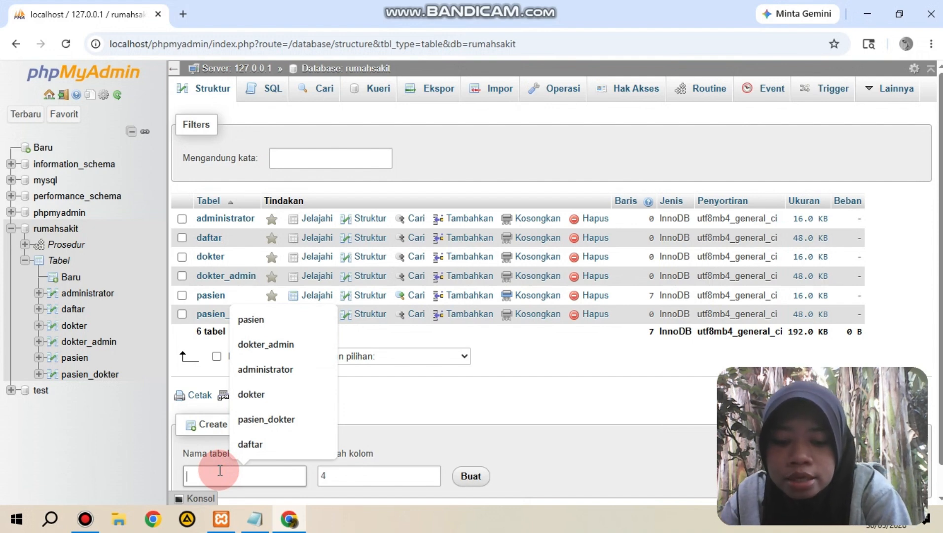
type("tran")
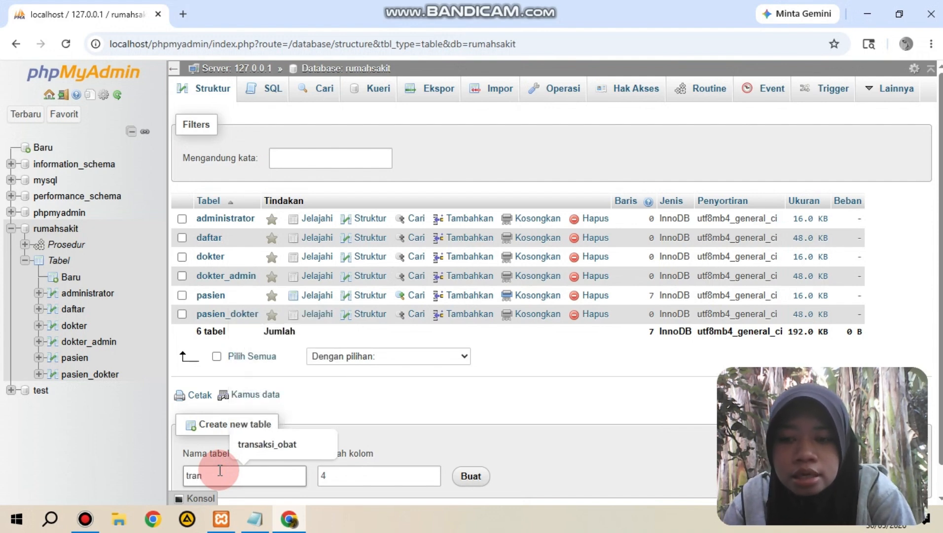
key("BackSpace")
type("o")
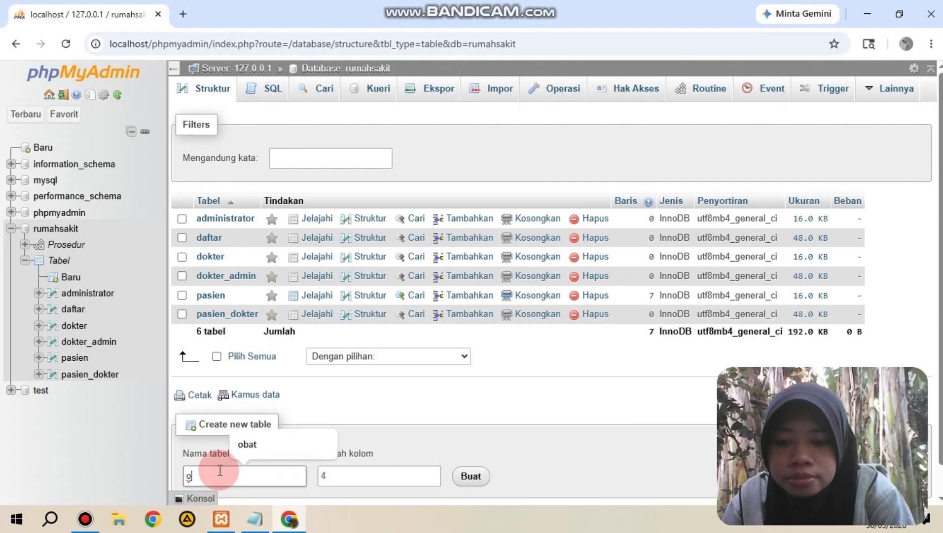
type("bat")
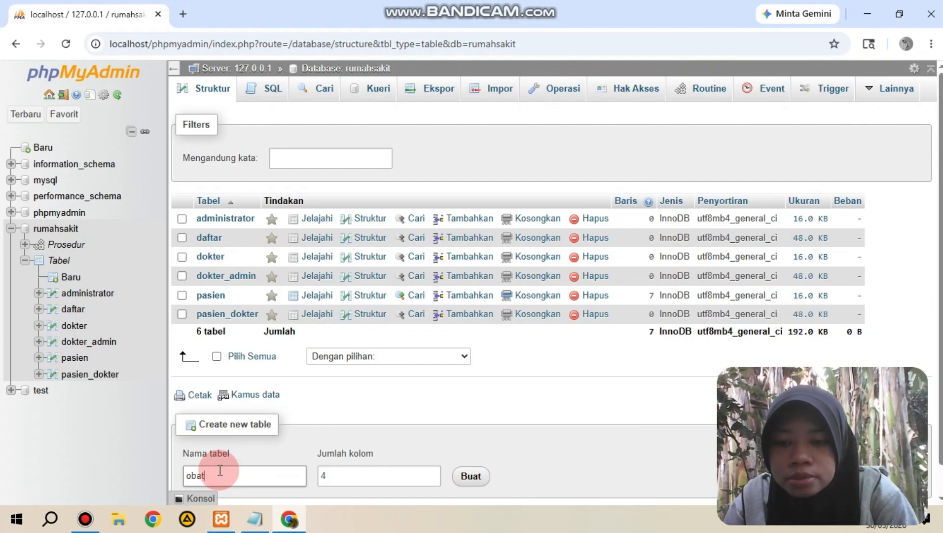
left_click(346, 481)
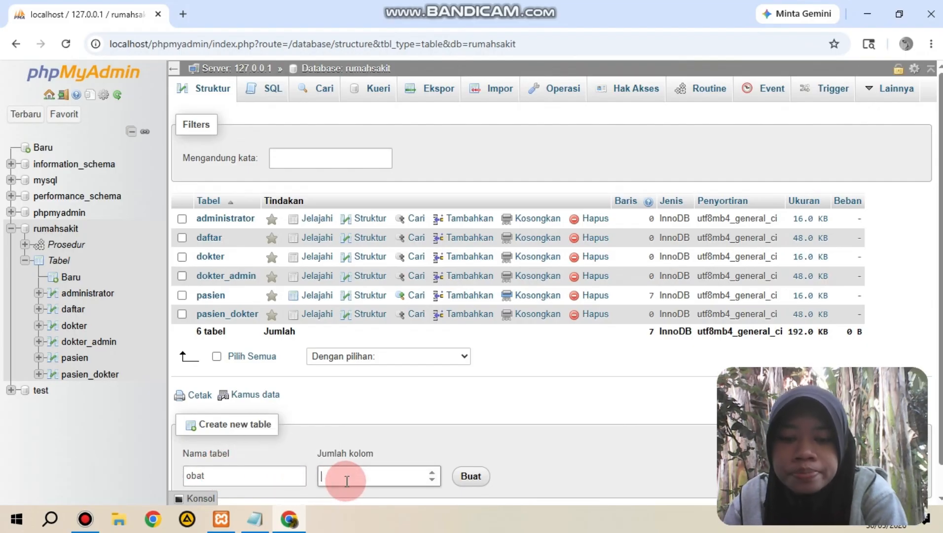
type("5")
left_click(473, 477)
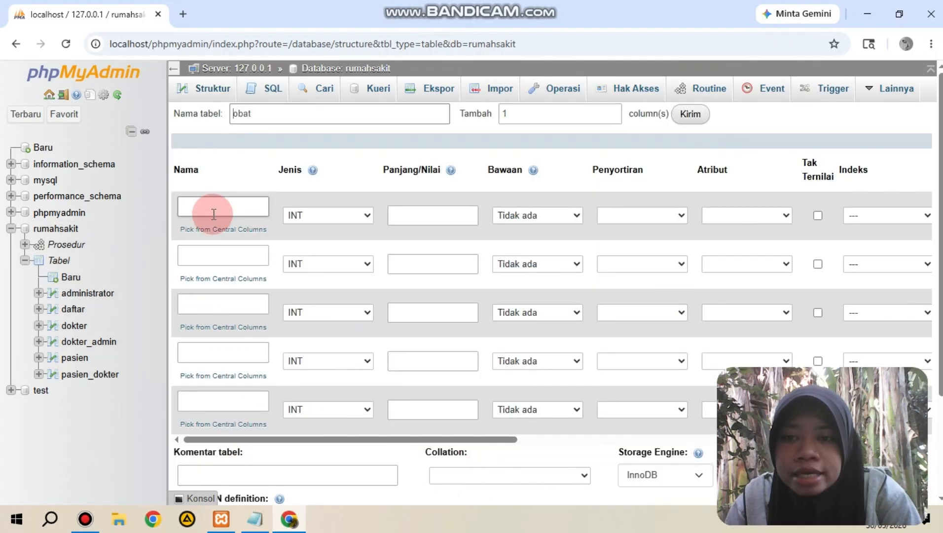
Step: Name the first column of the obat table id_obat and set its length to 3, keeping the INT type
left_click(214, 214)
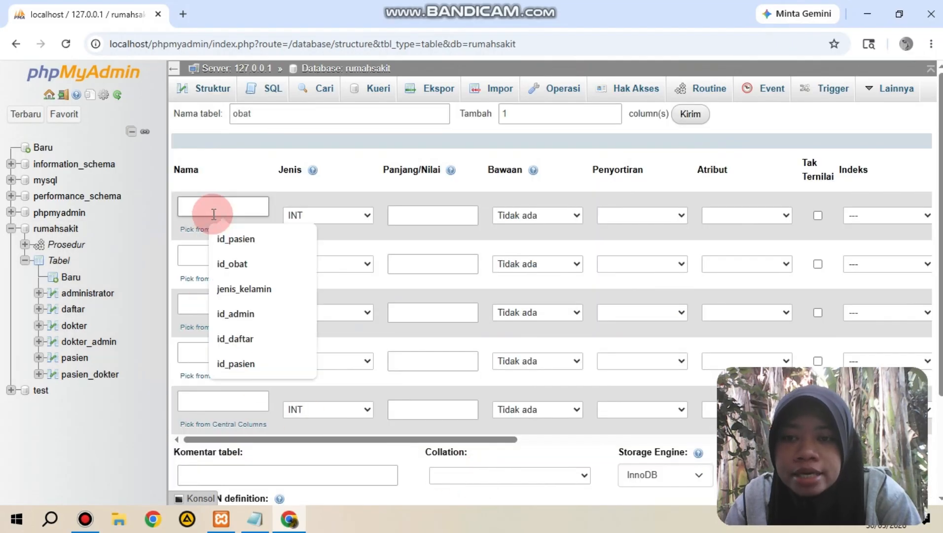
type("id_o")
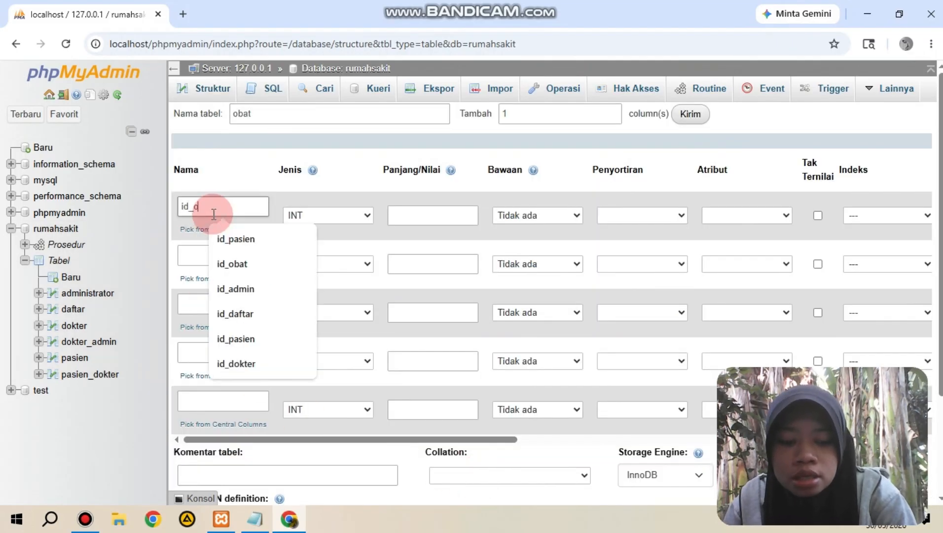
type("bat")
left_click(398, 220)
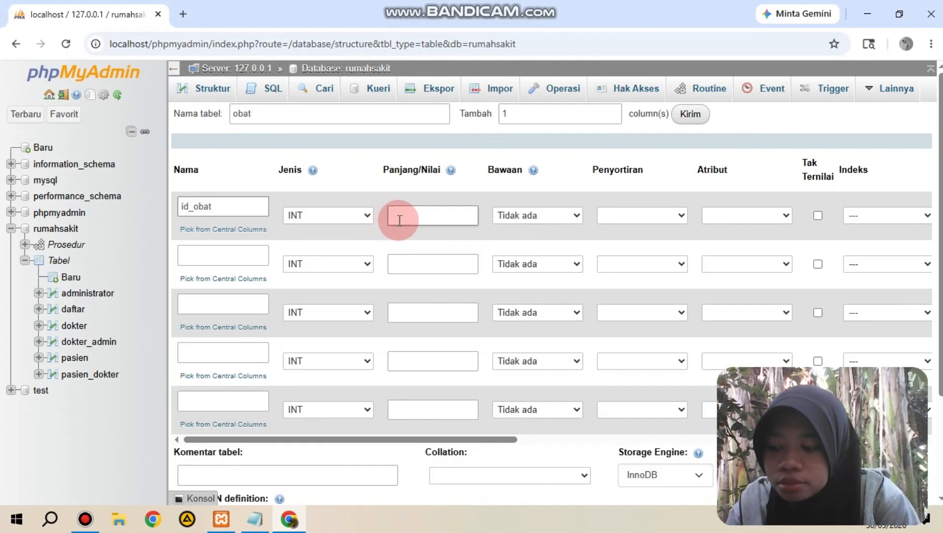
left_click(412, 208)
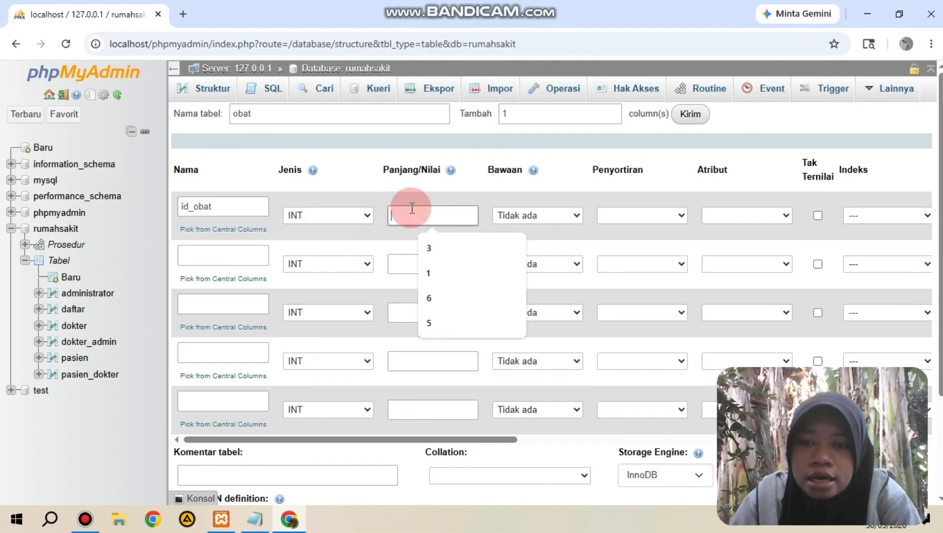
type("3")
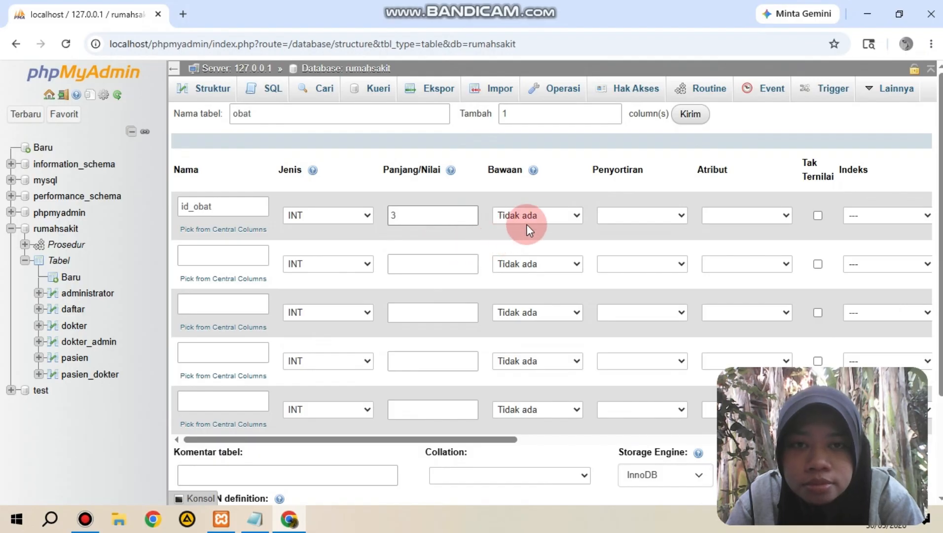
Step: Make id_obat the PRIMARY index of the obat table and enable auto increment for it
left_click(740, 215)
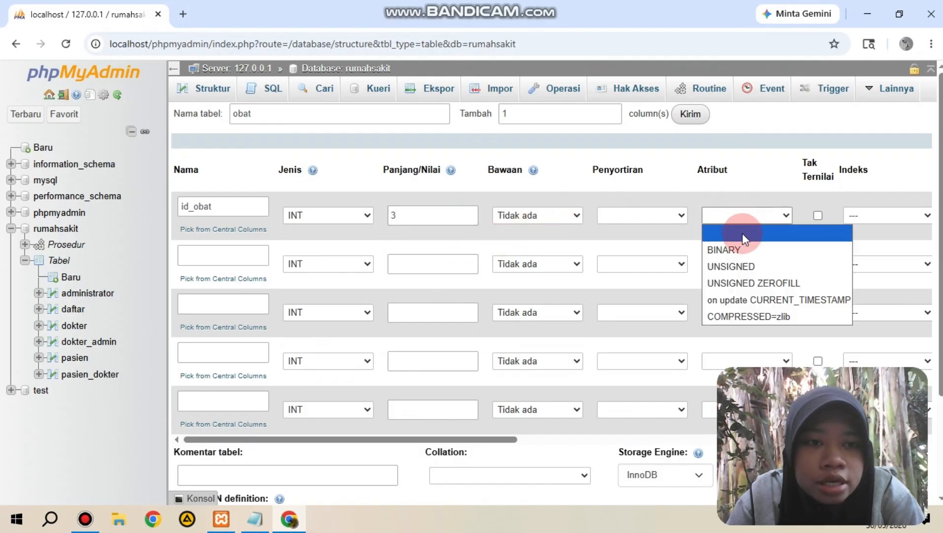
left_click(856, 209)
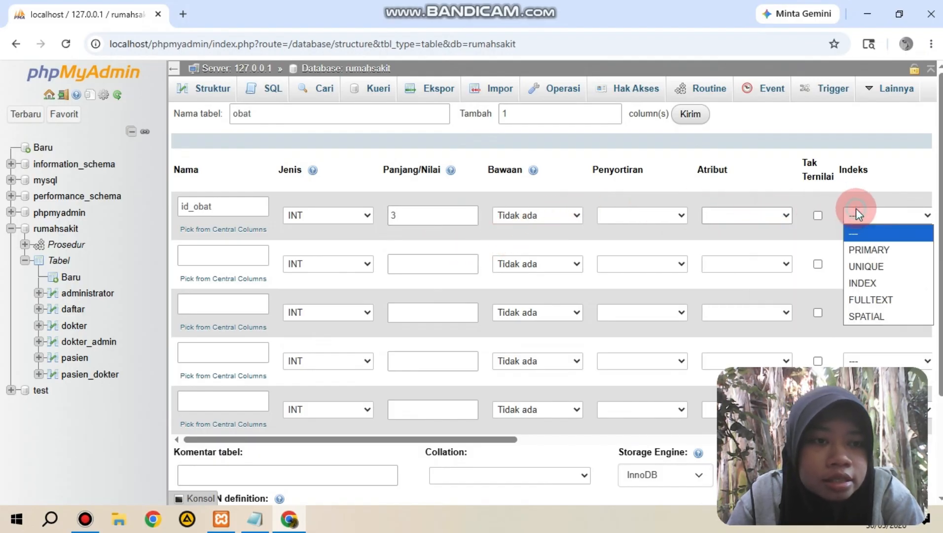
left_click(867, 242)
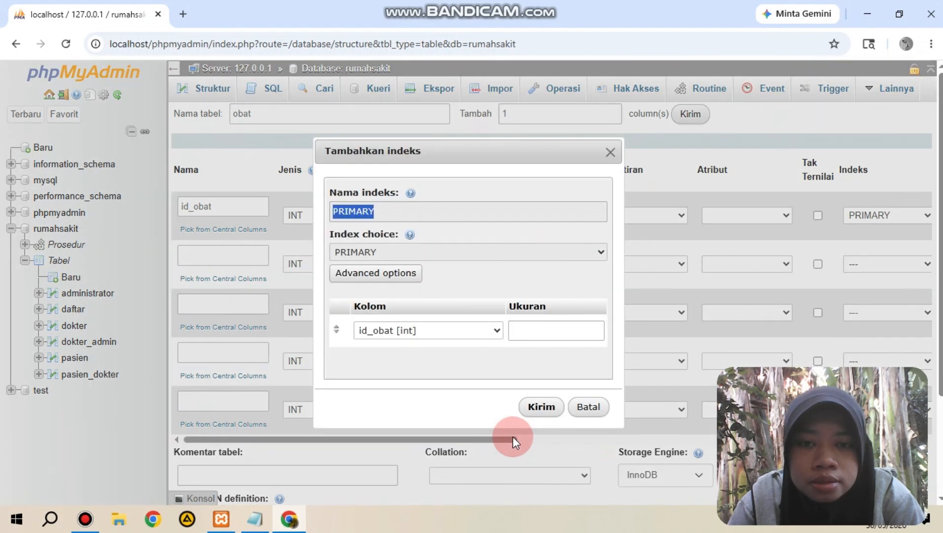
left_click(541, 405)
left_click_drag(507, 430, 657, 375)
left_click(562, 213)
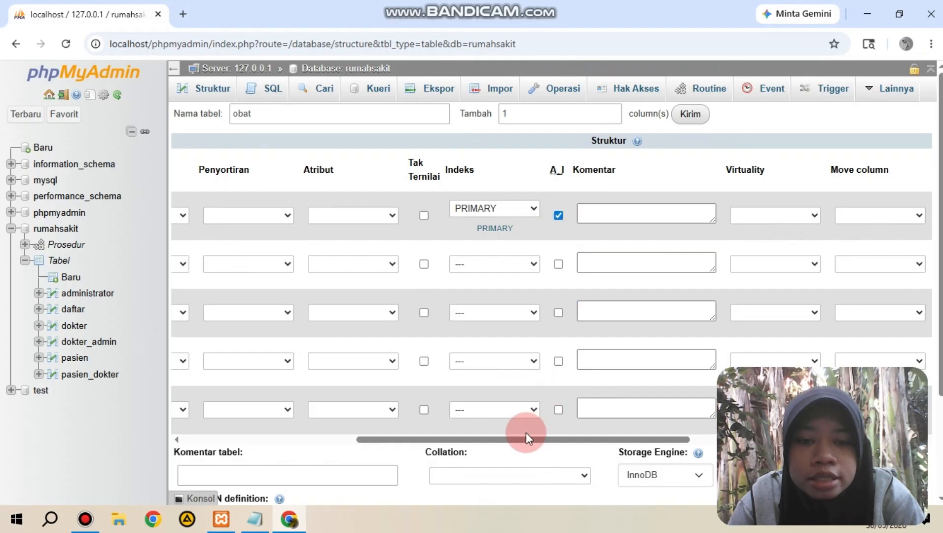
Step: Define the second column of the obat table as kode_obat with type VARCHAR and length 5
left_click_drag(526, 432, 307, 425)
left_click(272, 261)
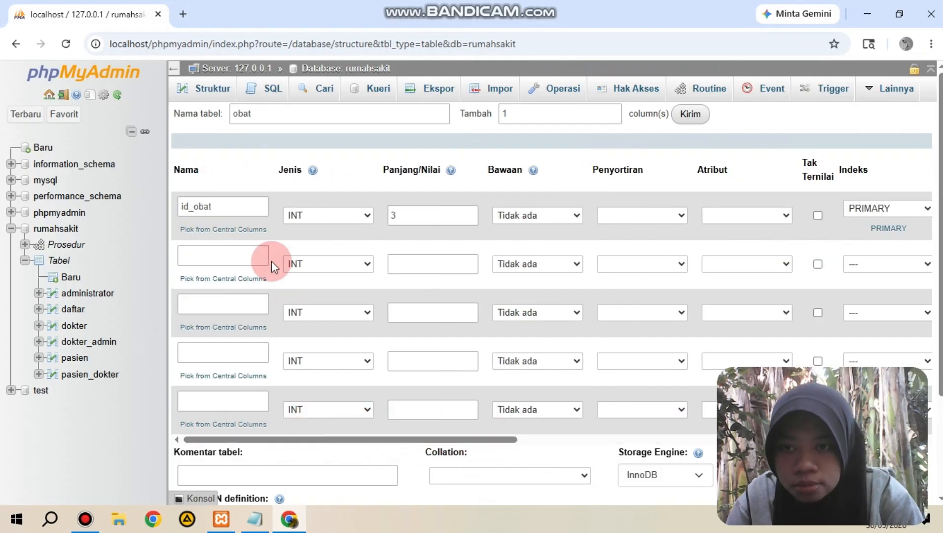
left_click(249, 256)
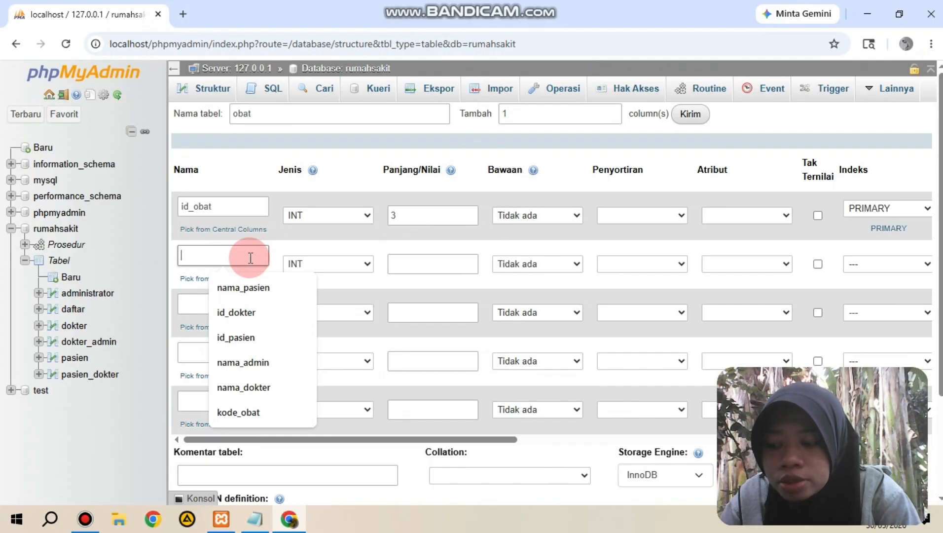
type("kode")
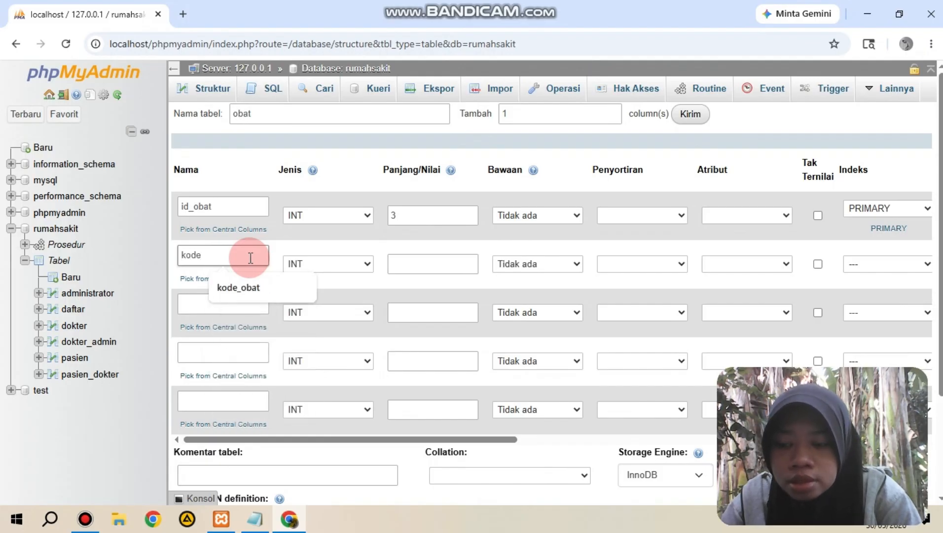
type("_obat")
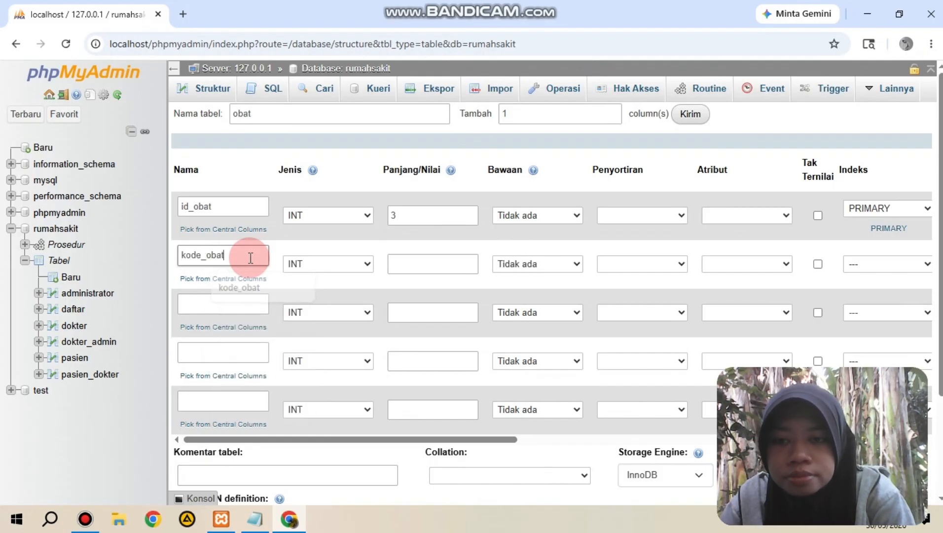
left_click(327, 246)
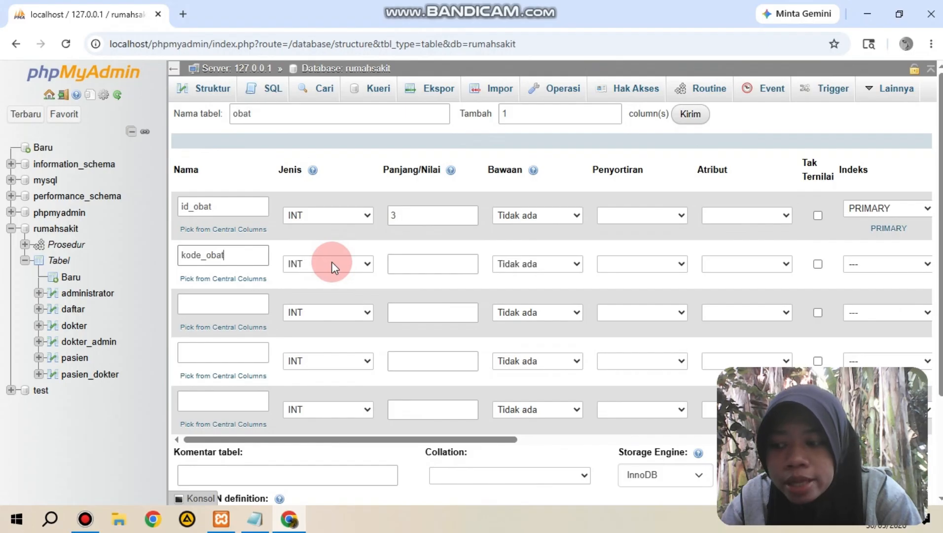
left_click(331, 263)
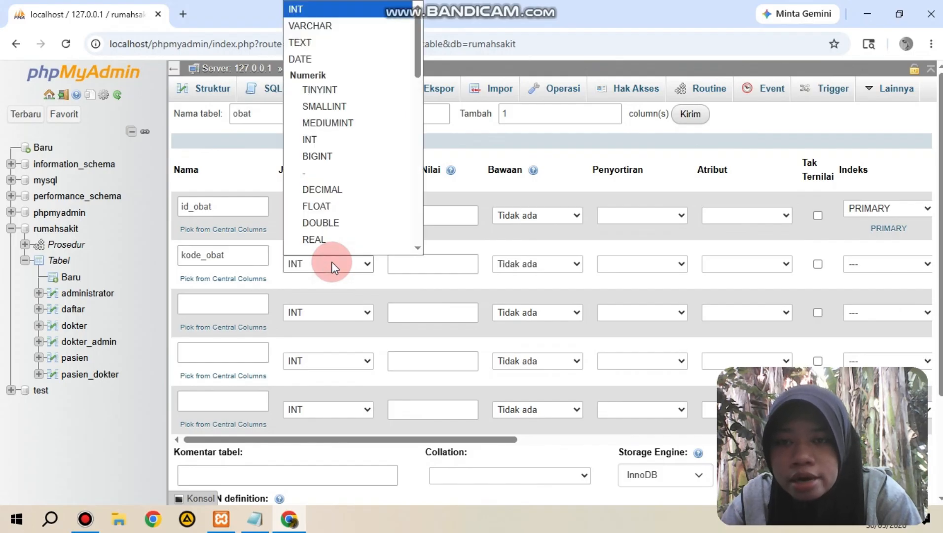
left_click(338, 26)
left_click(429, 267)
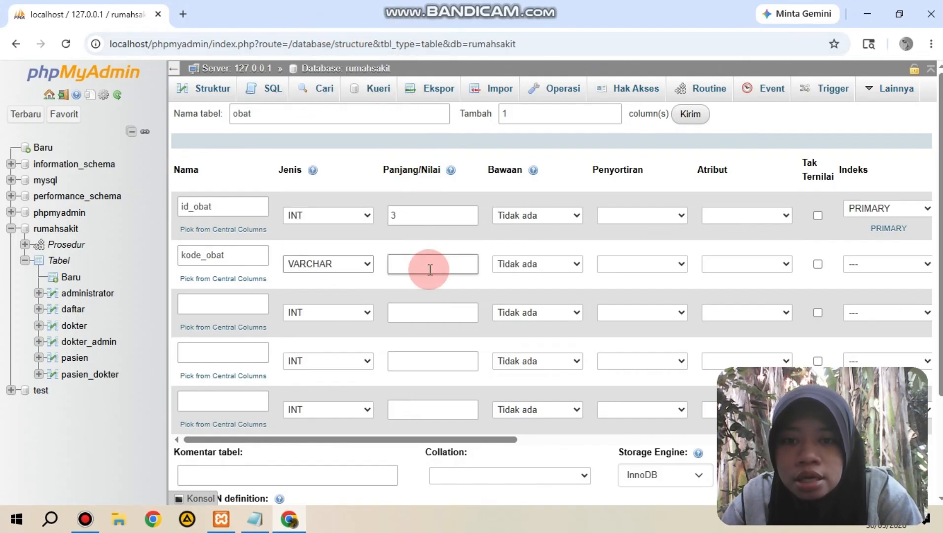
type("5")
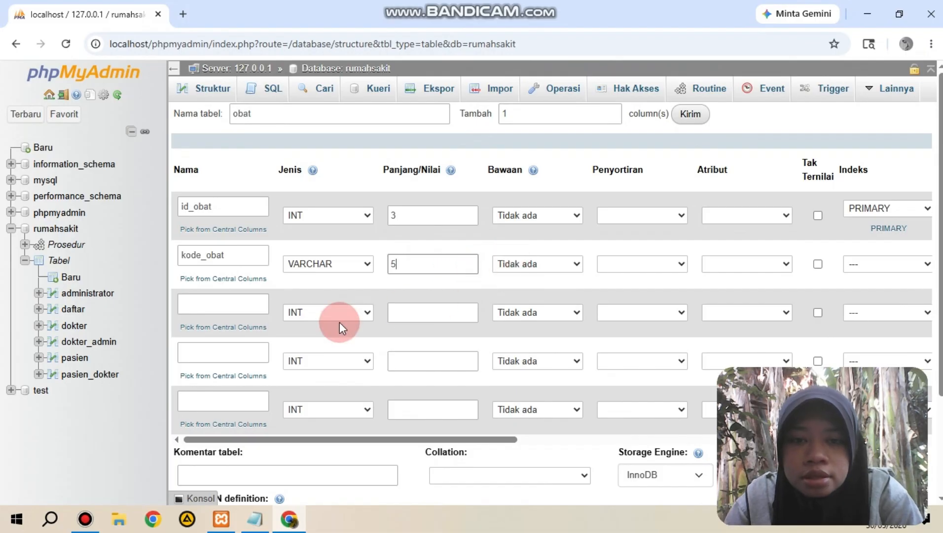
Step: Define the third column of the obat table as nama_obat with type VARCHAR and length 30
left_click(237, 309)
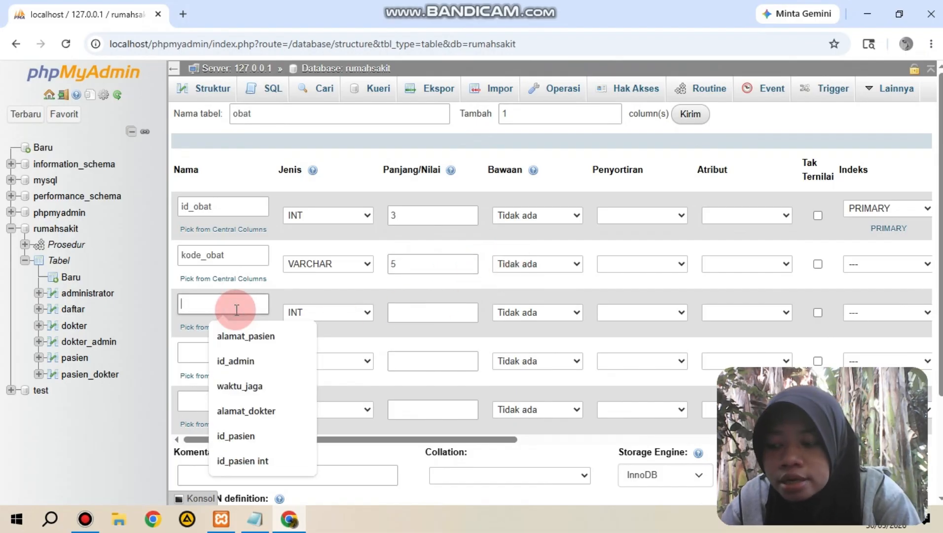
type("nama")
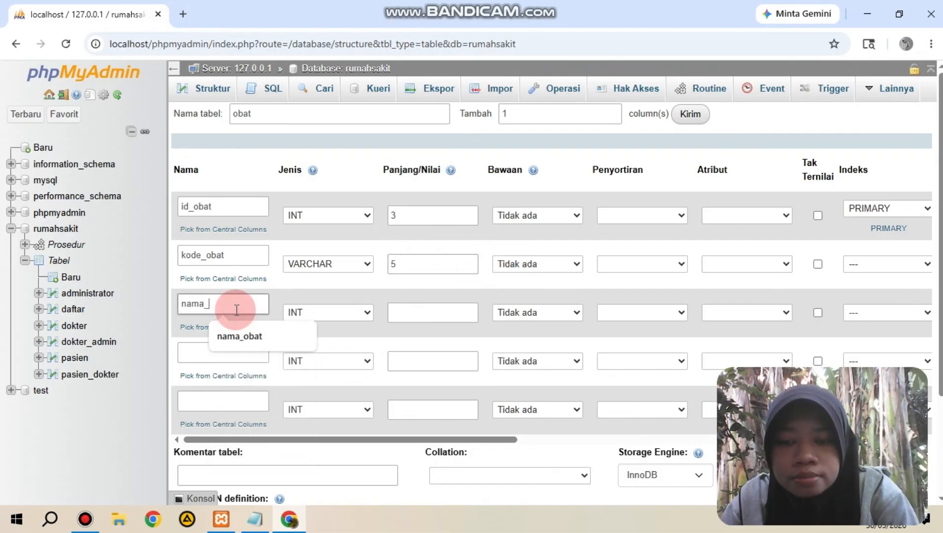
type("_obat")
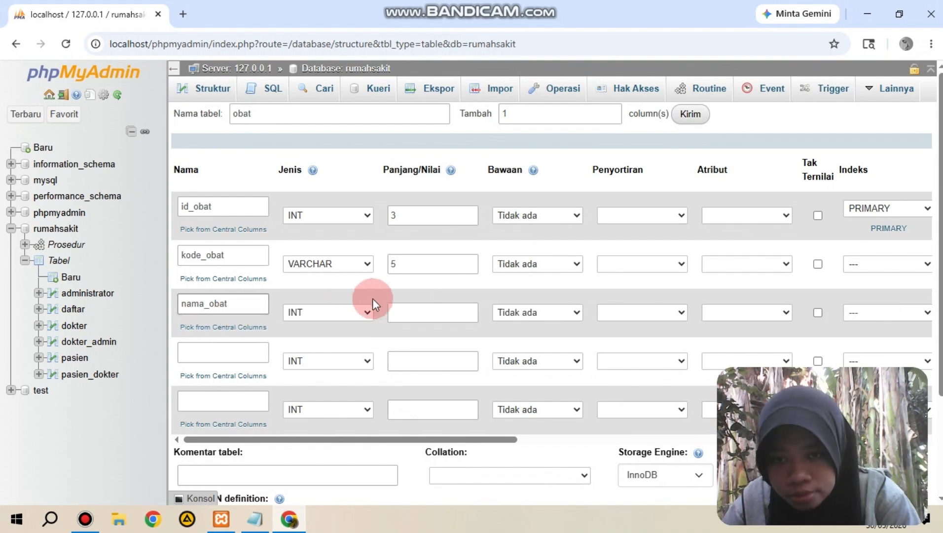
left_click(366, 314)
left_click(380, 25)
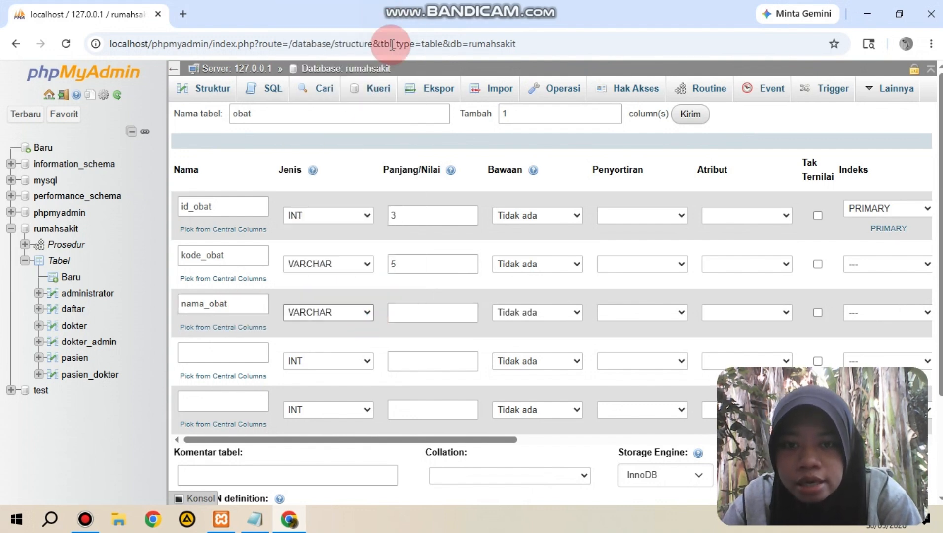
left_click(421, 313)
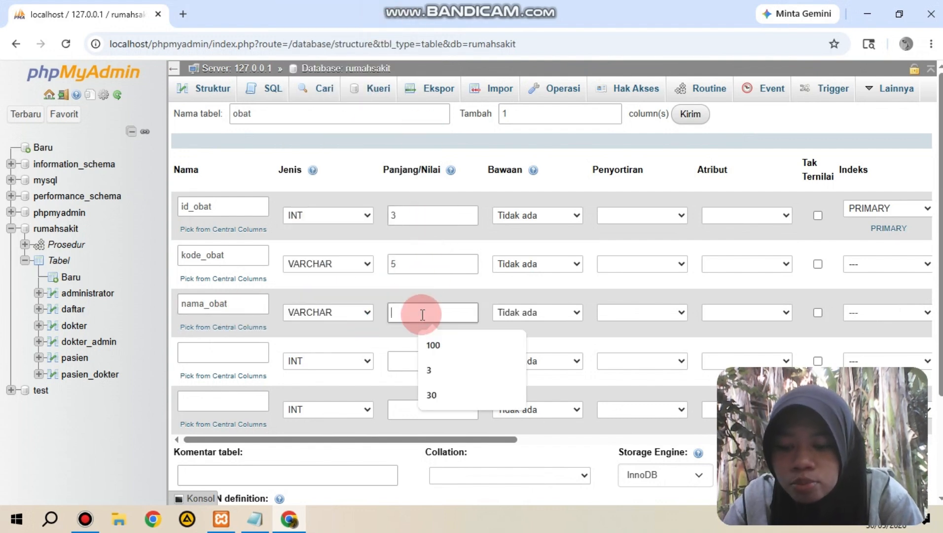
type("30")
Step: Name the fourth column of the obat table harga and set its length to 10, keeping the INT type
left_click(246, 345)
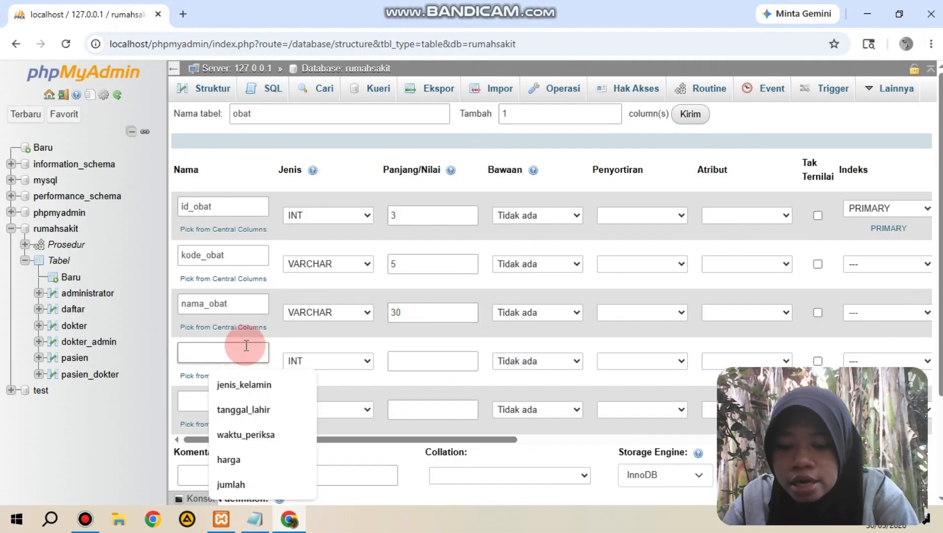
type("har")
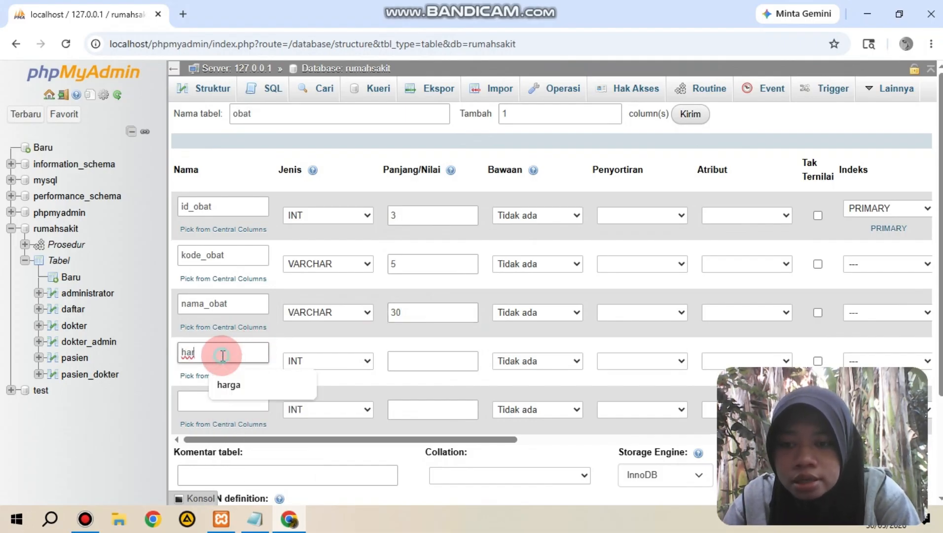
type("ga")
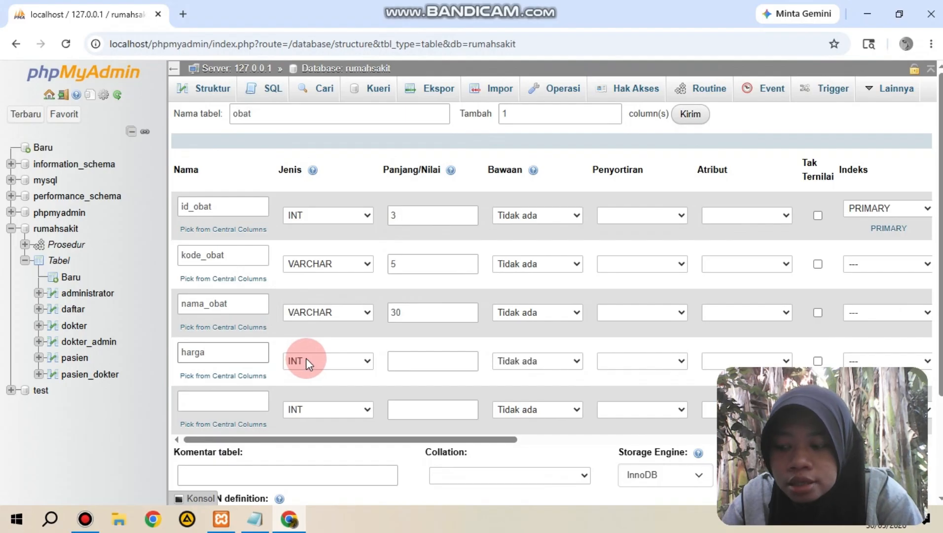
left_click(405, 365)
type("10")
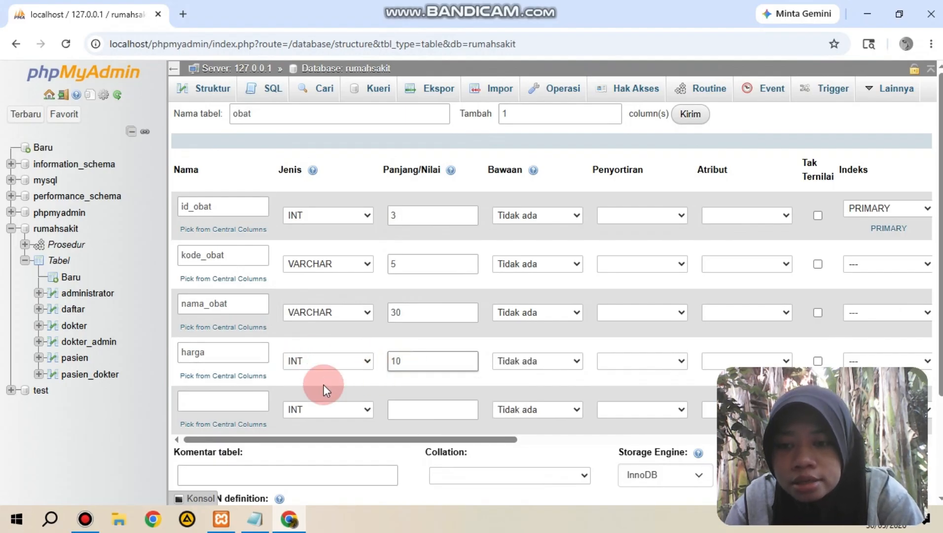
Step: Name the fifth column stok with length 5, keeping the INT type, and save the obat table
left_click(242, 399)
type("st")
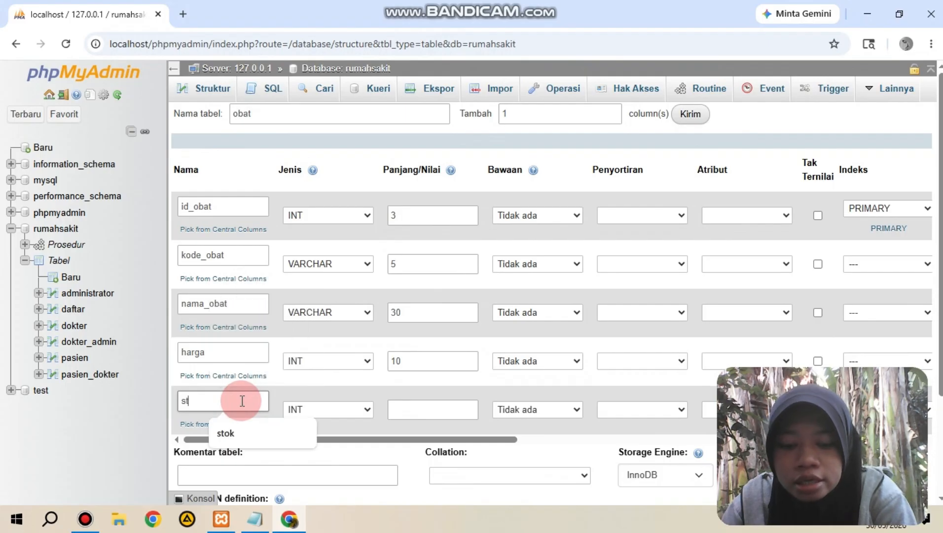
type("ok")
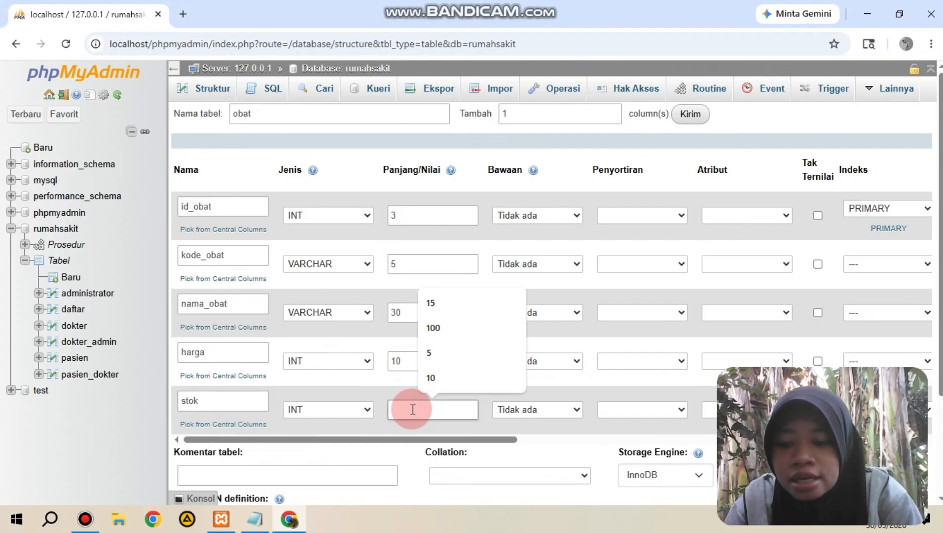
type("5")
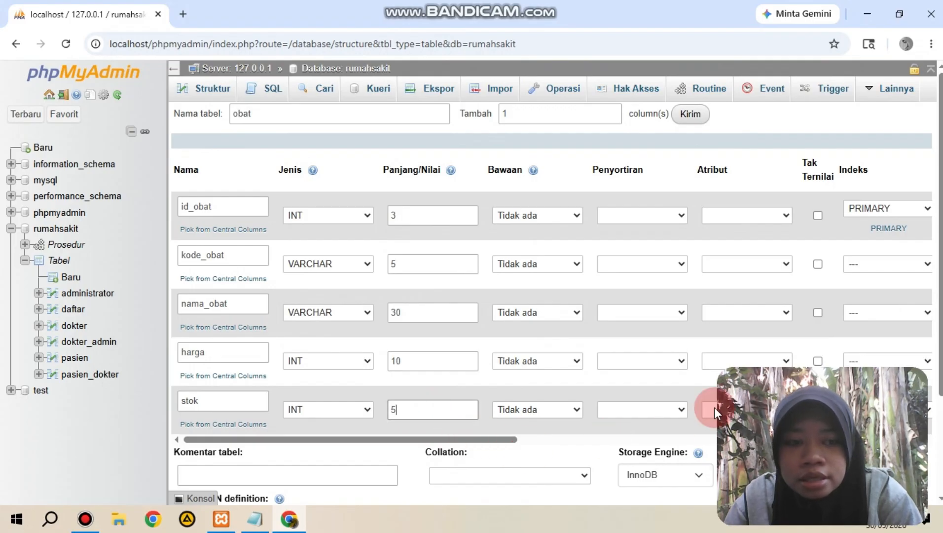
scroll(563, 444, "down", 3)
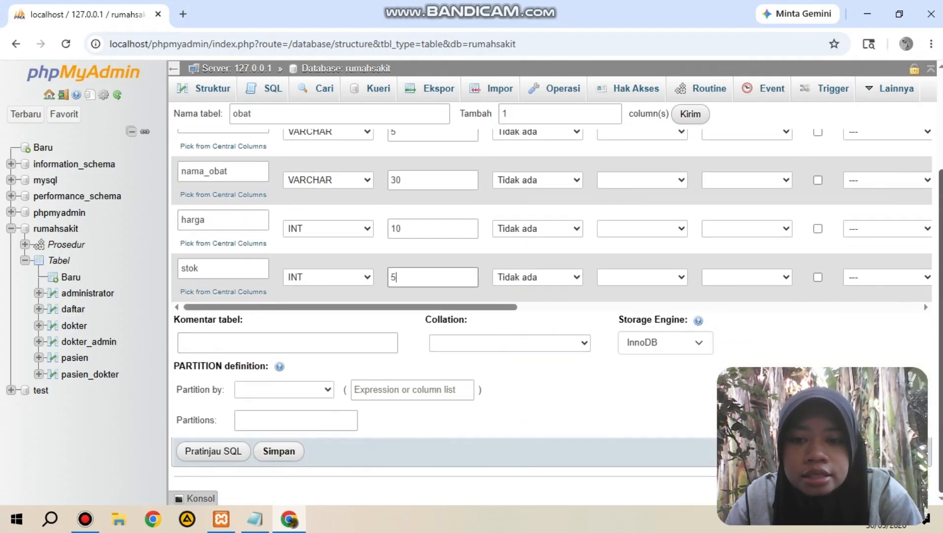
left_click(279, 452)
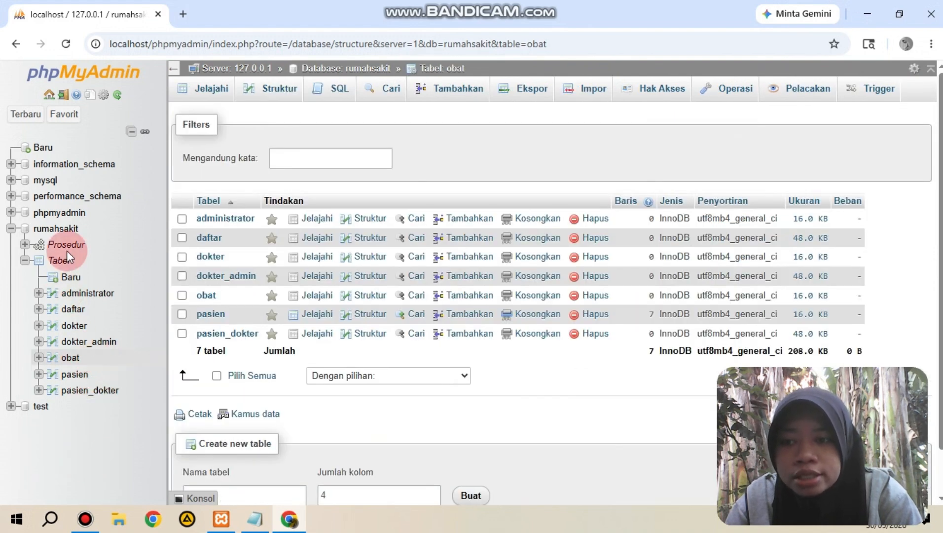
Step: Start a new table named transaksi_obat with 5 columns in the rumahsakit database
left_click(60, 262)
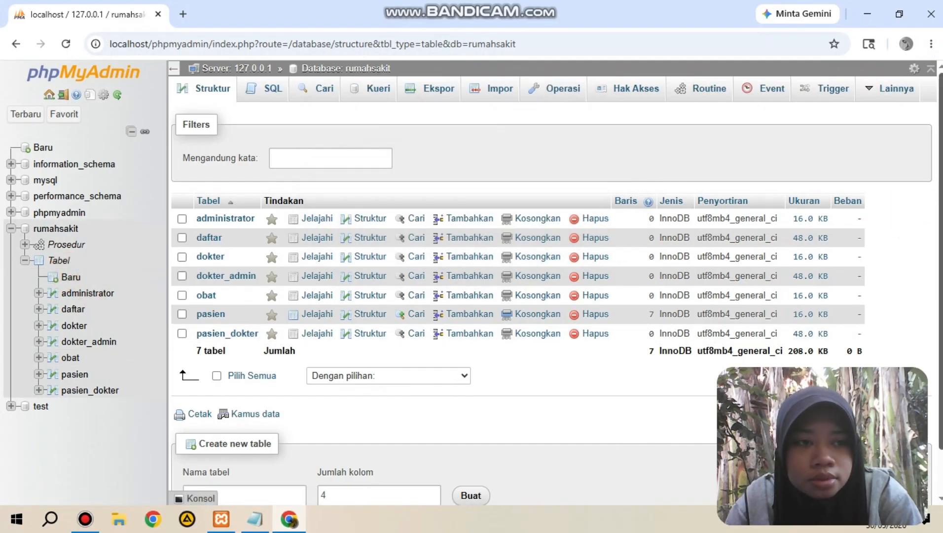
scroll(493, 296, "down", 1)
left_click(272, 442)
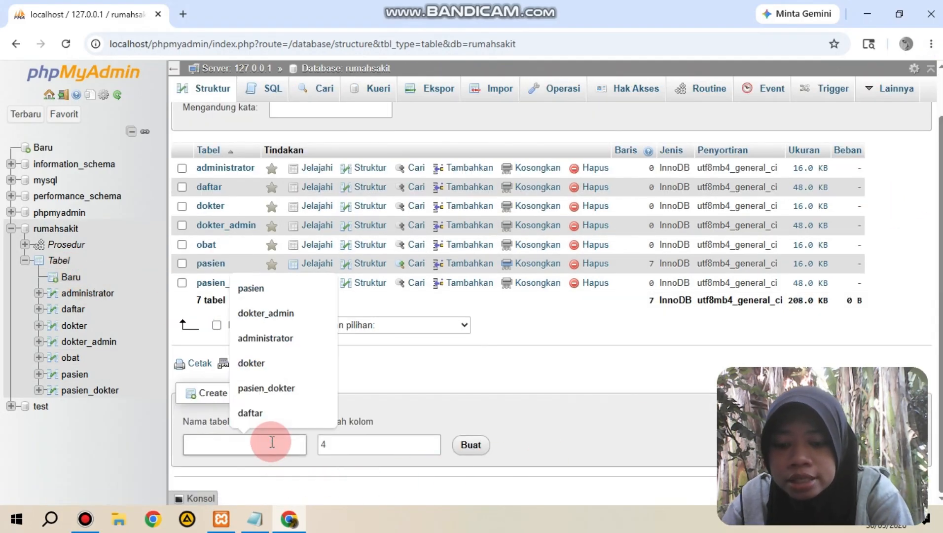
type("transaksi")
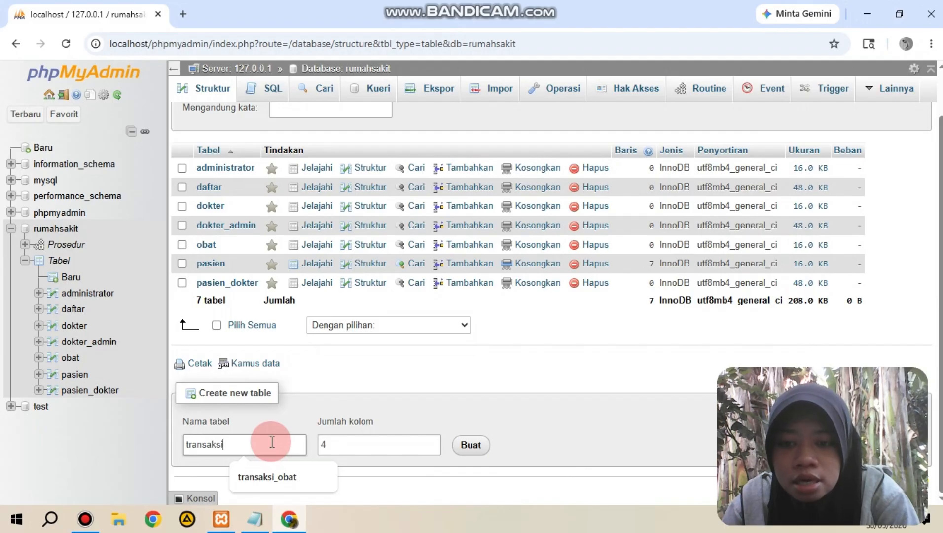
type("_obat")
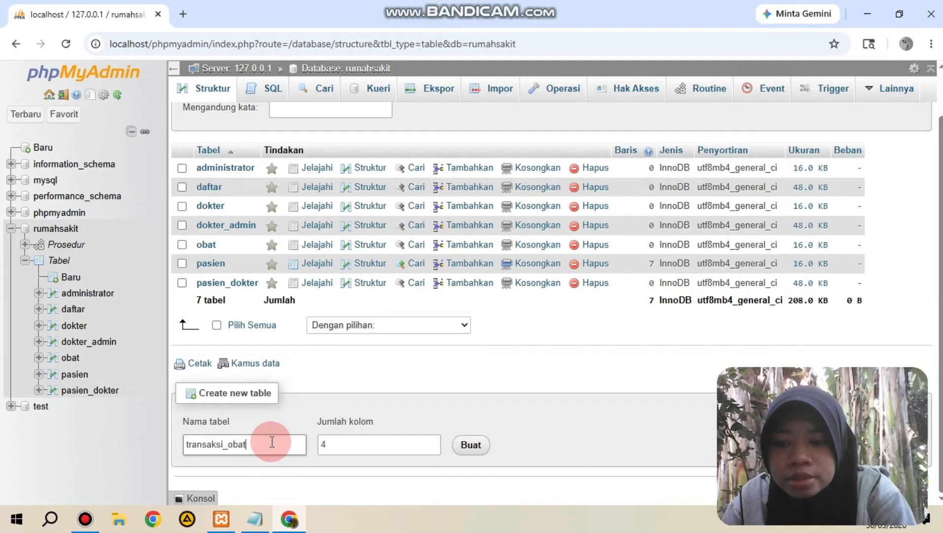
left_click(345, 443)
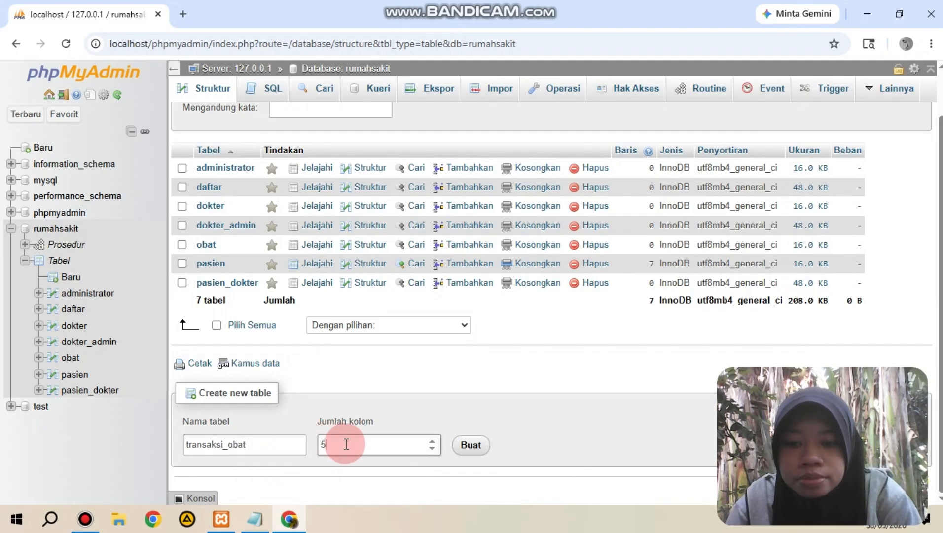
type("5")
left_click(468, 444)
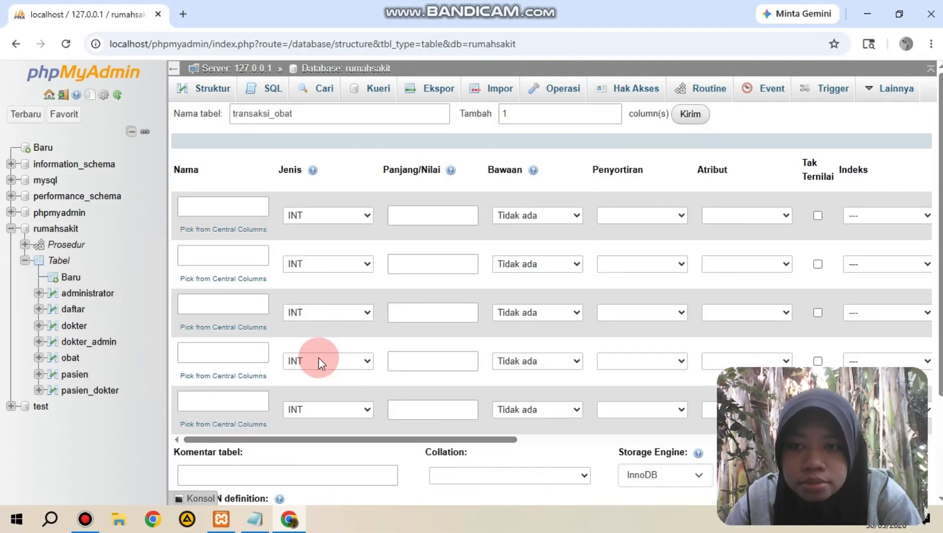
Step: Name the first column of the transaksi_obat table id_transaksi and set its length to 3, keeping the INT type
left_click(237, 211)
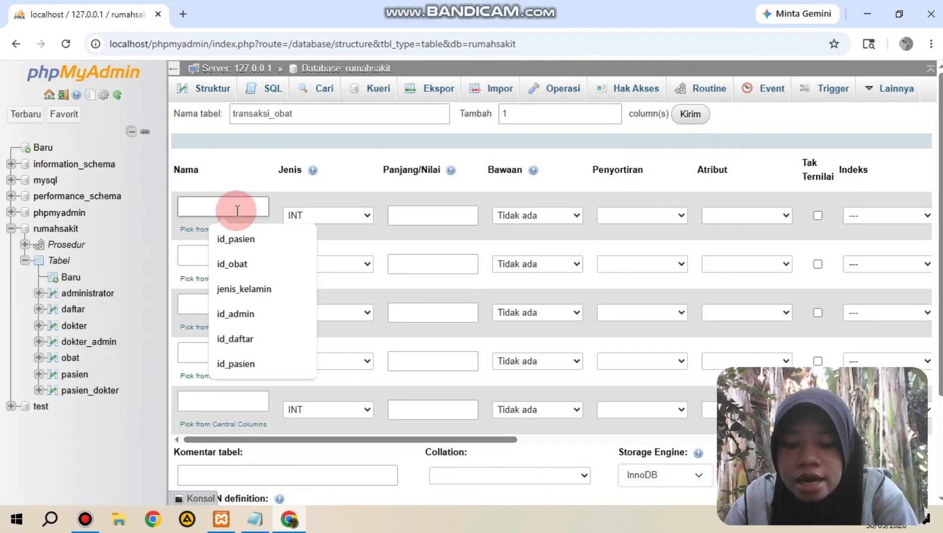
type("id_tr")
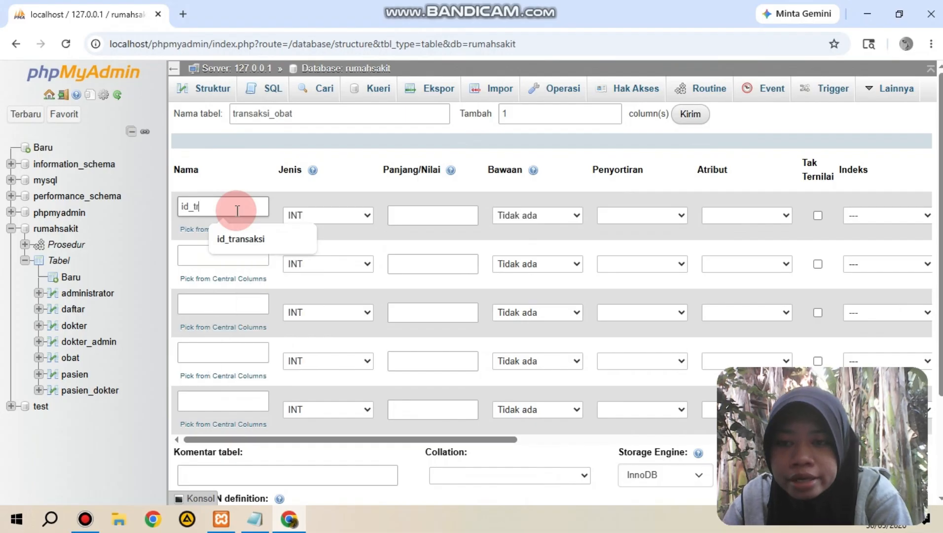
type("ansa")
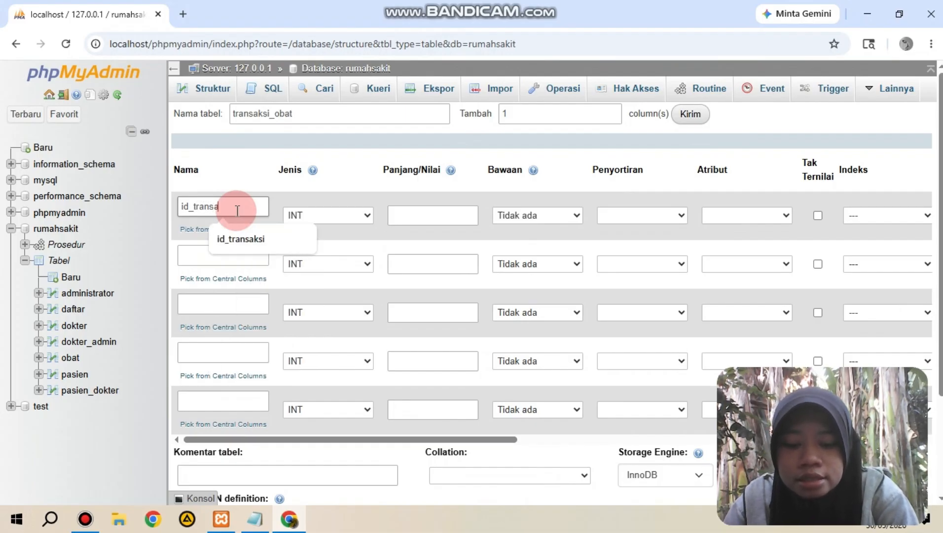
type("ksi")
left_click(366, 195)
left_click(392, 216)
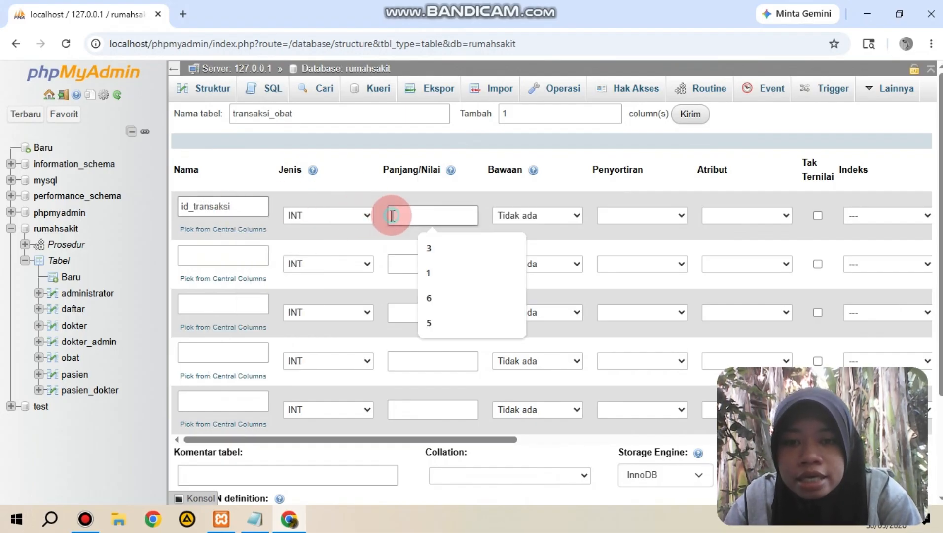
type("3")
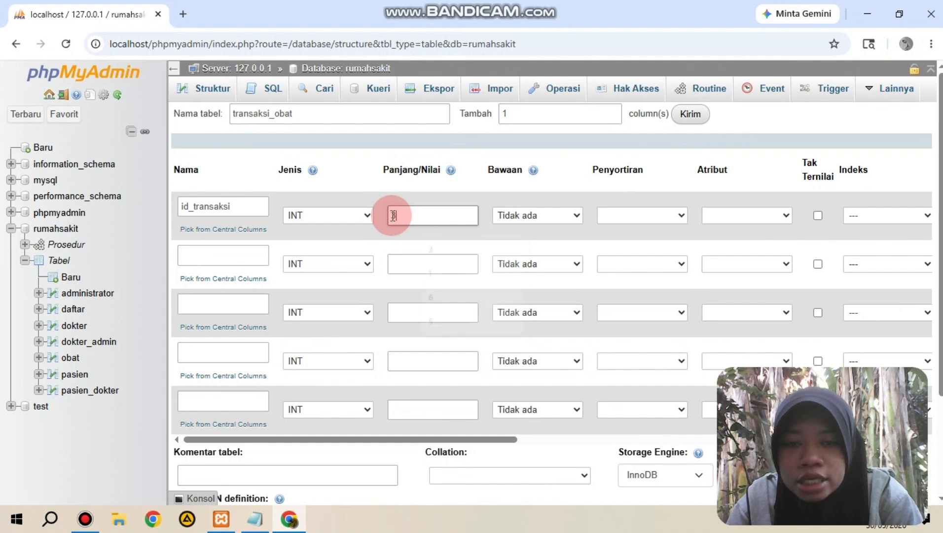
Step: Make id_transaksi the PRIMARY key of the transaksi_obat table and enable auto increment for it
left_click(881, 215)
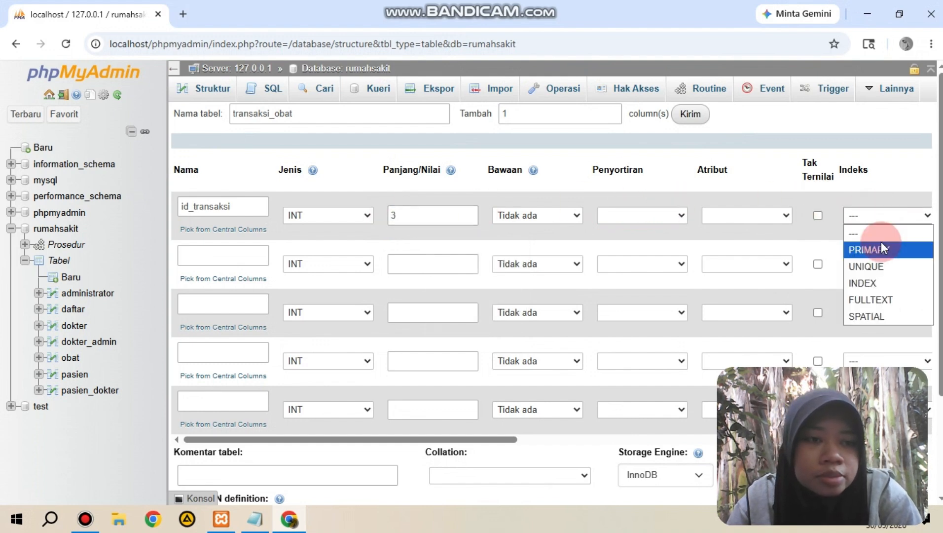
left_click(880, 247)
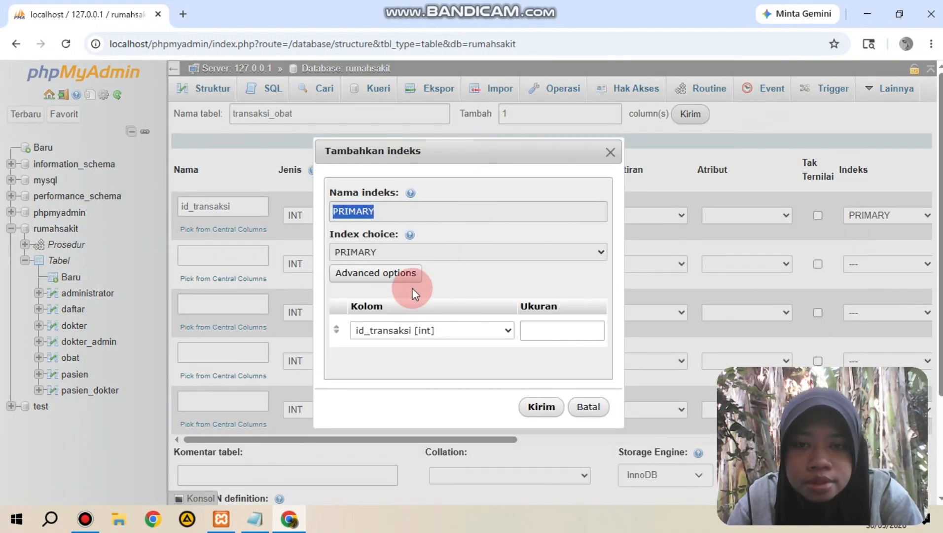
left_click(542, 407)
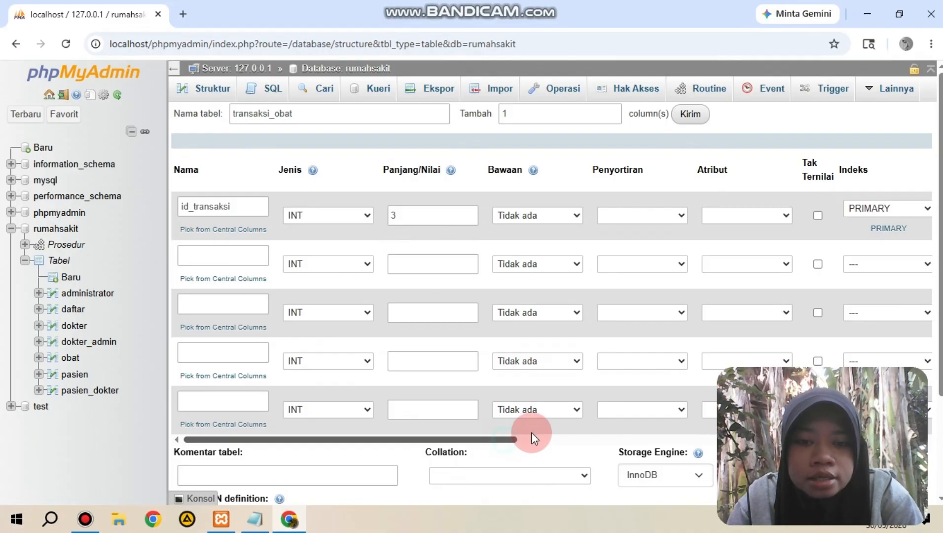
left_click_drag(531, 432, 619, 427)
left_click(690, 215)
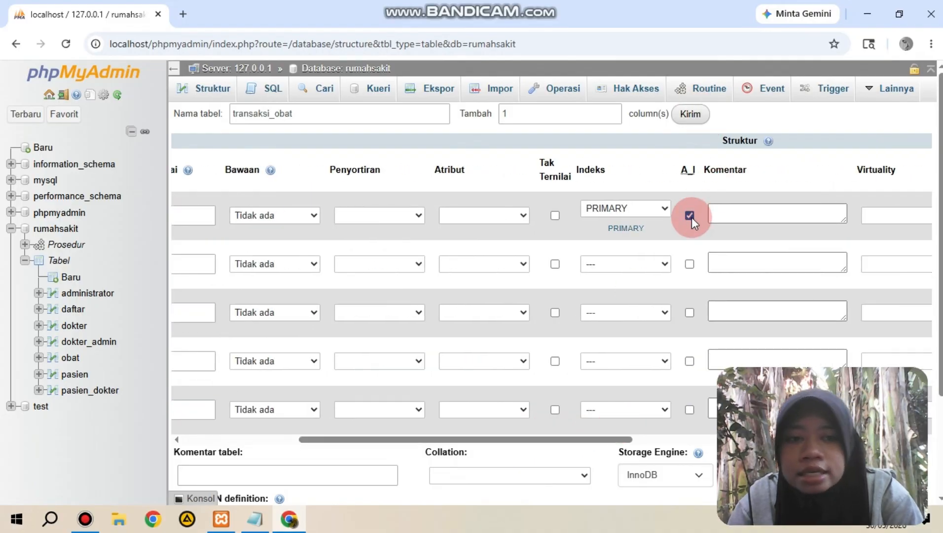
Step: Name the second column of the transaksi_obat table id_pasien and set its length to 3, keeping the INT type
left_click_drag(563, 434, 249, 430)
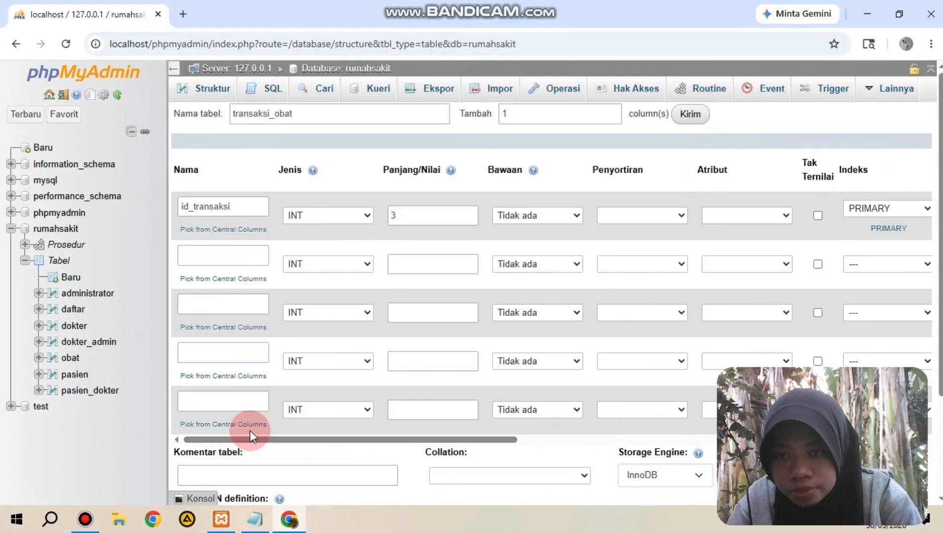
left_click(217, 256)
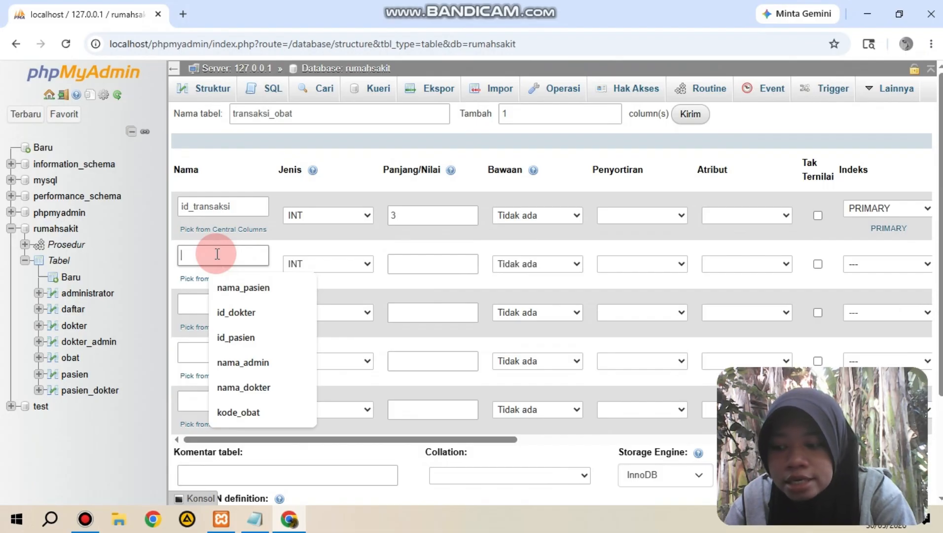
type("id")
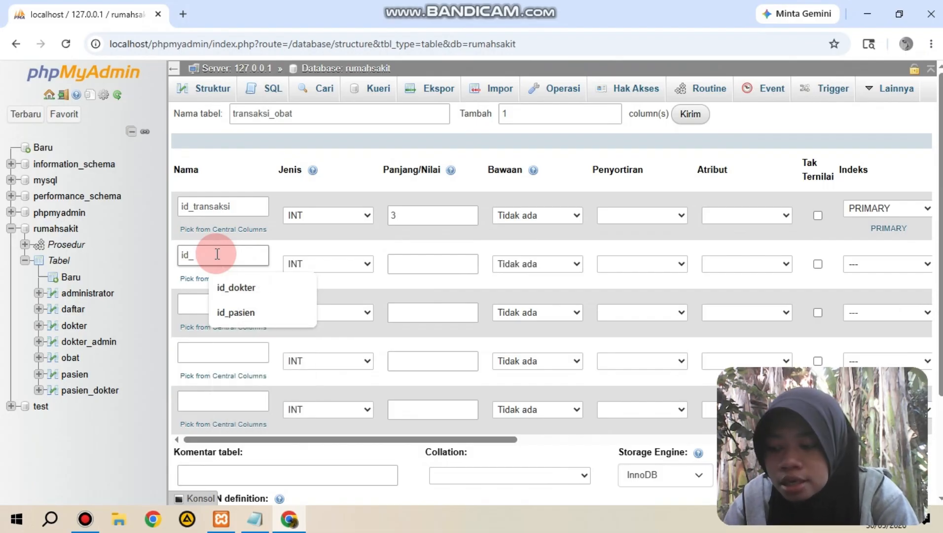
type("_pasien")
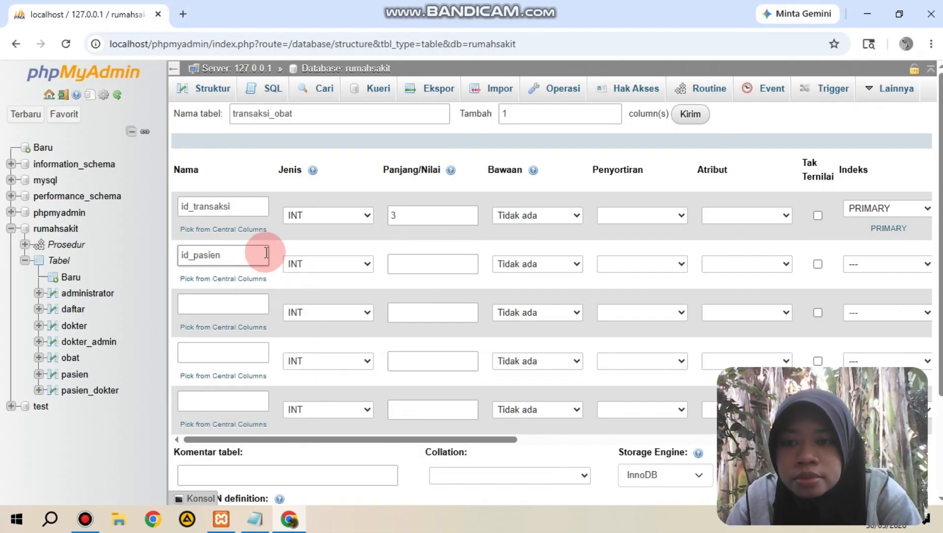
left_click(408, 260)
left_click(430, 319)
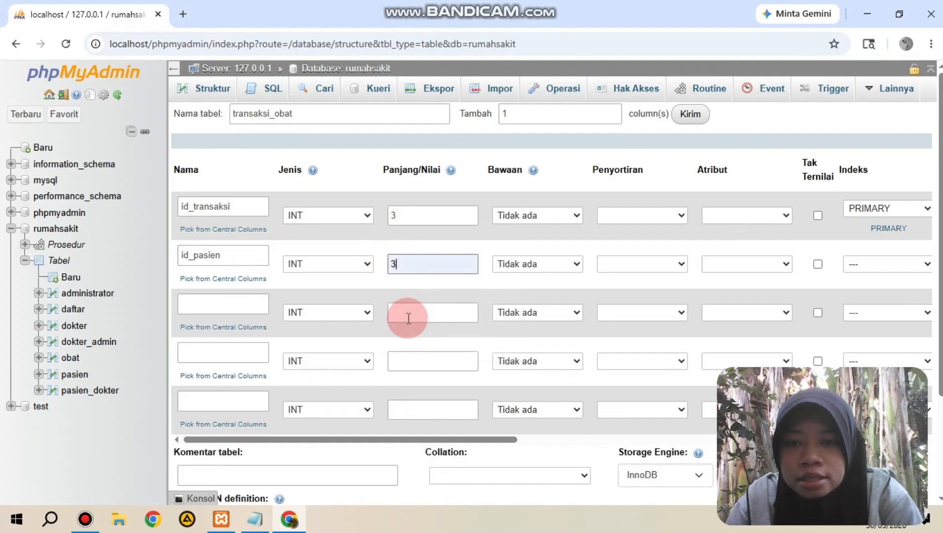
Step: Name the third column of the transaksi_obat table id_obat and set its length to 3, keeping the INT type
left_click(240, 303)
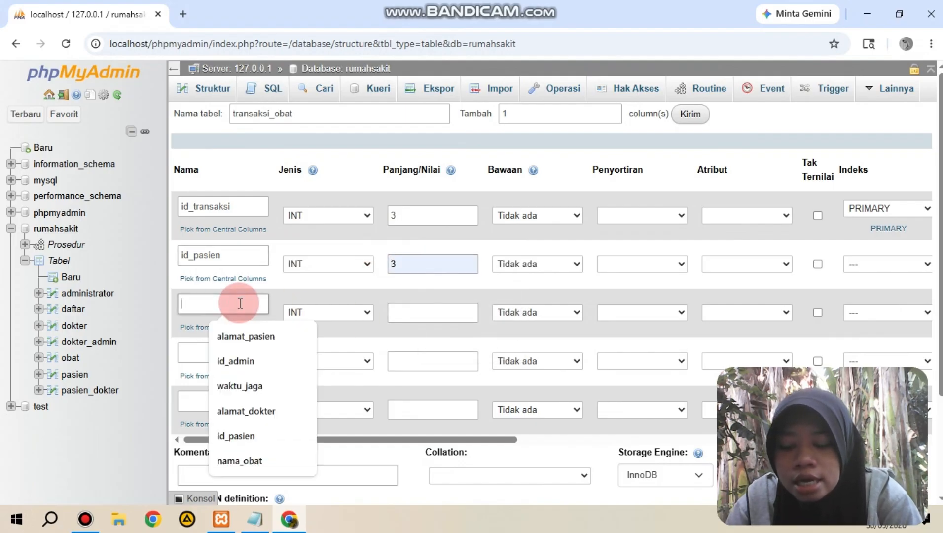
type("id_obat")
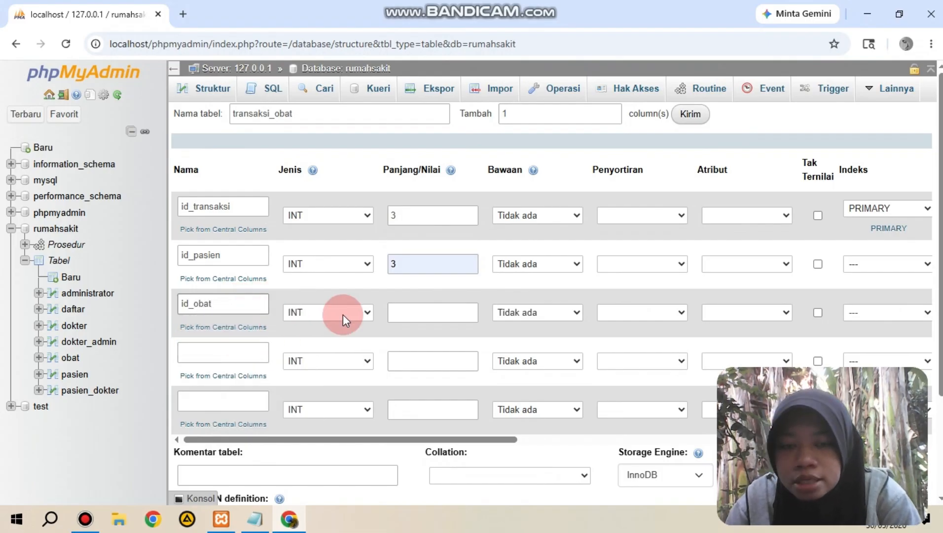
left_click(419, 313)
type("3")
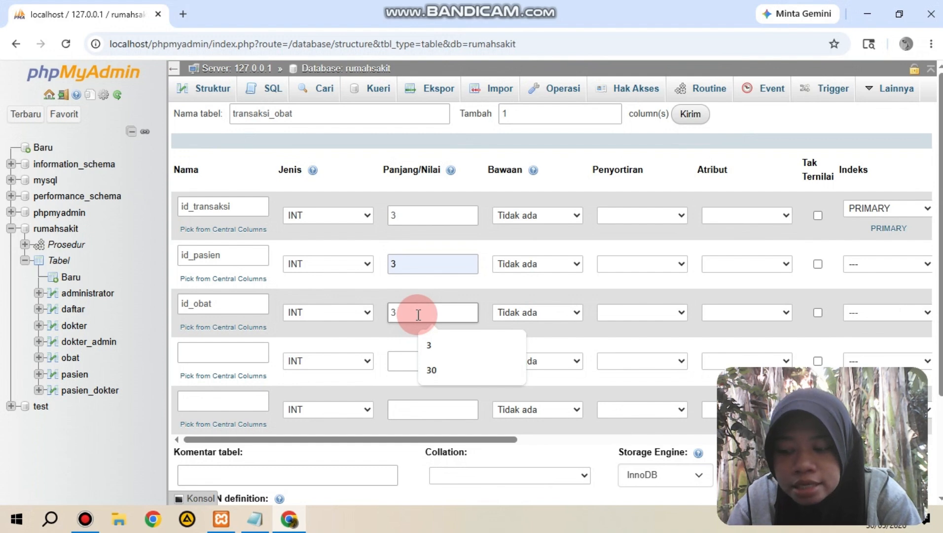
Step: Name the fourth column of the transaksi_obat table jumlah and set its length to 10, keeping the INT type
left_click(231, 351)
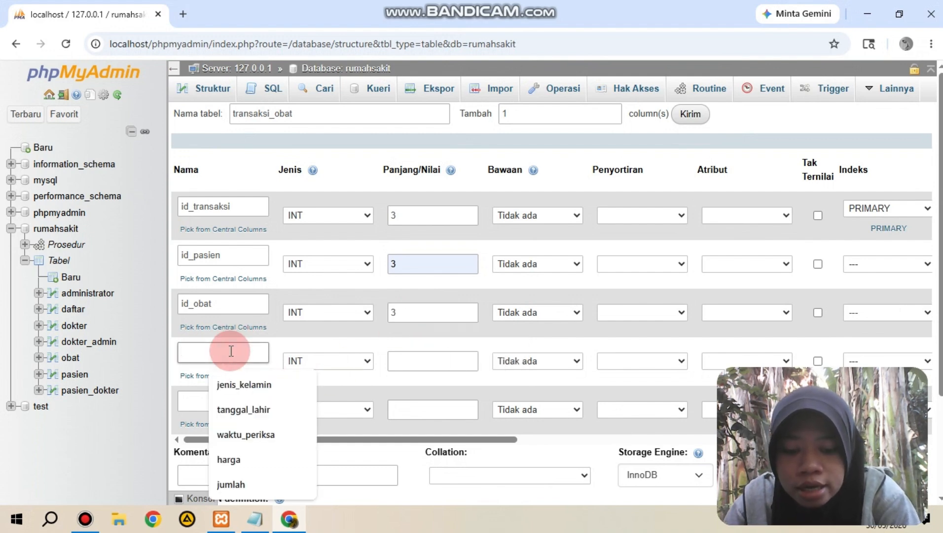
type("jumlah")
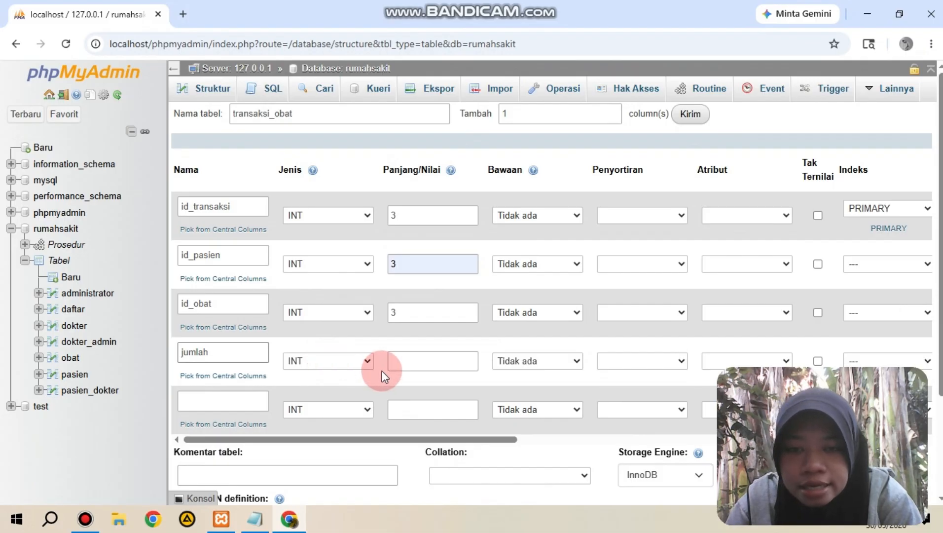
left_click(399, 367)
type("10")
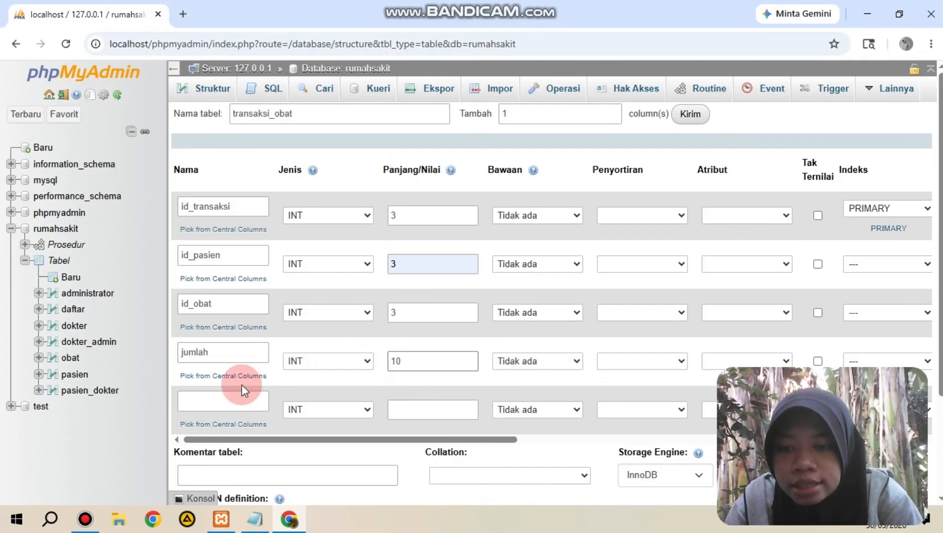
Step: Name the fifth column of the transaksi_obat table total_harga and set its length to 10, keeping the INT type
left_click(222, 397)
type("to")
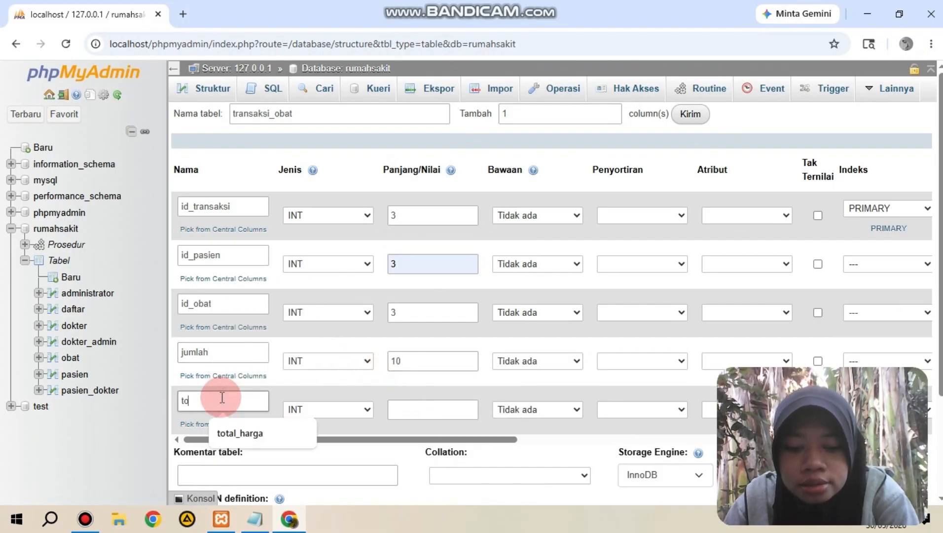
type("tal_har")
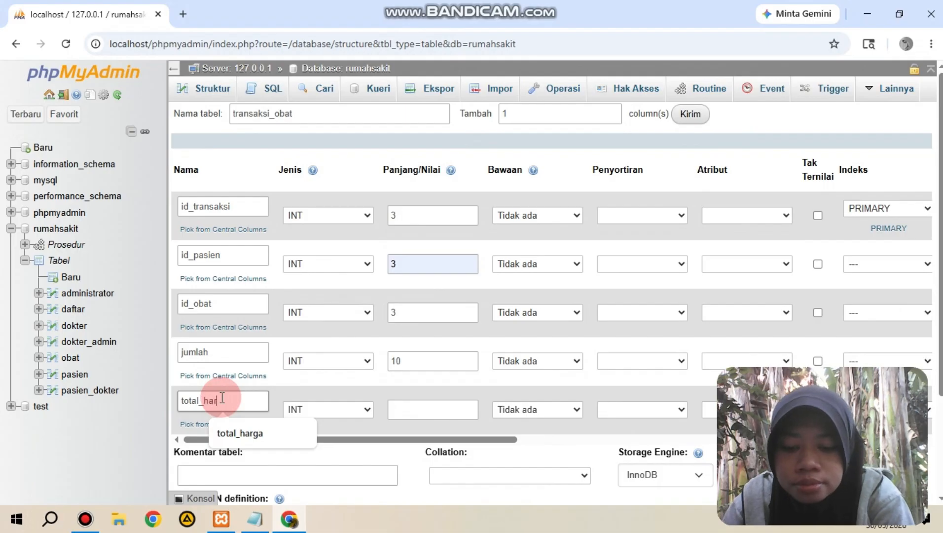
type("ga")
left_click(419, 404)
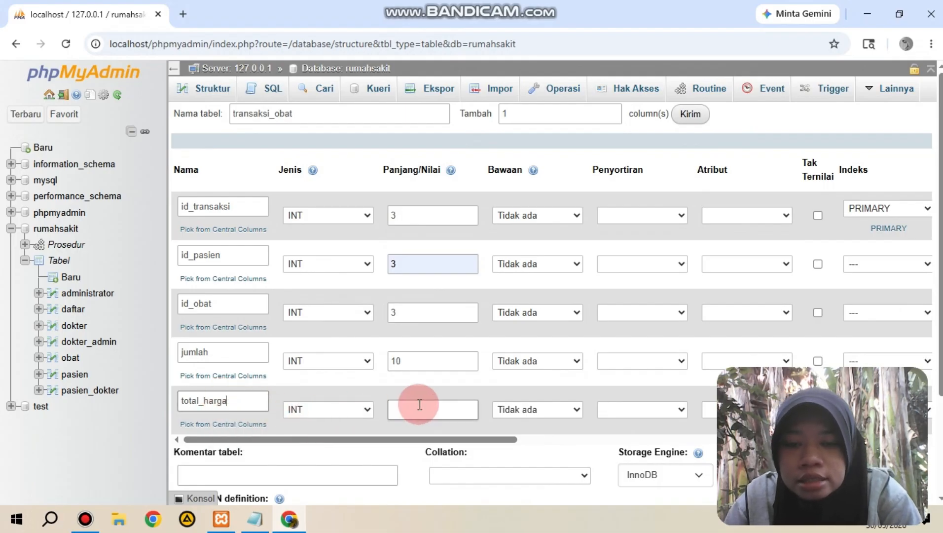
type("10")
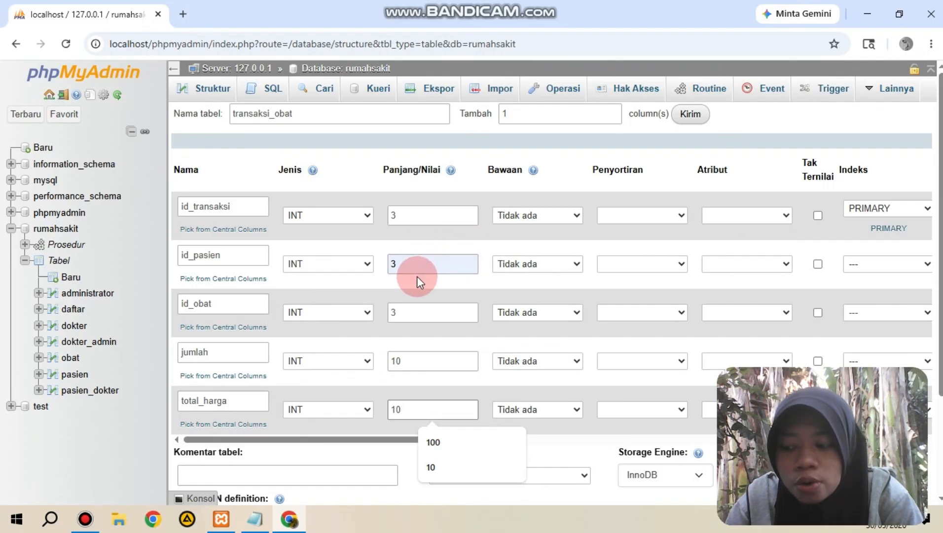
Step: Change the length of the id_transaksi column to 5 and save the transaksi_obat table
left_click(422, 219)
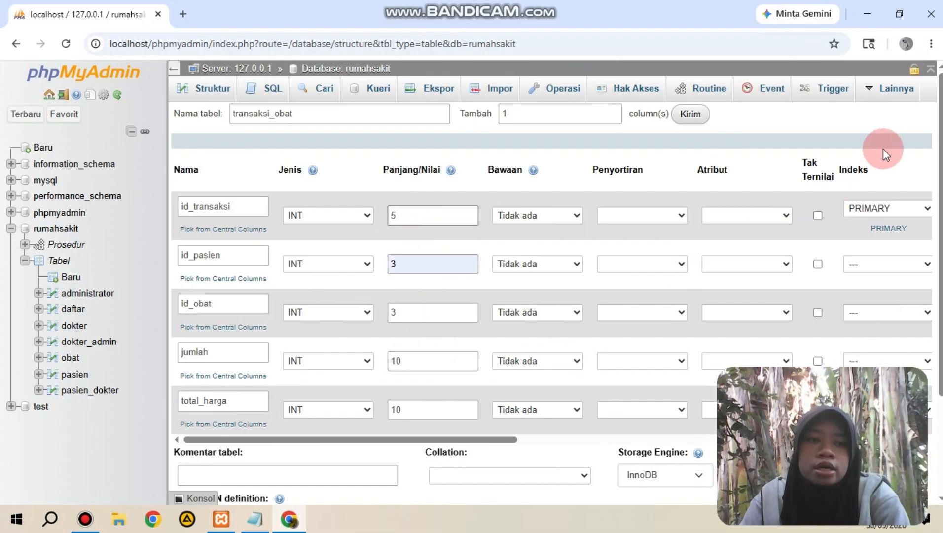
left_click_drag(937, 170, 926, 312)
left_click(297, 450)
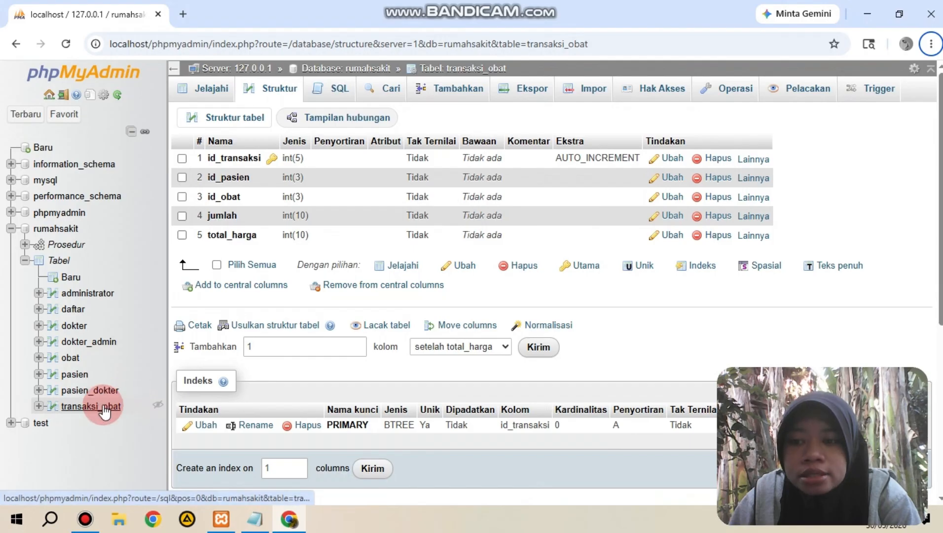
Step: Open the Designer relationship diagram of the rumahsakit database
left_click(50, 229)
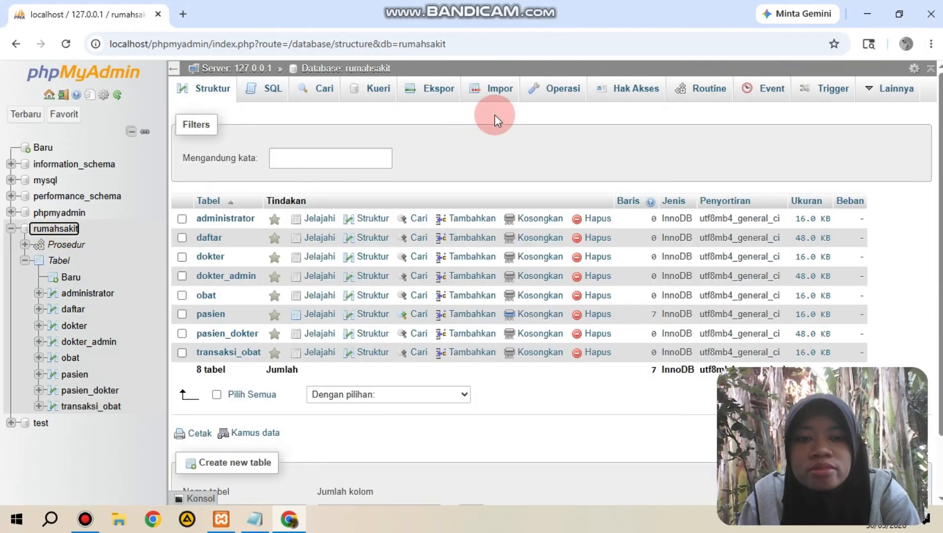
left_click(878, 96)
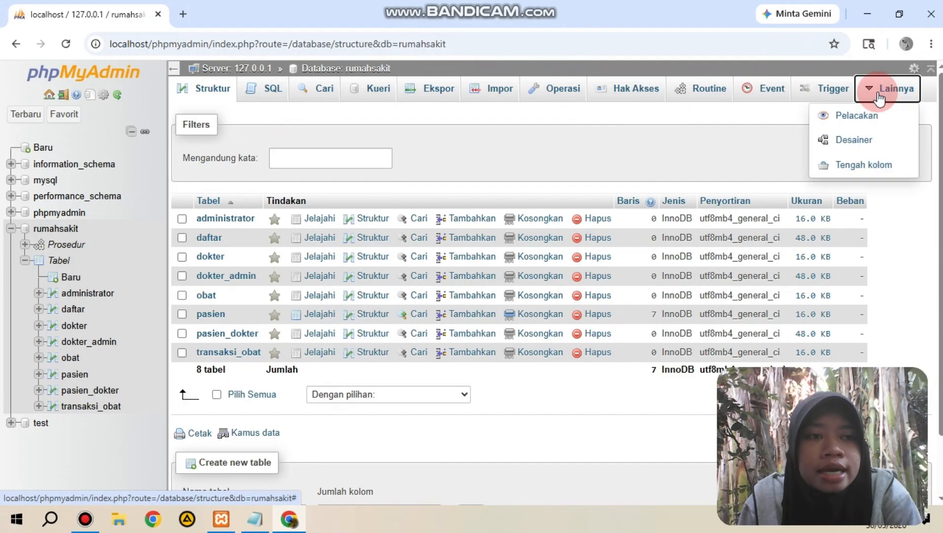
left_click(878, 141)
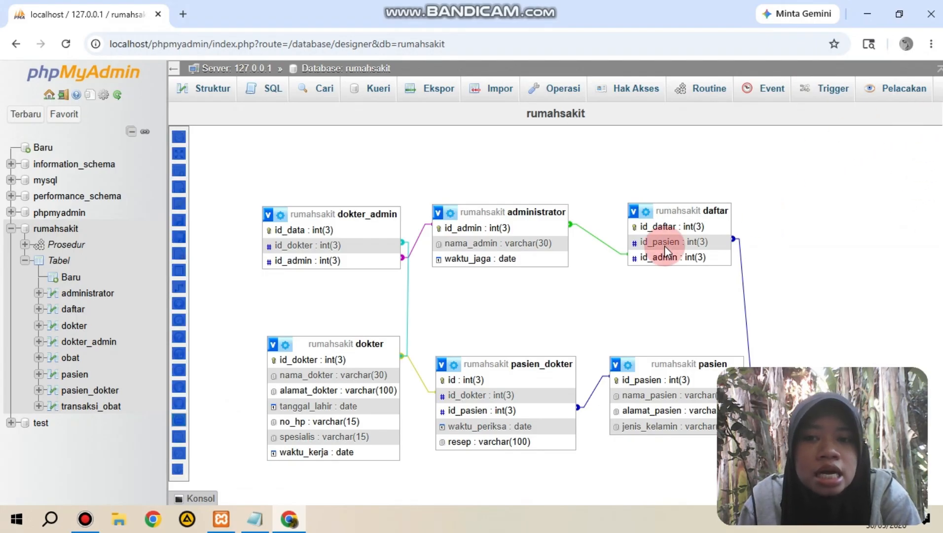
left_click(691, 227)
left_click(745, 200)
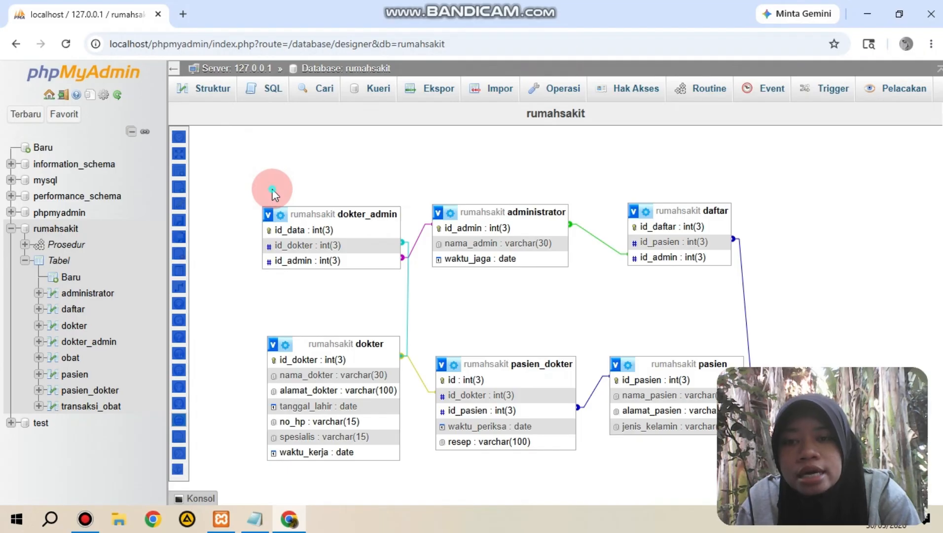
Step: Show the tables list and add the transaksi_obat and obat tables to the diagram
left_click(179, 137)
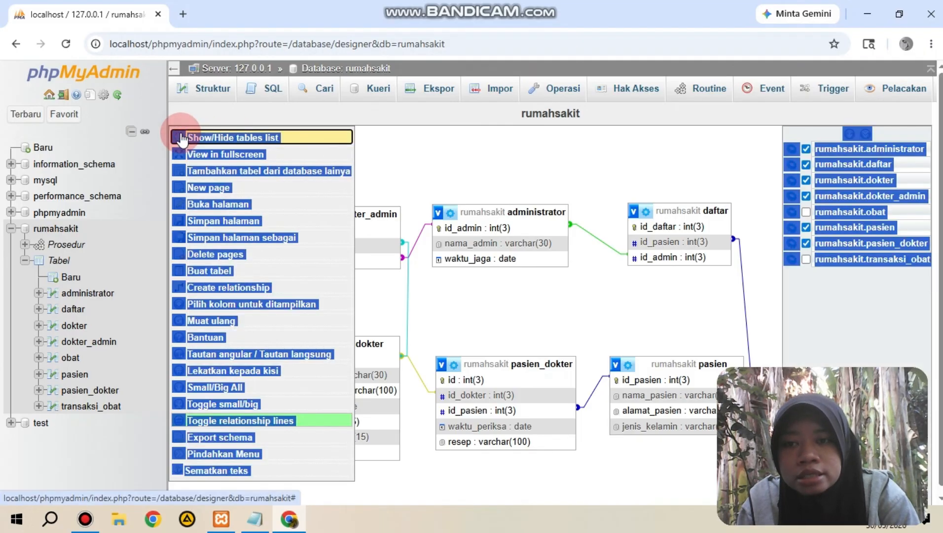
left_click(468, 167)
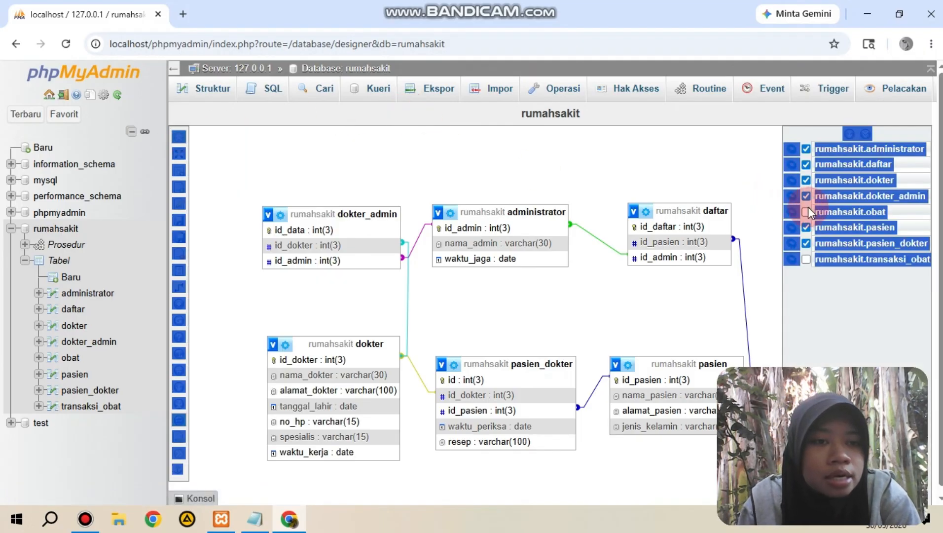
left_click(802, 261)
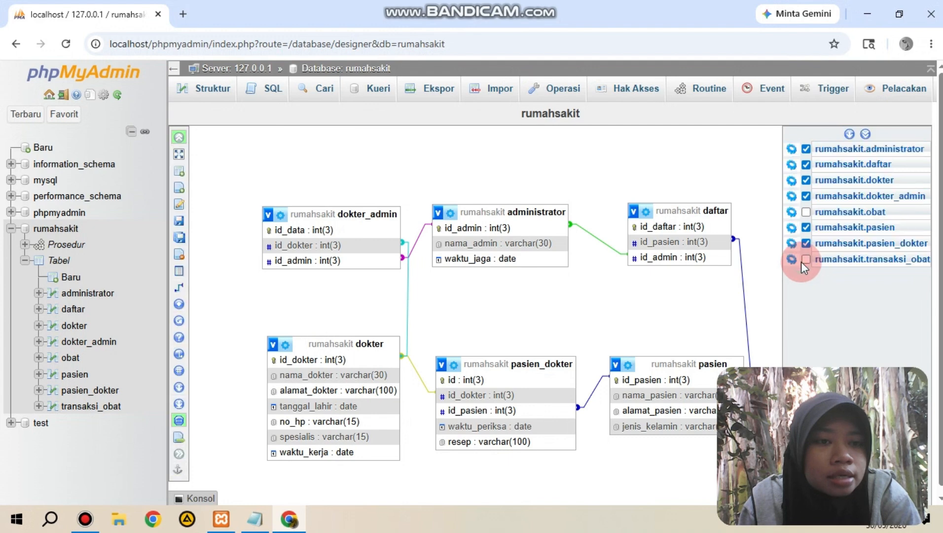
left_click(807, 258)
left_click(806, 212)
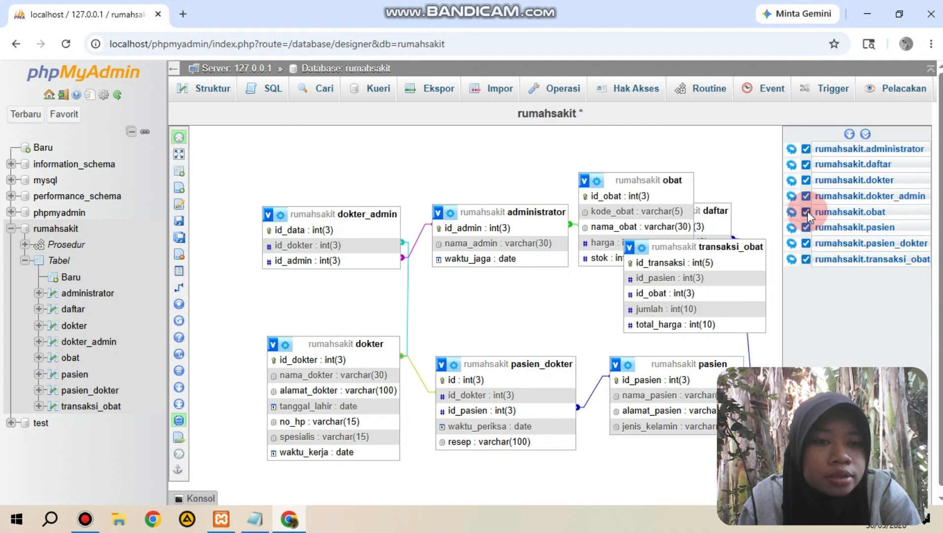
Step: Arrange the obat and transaksi_obat tables side by side in the free space below the pasien_dokter and pasien tables
left_click_drag(695, 247, 696, 505)
left_click_drag(663, 195, 556, 465)
left_click_drag(942, 283, 942, 346)
left_click_drag(682, 380, 630, 436)
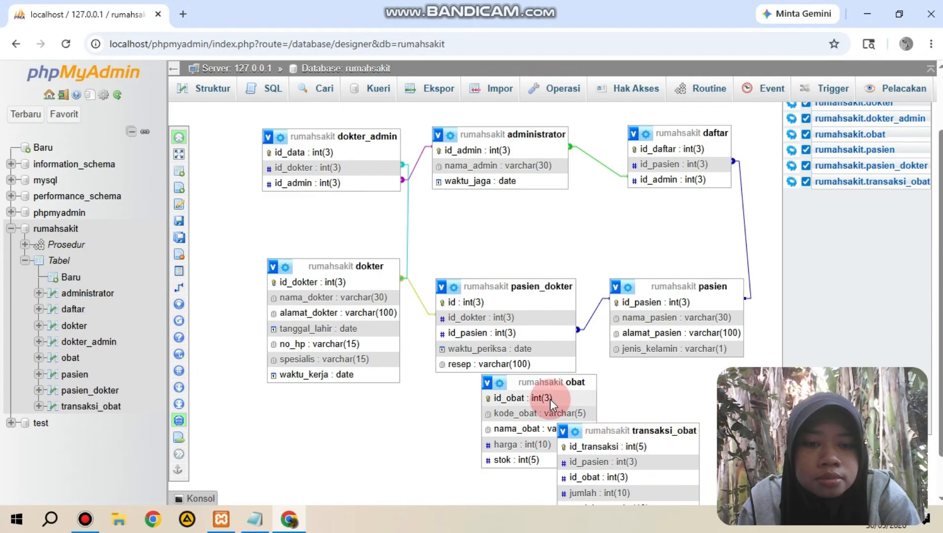
left_click_drag(545, 384, 446, 421)
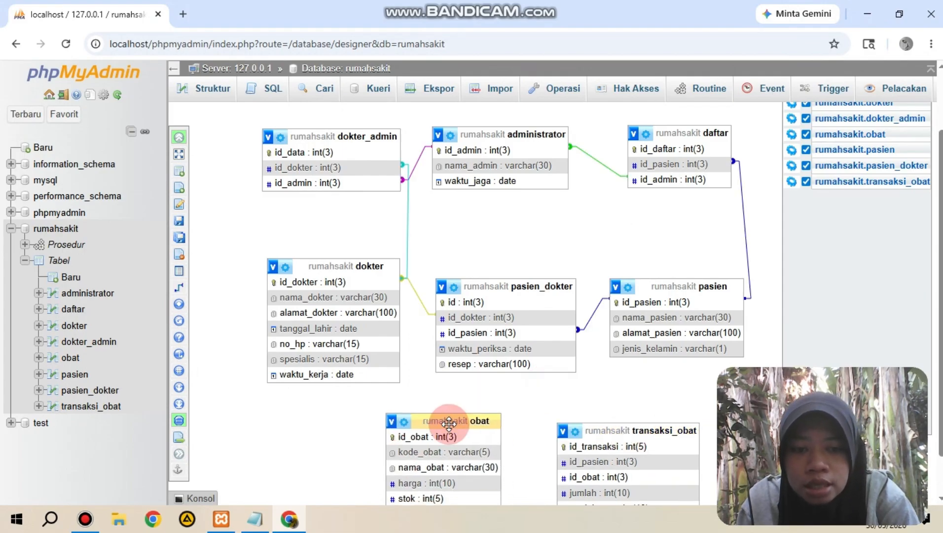
Step: Try to create a relationship from id_pasien in the pasien table to id_pasien in the transaksi_obat table
mouse_move(192, 261)
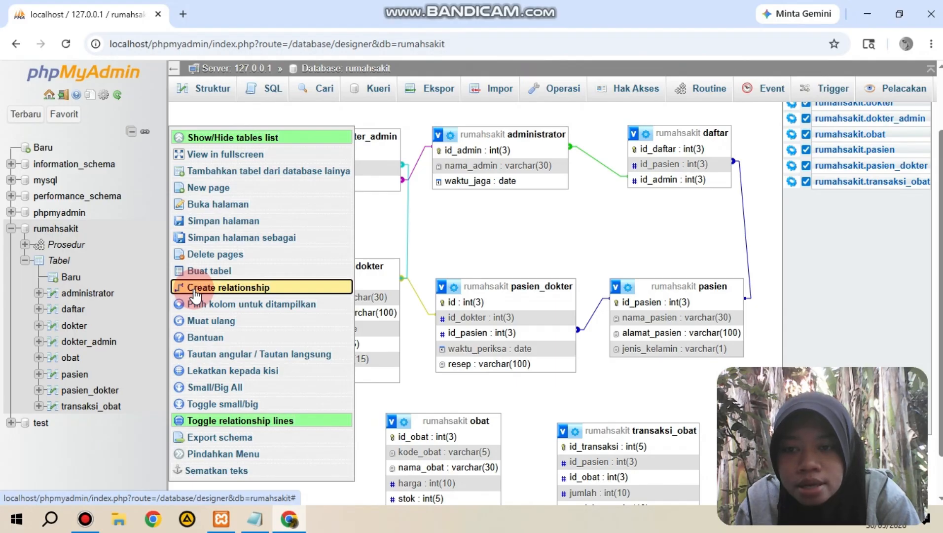
left_click(296, 287)
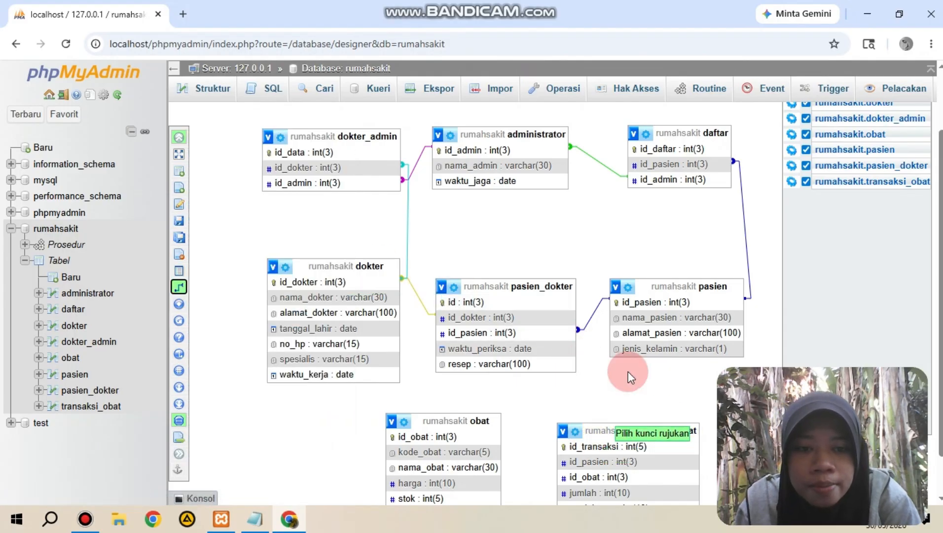
left_click(669, 302)
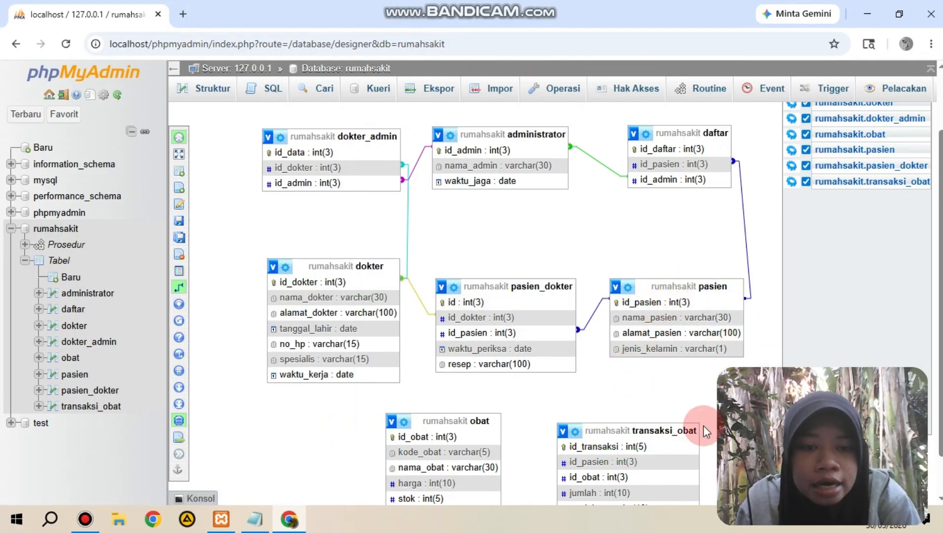
left_click(669, 459)
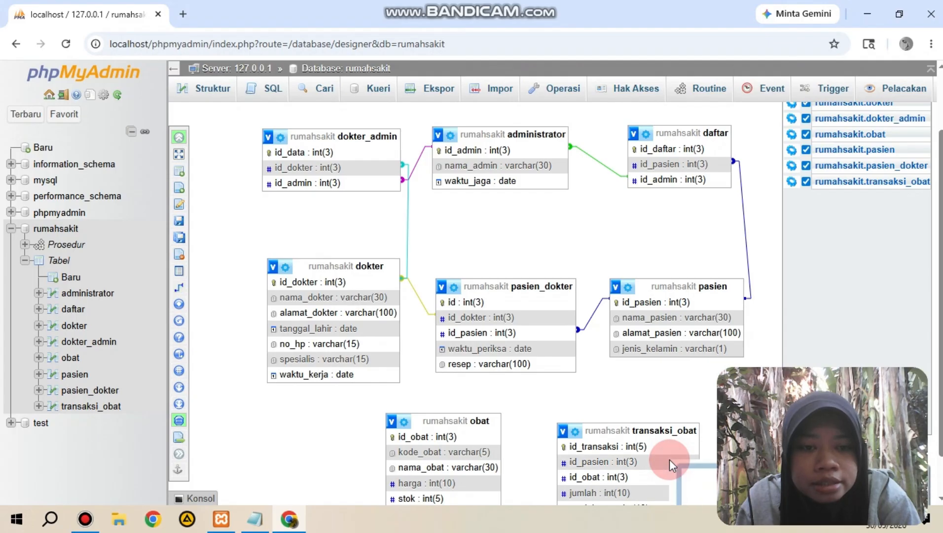
scroll(507, 303, "down", 1)
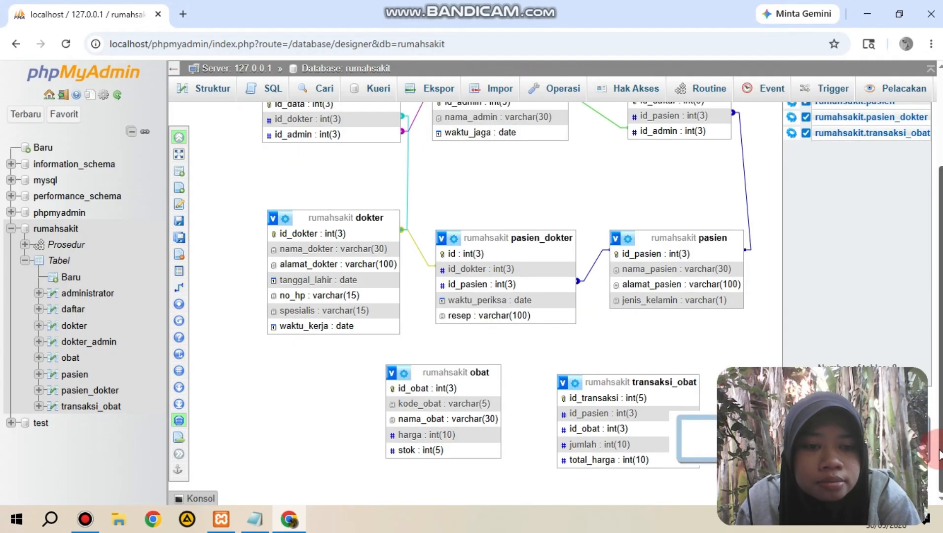
left_click(704, 277)
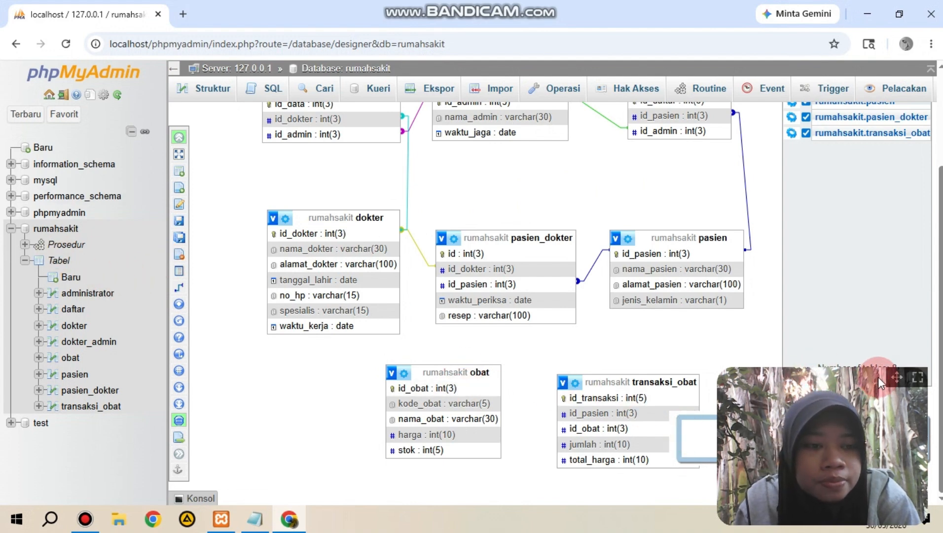
left_click_drag(897, 377, 884, 142)
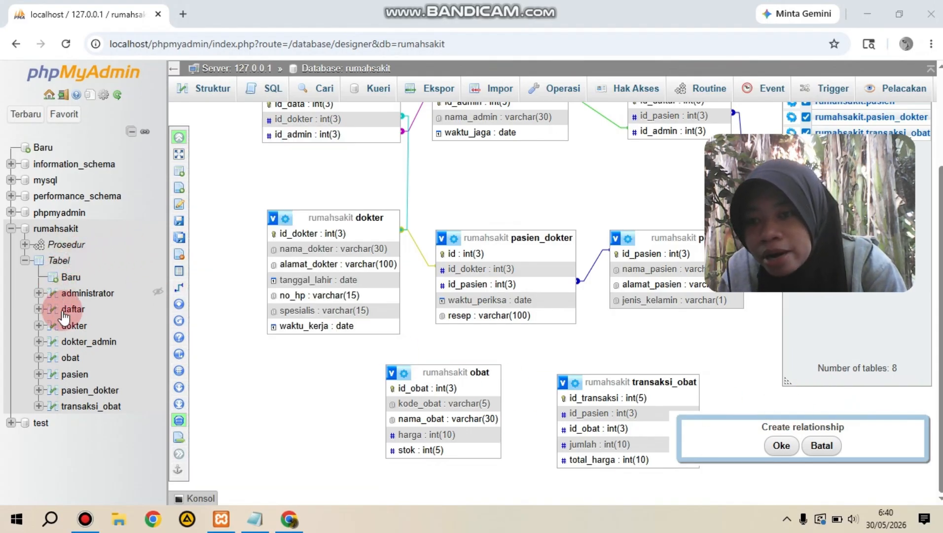
Step: Add an index on the id_obat column of the obat table and review the table's structure
left_click(70, 358)
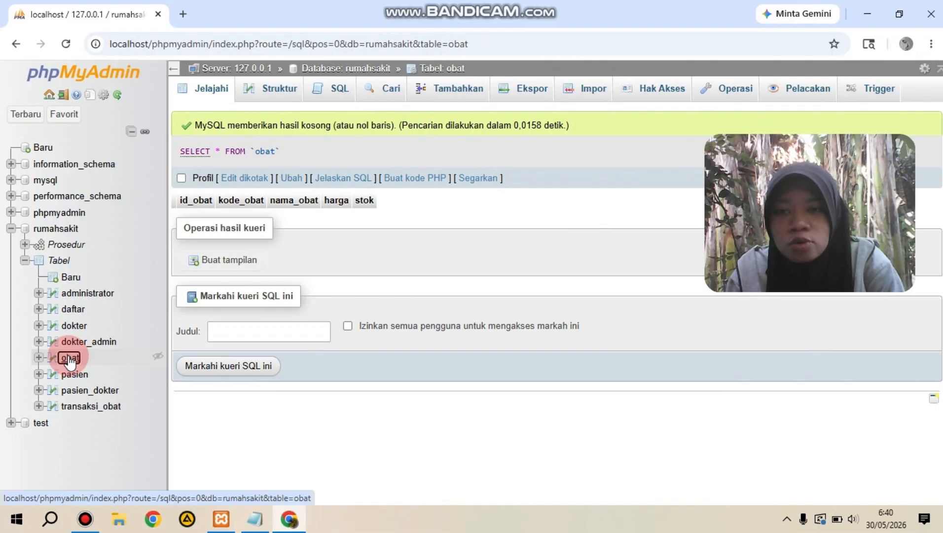
left_click(284, 91)
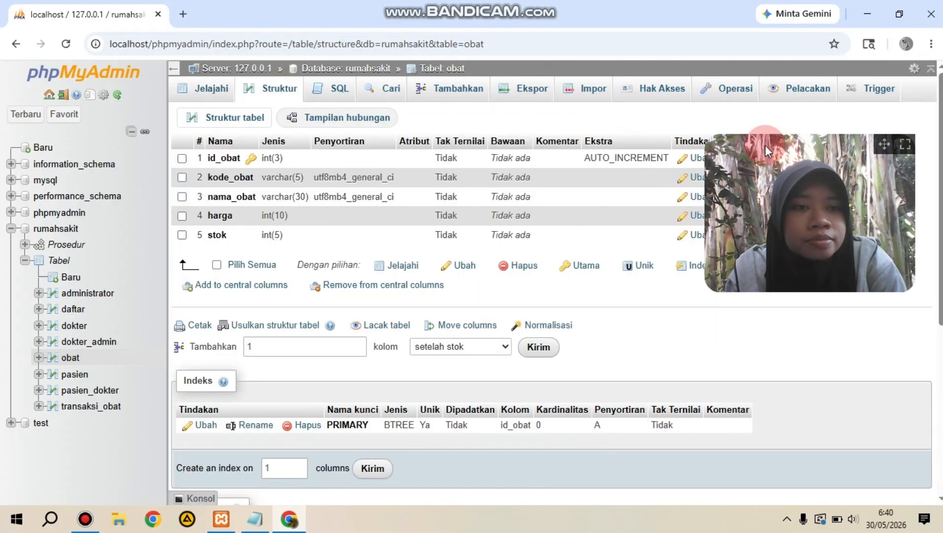
left_click_drag(886, 145, 880, 299)
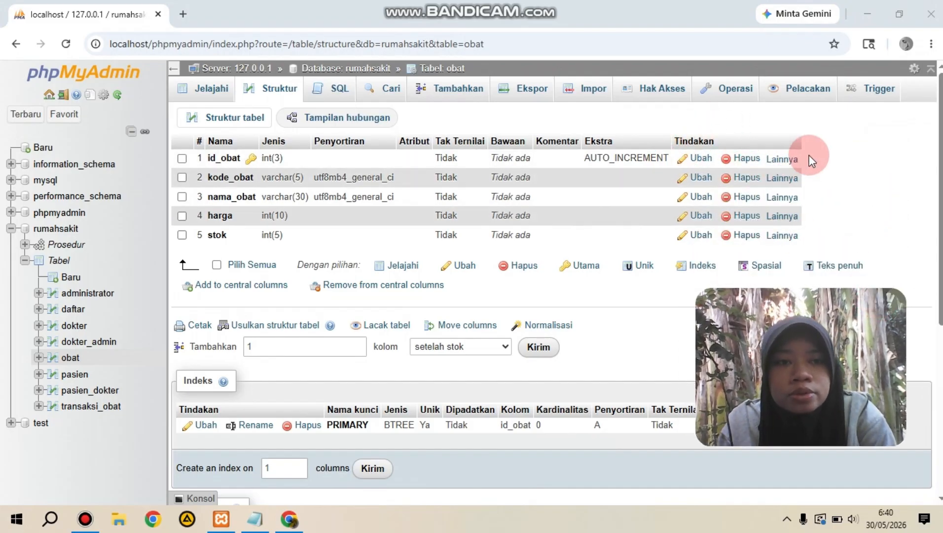
left_click(778, 160)
left_click(727, 203)
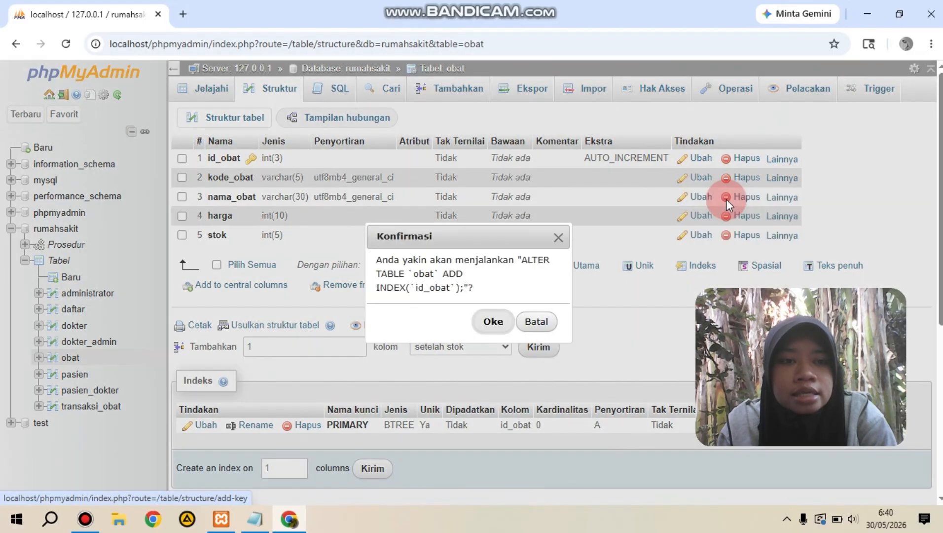
left_click(492, 321)
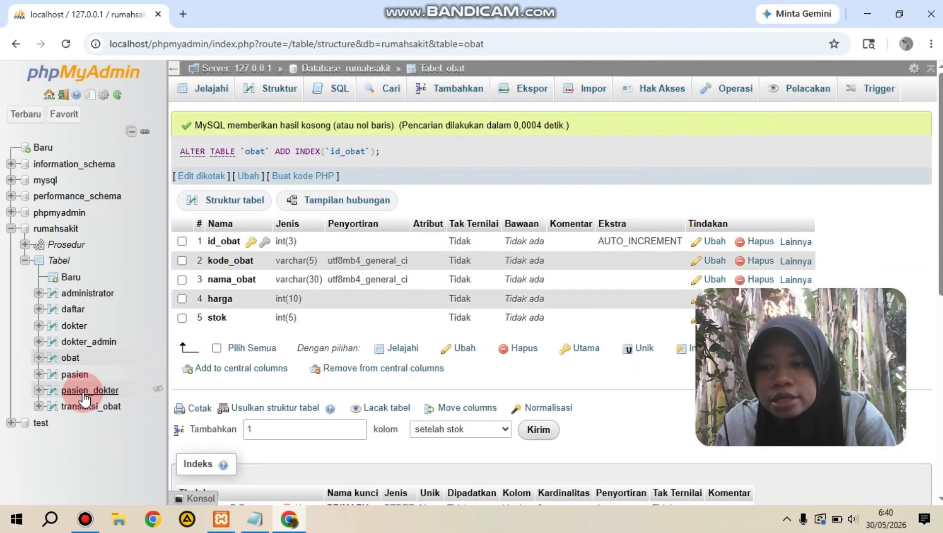
left_click(74, 362)
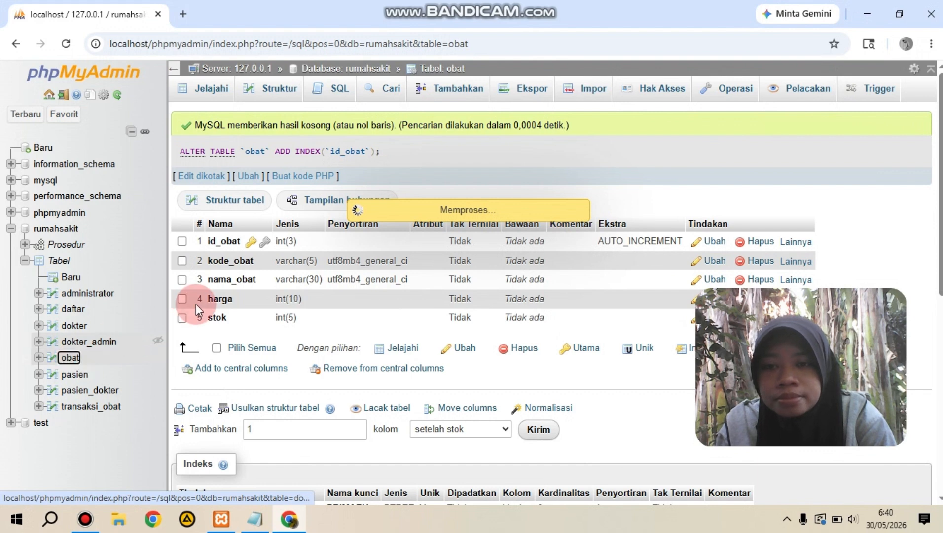
left_click(275, 87)
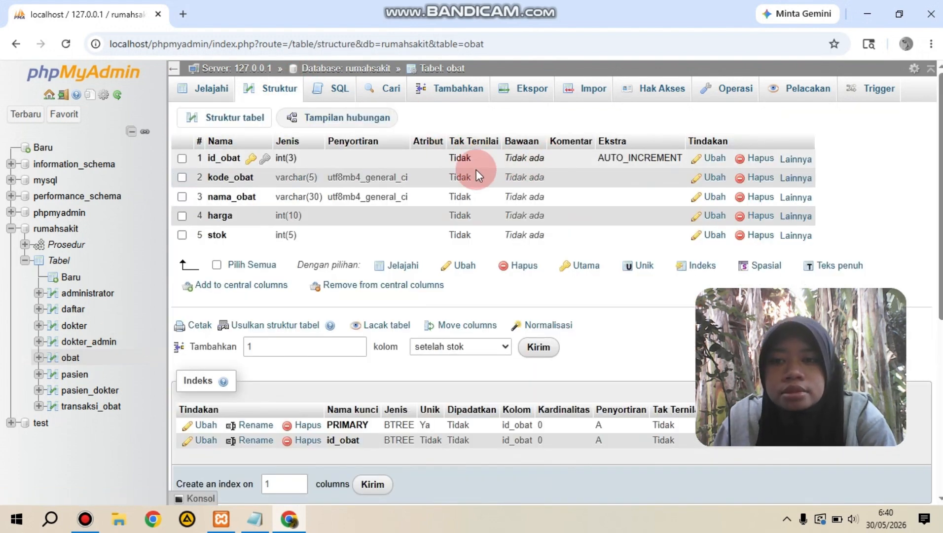
Step: Add separate indexes on the id_transaksi and id_pasien columns of the transaksi_obat table
left_click(72, 408)
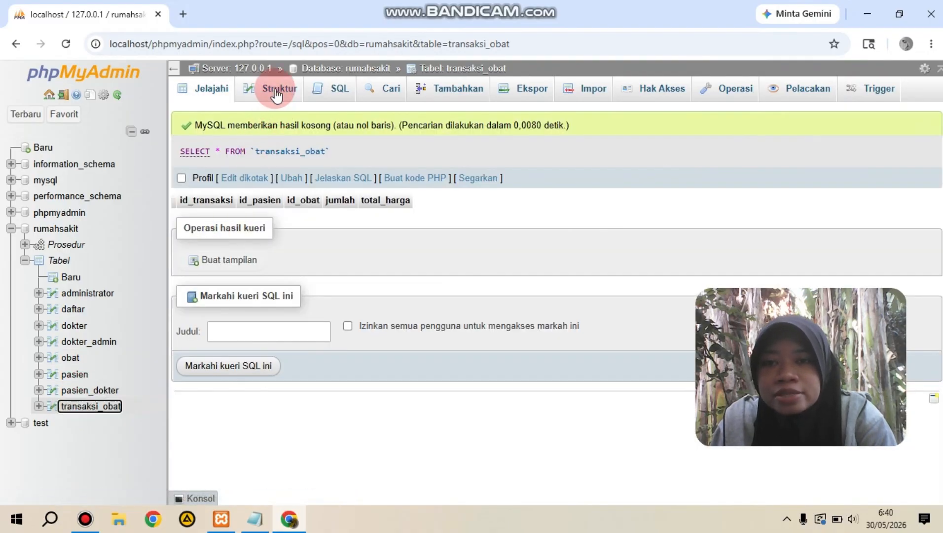
left_click(278, 91)
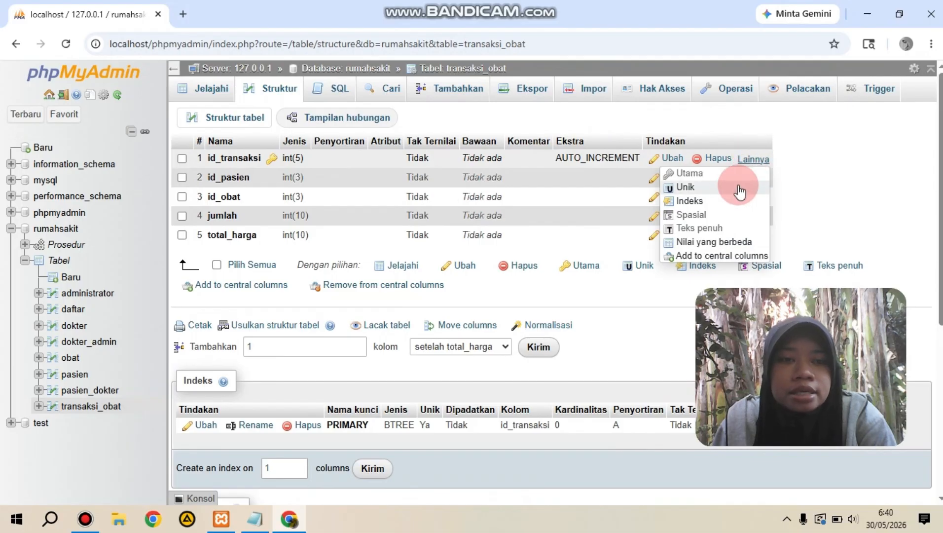
left_click(707, 201)
left_click(493, 321)
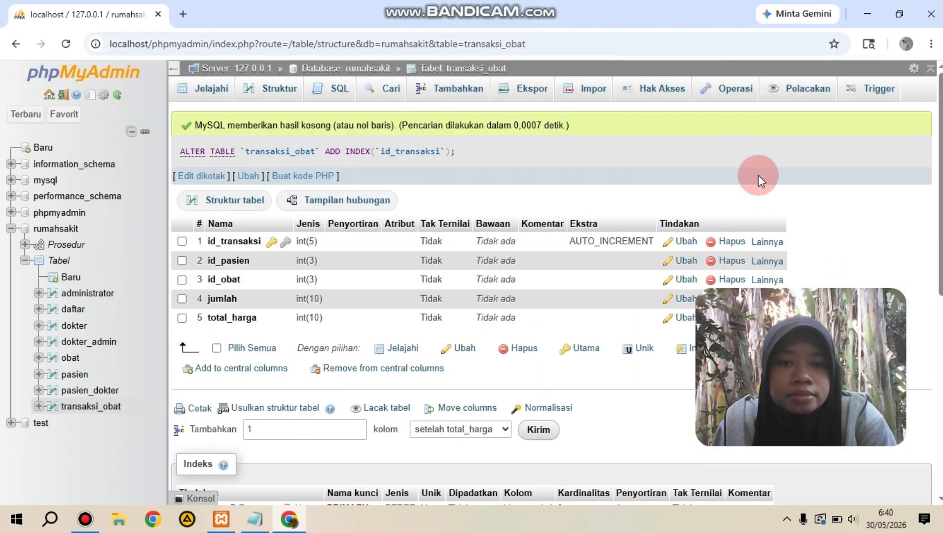
mouse_move(761, 257)
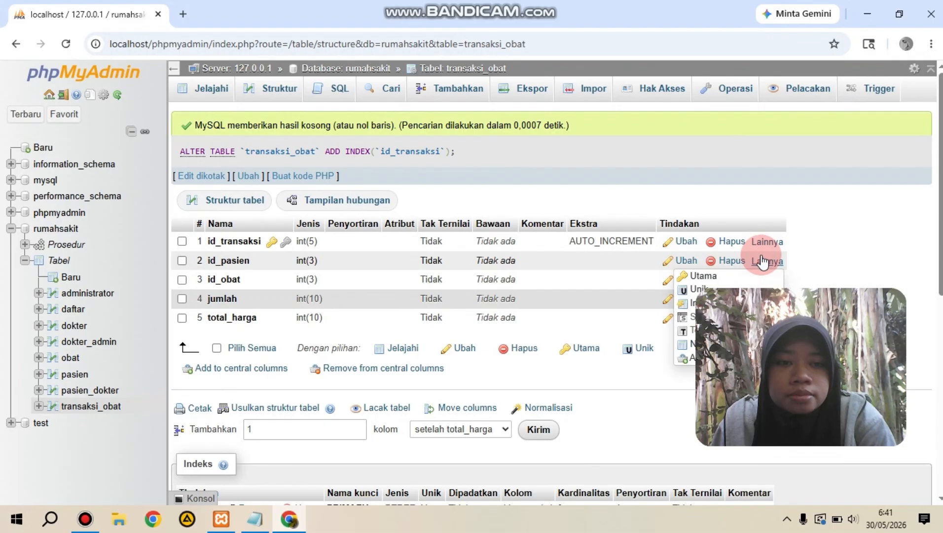
left_click(686, 306)
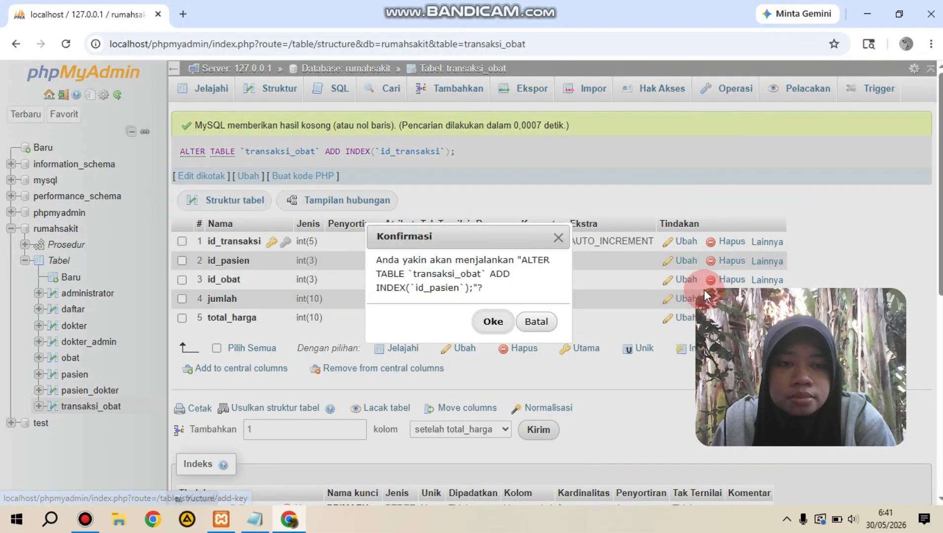
left_click(493, 322)
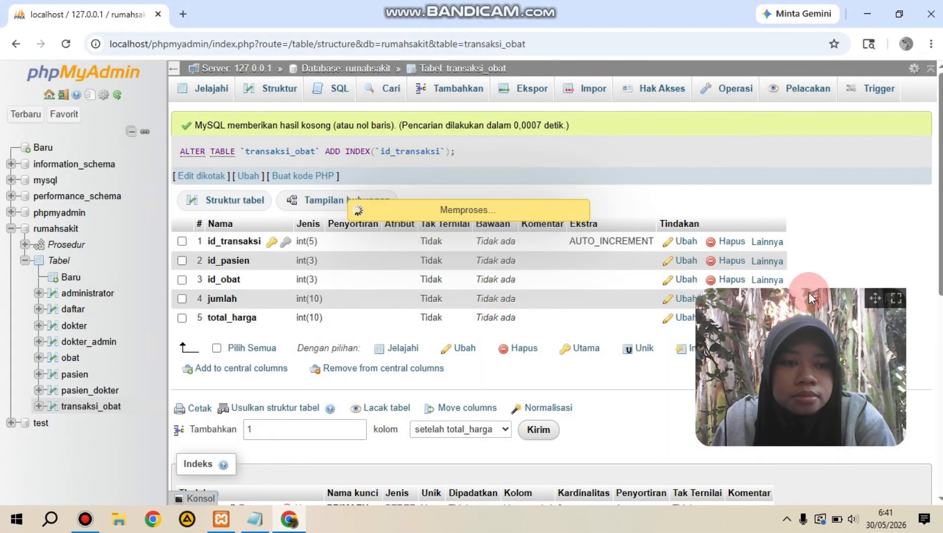
left_click_drag(872, 293, 883, 339)
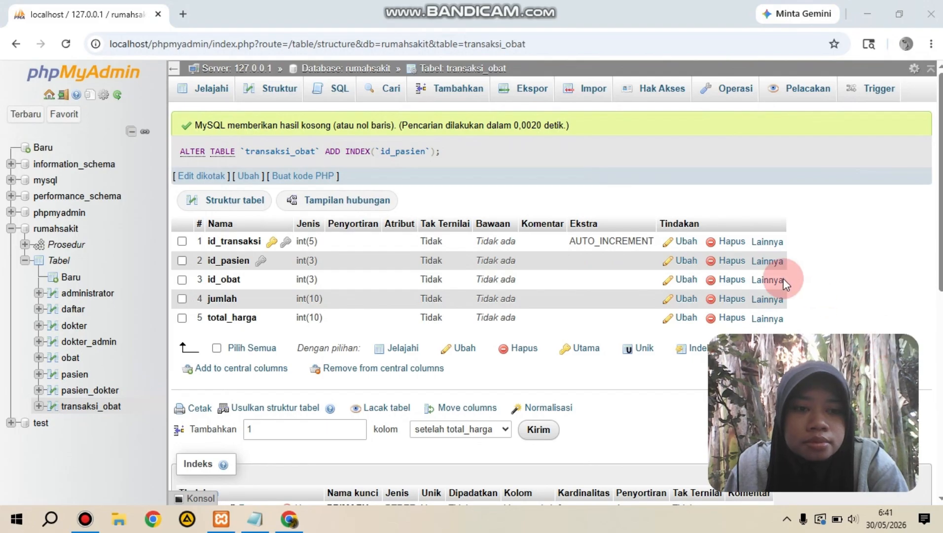
Step: Add an index on the id_obat column of the transaksi_obat table
left_click(767, 280)
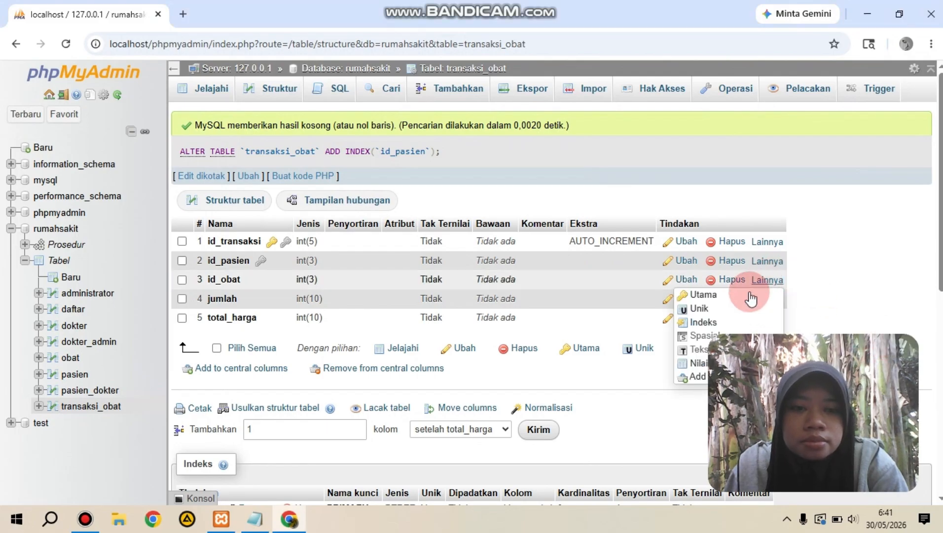
left_click(713, 311)
left_click(559, 239)
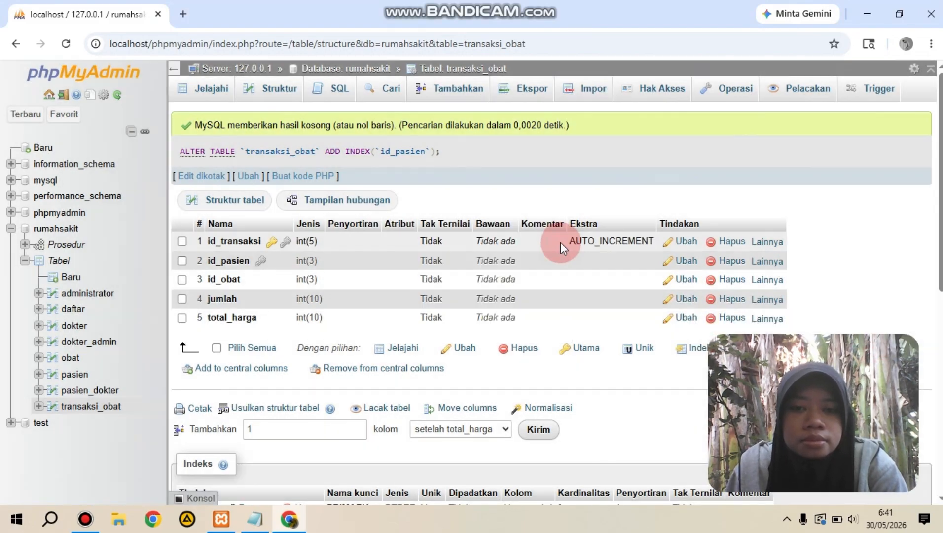
left_click(768, 280)
left_click(725, 322)
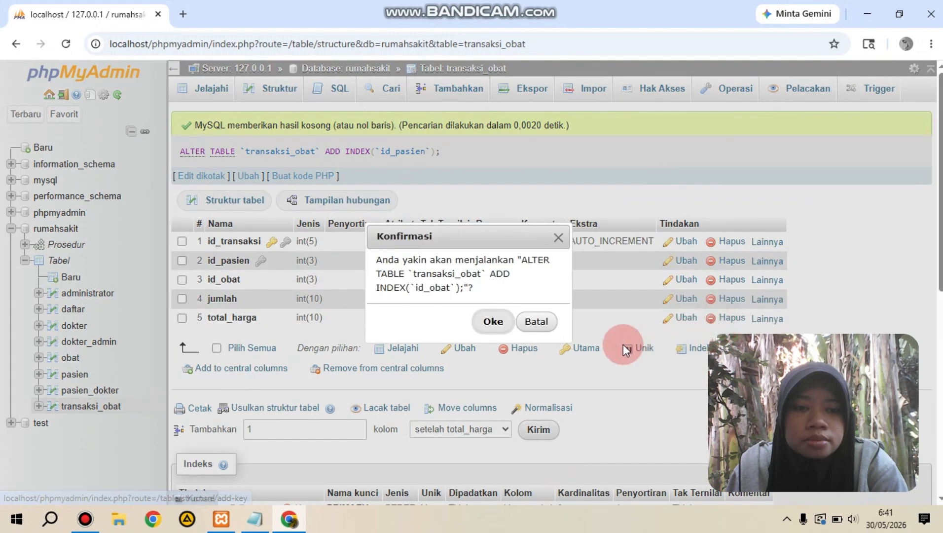
left_click(498, 322)
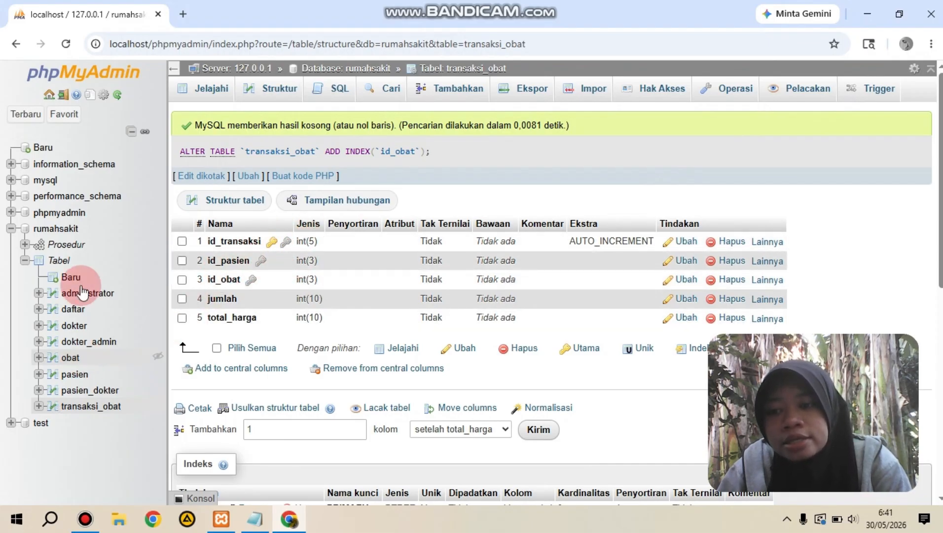
Step: Reopen the Designer diagram of the rumahsakit database and add the transaksi_obat and obat tables to it
left_click(57, 229)
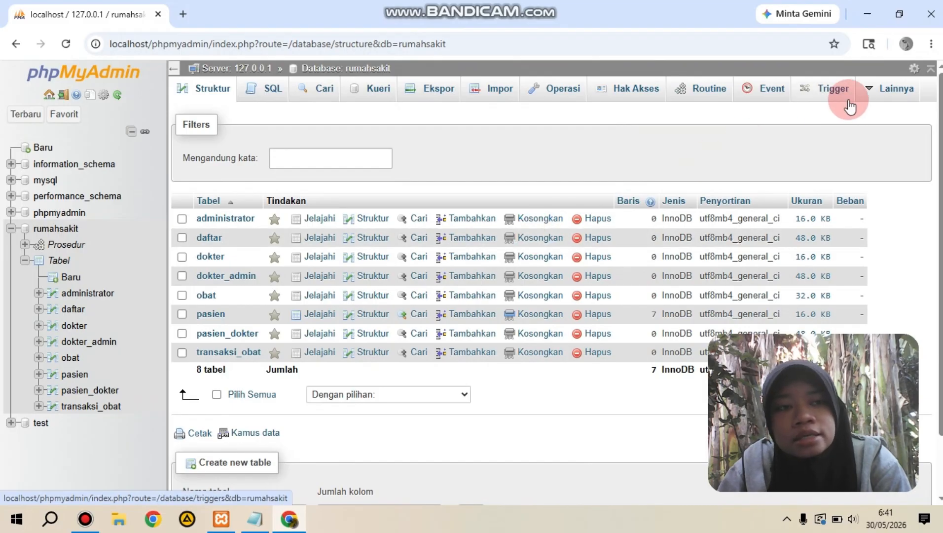
left_click(879, 99)
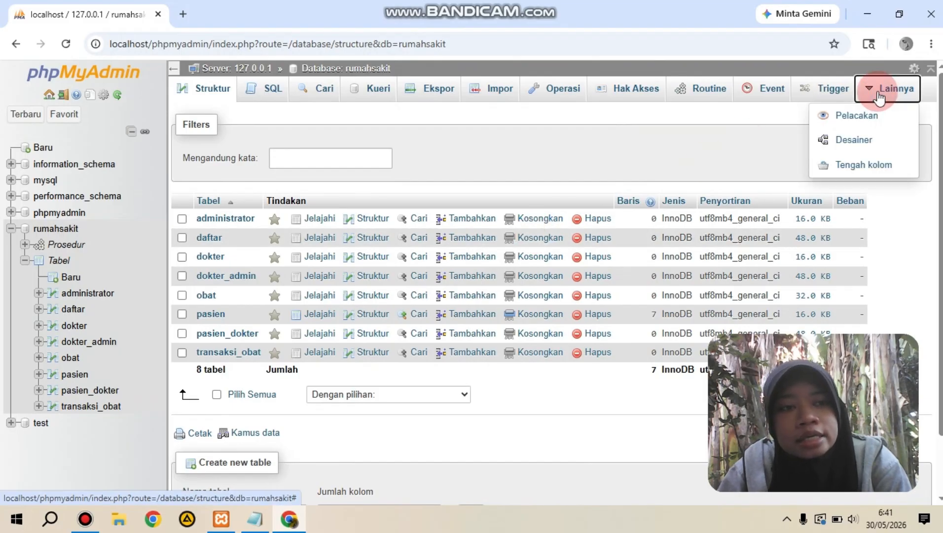
left_click(871, 141)
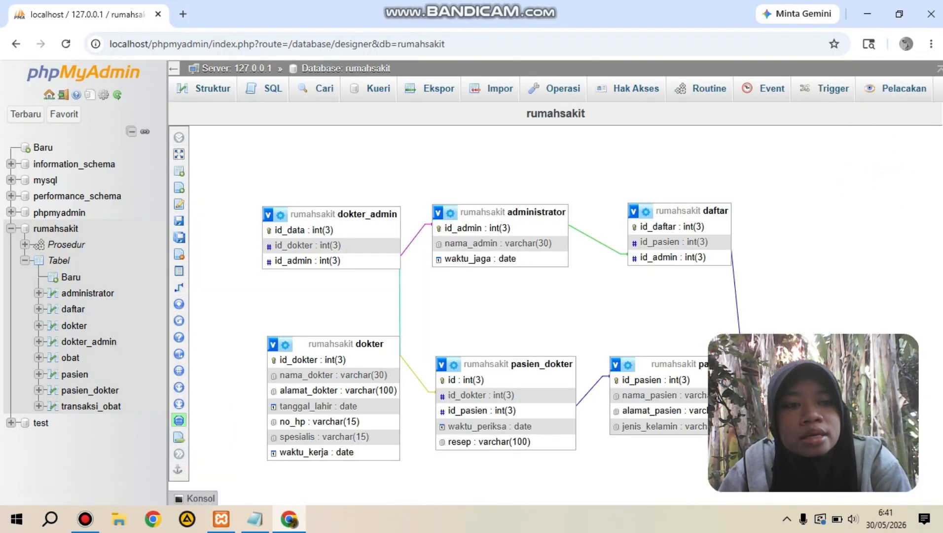
mouse_move(175, 203)
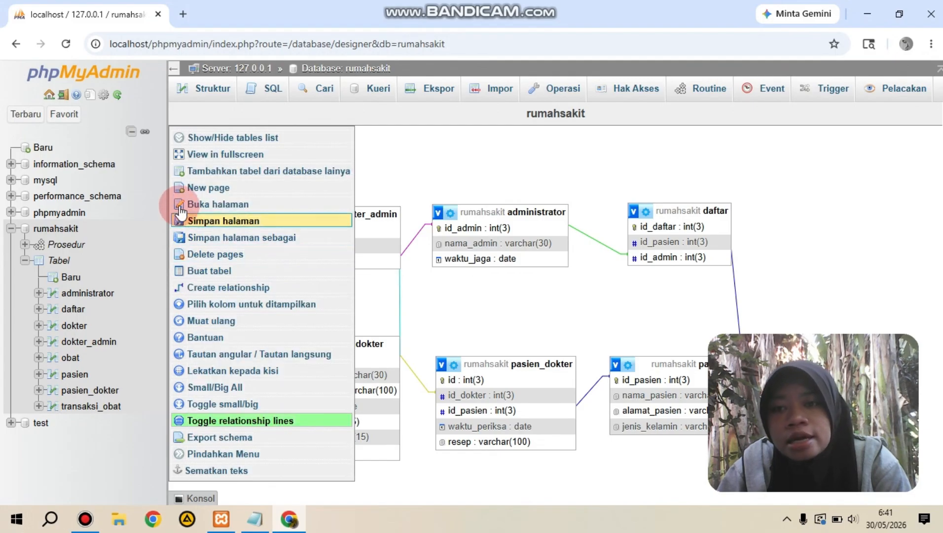
left_click(228, 148)
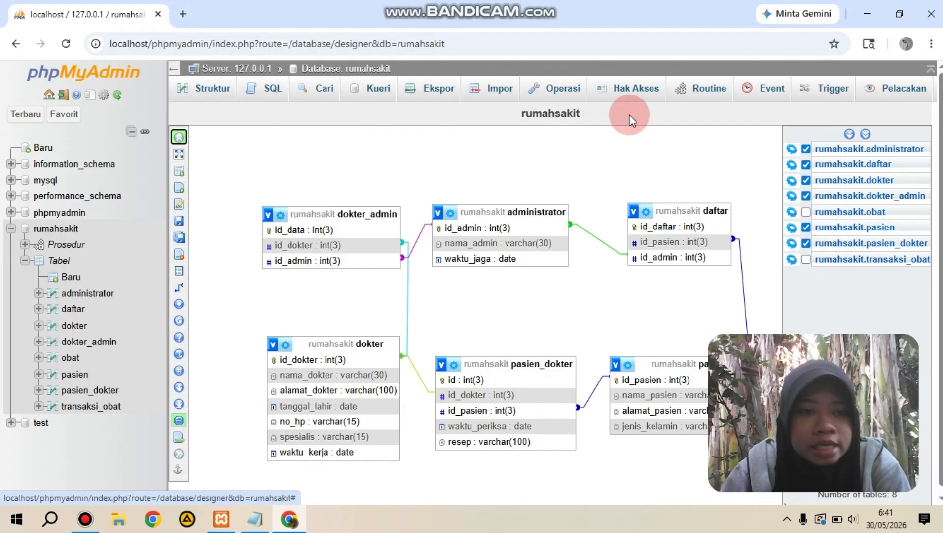
left_click(807, 259)
left_click(807, 211)
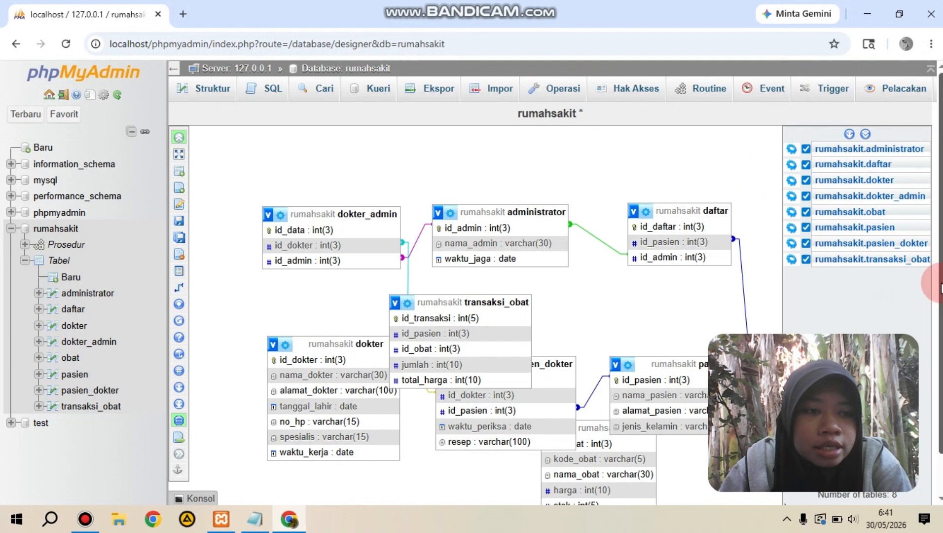
Step: Move the transaksi_obat and obat tables into the free space below the pasien and pasien_dokter tables
left_click_drag(941, 284, 942, 323)
mouse_move(877, 339)
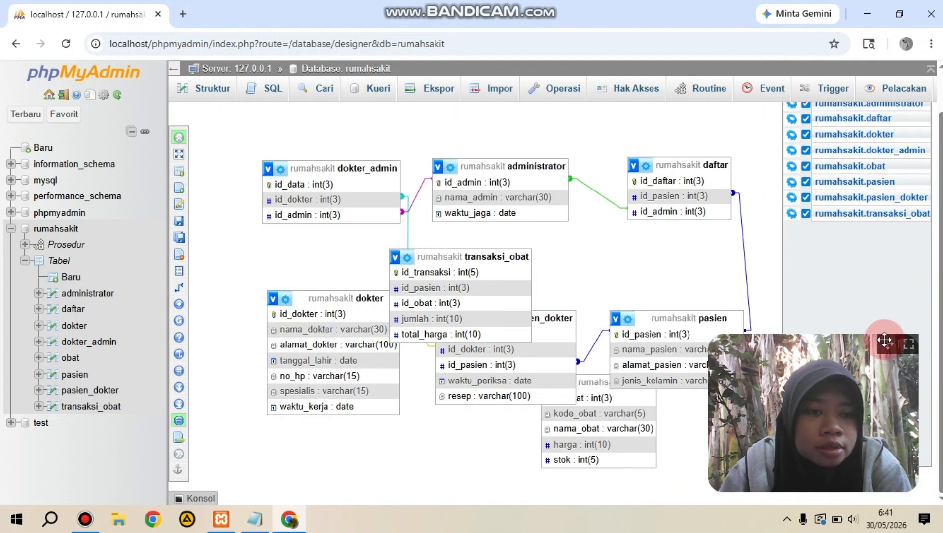
left_click_drag(884, 340, 870, 94)
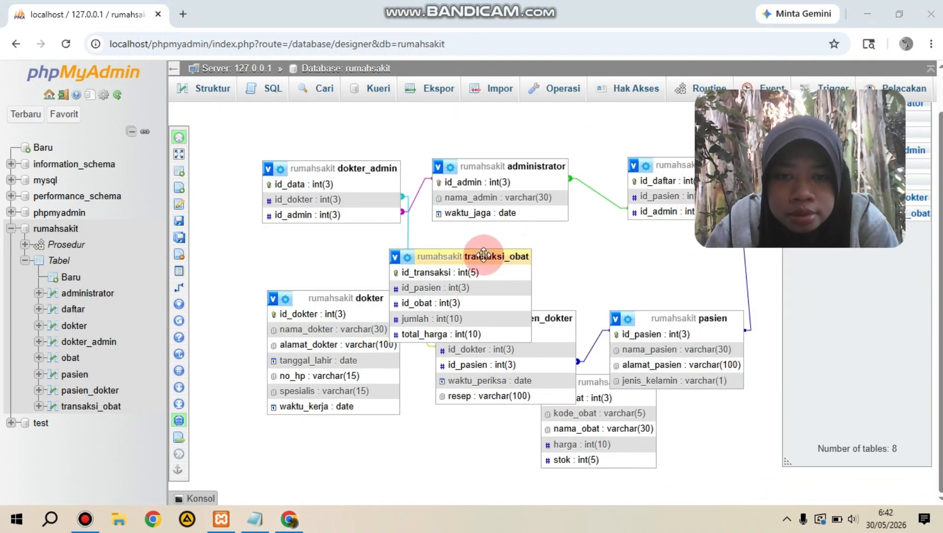
left_click_drag(483, 254, 753, 437)
left_click_drag(598, 384, 545, 430)
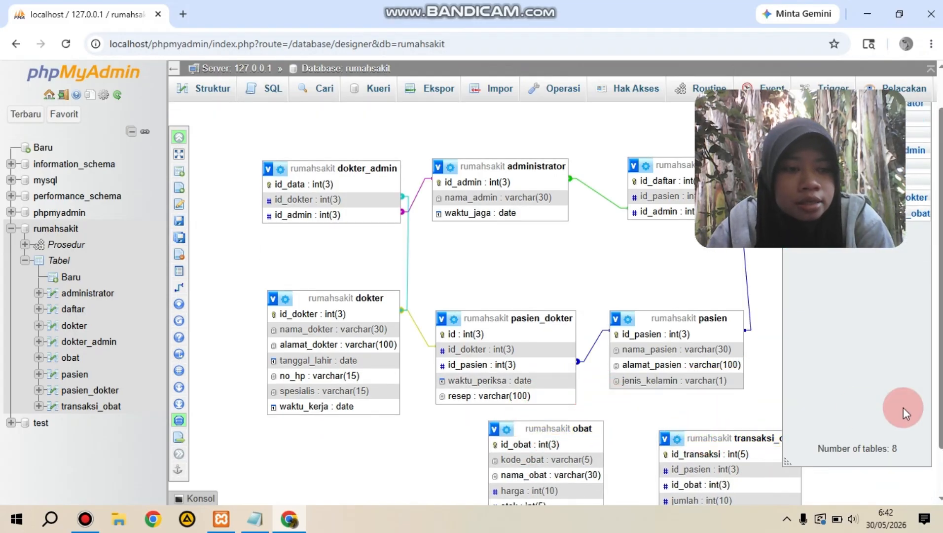
scroll(903, 406, "down", 1)
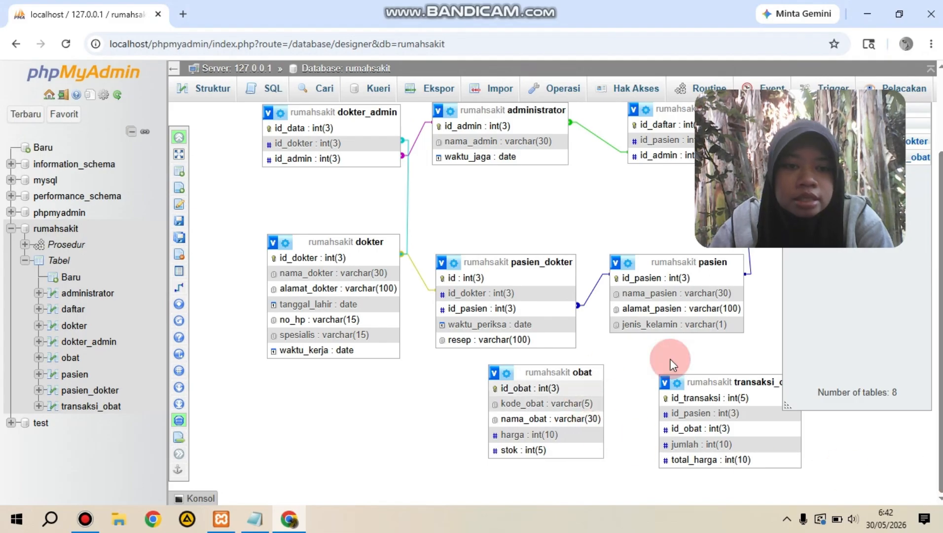
Step: Relate pasien.id_pasien as the referenced key to transaksi_obat.id_pasien as the foreign key, with CASCADE on delete and on update
left_click_drag(742, 387, 705, 419)
mouse_move(189, 297)
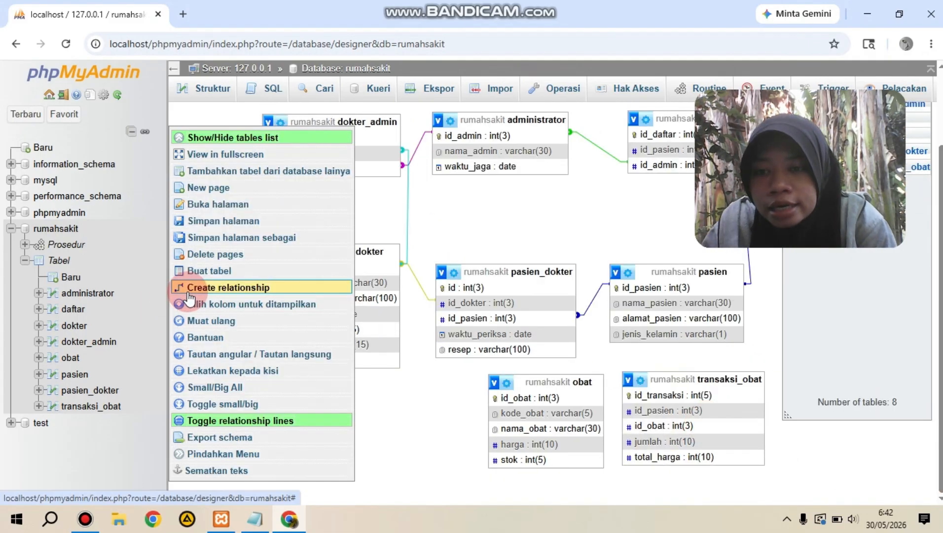
left_click(189, 297)
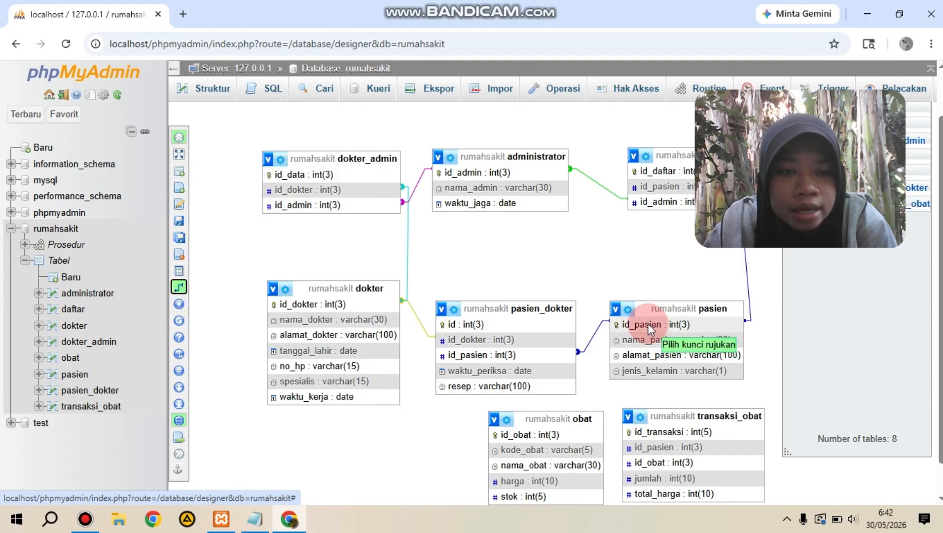
left_click(665, 327)
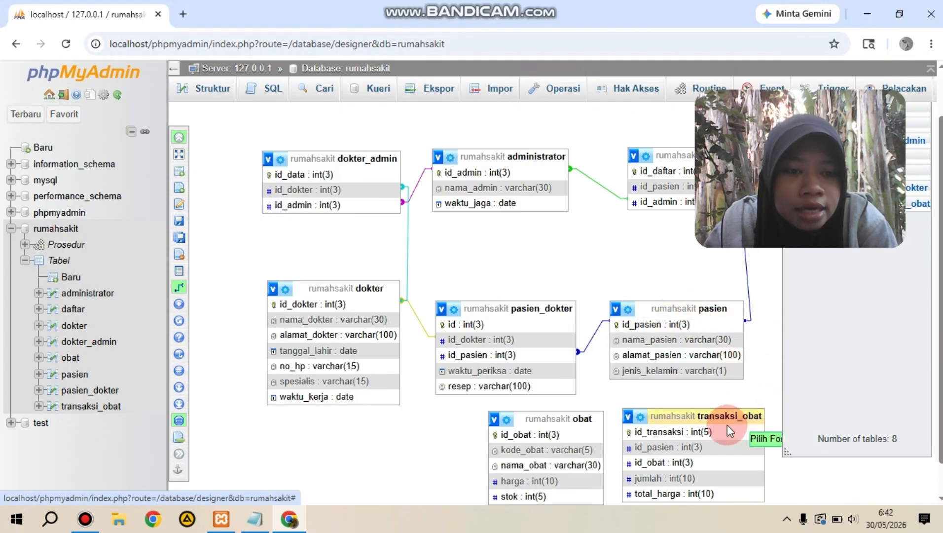
left_click(697, 447)
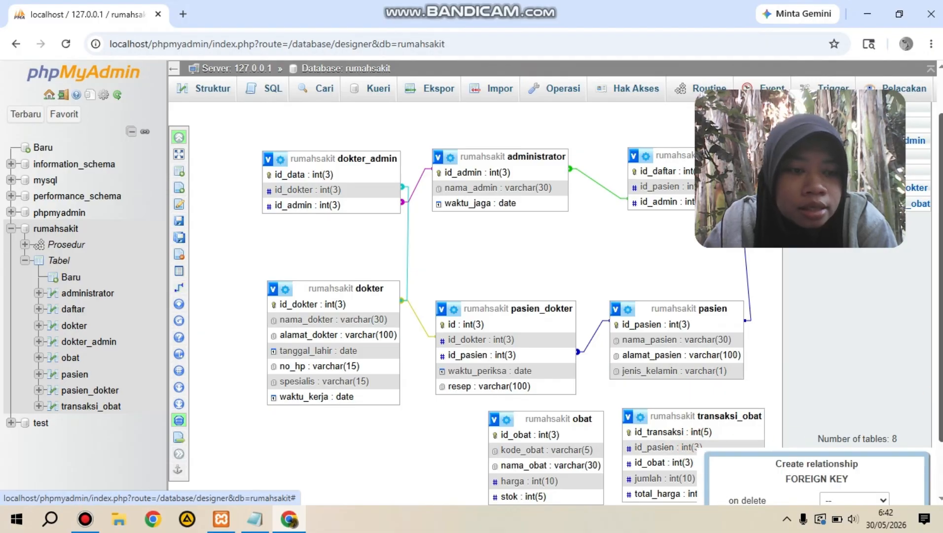
scroll(939, 379, "down", 1)
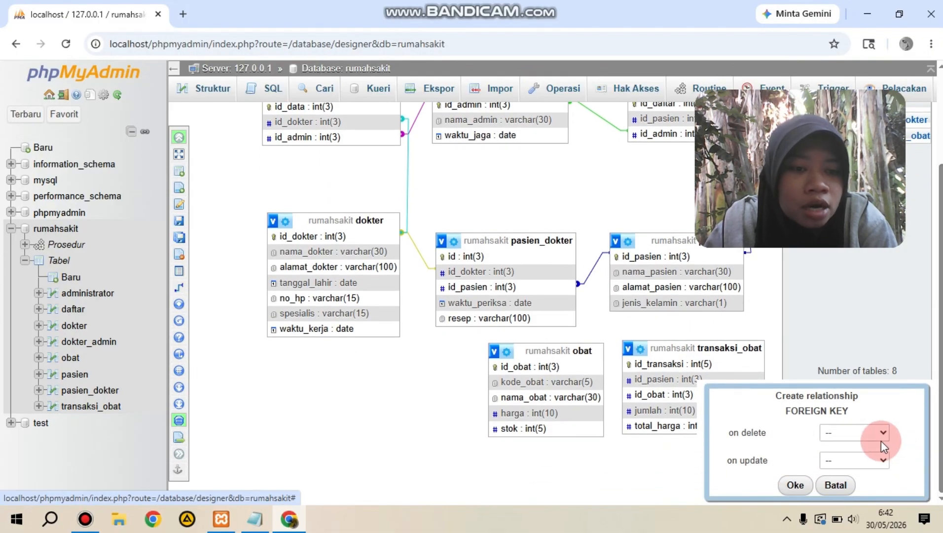
left_click(881, 432)
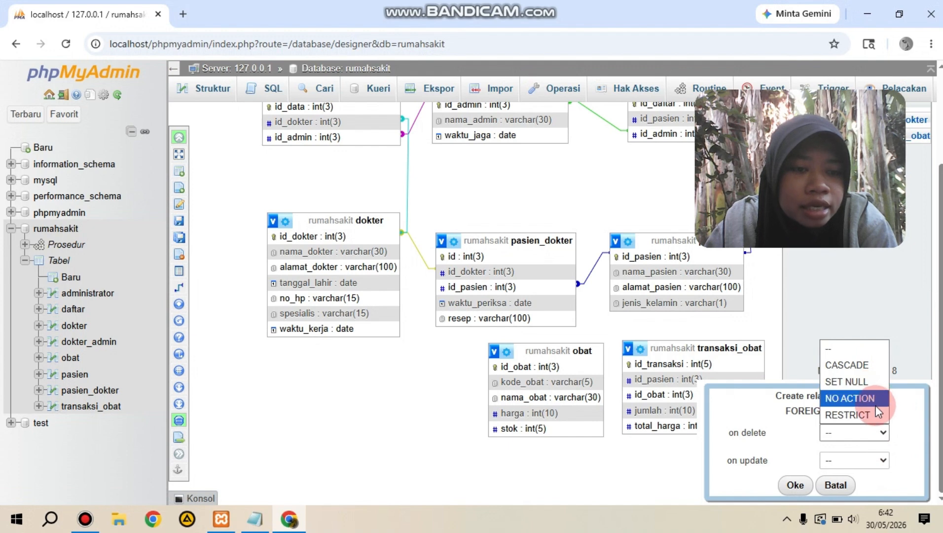
left_click(868, 364)
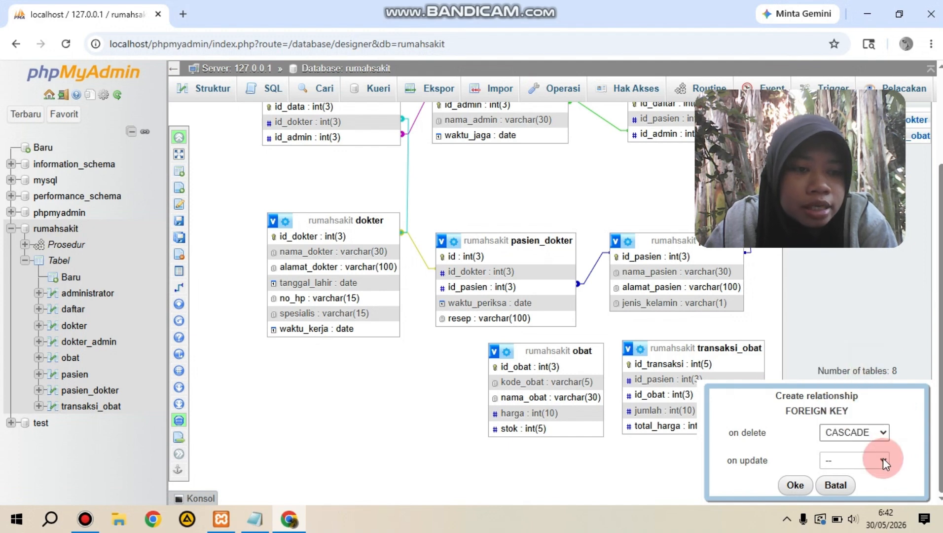
left_click(883, 459)
left_click(867, 393)
left_click(795, 485)
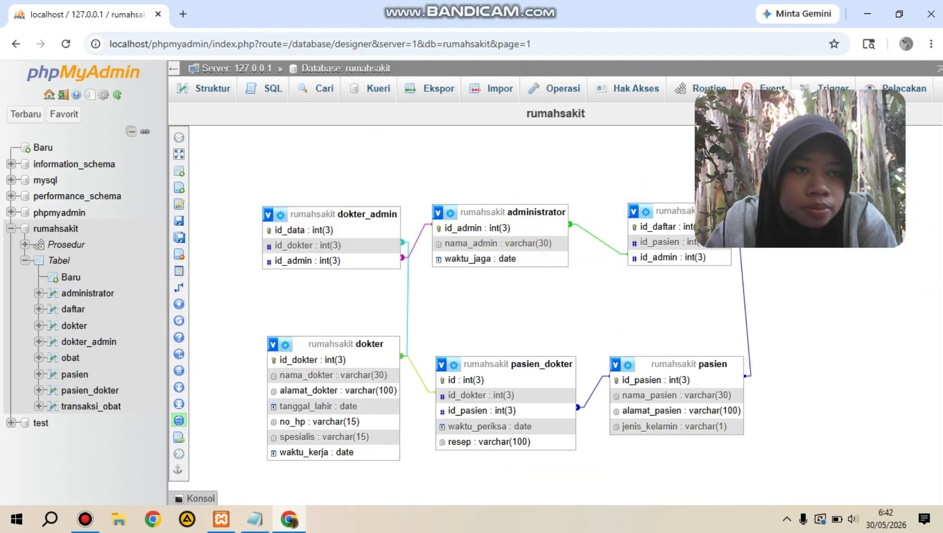
Step: Open the tables list and show the transaksi_obat and obat tables on the rumahsakit diagram page again
left_click(780, 332)
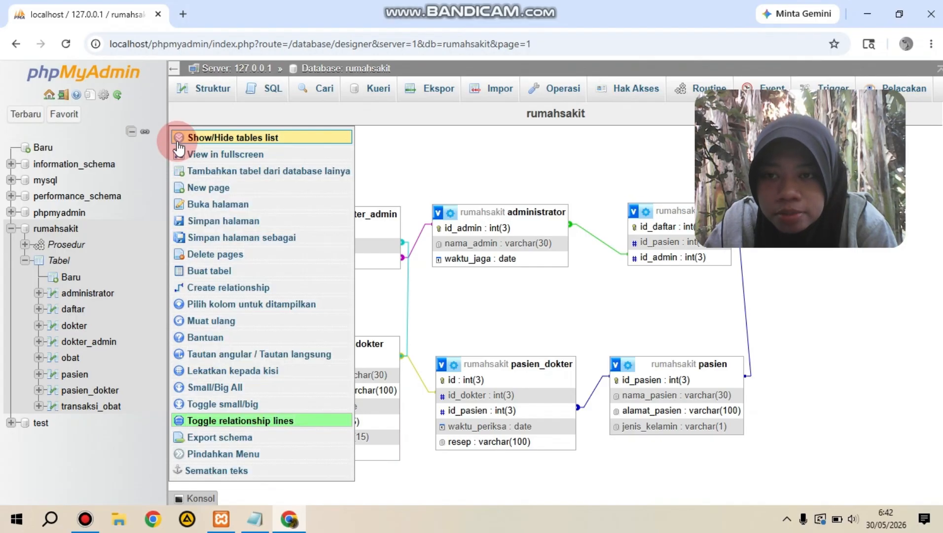
left_click(175, 138)
left_click(806, 259)
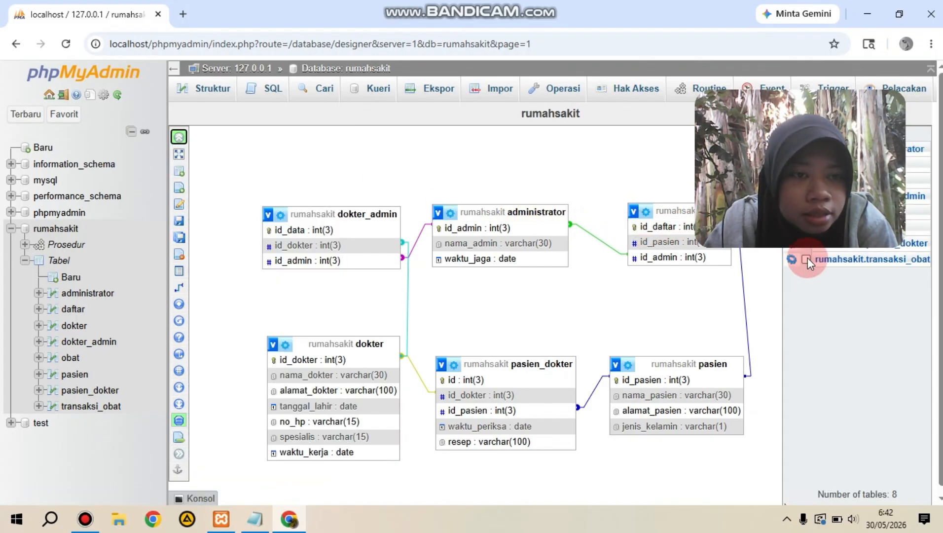
left_click(779, 102)
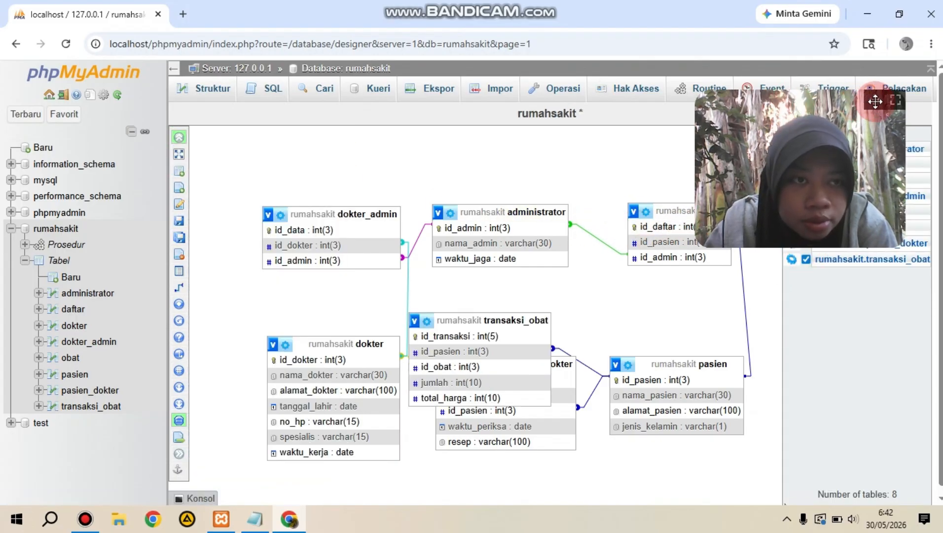
left_click_drag(875, 102, 703, 42)
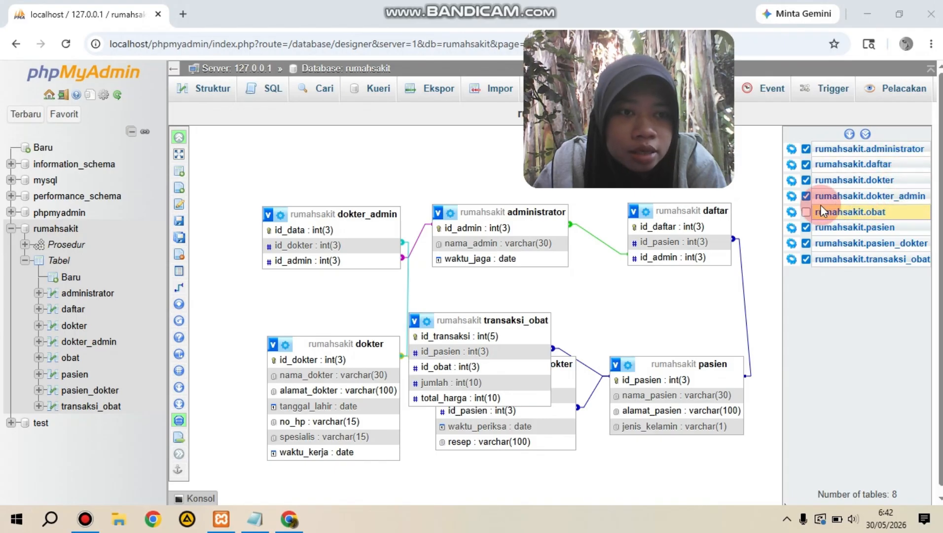
left_click(807, 212)
left_click(544, 213)
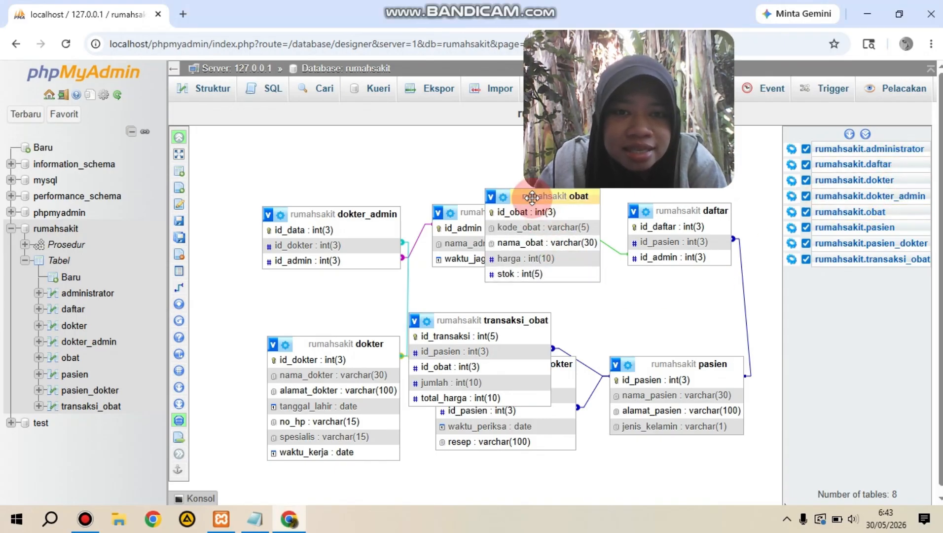
Step: Separate the overlapping tables by placing obat below pasien_dokter and transaksi_obat below pasien, and moving pasien_dokter up
left_click_drag(531, 198, 509, 439)
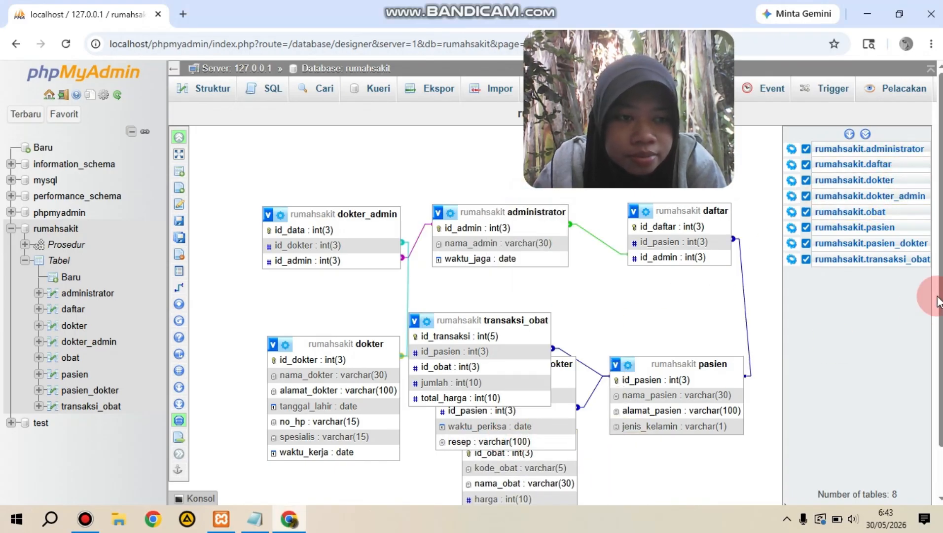
left_click_drag(941, 298, 941, 344)
scroll(474, 268, "up", 1)
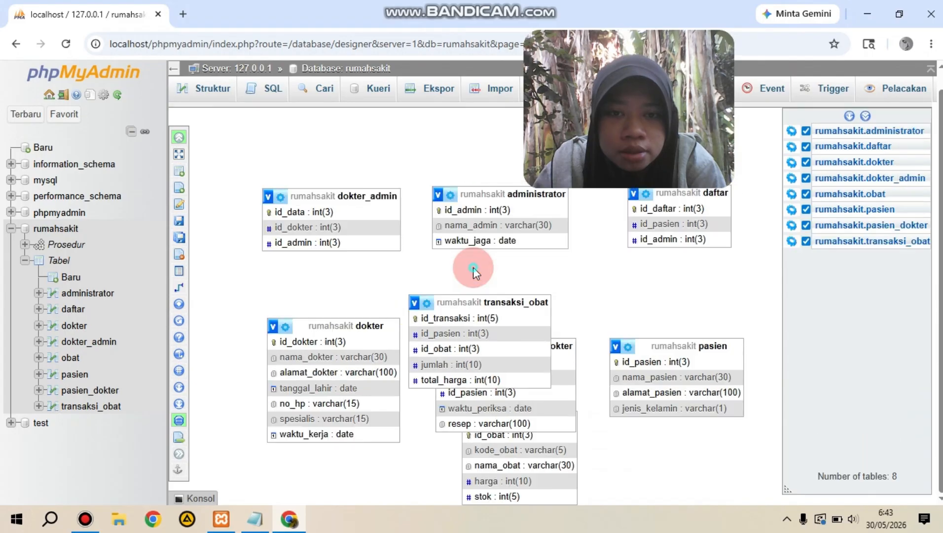
scroll(474, 268, "down", 1)
left_click_drag(474, 269, 655, 427)
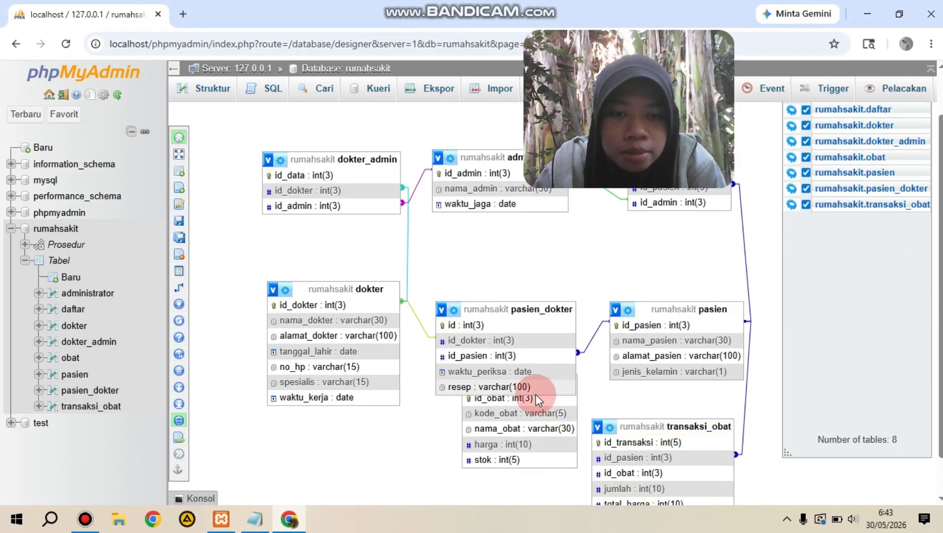
left_click_drag(510, 313, 506, 275)
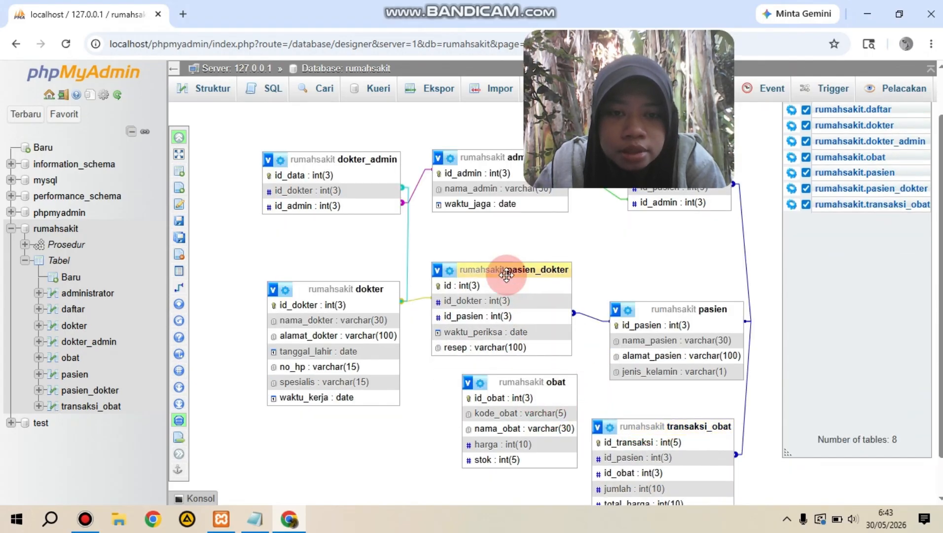
left_click(872, 400)
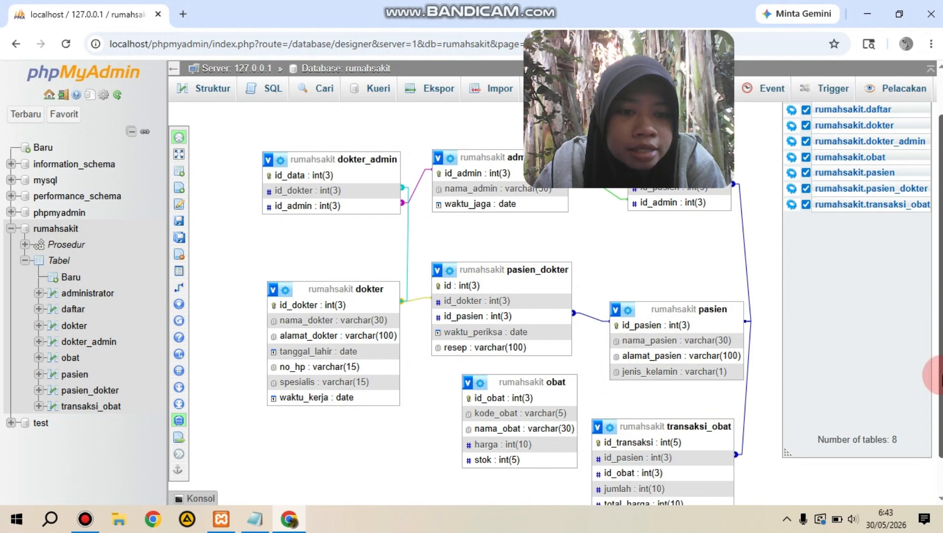
left_click_drag(942, 377, 942, 413)
left_click(749, 461)
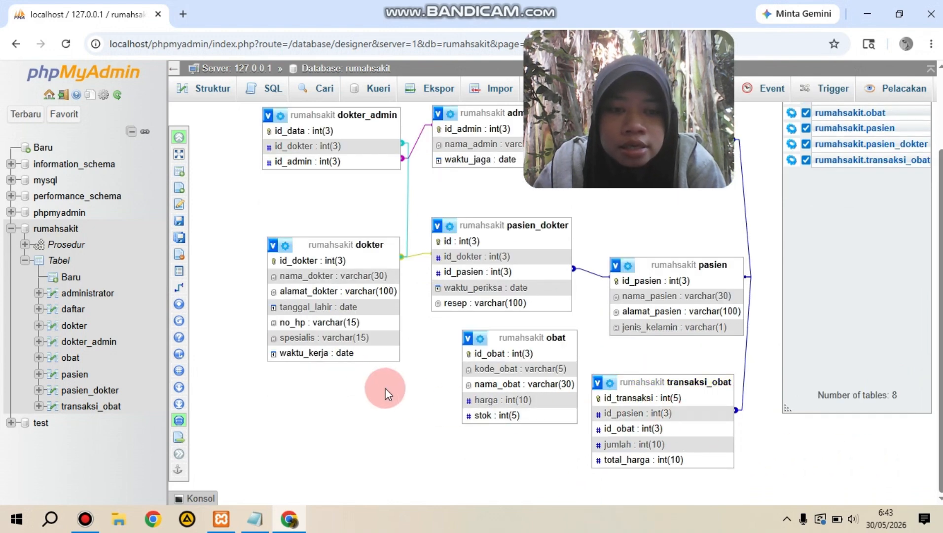
Step: Create a relationship with transaksi_obat.id_obat as the referenced key and obat.id_obat as the foreign key, using CASCADE on delete and on update
mouse_move(182, 296)
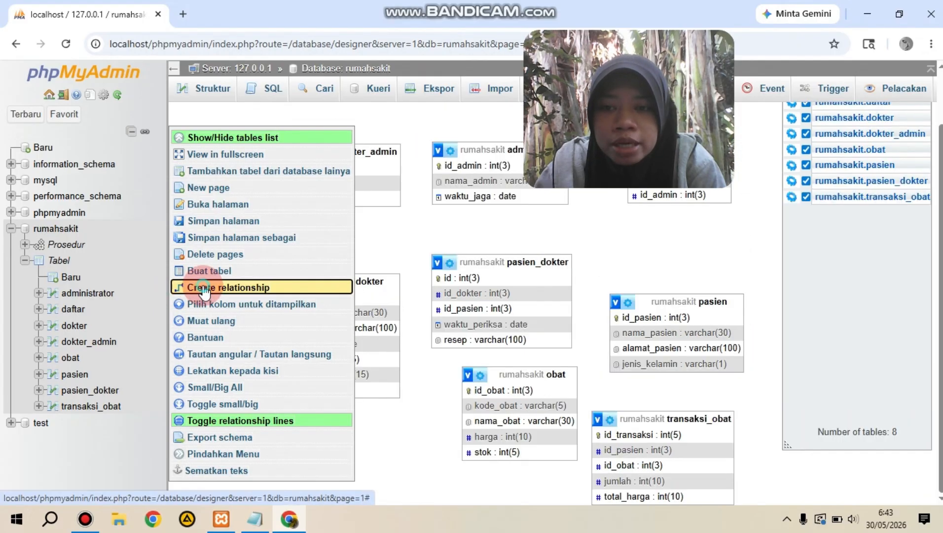
left_click(470, 327)
left_click(625, 378)
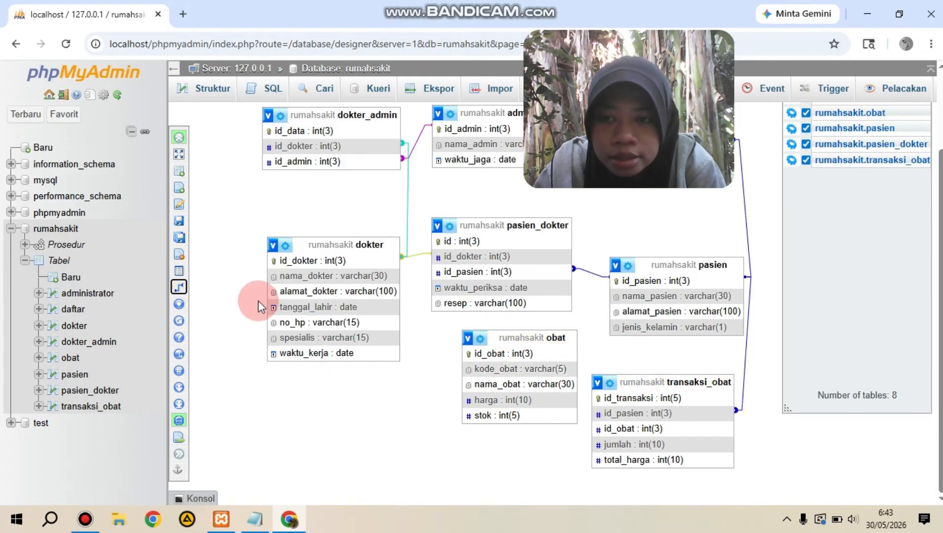
left_click(178, 291)
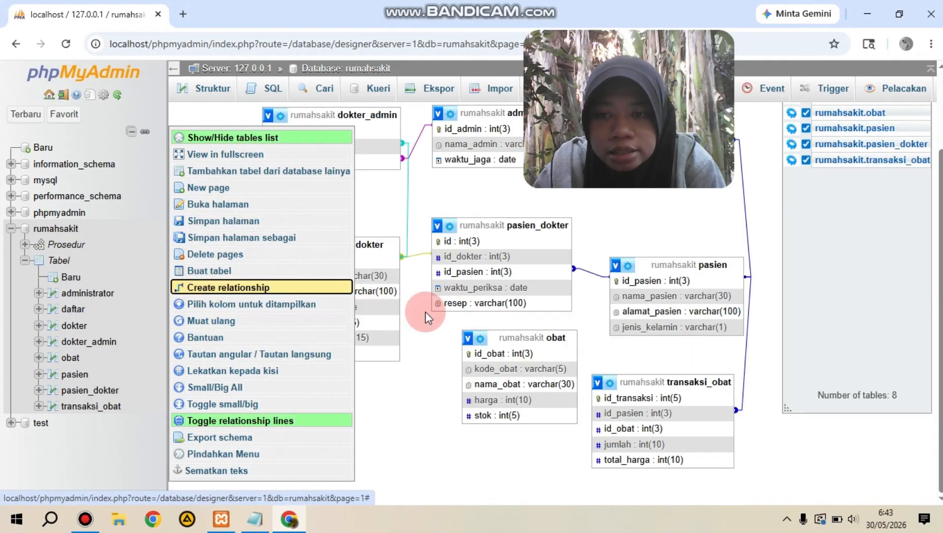
left_click(635, 411)
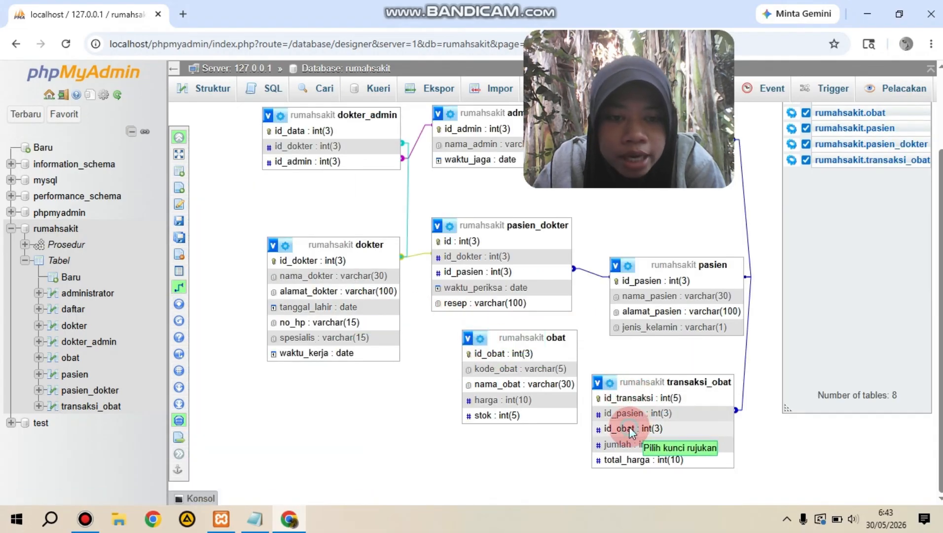
left_click(532, 353)
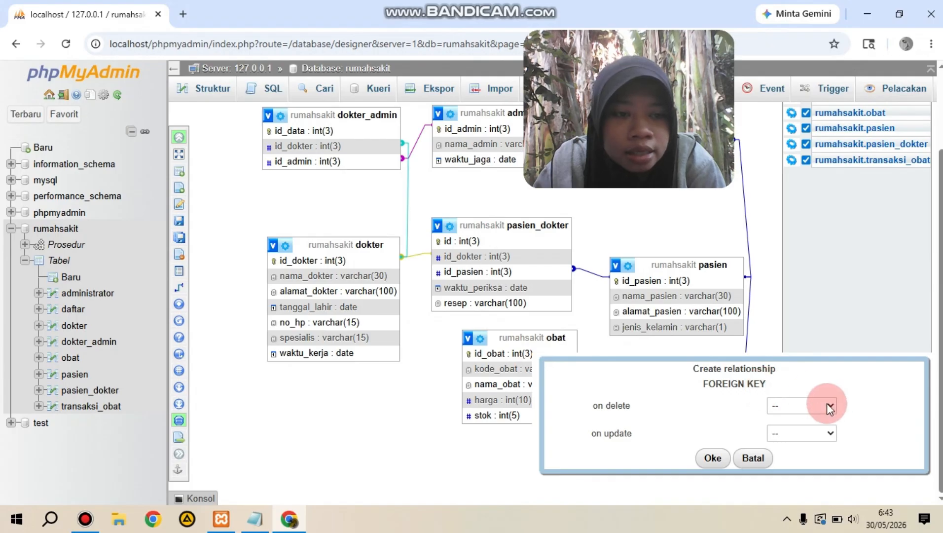
left_click(829, 405)
left_click(814, 437)
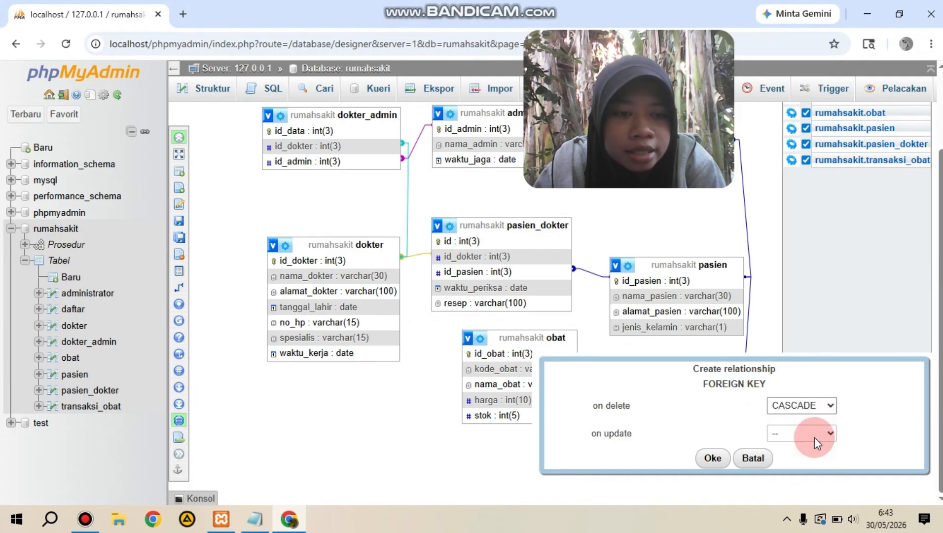
left_click(814, 373)
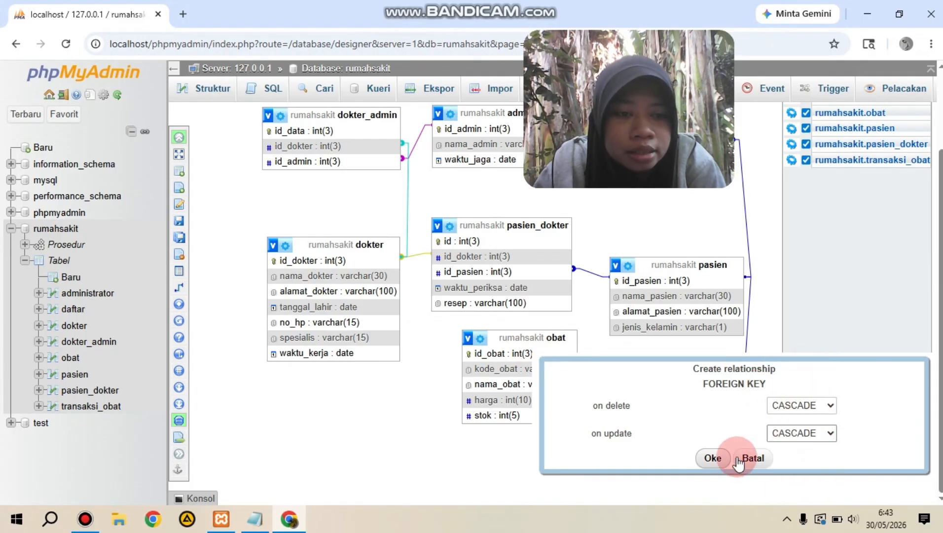
left_click(714, 458)
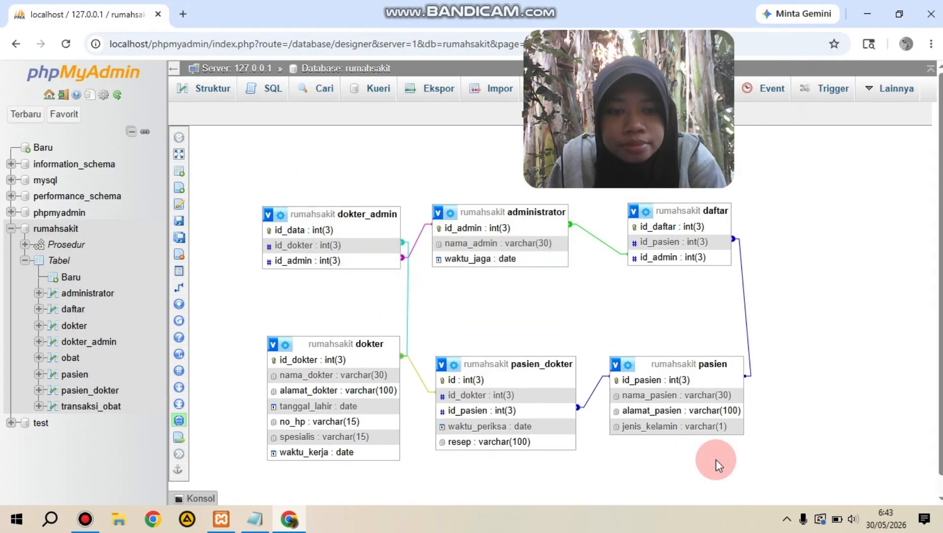
Step: Bring the obat and transaksi_obat tables back onto the reloaded diagram from the tables list
left_click(186, 140)
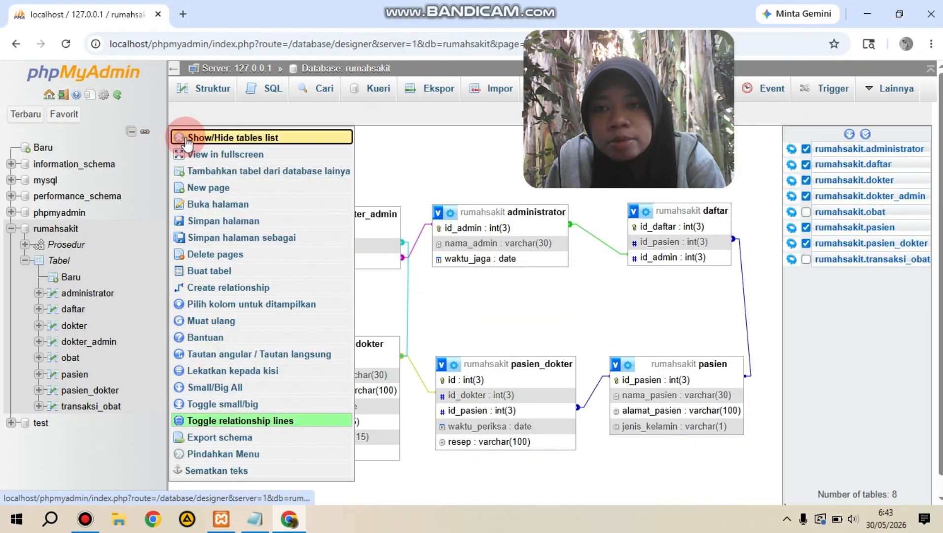
left_click(807, 212)
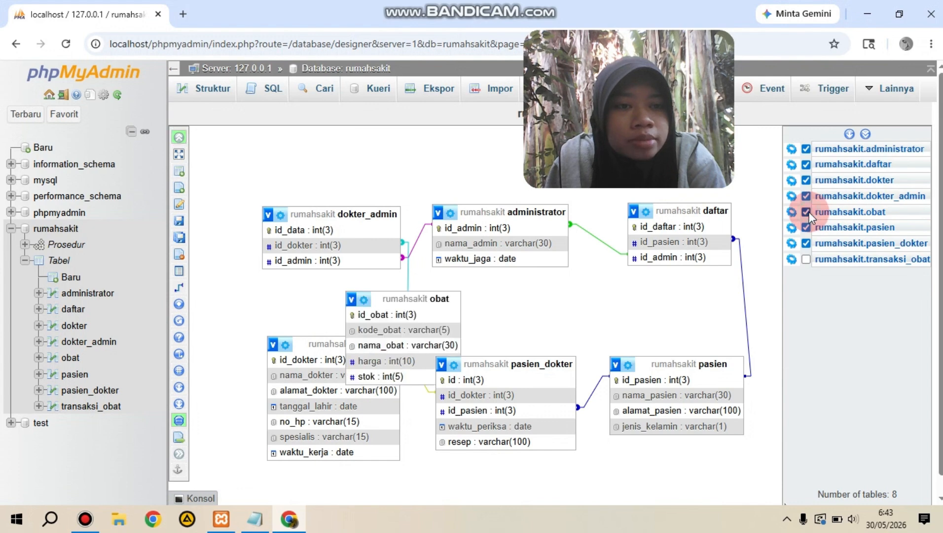
left_click(807, 259)
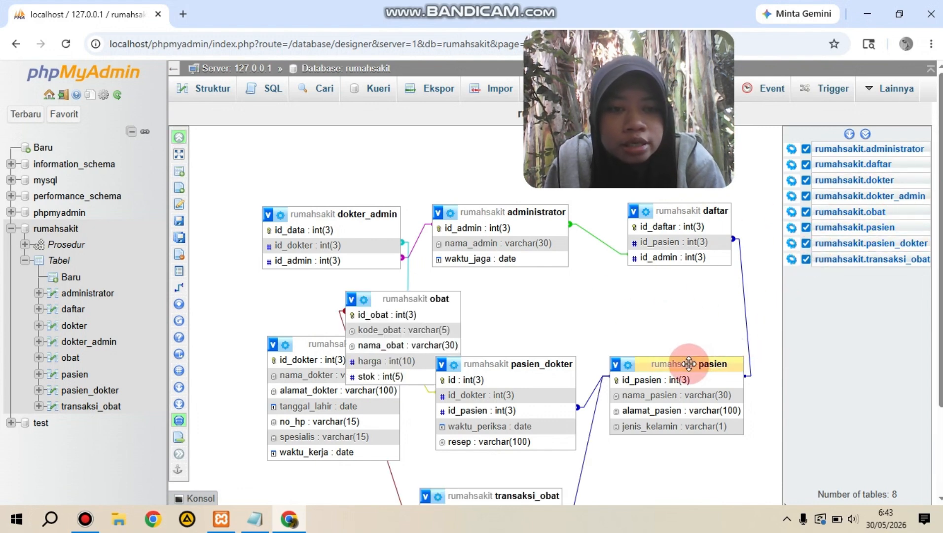
Step: Move pasien and pasien_dokter up, and place obat below pasien and transaksi_obat below pasien_dokter
left_click_drag(689, 364, 684, 296)
left_click_drag(531, 361, 538, 291)
left_click_drag(419, 297, 498, 338)
left_click_drag(587, 364, 666, 408)
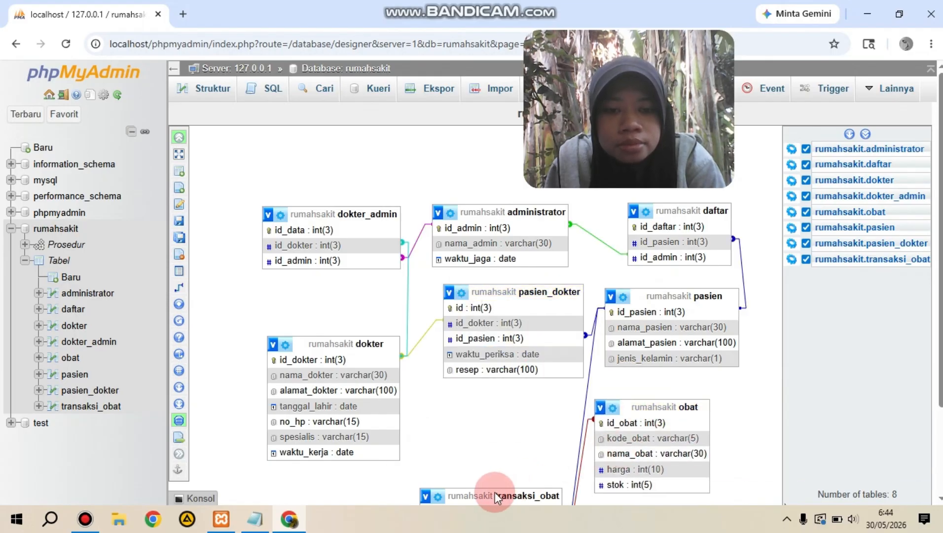
scroll(937, 424, "down", 3)
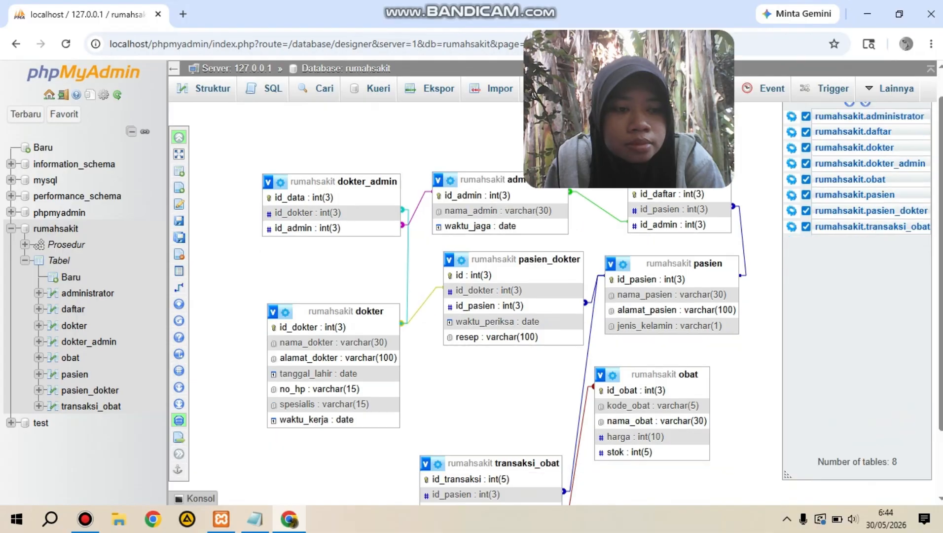
left_click_drag(504, 384, 528, 394)
left_click(636, 378)
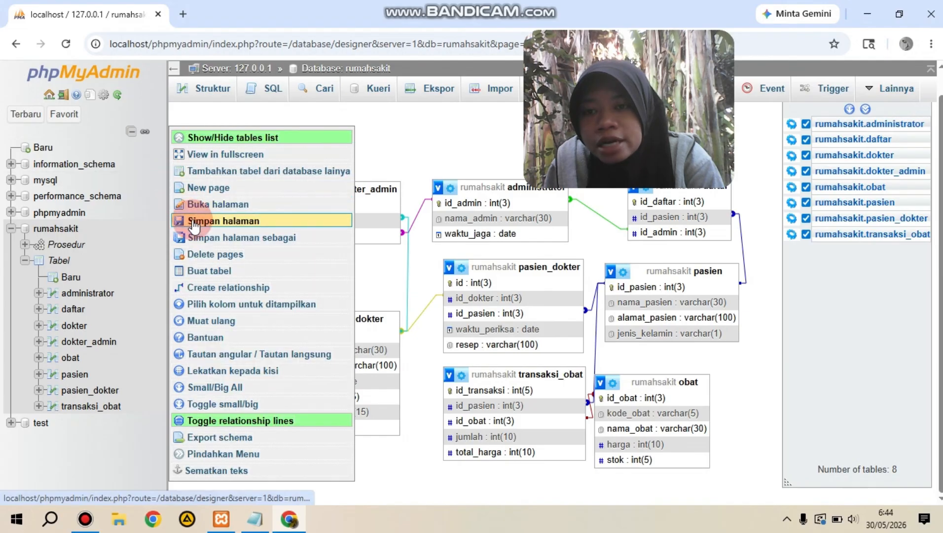
Step: Save the current diagram as a new Designer page named tugasbasisdata
left_click(196, 237)
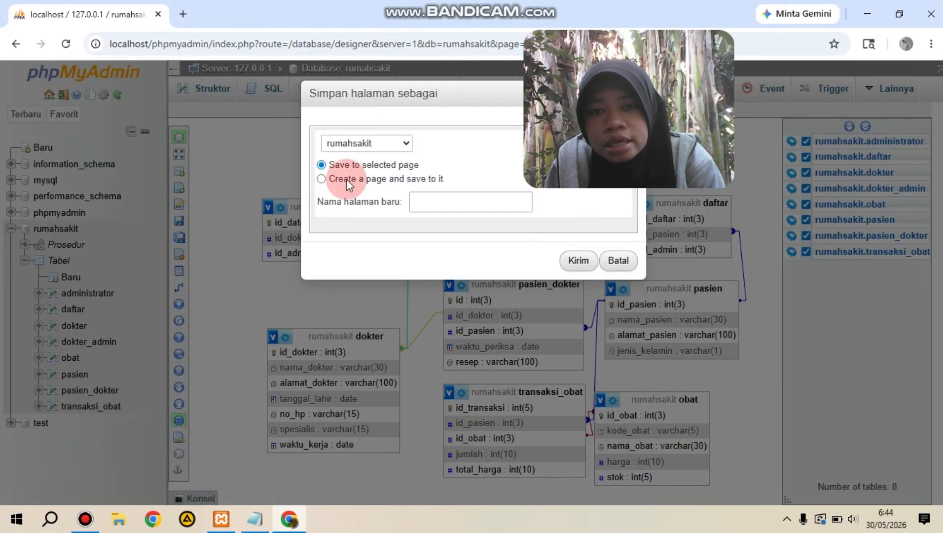
left_click(346, 179)
left_click(433, 202)
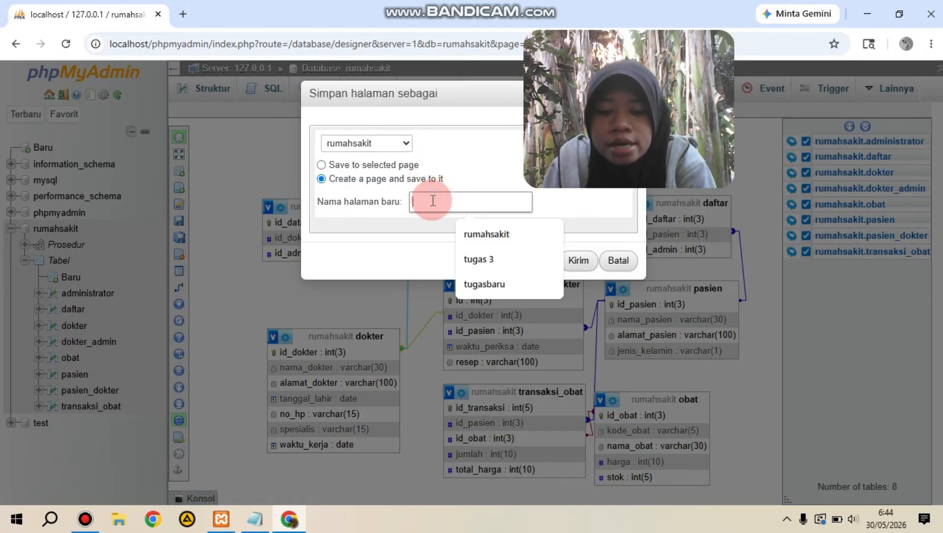
type("tugas")
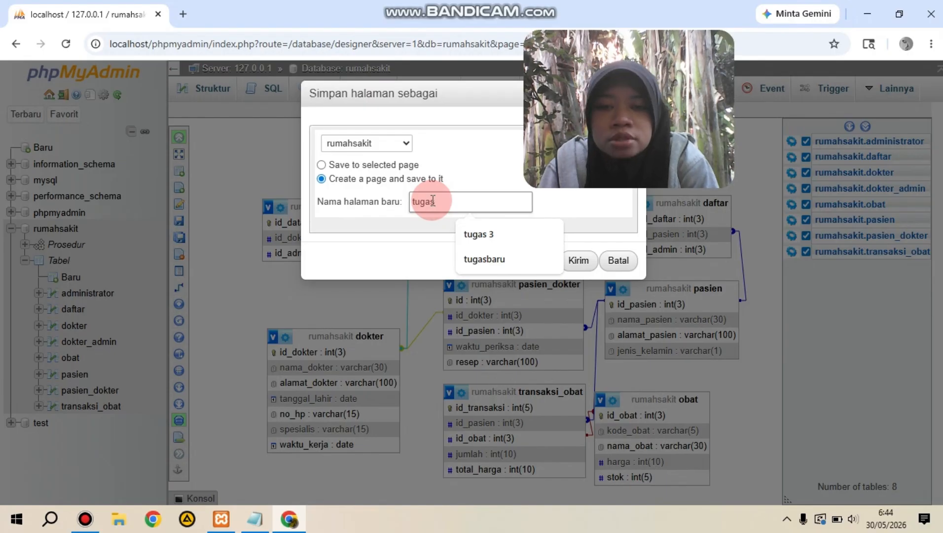
type("1")
key("BackSpace")
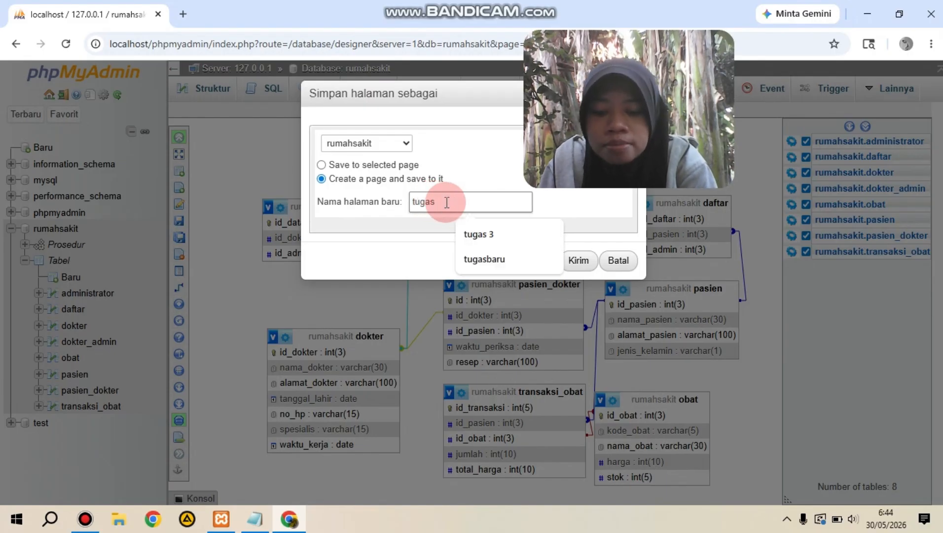
type("basisdata")
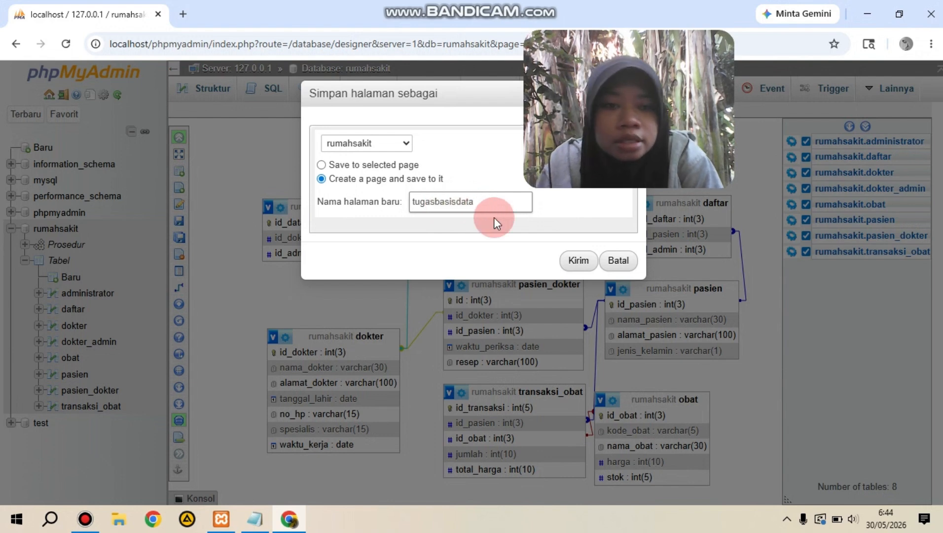
left_click(580, 262)
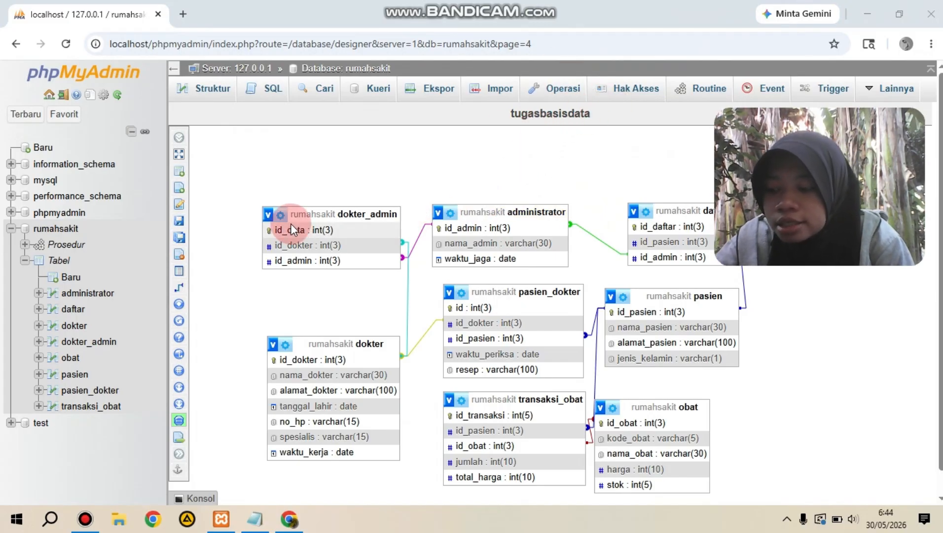
Step: Open the SQL query editor for the obat table and clear the default SELECT statement
left_click(72, 357)
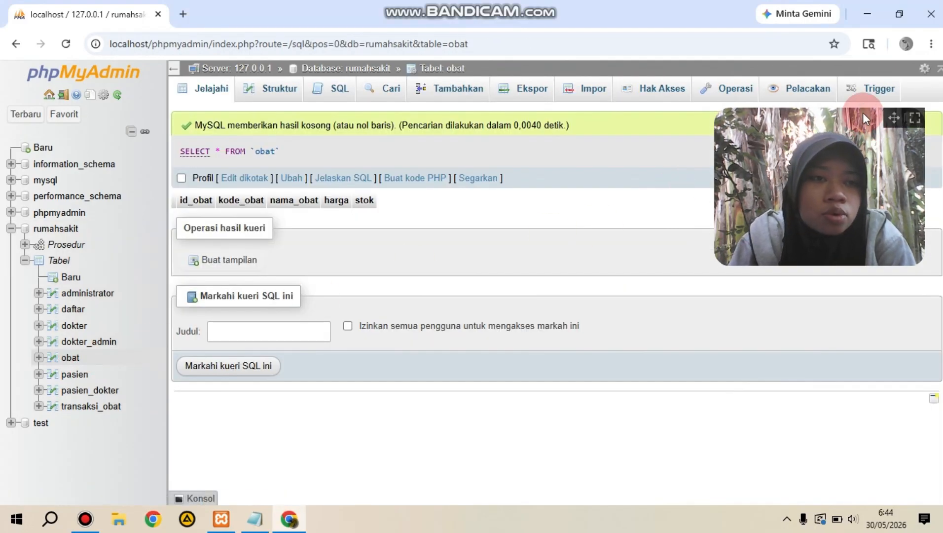
left_click_drag(894, 117, 879, 278)
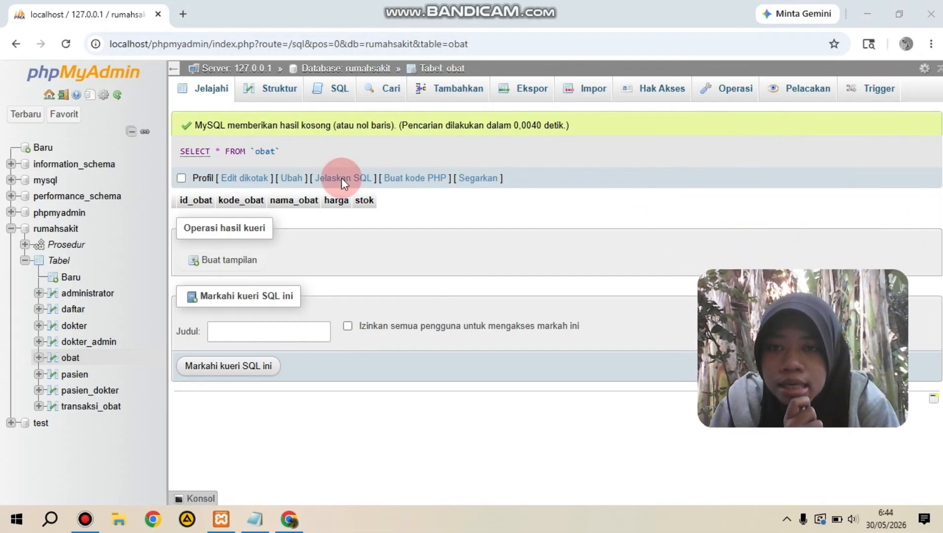
left_click(422, 92)
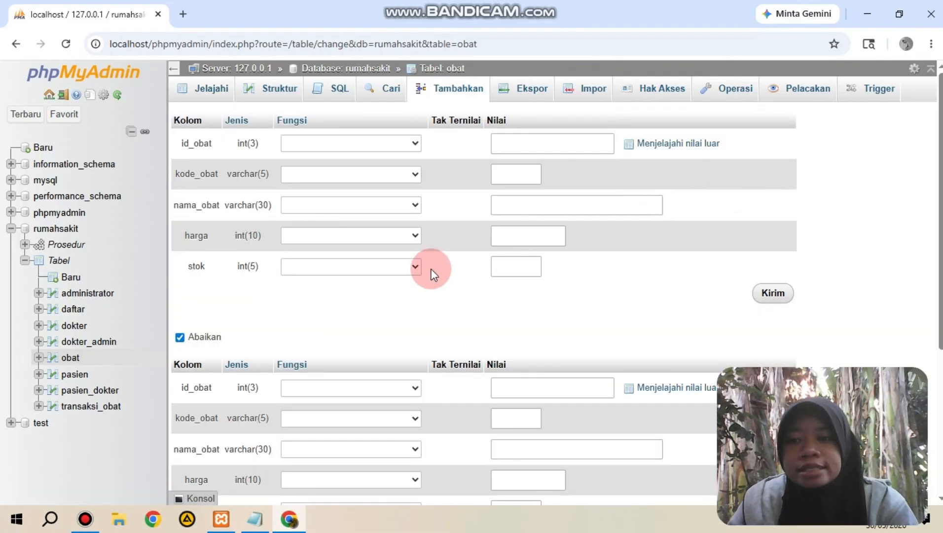
left_click(69, 359)
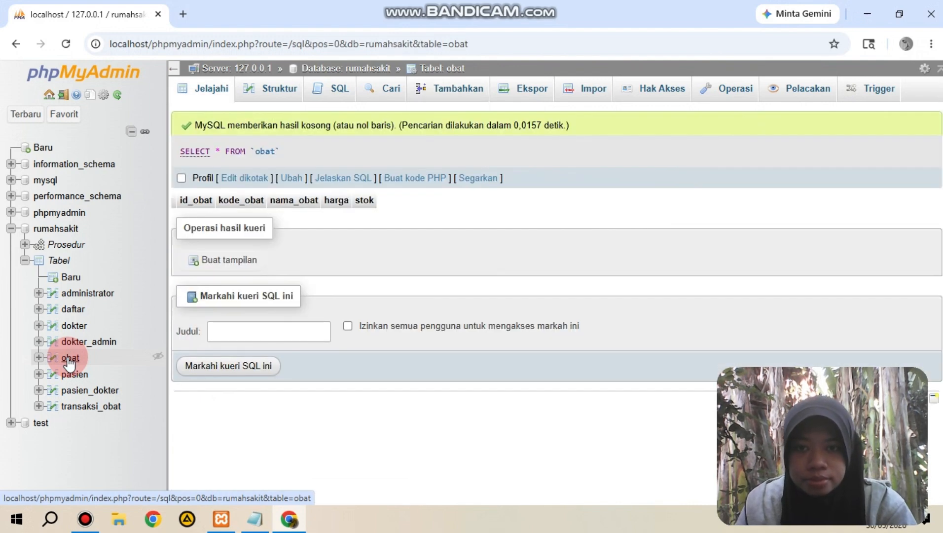
left_click(344, 92)
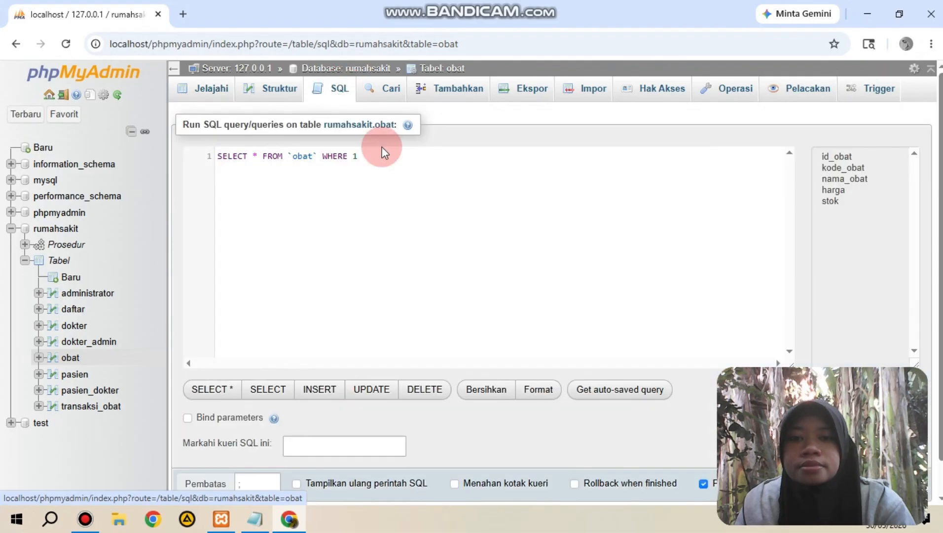
left_click(390, 159)
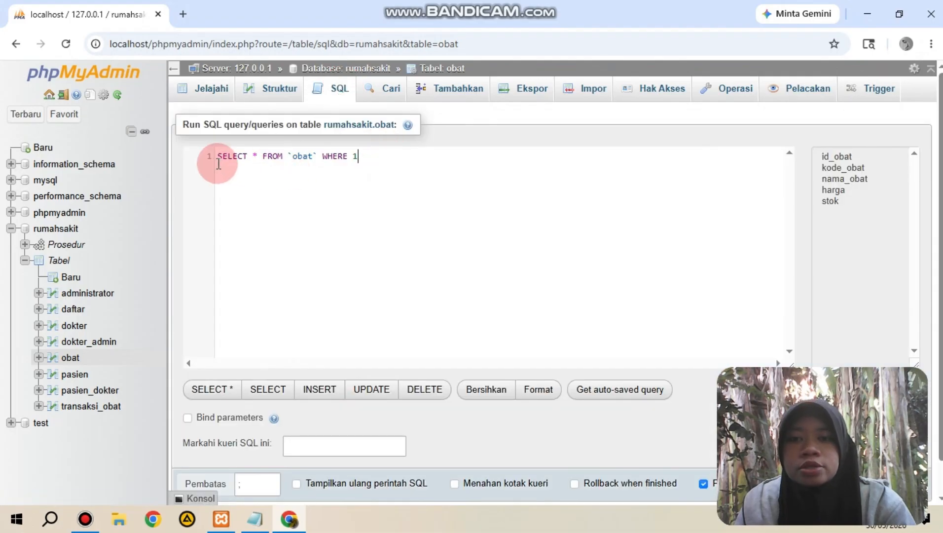
left_click_drag(219, 164, 218, 153)
key("BackSpace")
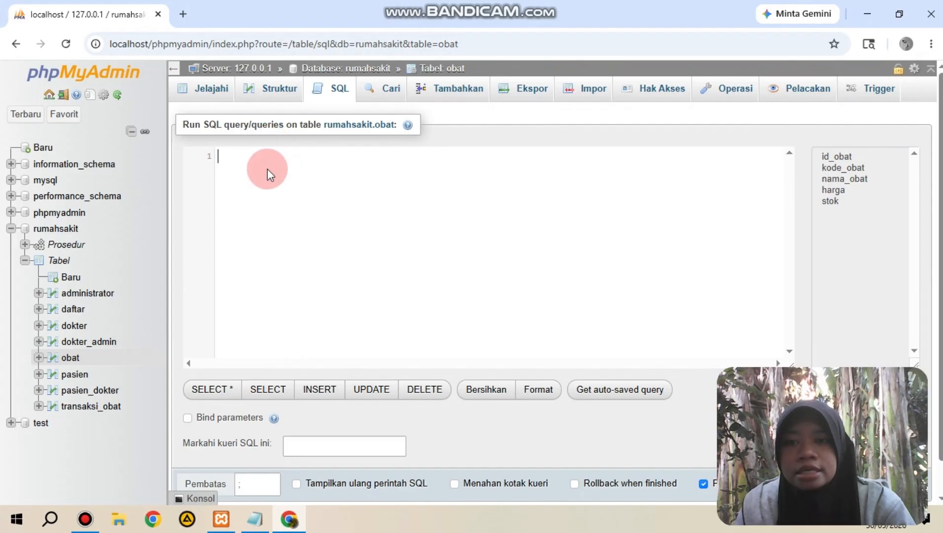
Step: Copy the INSERT statement for obat rows A001, A002 and A003 from the tugas3 notes in Notepad into the obat query editor
left_click(255, 518)
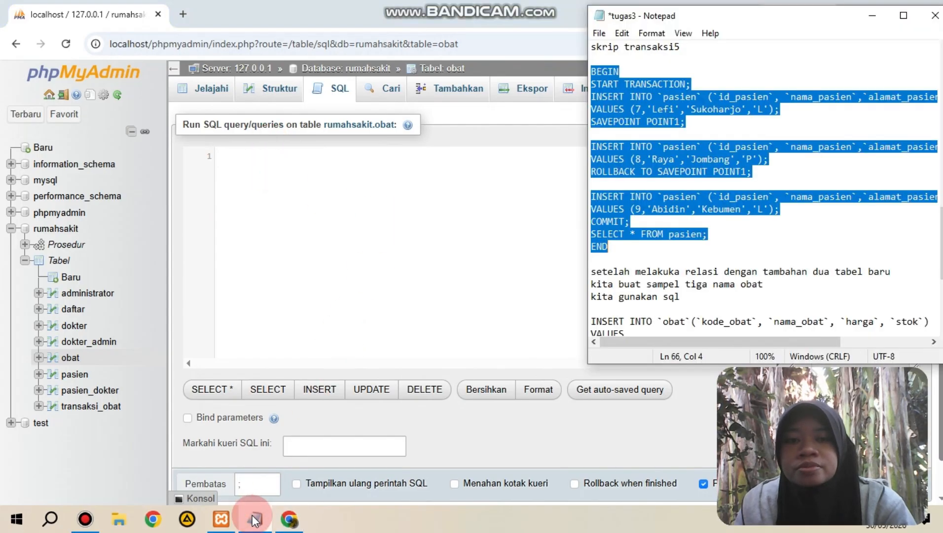
left_click(784, 261)
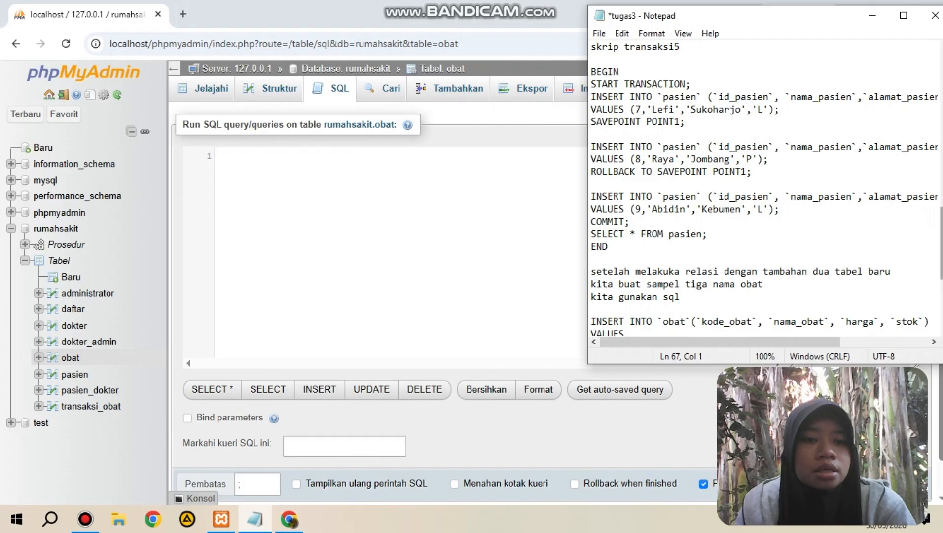
scroll(765, 190, "down", 3)
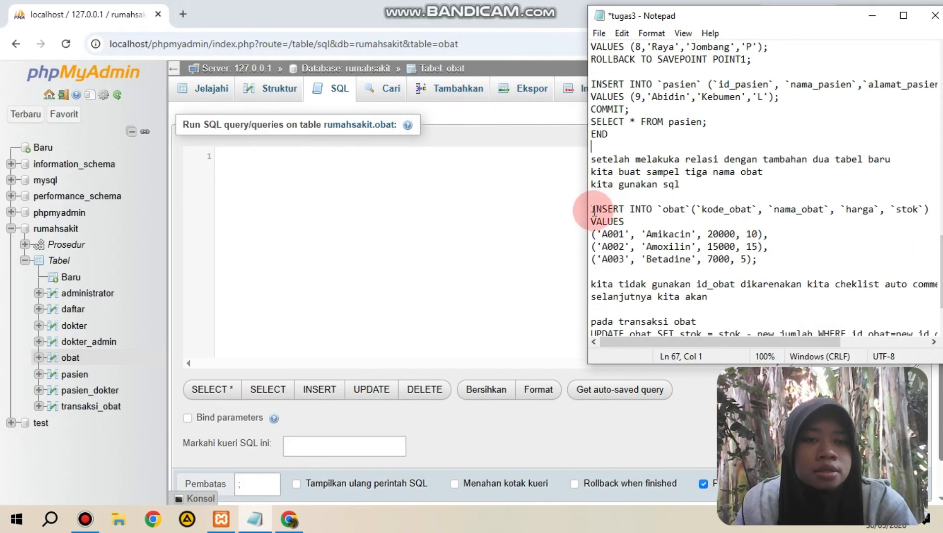
left_click_drag(594, 211, 764, 270)
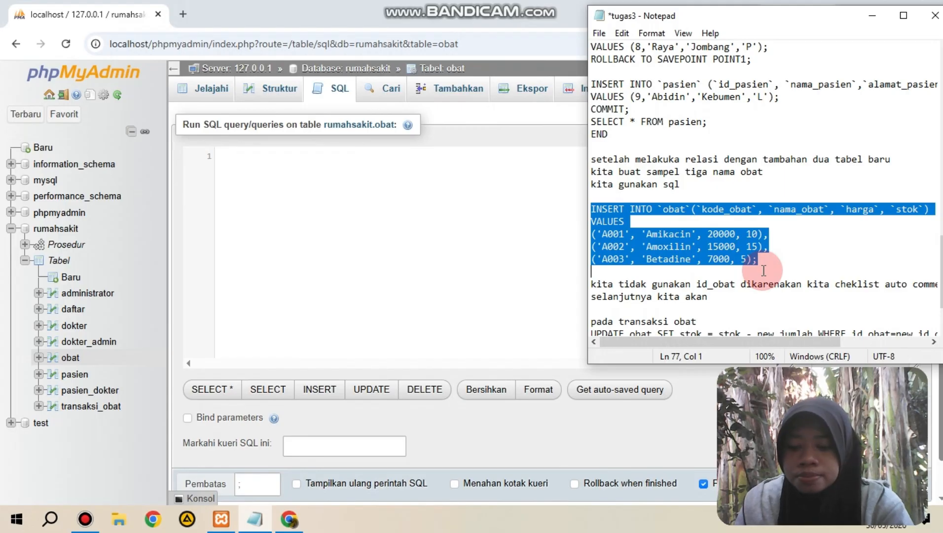
right_click(764, 270)
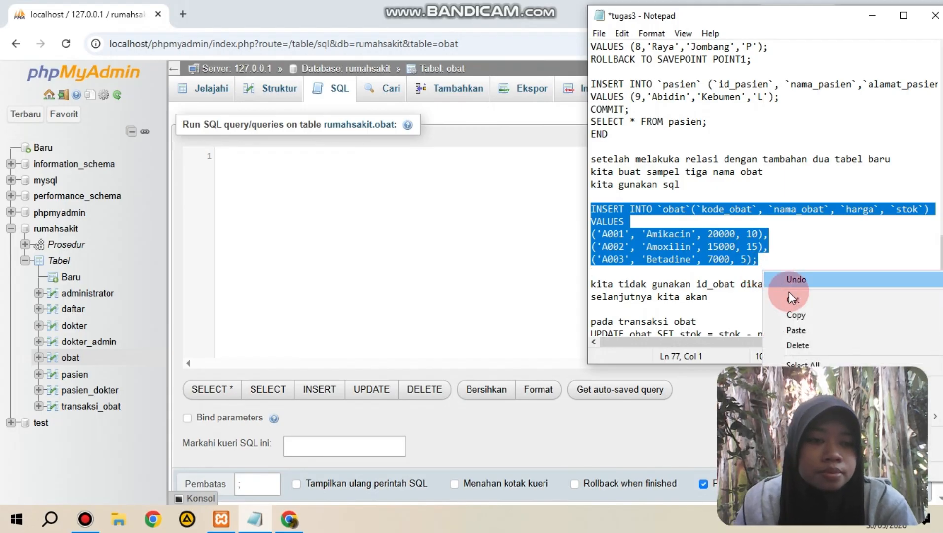
left_click(799, 315)
left_click(435, 150)
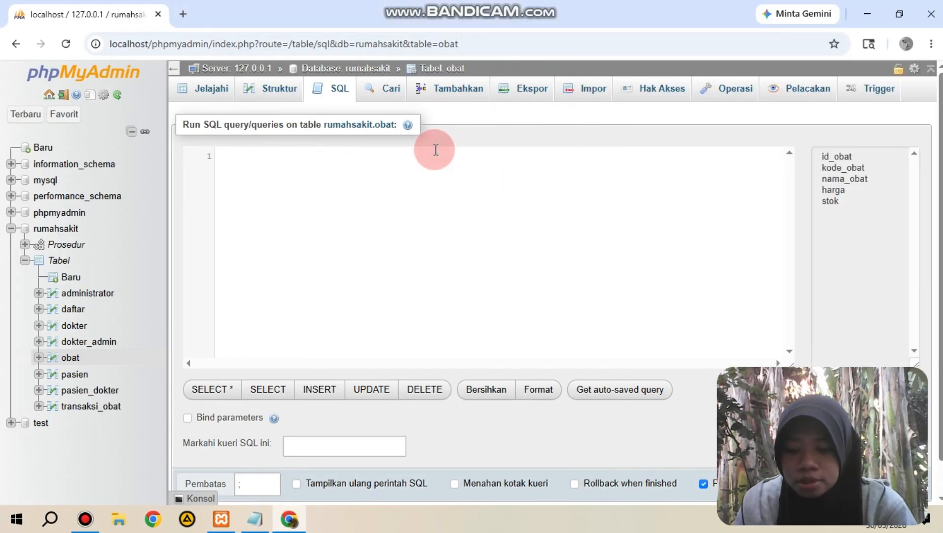
key("ctrl+v")
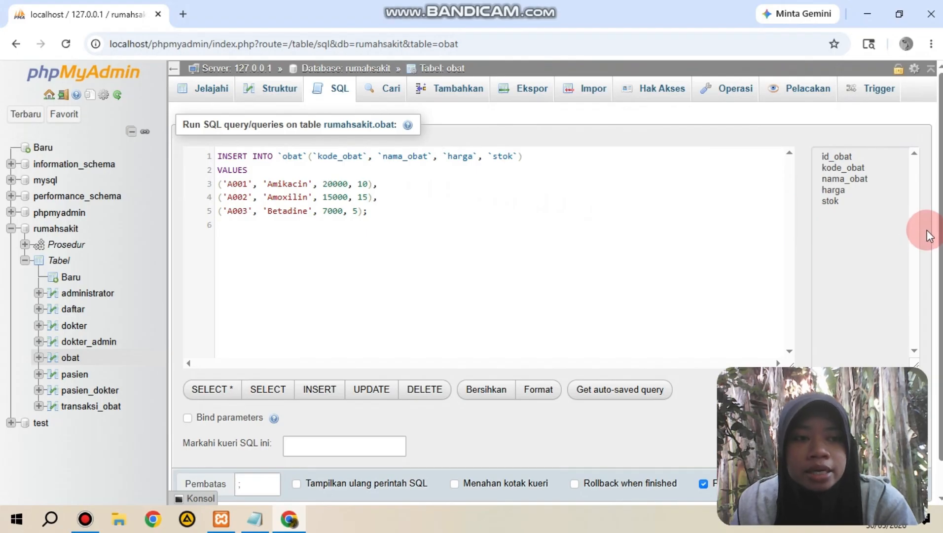
Step: Try to run the three-row INSERT query on obat with foreign key checks enabled
scroll(926, 242, "down", 1)
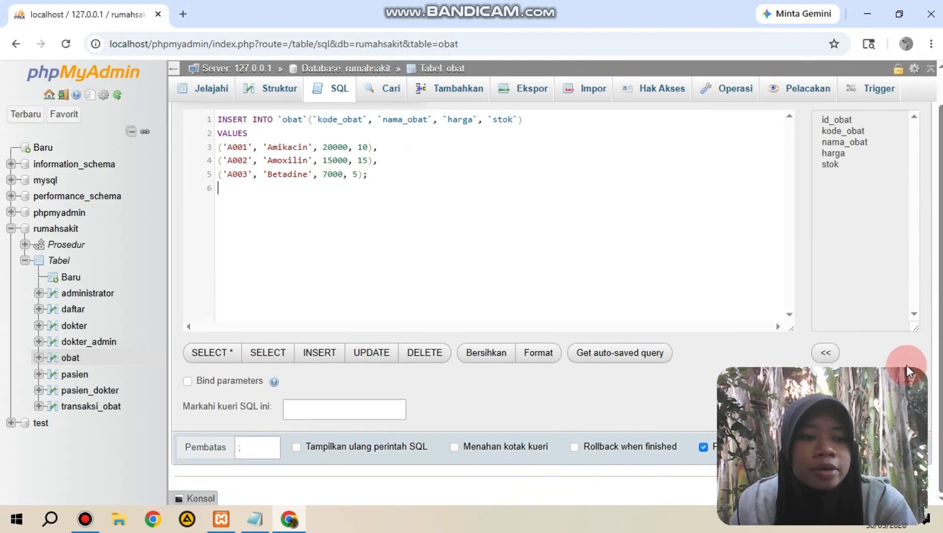
mouse_move(896, 377)
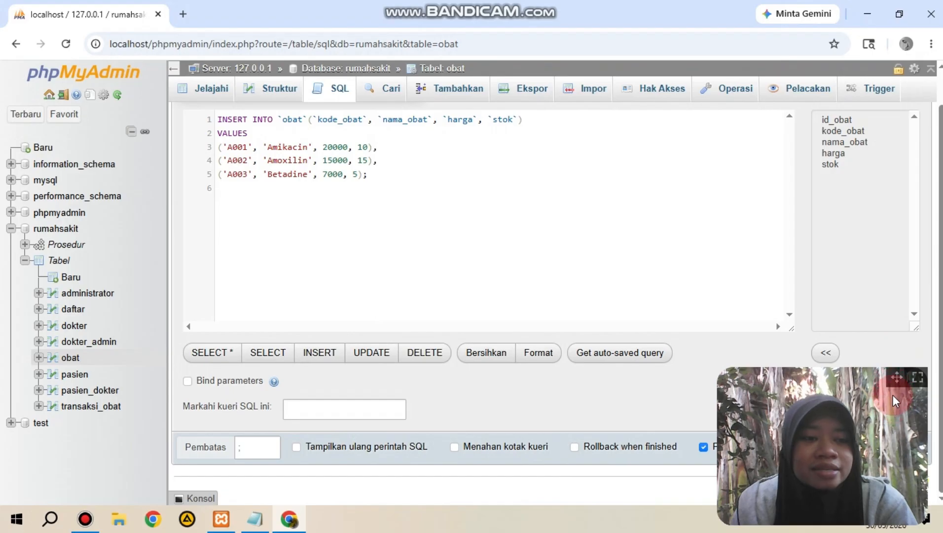
left_click_drag(895, 377, 896, 177)
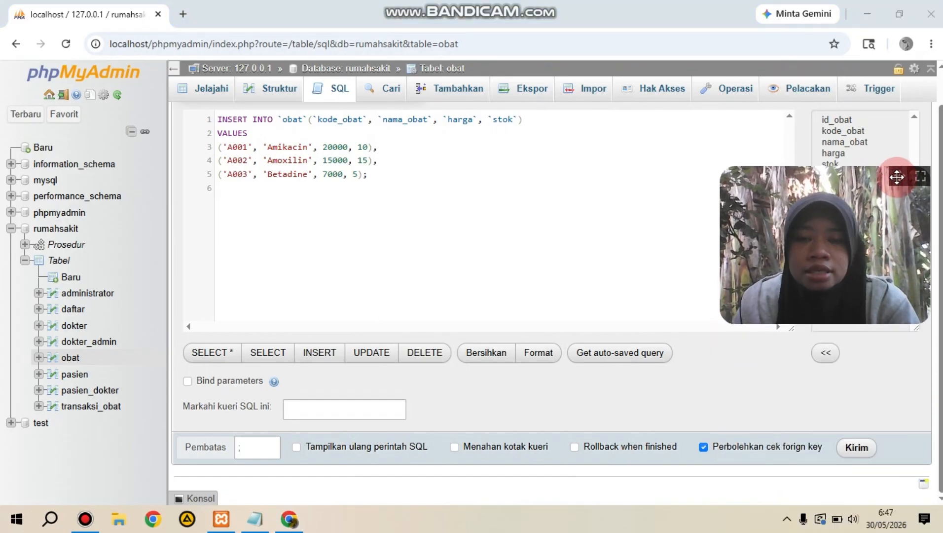
left_click(857, 448)
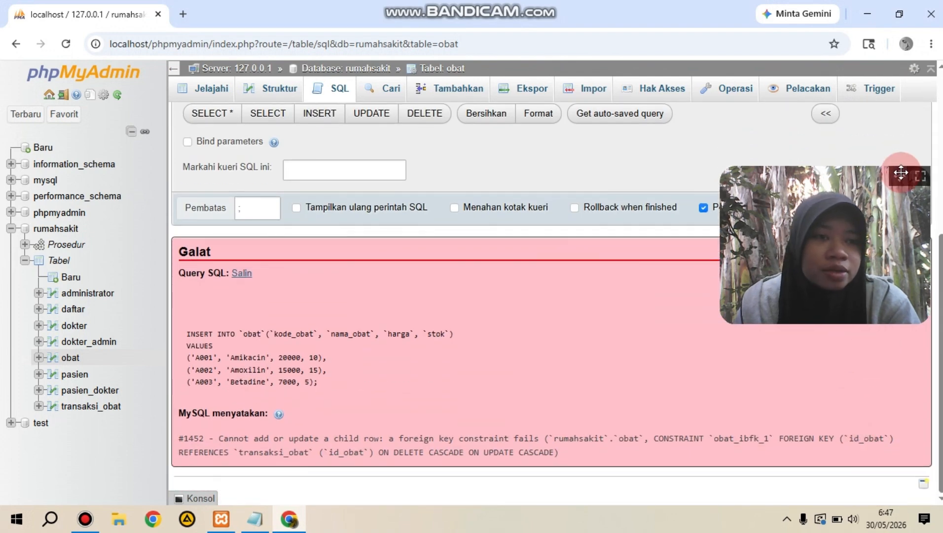
Step: Disable foreign key checks, run the INSERT query for the three medicines again, and browse the obat table's rows
left_click_drag(901, 173, 867, 275)
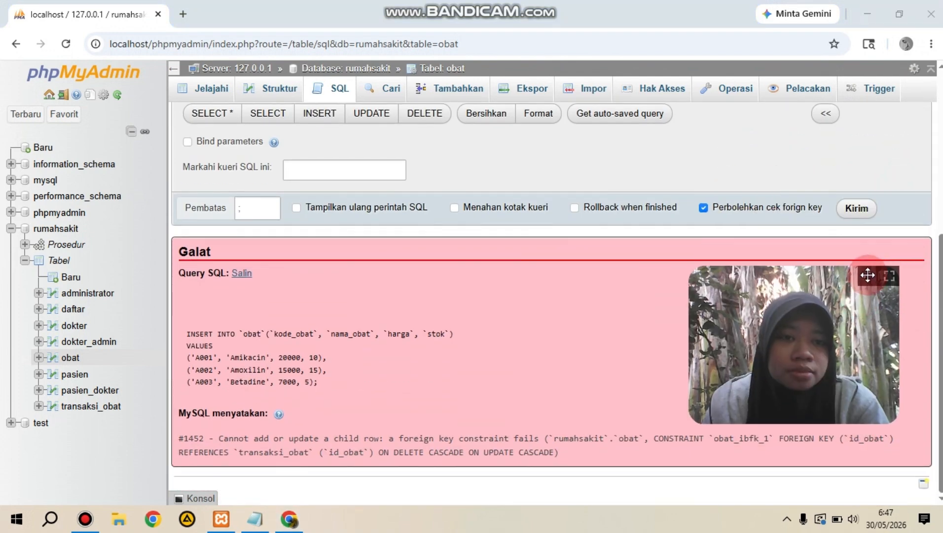
left_click(704, 208)
left_click(862, 214)
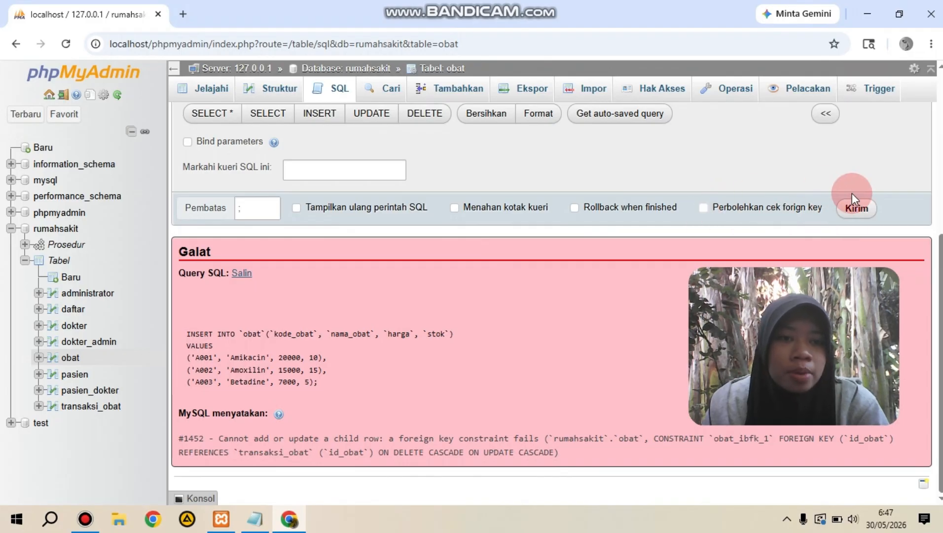
left_click(862, 208)
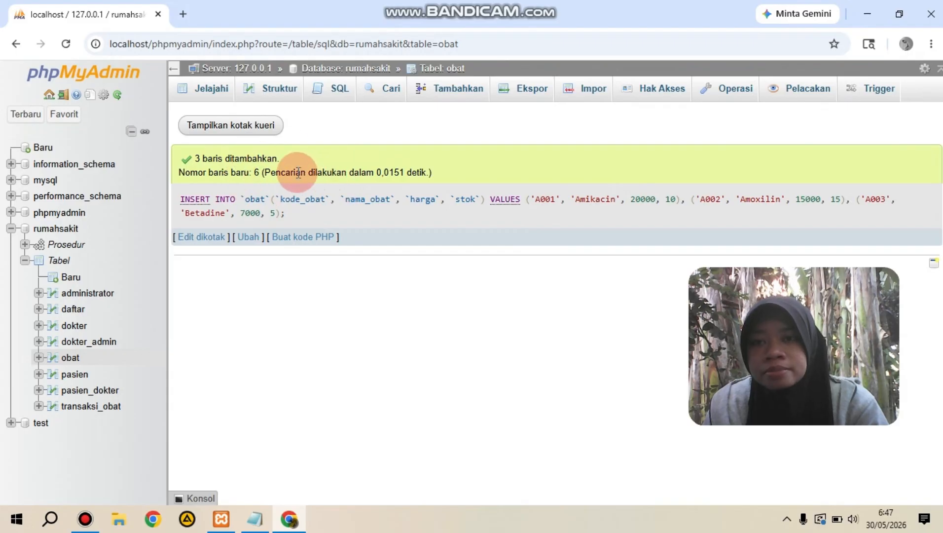
left_click(213, 93)
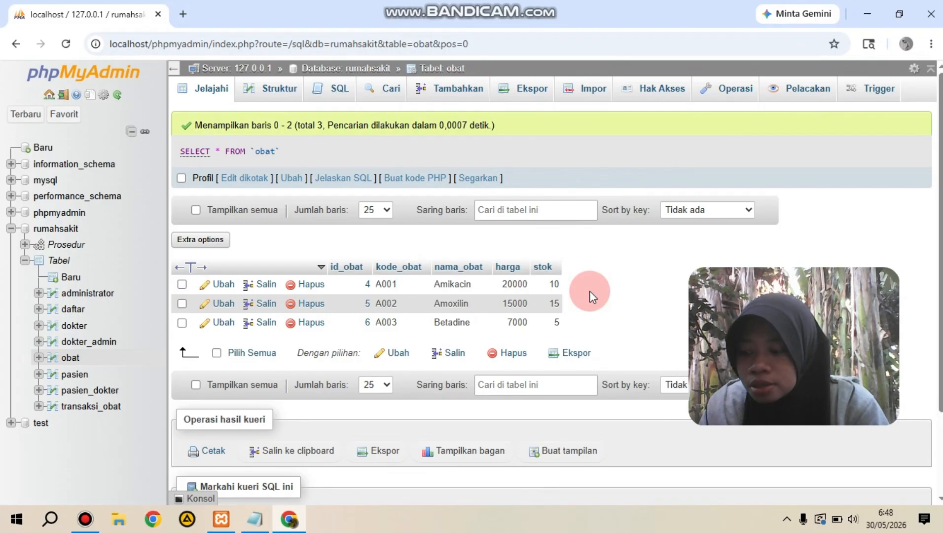
Step: Check the transaksi_obat instructions in the tugas3 notes in Notepad, and open the trigger list of the transaksi_obat table in phpMyAdmin
left_click(257, 523)
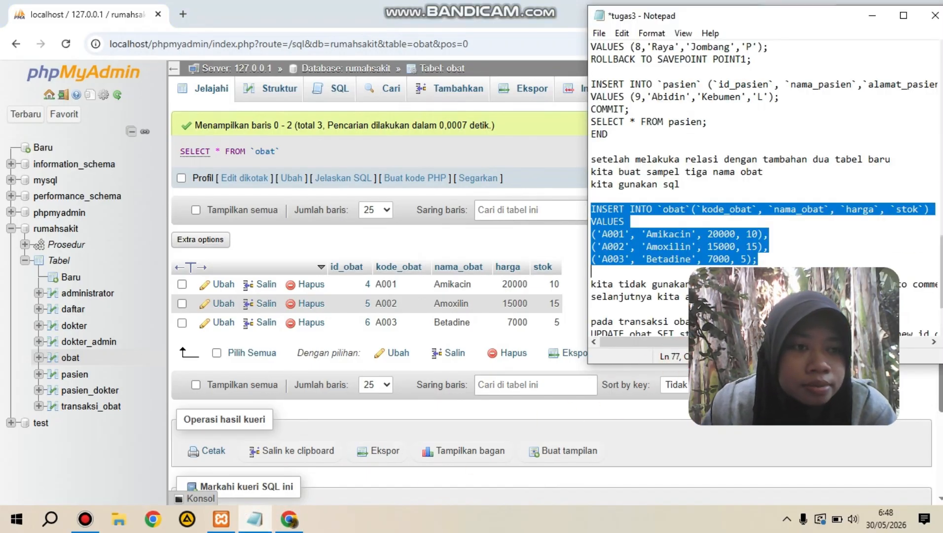
scroll(764, 190, "down", 2)
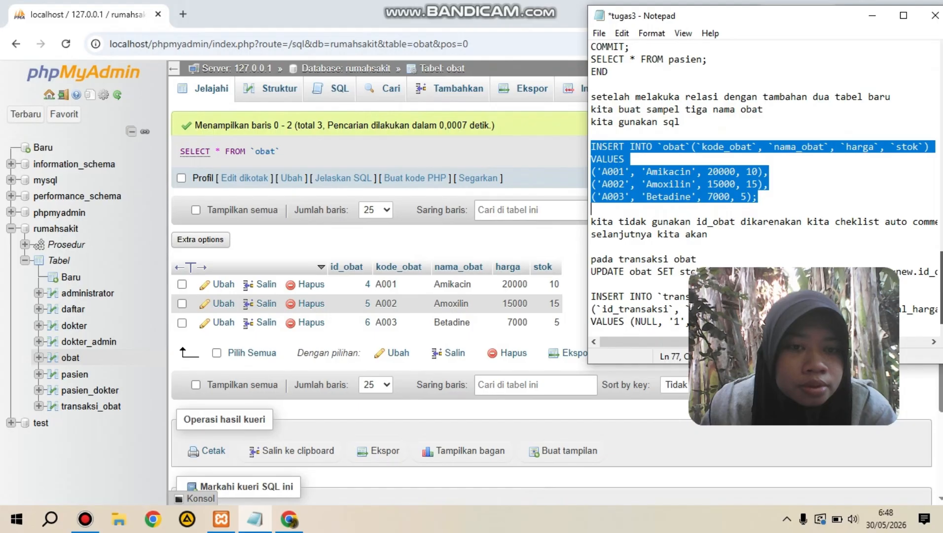
left_click(878, 19)
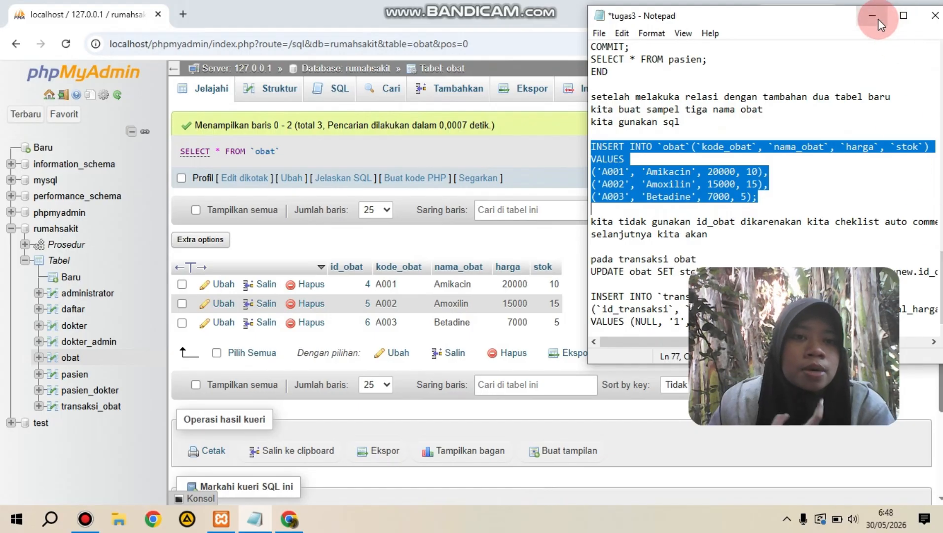
left_click(878, 18)
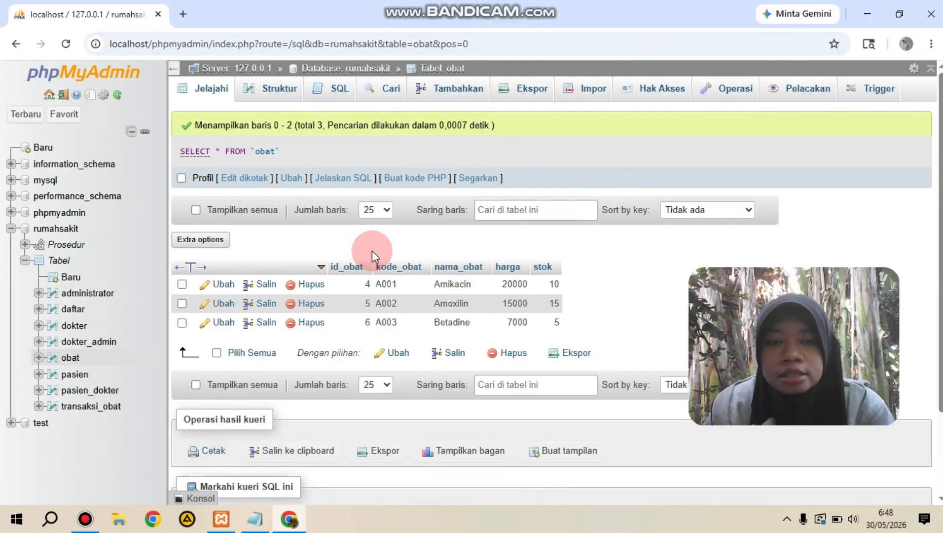
left_click(110, 410)
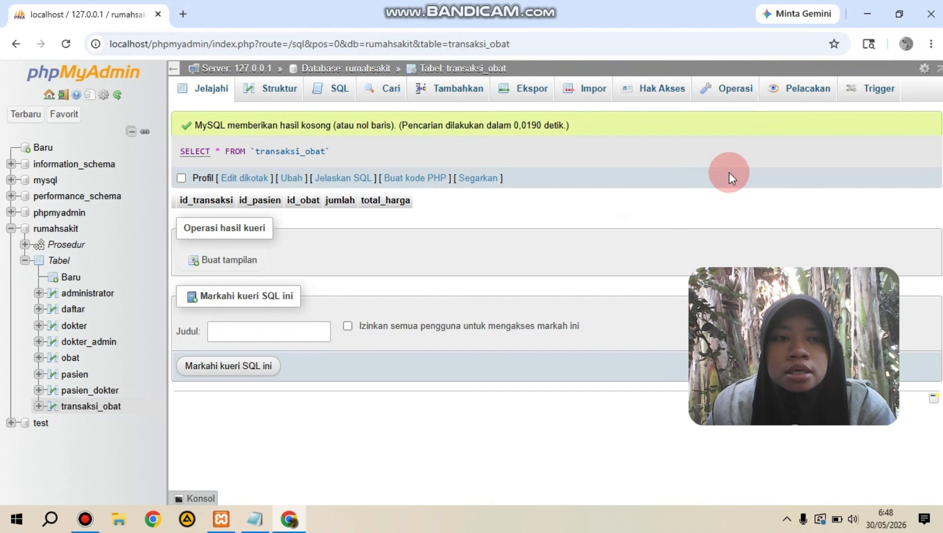
left_click(879, 93)
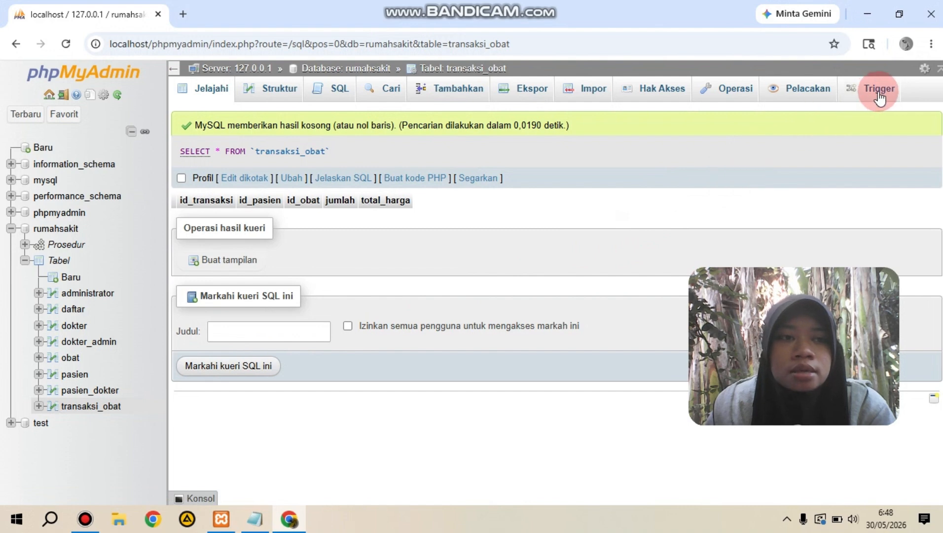
left_click(879, 95)
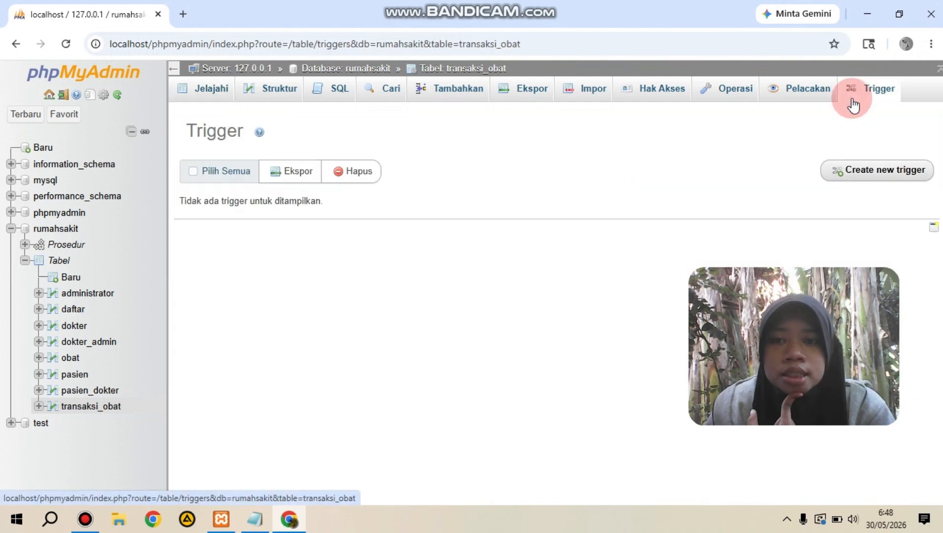
Step: Start a new trigger named tg_jual on the transaksi_obat table with its timing set to AFTER
left_click(882, 169)
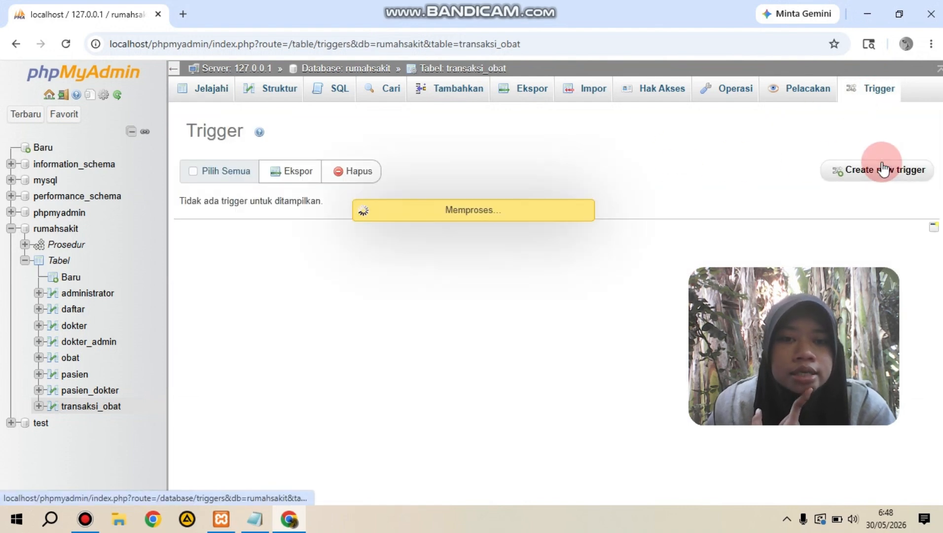
left_click(436, 159)
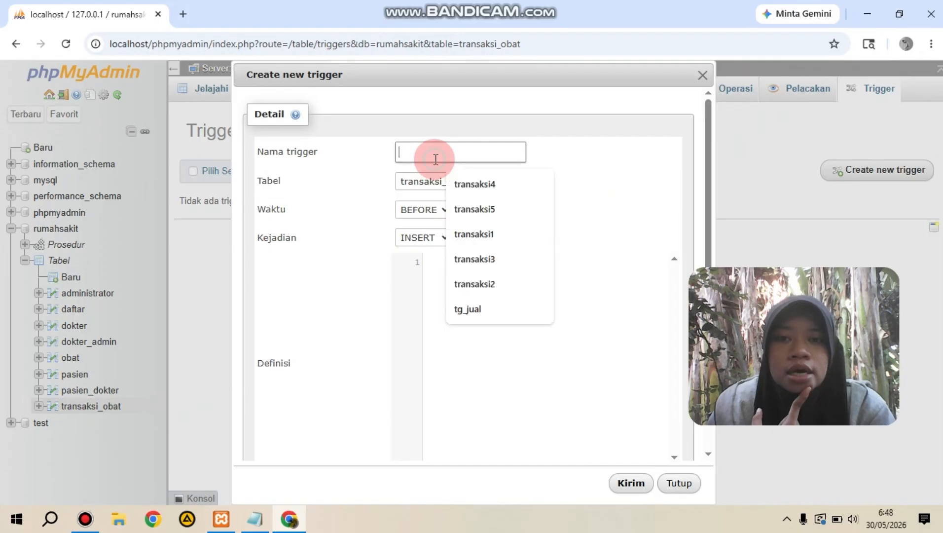
type("t")
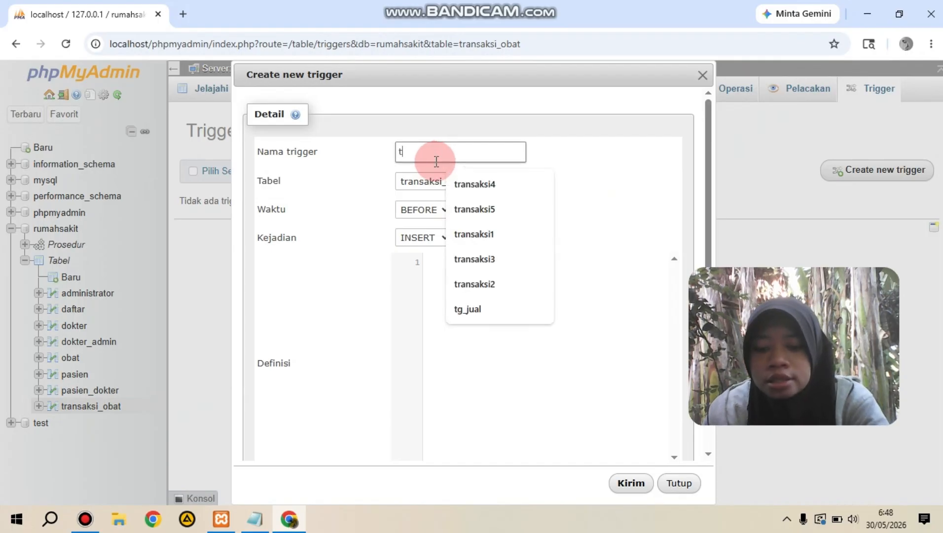
type("g_j")
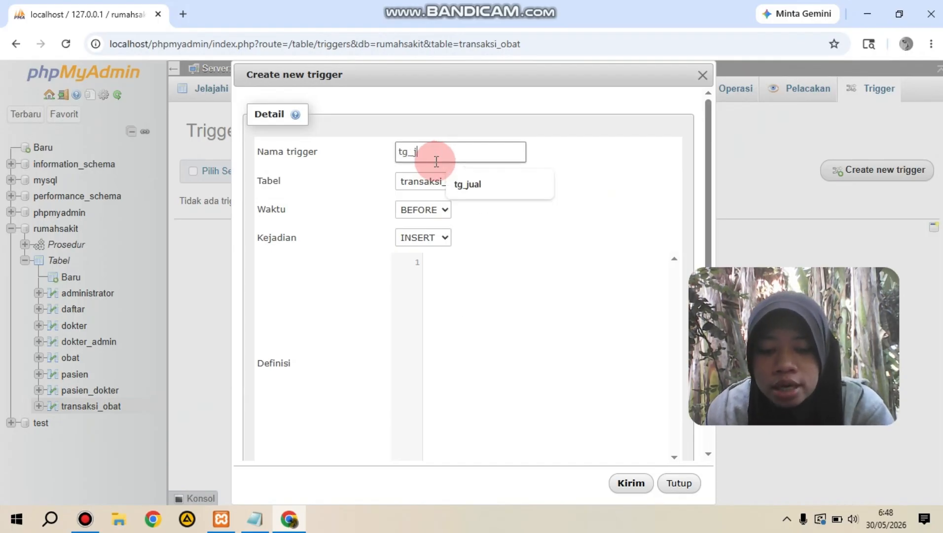
type("ual")
left_click(435, 207)
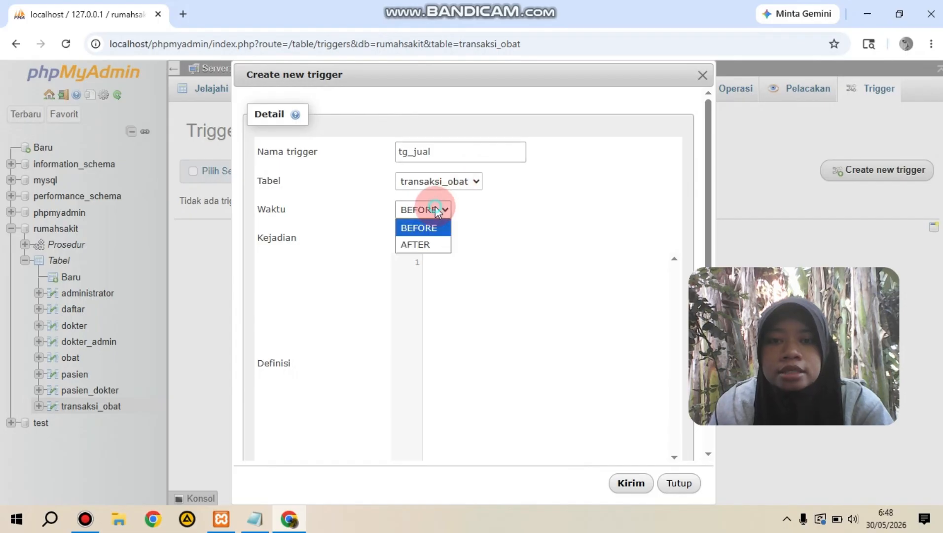
left_click(420, 246)
Step: Copy the UPDATE obat stock statement from the tugas3 notes in Notepad into the trigger definition in phpMyAdmin and create the trigger
left_click(447, 261)
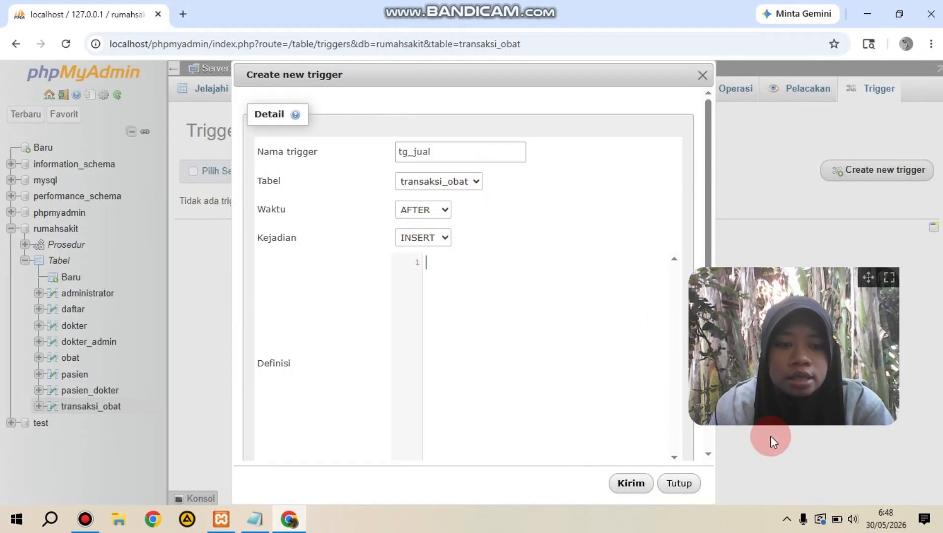
left_click(255, 518)
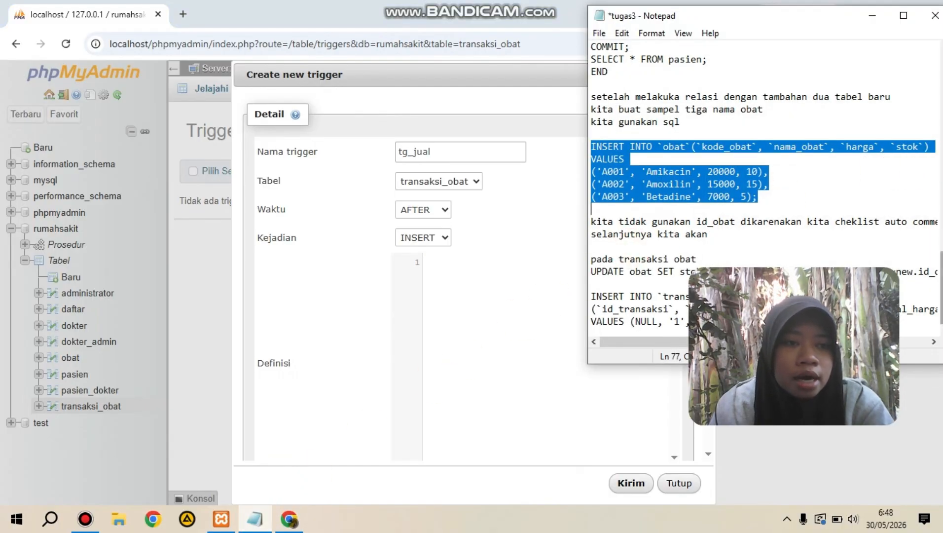
left_click(843, 300)
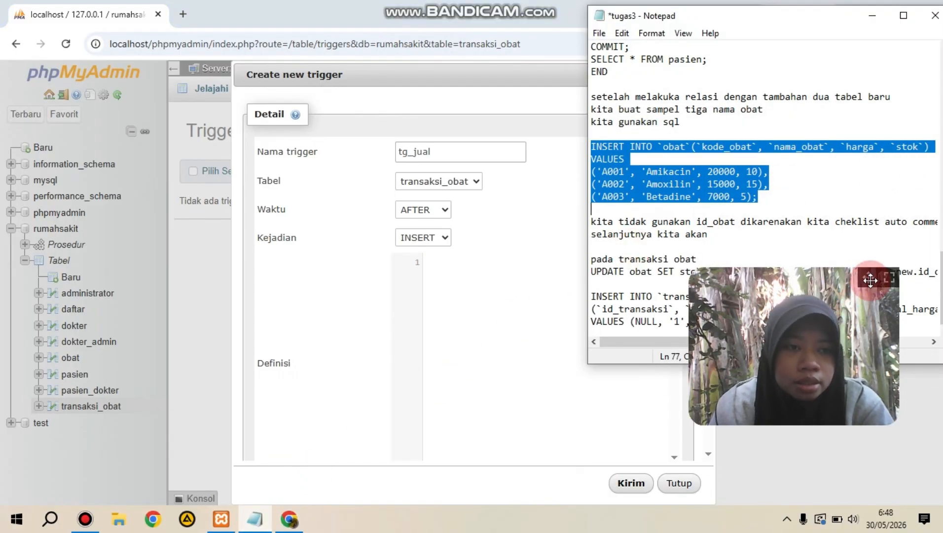
left_click_drag(870, 280, 859, 104)
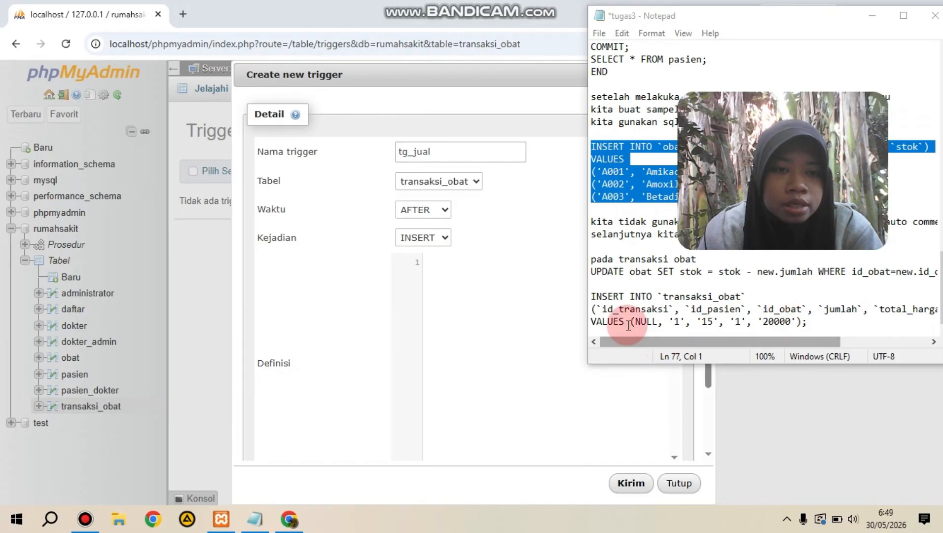
left_click_drag(596, 274, 934, 282)
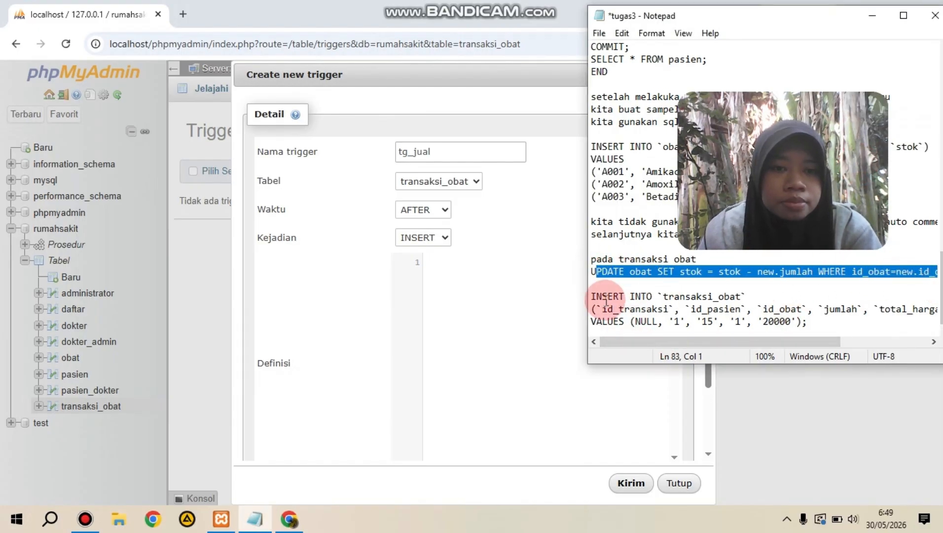
left_click_drag(592, 275, 871, 274)
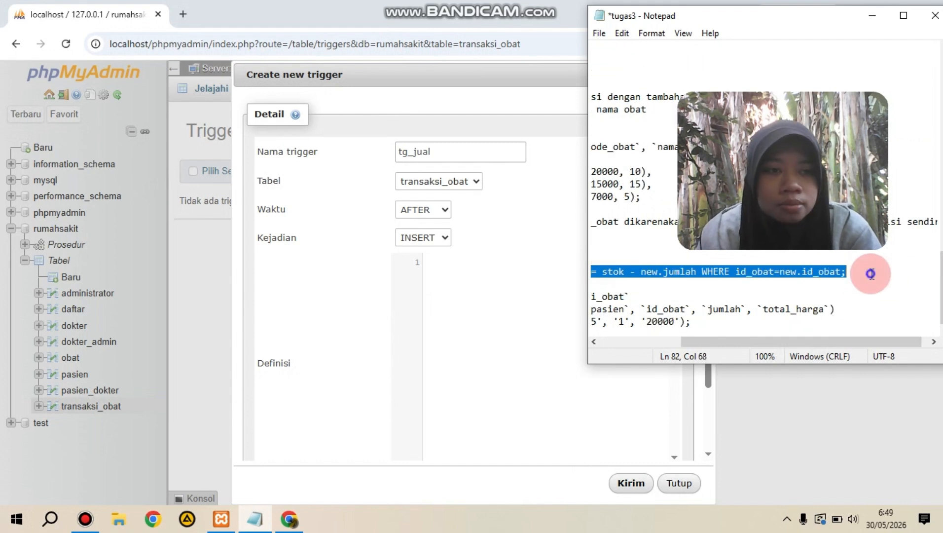
right_click(871, 273)
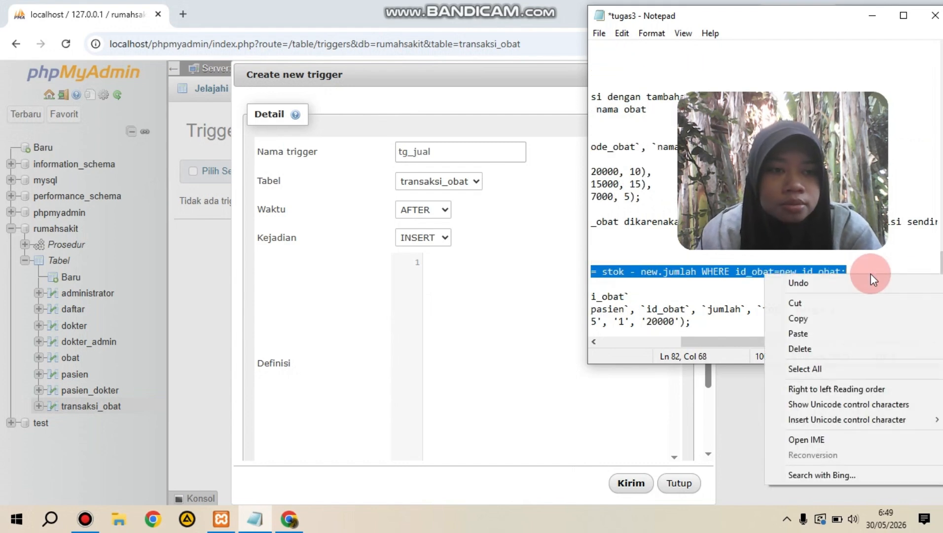
left_click(838, 317)
left_click(451, 276)
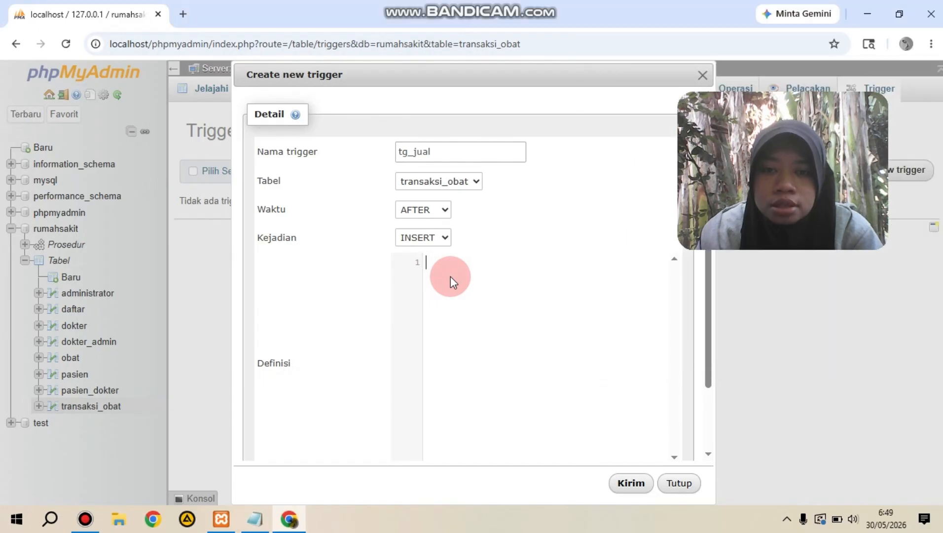
key("ctrl+v")
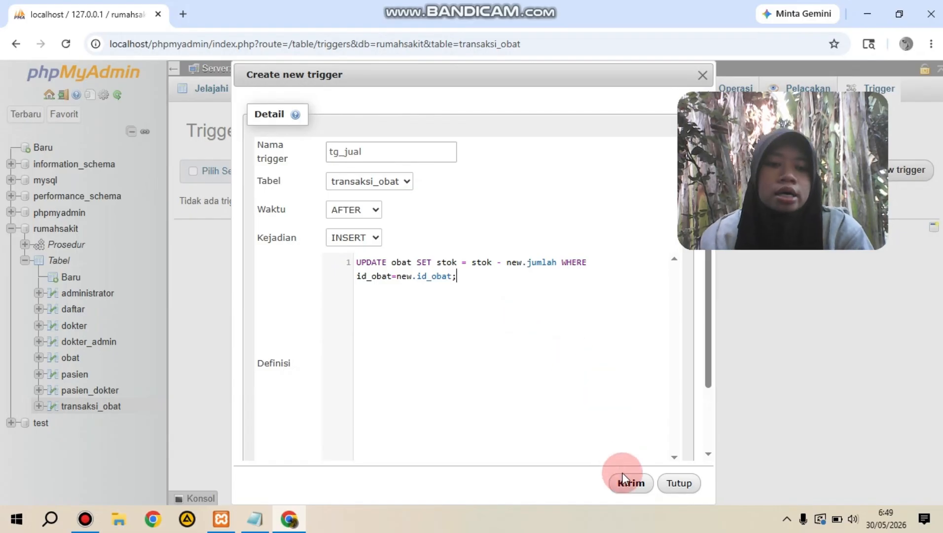
left_click(631, 486)
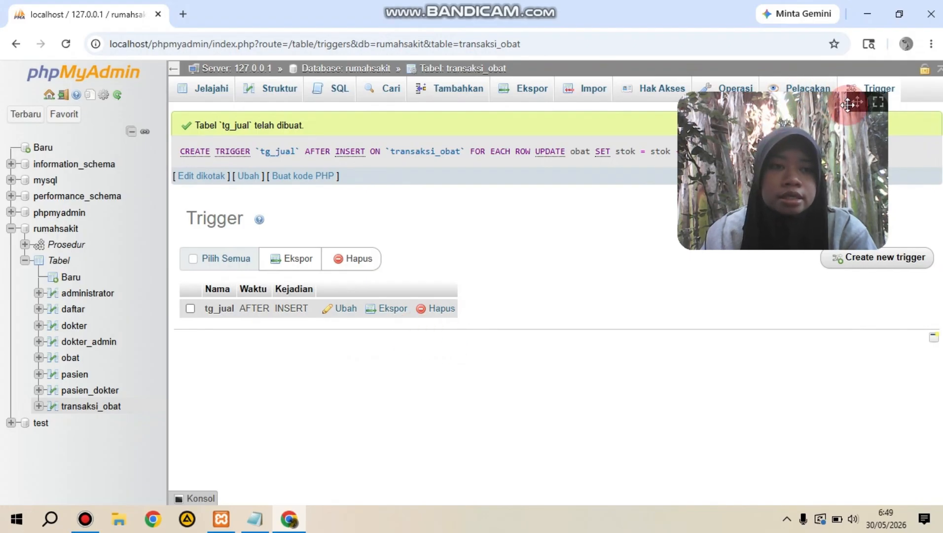
left_click_drag(855, 101, 857, 280)
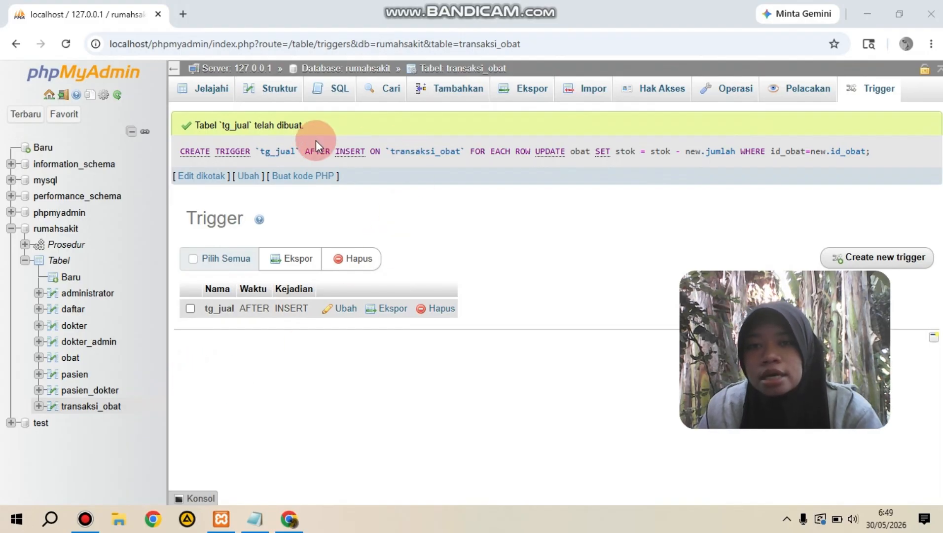
Step: Open the SQL query editor for transaksi_obat, discarding unsaved changes, and clear the default SELECT query
left_click(333, 79)
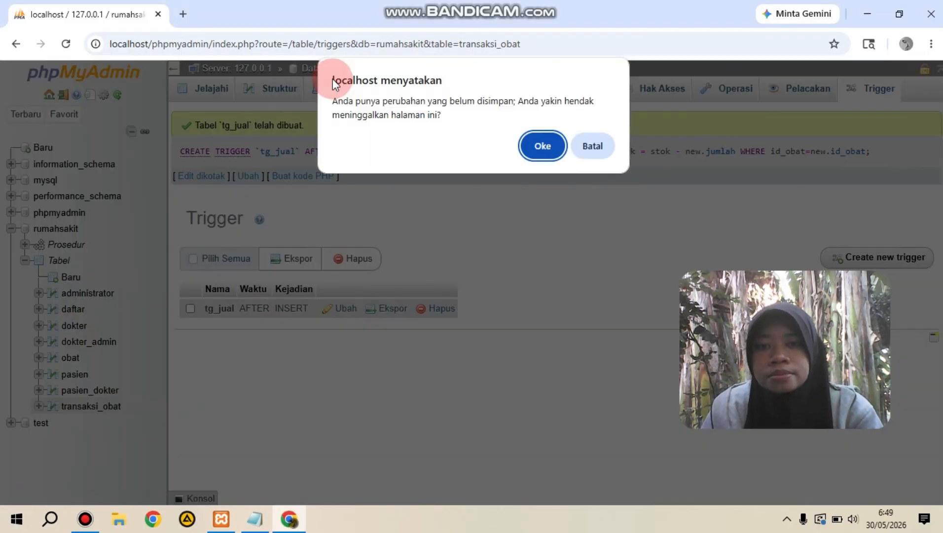
left_click(543, 146)
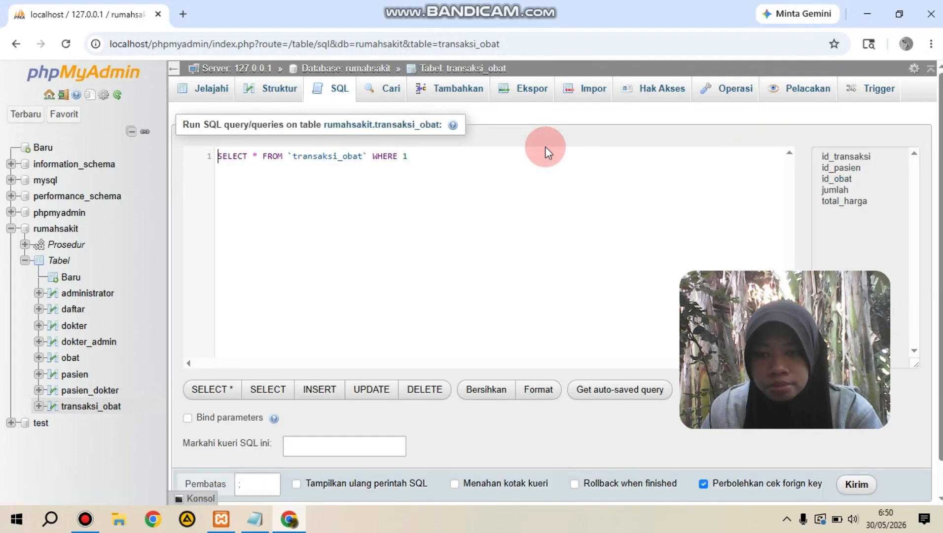
left_click_drag(421, 155, 223, 158)
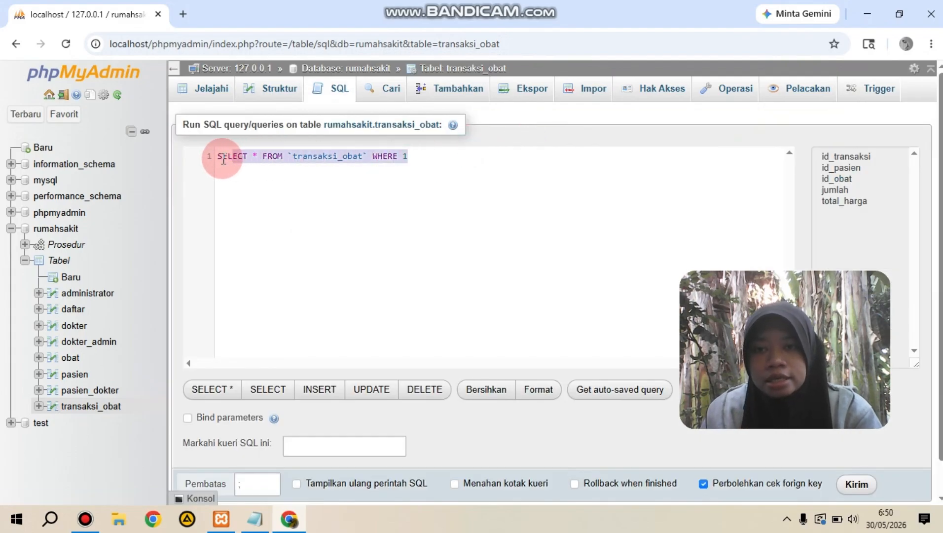
key("BackSpace")
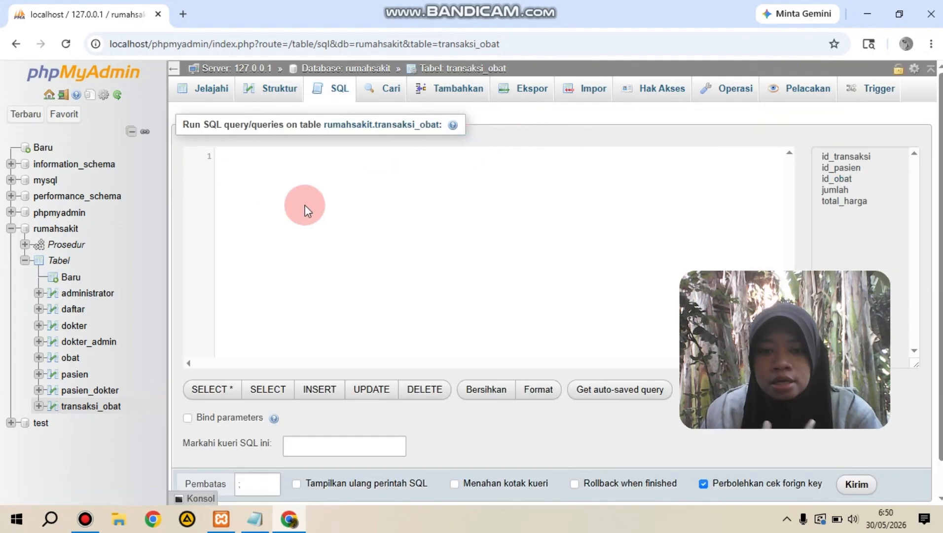
Step: Copy the INSERT INTO transaksi_obat statement with values NULL, '1', '15', '1', '20000' from the tugas3 notes in Notepad into the empty query editor
left_click(254, 518)
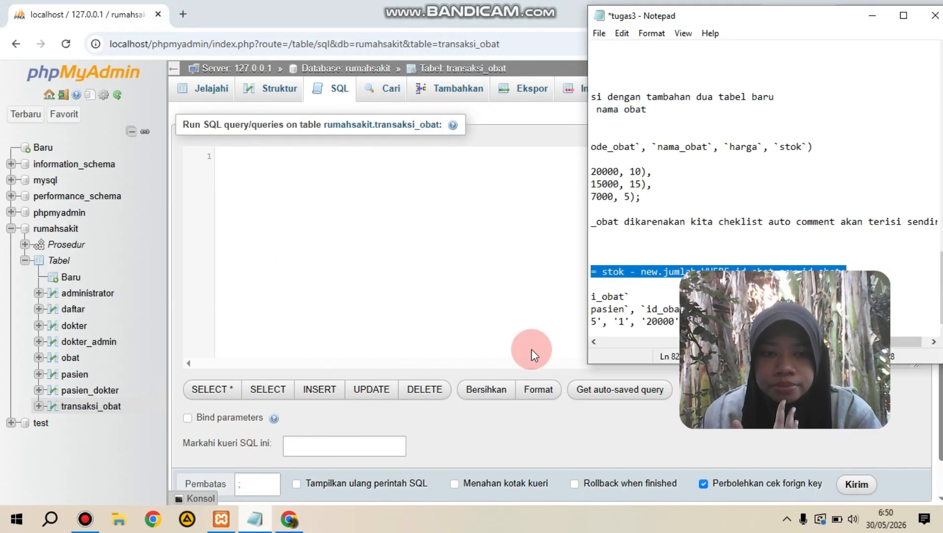
left_click(650, 271)
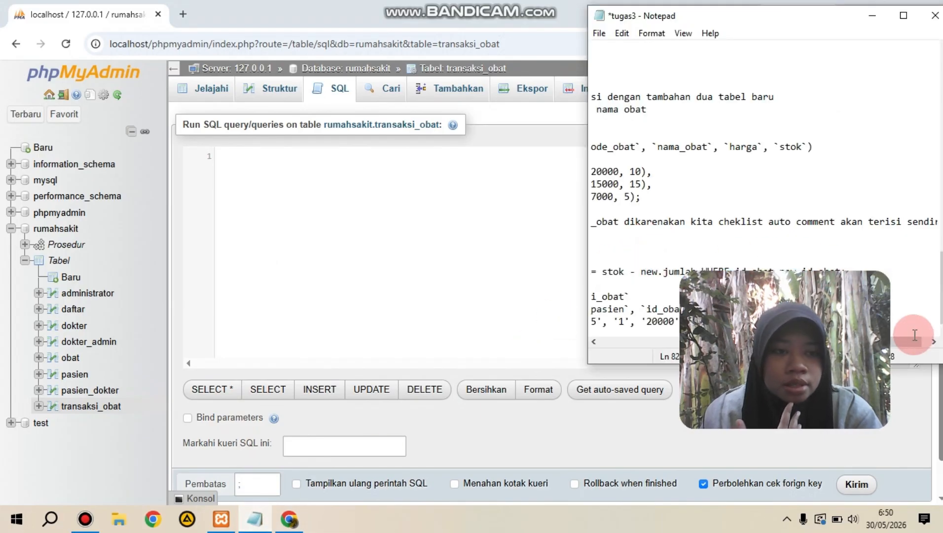
left_click_drag(913, 346, 659, 378)
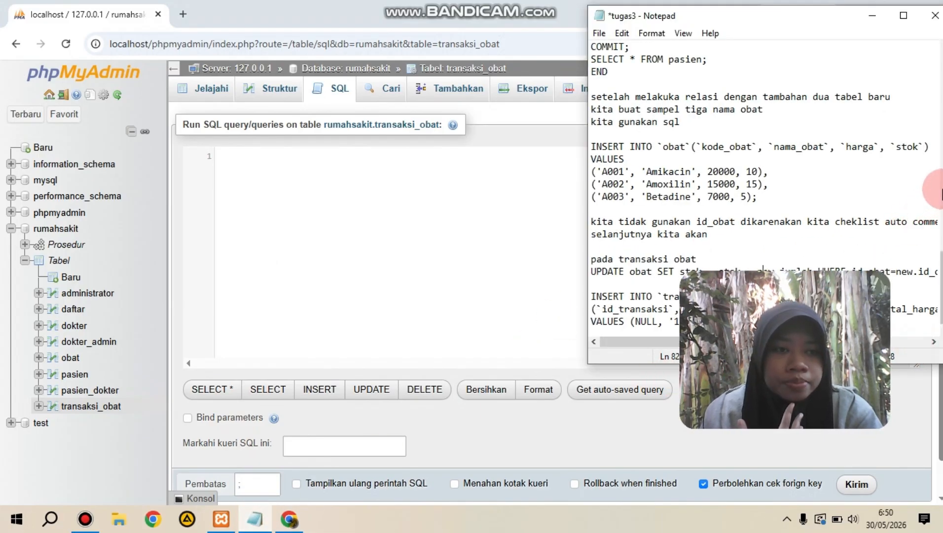
left_click(596, 300)
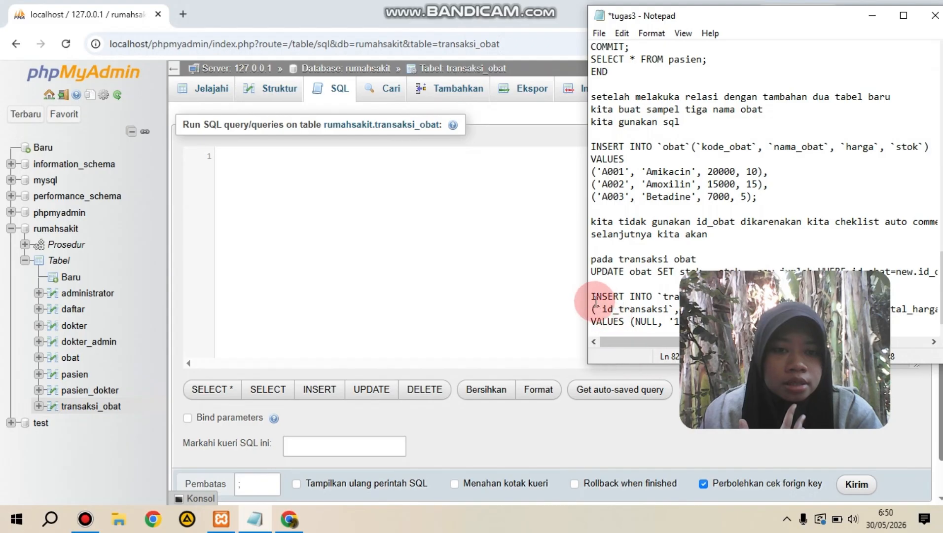
left_click_drag(592, 298, 858, 349)
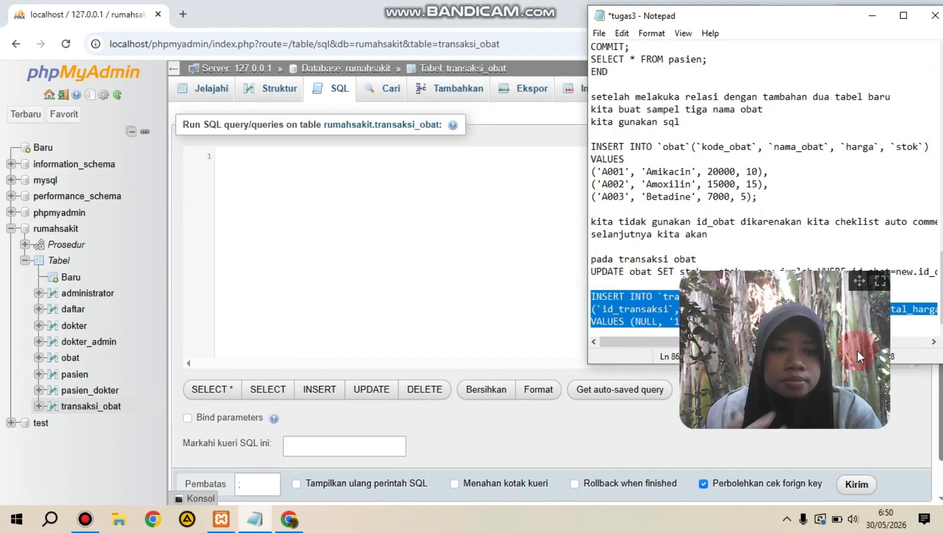
right_click(908, 332)
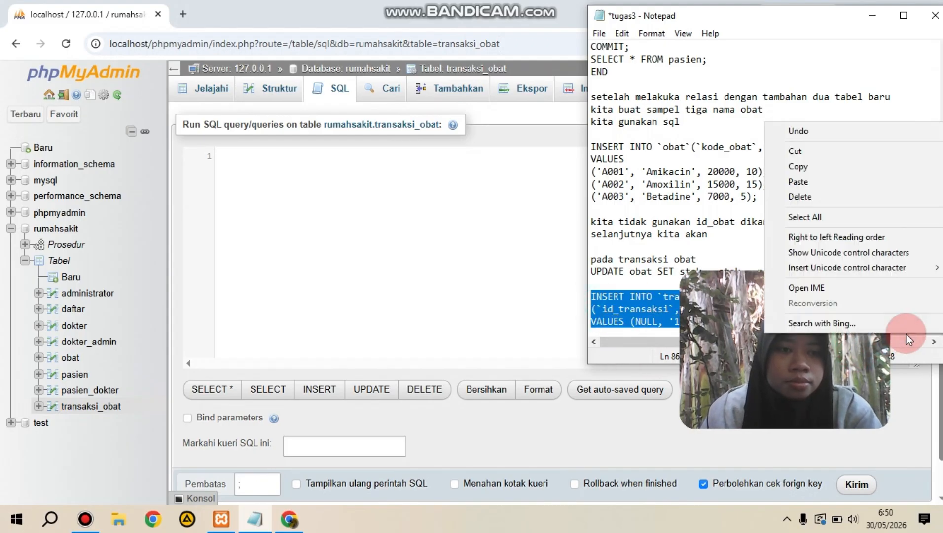
left_click(834, 166)
left_click(366, 163)
key("ctrl+v")
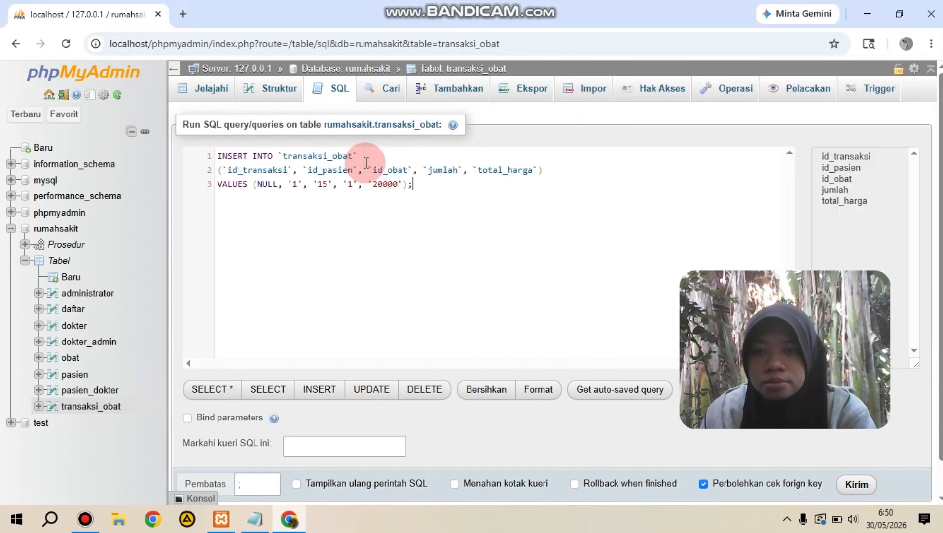
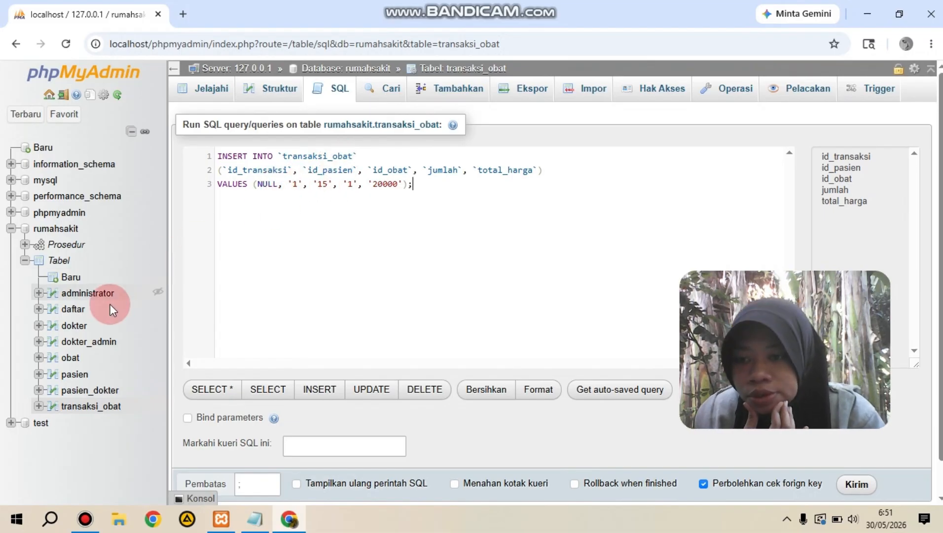
Step: Browse the obat table to look up the medicines' id_obat values, discarding the unsaved INSERT query
left_click(87, 374)
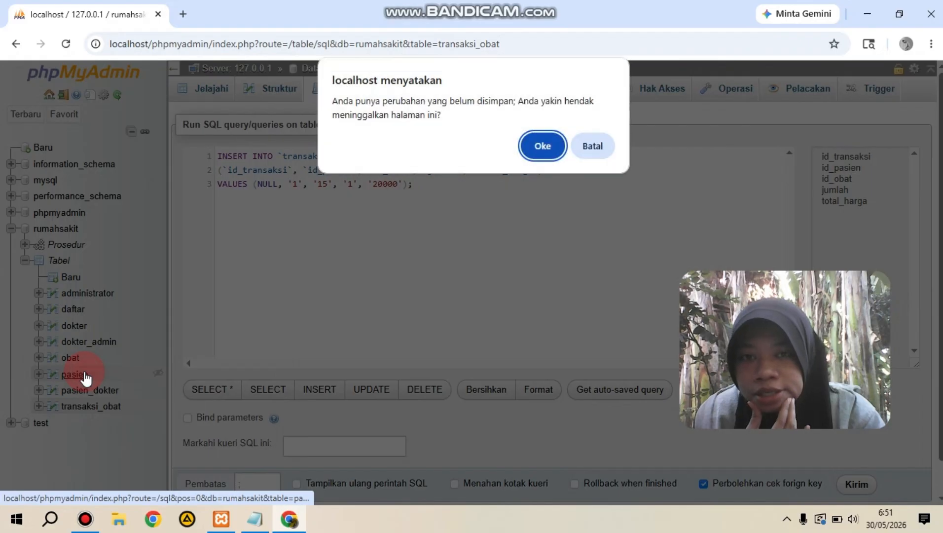
left_click(593, 145)
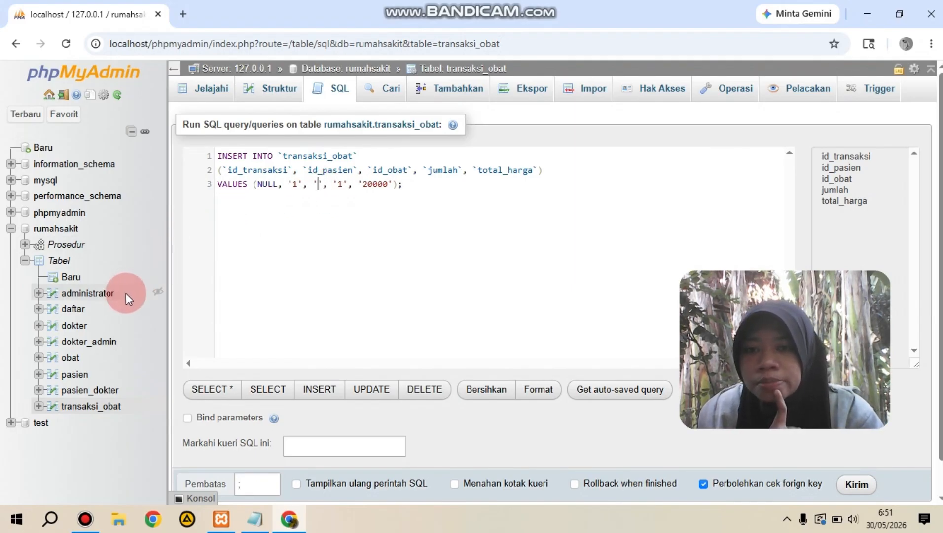
left_click(75, 362)
left_click(538, 139)
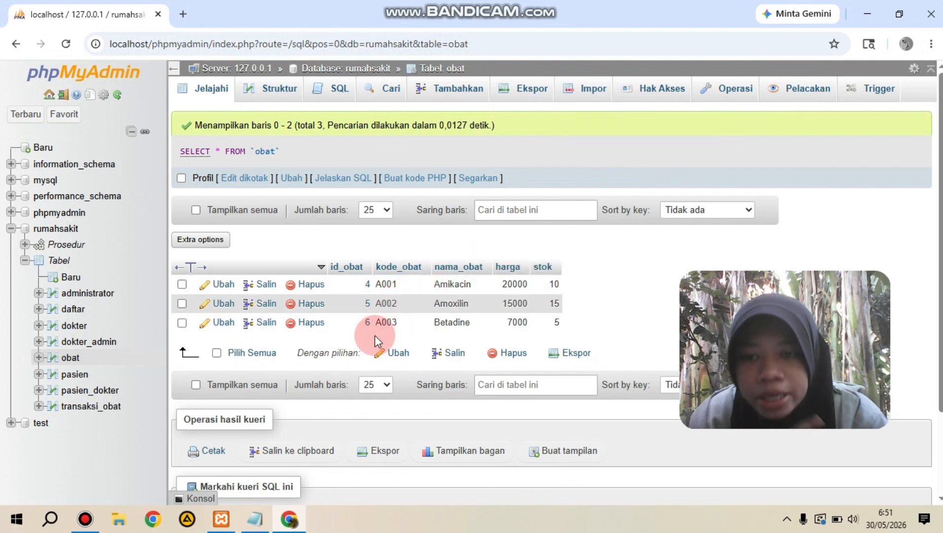
Step: Reopen the SQL query editor for transaksi_obat and replace the default SELECT query with the copied INSERT INTO transaksi_obat statement
left_click(93, 406)
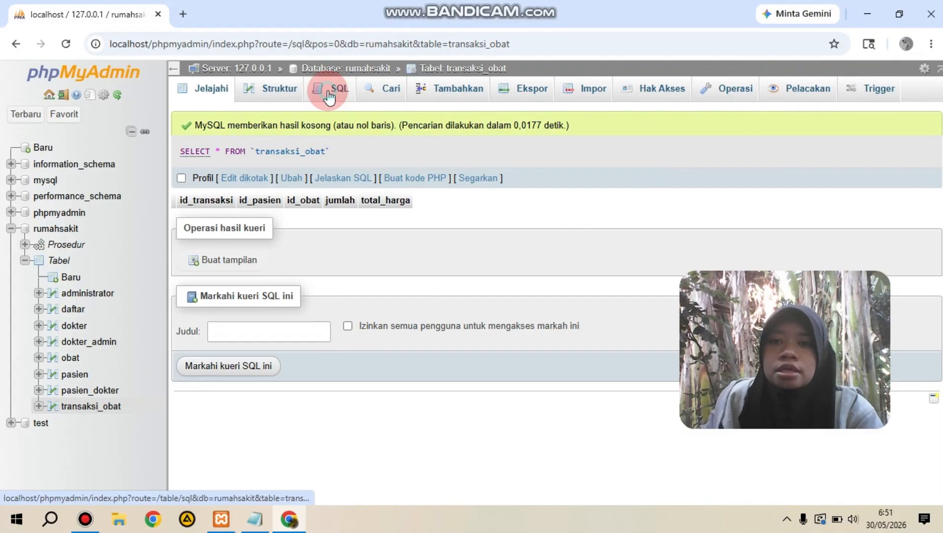
left_click(329, 96)
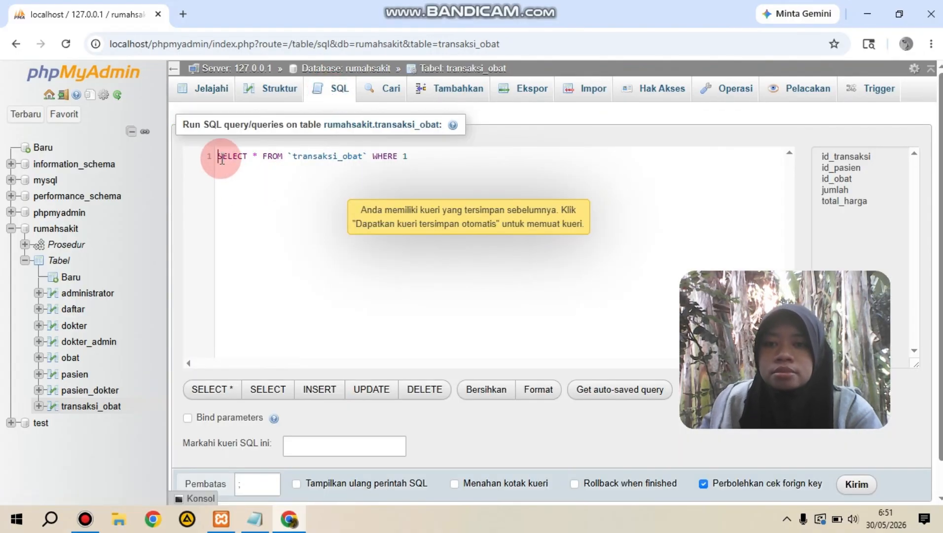
left_click_drag(435, 162, 205, 158)
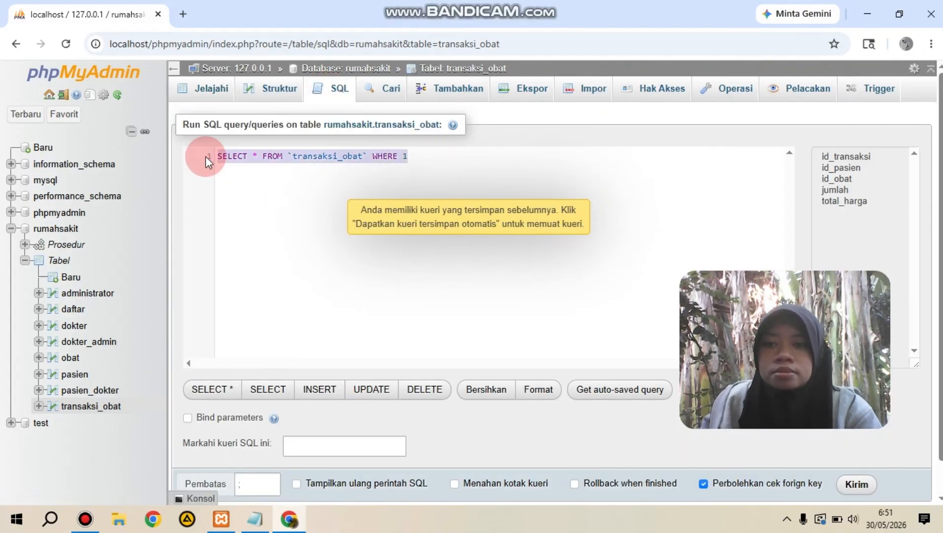
key("BackSpace")
type("v")
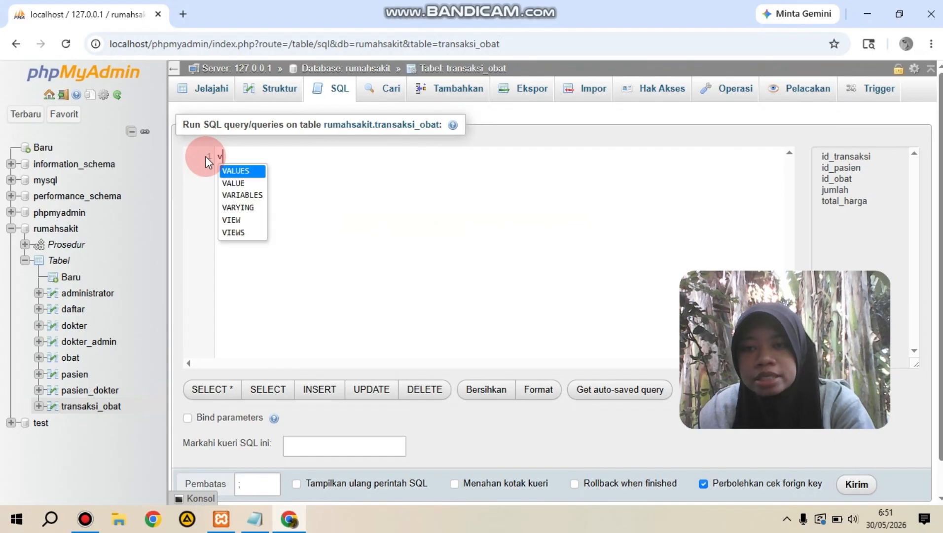
key("BackSpace")
type("INSERT INTO `transaksi_obat` (`id_transaksi`, `id_pasien`, `id_obat`, `jumlah`, `total_harga`) VALUES (NULL, '1', '15', '1', '20000');")
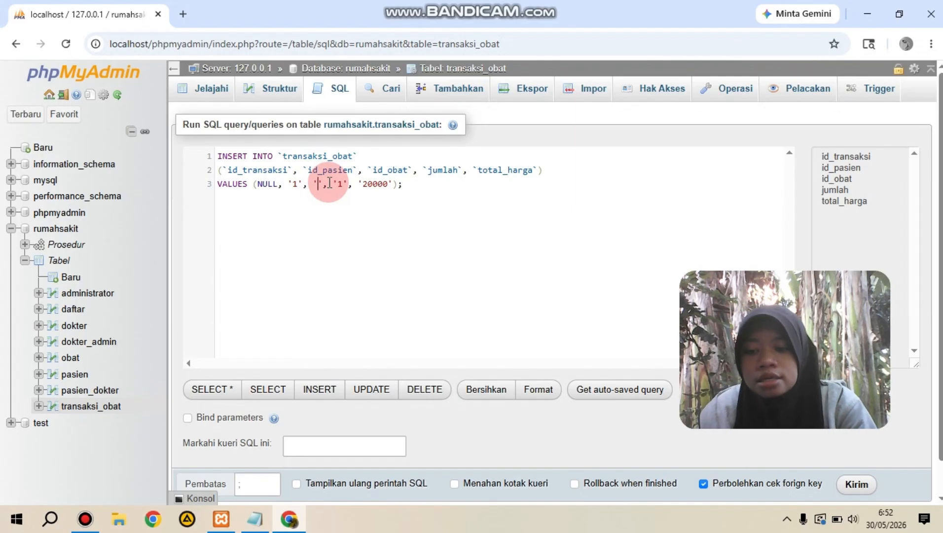
Step: Set the id_obat value in the INSERT statement to '4' and run the query
type("4")
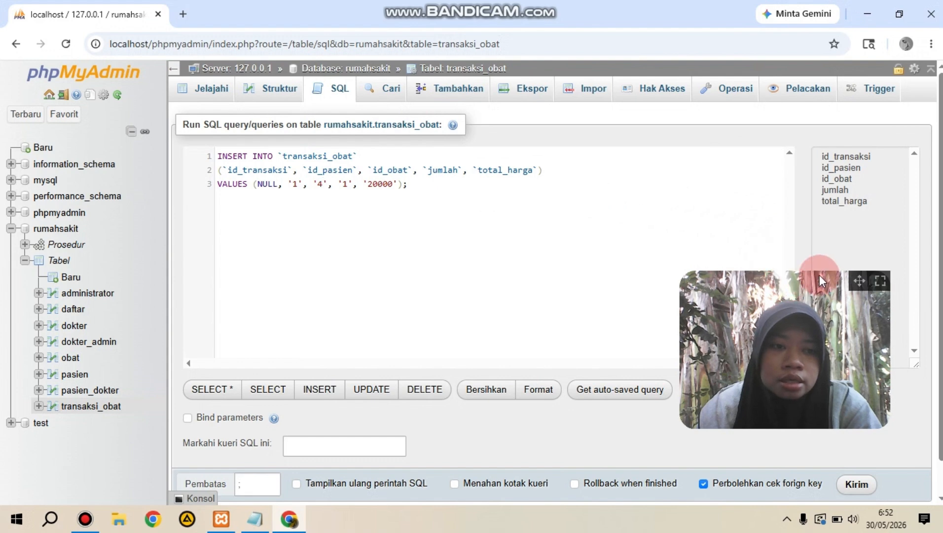
mouse_move(858, 278)
left_click_drag(859, 280, 847, 107)
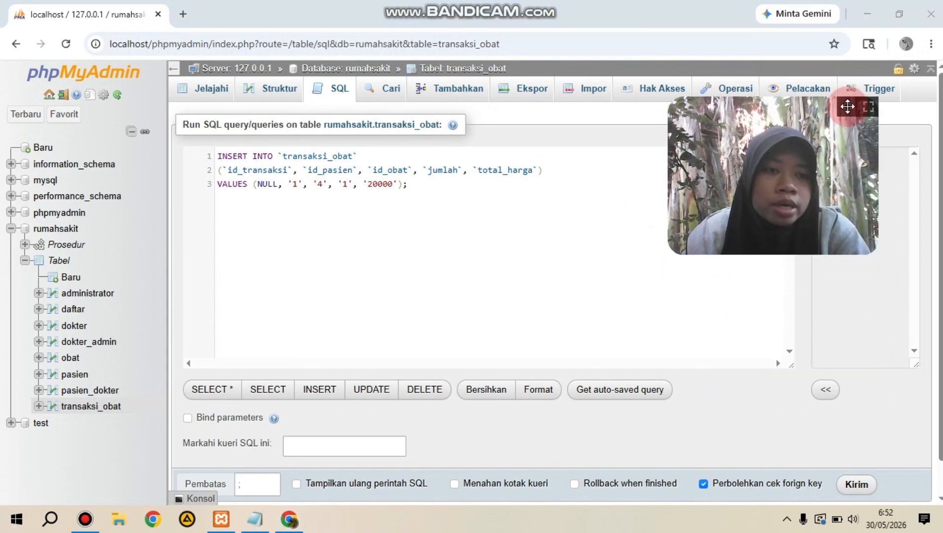
left_click(858, 485)
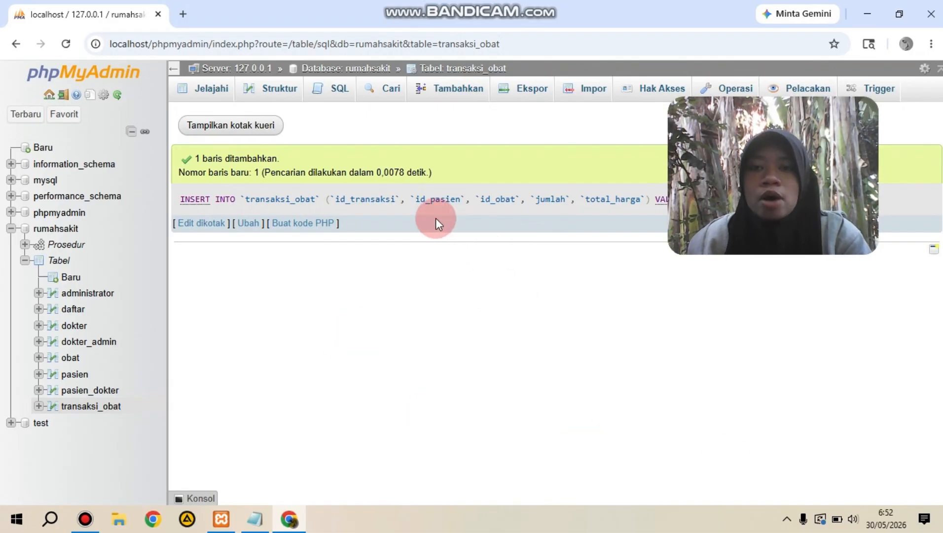
Step: Check the medicine stock in the obat table and the inserted record in the transaksi_obat table
left_click(74, 357)
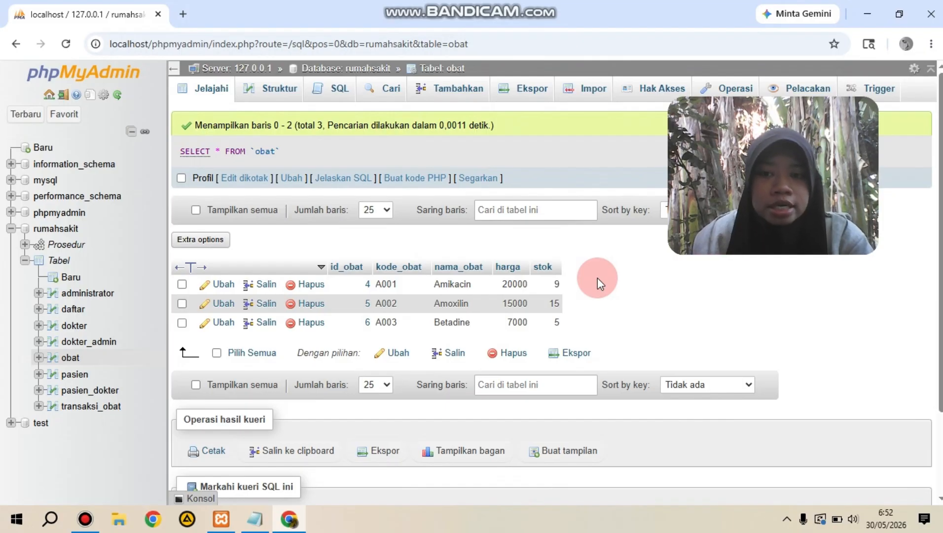
left_click(106, 407)
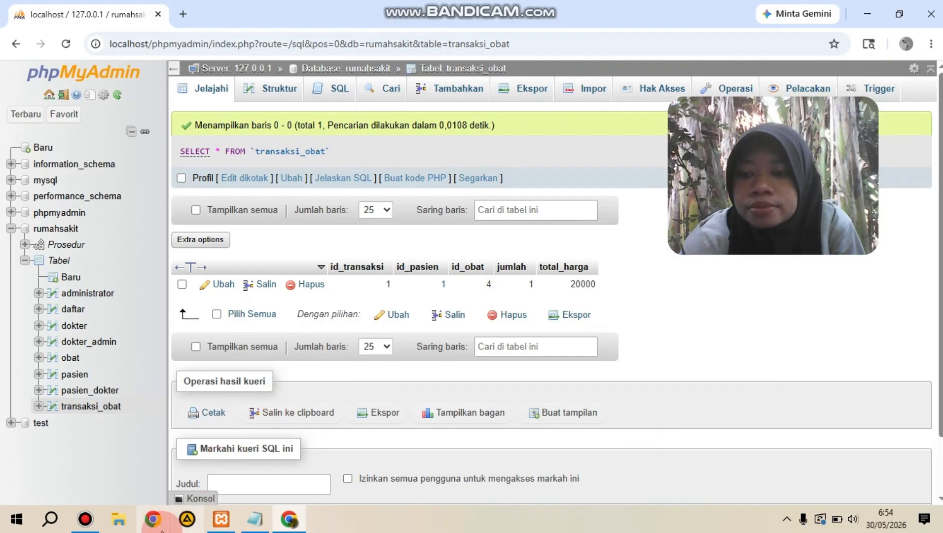
left_click(86, 522)
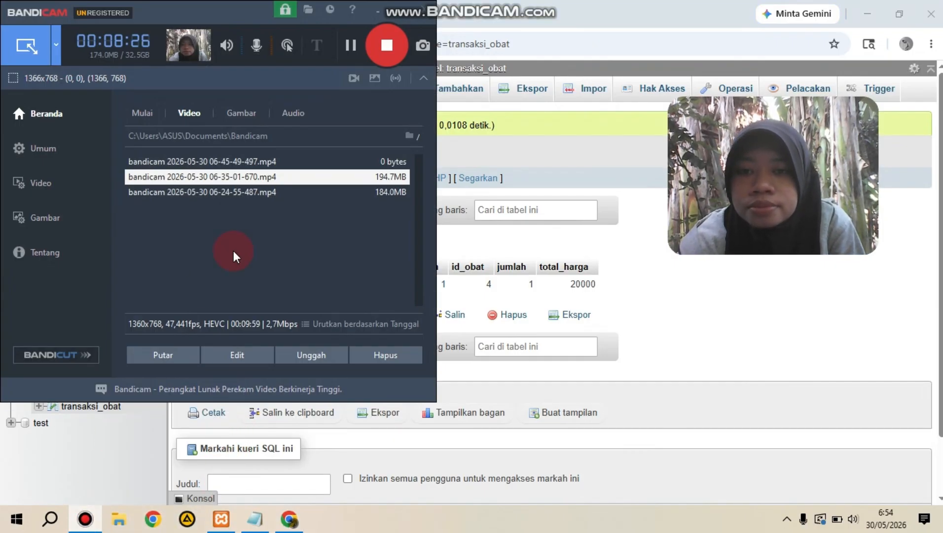
left_click(386, 45)
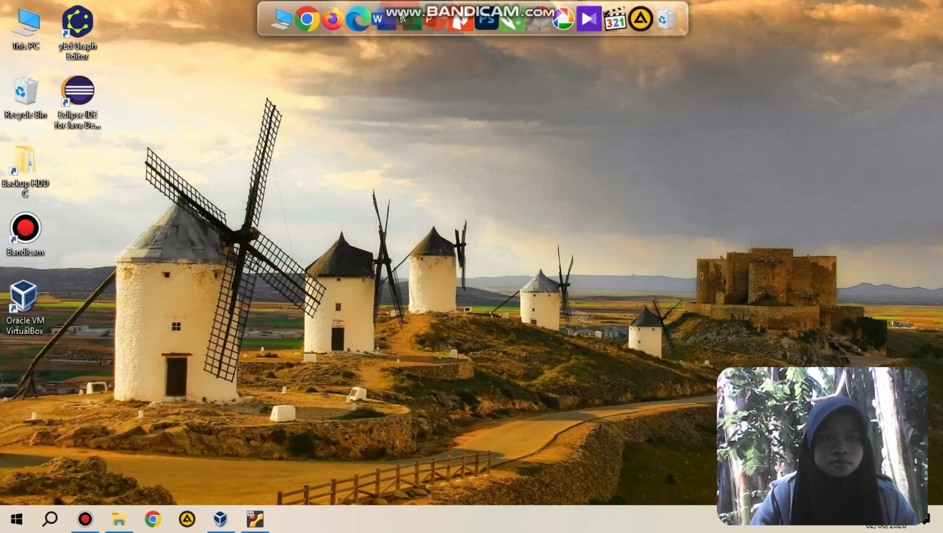
left_click(718, 232)
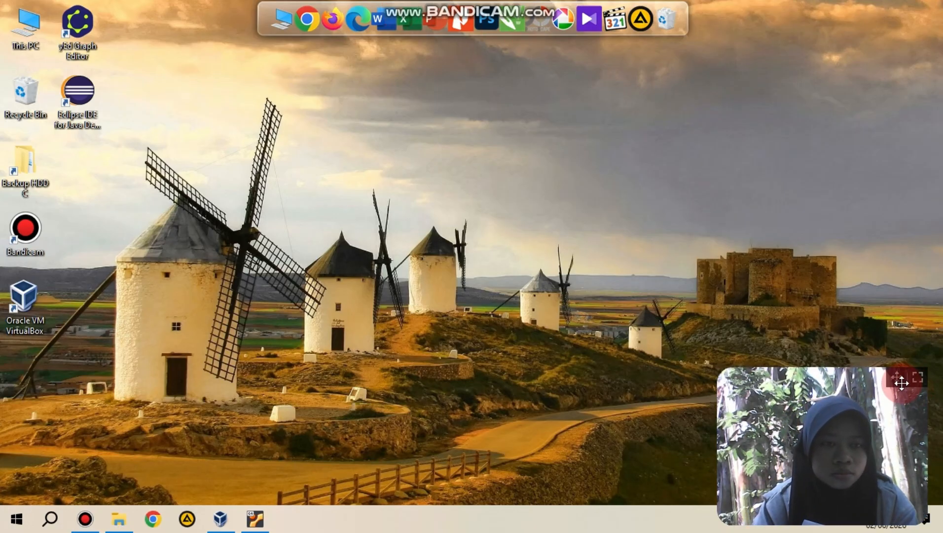
left_click_drag(899, 421, 918, 430)
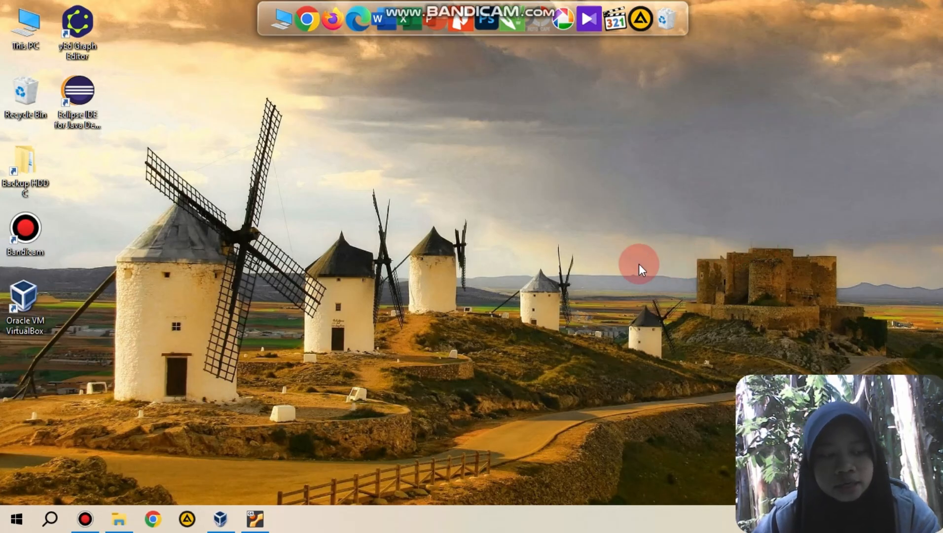
Step: Search Windows for cmd, open Command Prompt, and close the surplus windows so only one remains
left_click(57, 518)
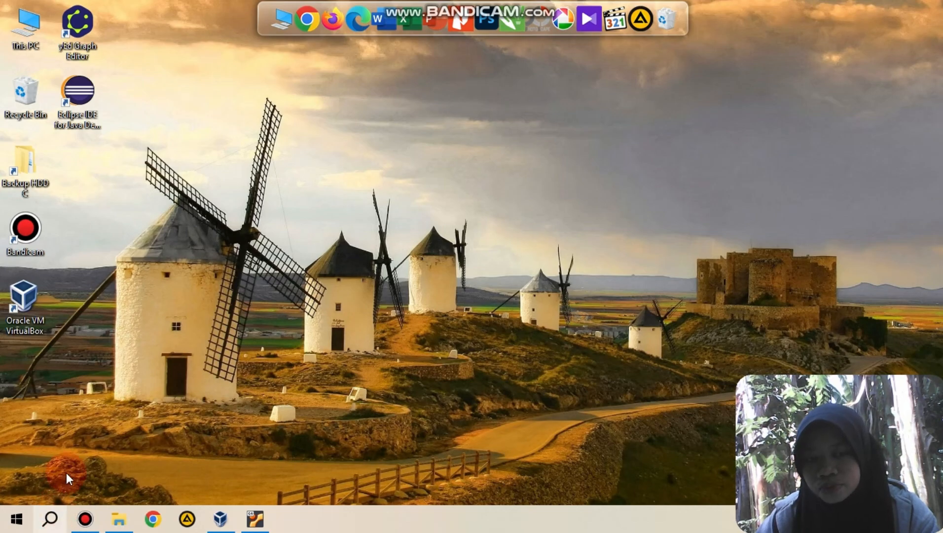
type("cm")
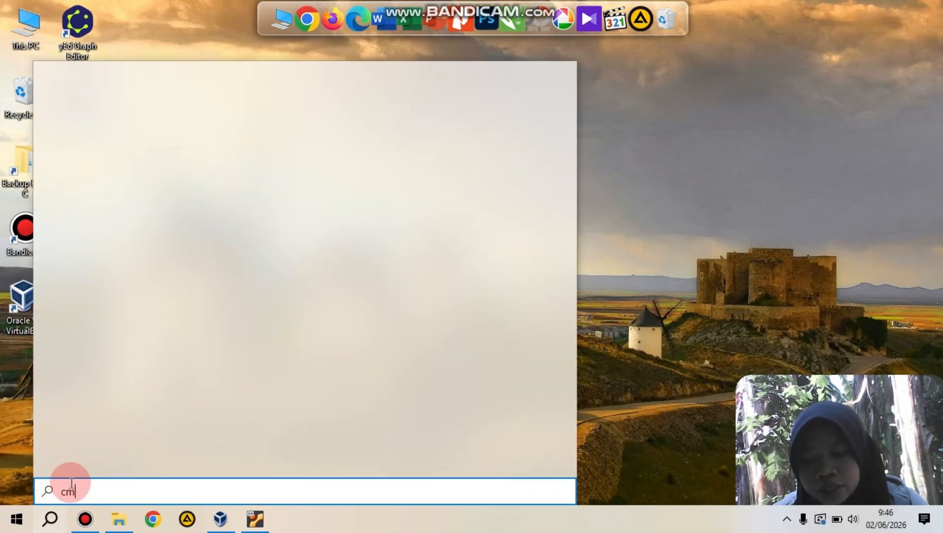
type("d")
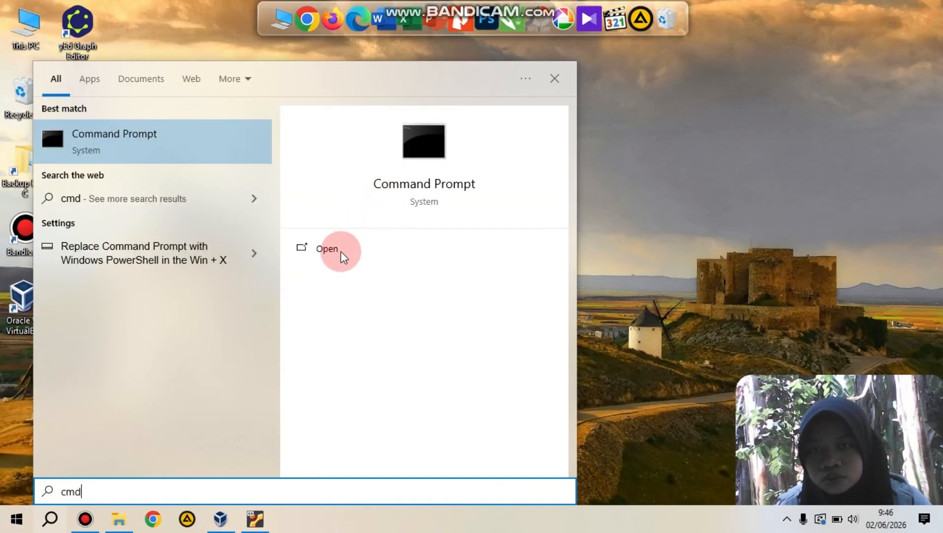
left_click(335, 254)
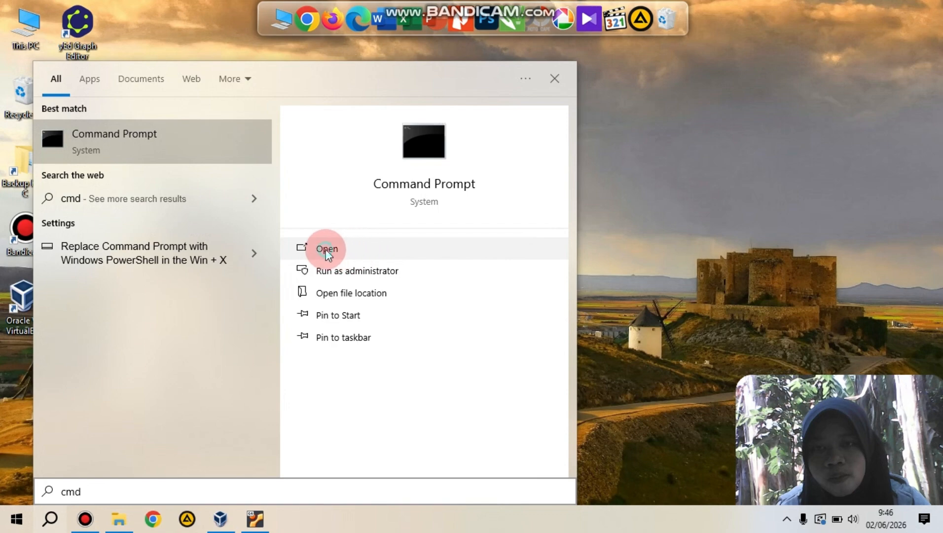
left_click(331, 246)
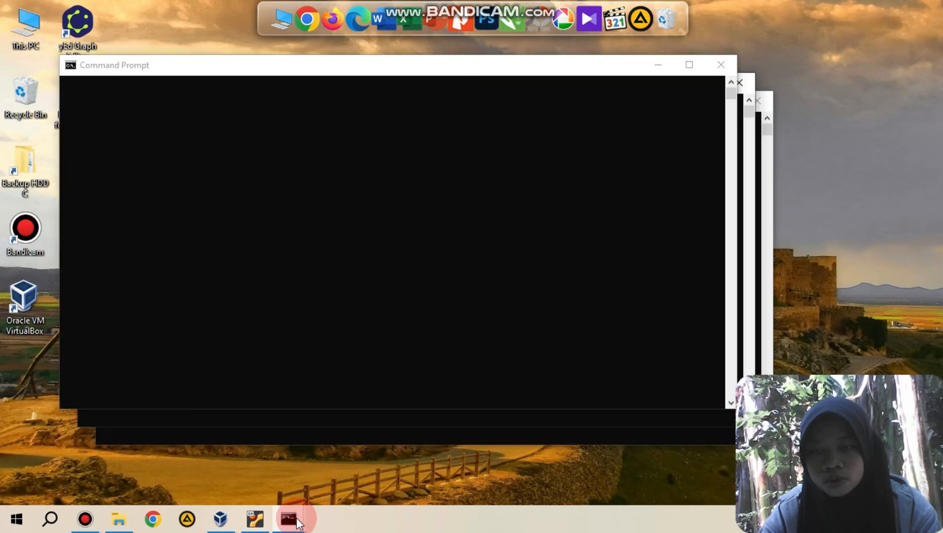
left_click(720, 65)
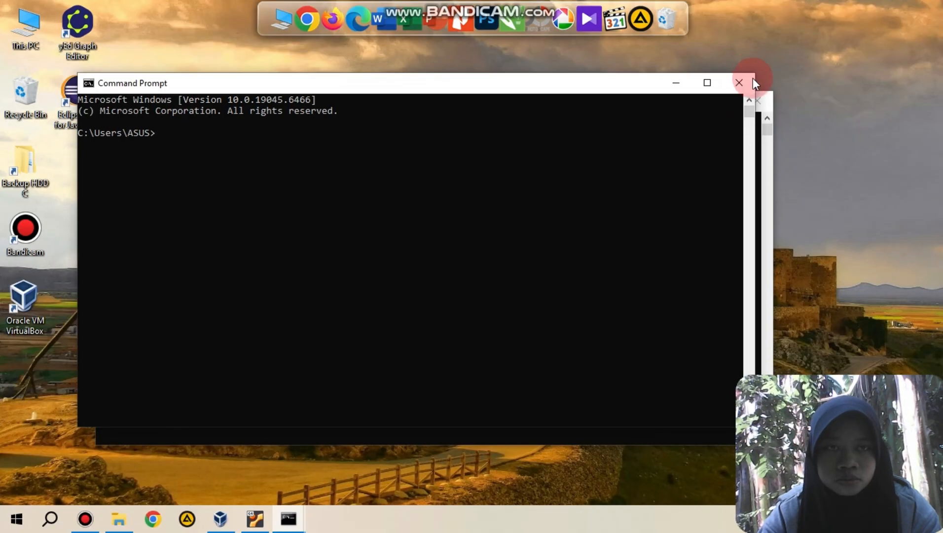
left_click(740, 82)
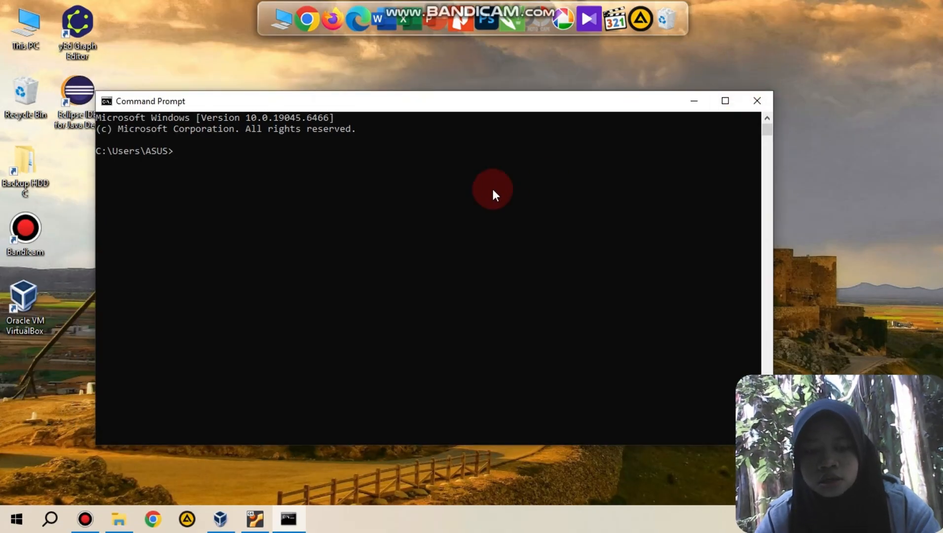
Step: Run ipconfig in Command Prompt to view the Windows host's network configuration
type("ifgo")
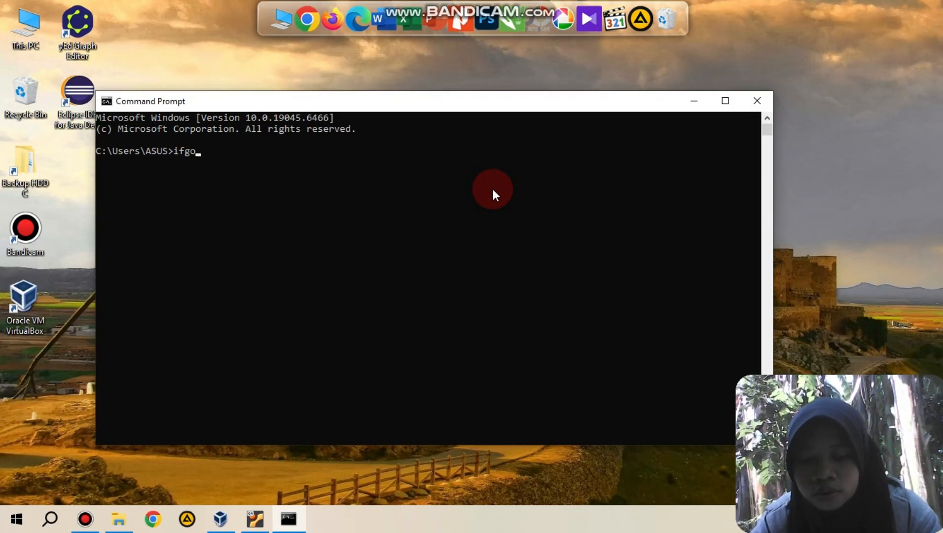
key("BackSpace")
key("BackSpace")
key("BackSpace")
type("pconfig")
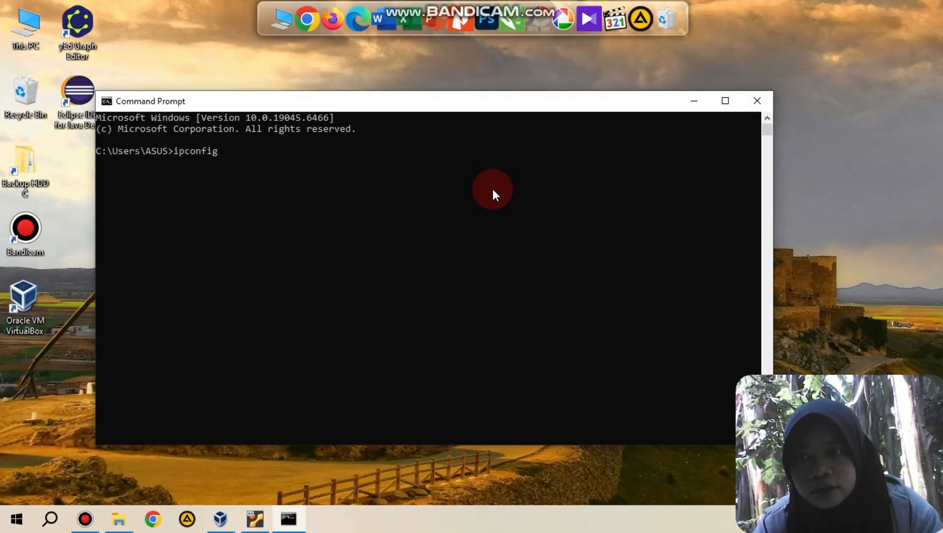
key("Return")
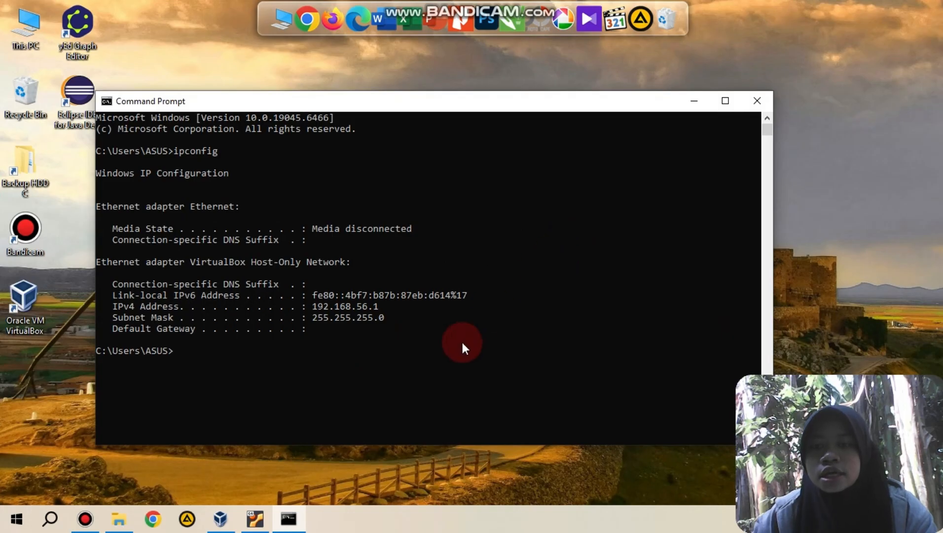
Step: Switch to the running Ubuntu1 machine in Oracle VM VirtualBox and unlock its session by entering the account password
left_click(256, 518)
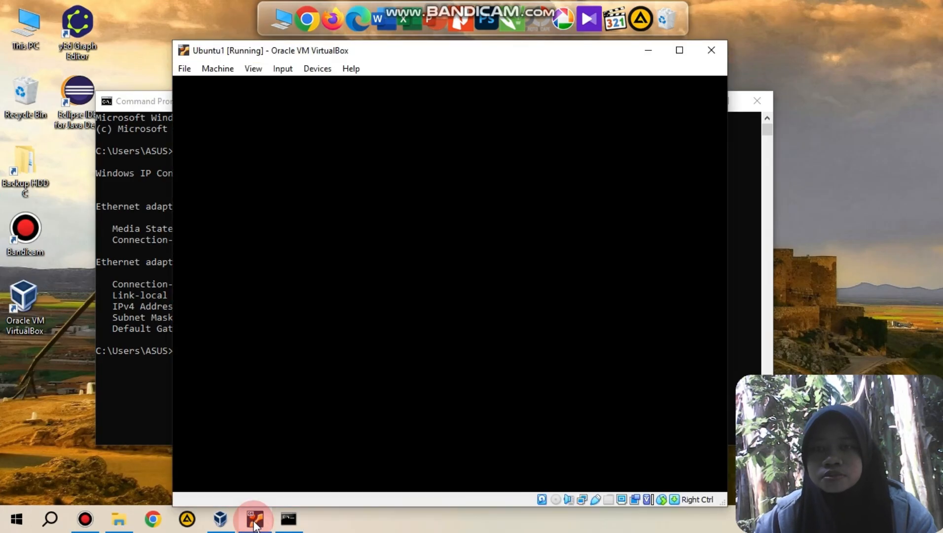
left_click(422, 315)
left_click(454, 339)
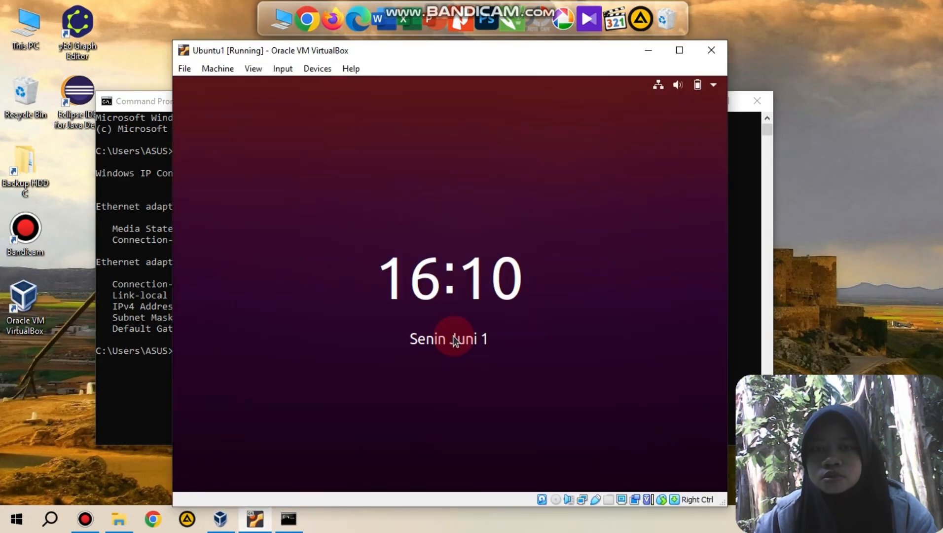
left_click(407, 323)
left_click(427, 299)
left_click(436, 363)
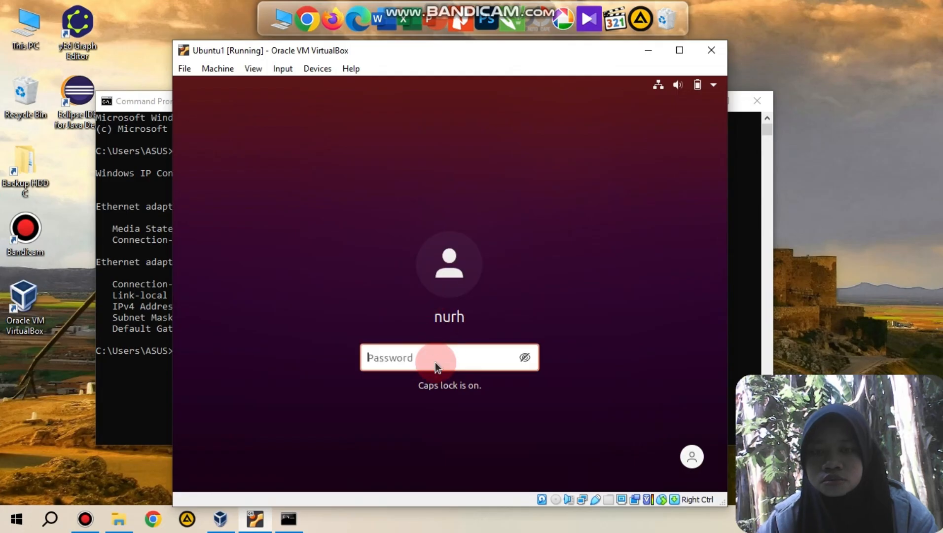
key("Caps_Lock")
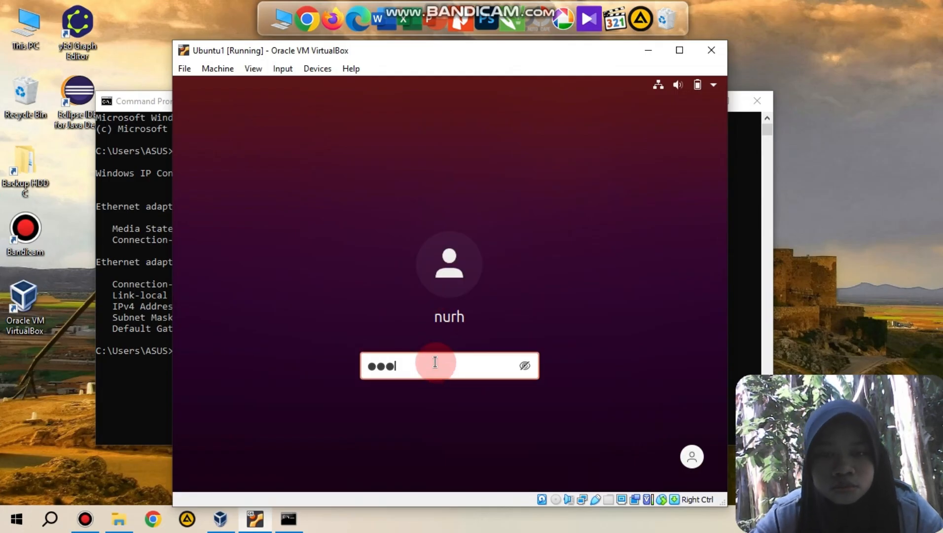
key("Return")
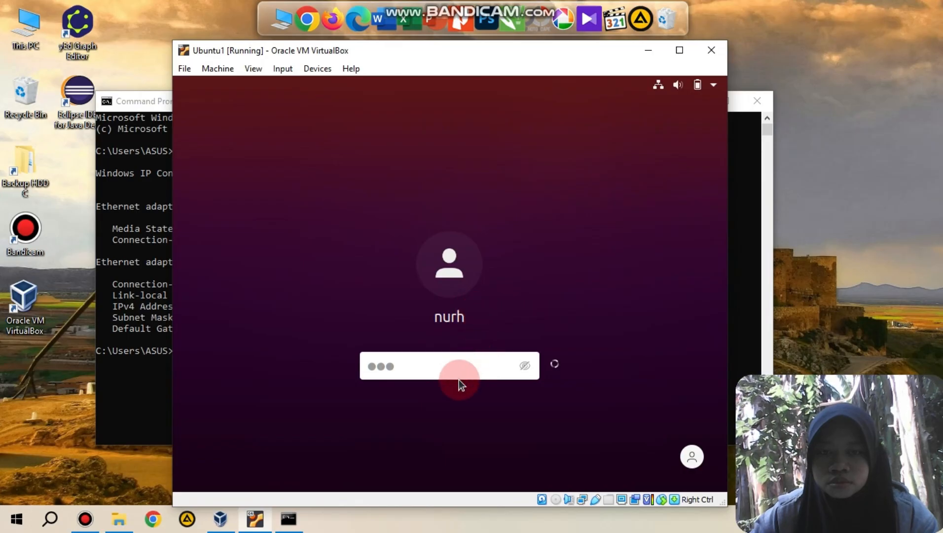
left_click(449, 318)
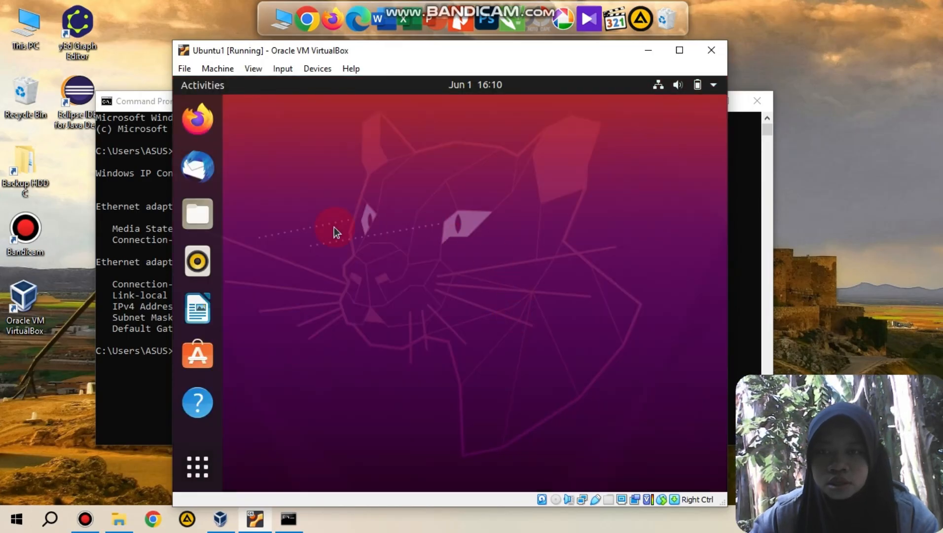
Step: Search Ubuntu's applications for "ter" and open Terminal
left_click(197, 464)
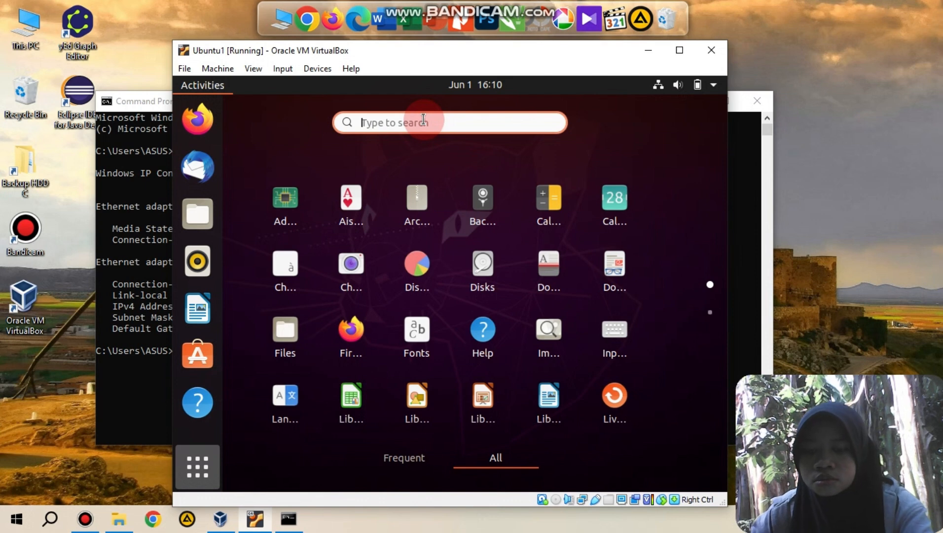
type("ter")
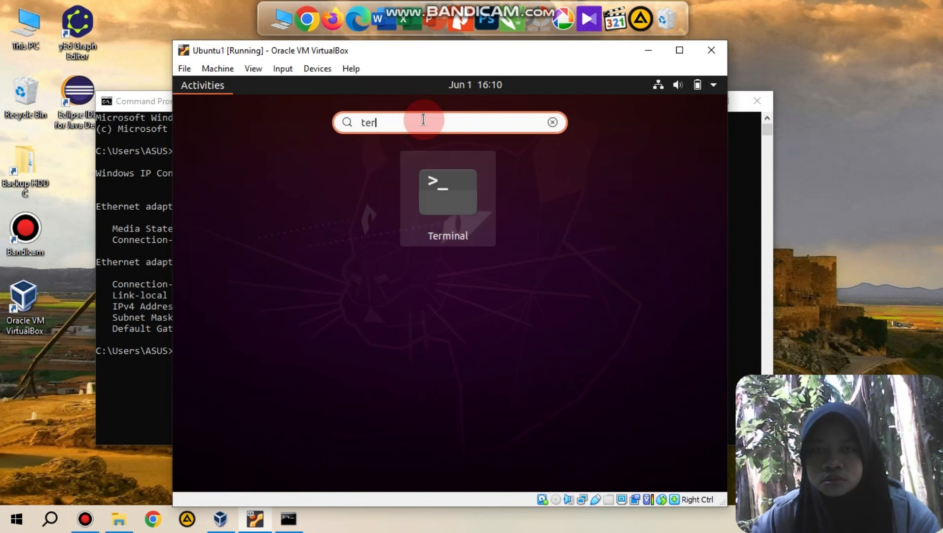
left_click(471, 189)
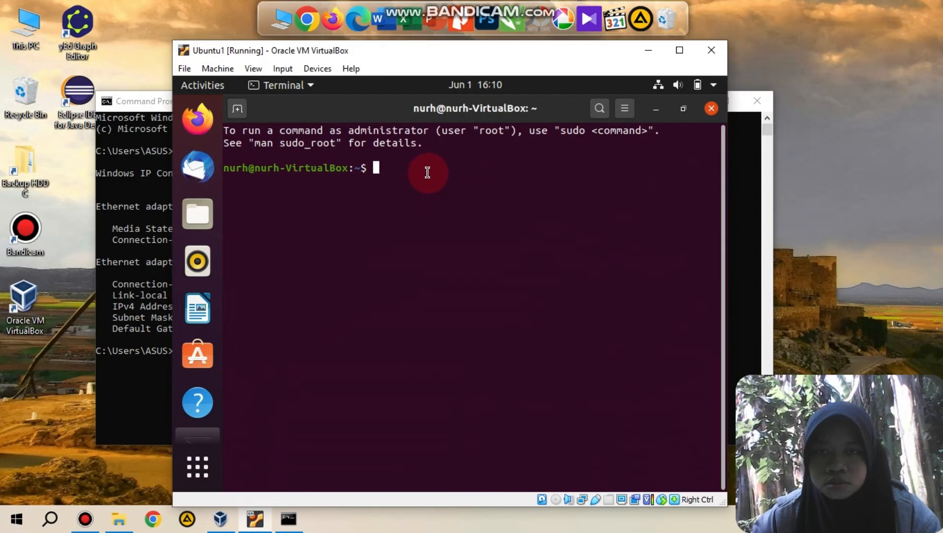
Step: Try to display the Ubuntu machine's network configuration with the ipconfig command in Terminal
type("ip")
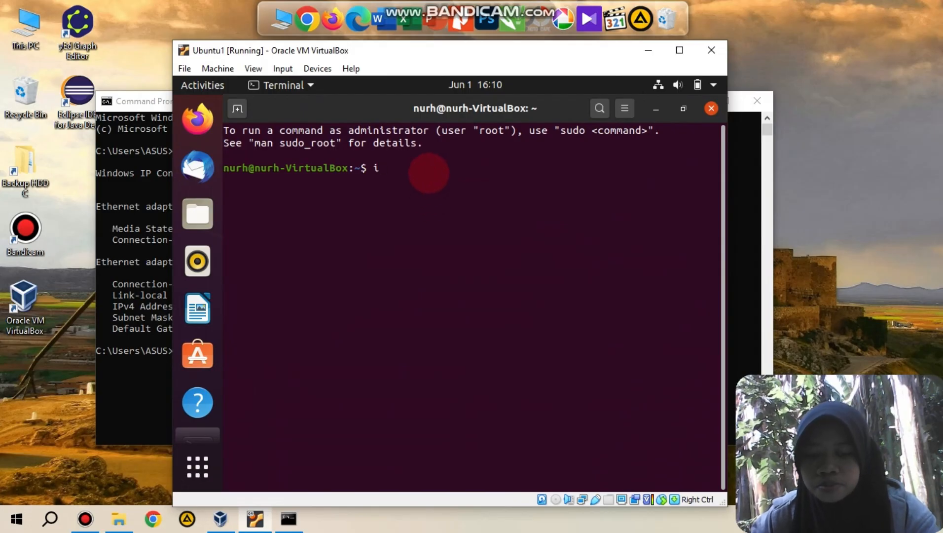
type("config")
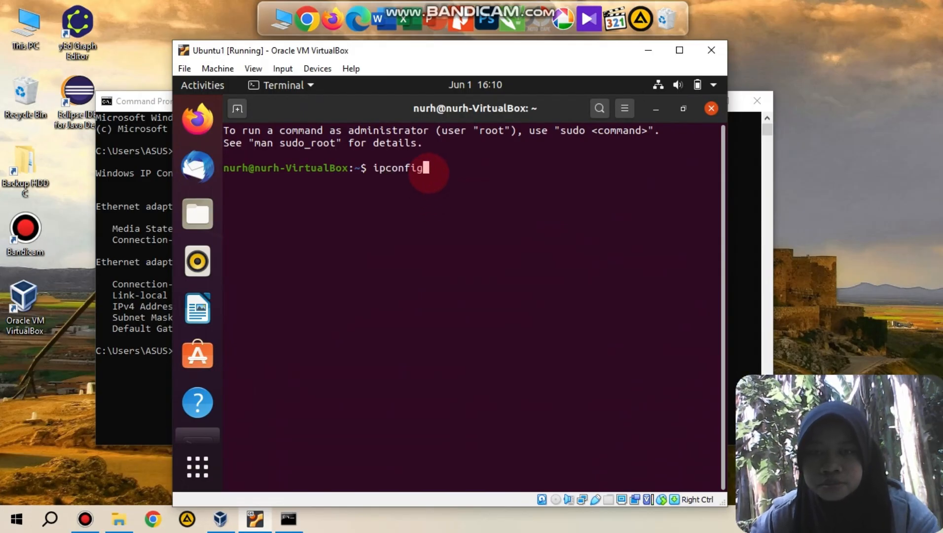
key("Return")
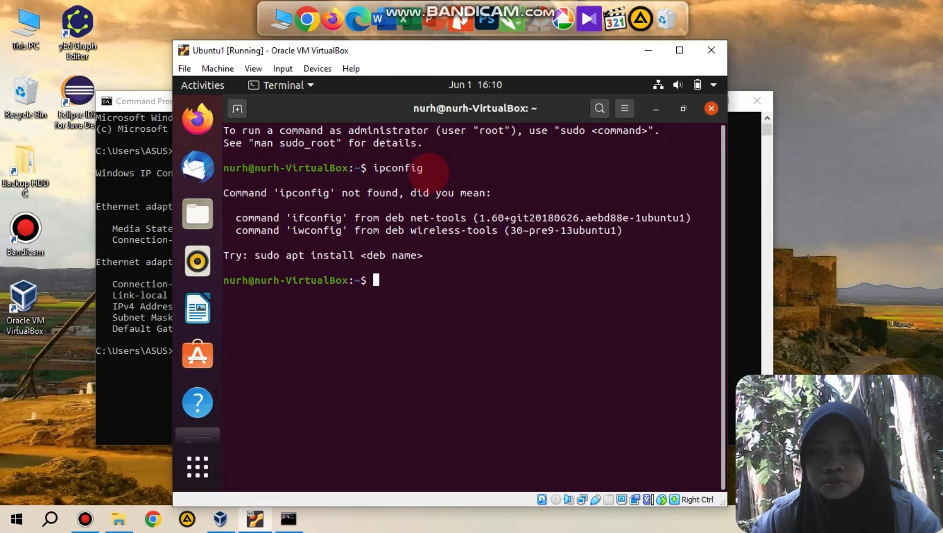
Step: Run "ip a" in the Ubuntu Terminal to view the virtual machine's network interfaces and addresses
key("Up")
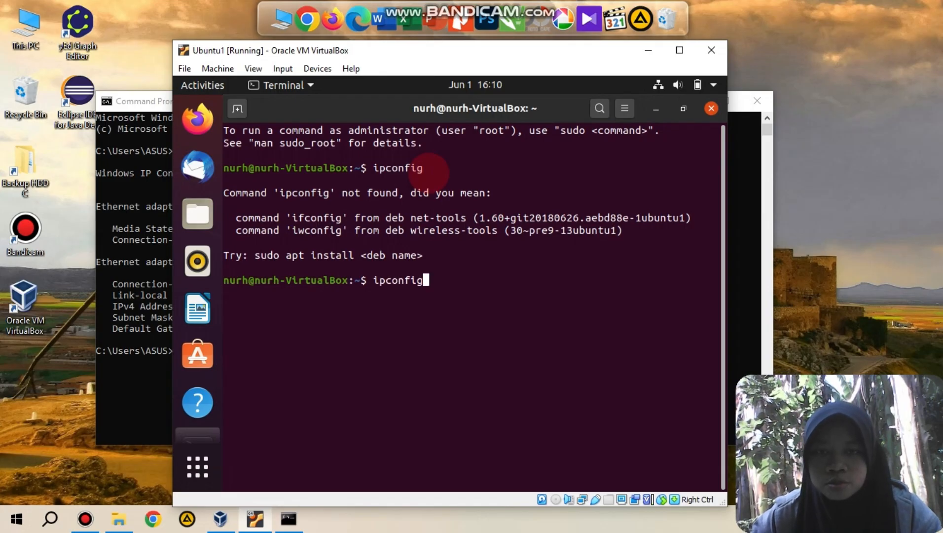
key("BackSpace")
key("BackSpace")
key("BackSpace")
key("BackSpace")
key("BackSpace")
key("BackSpace")
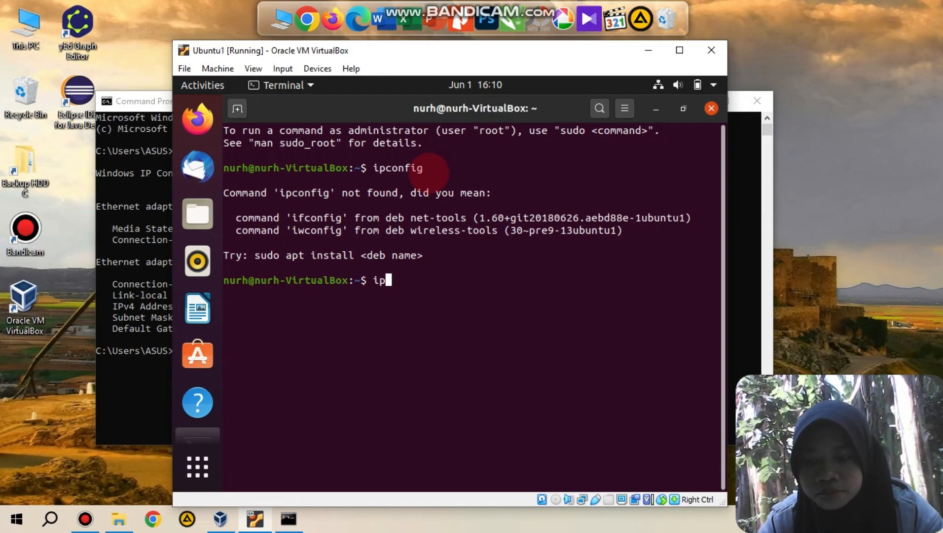
type("a")
key("Return")
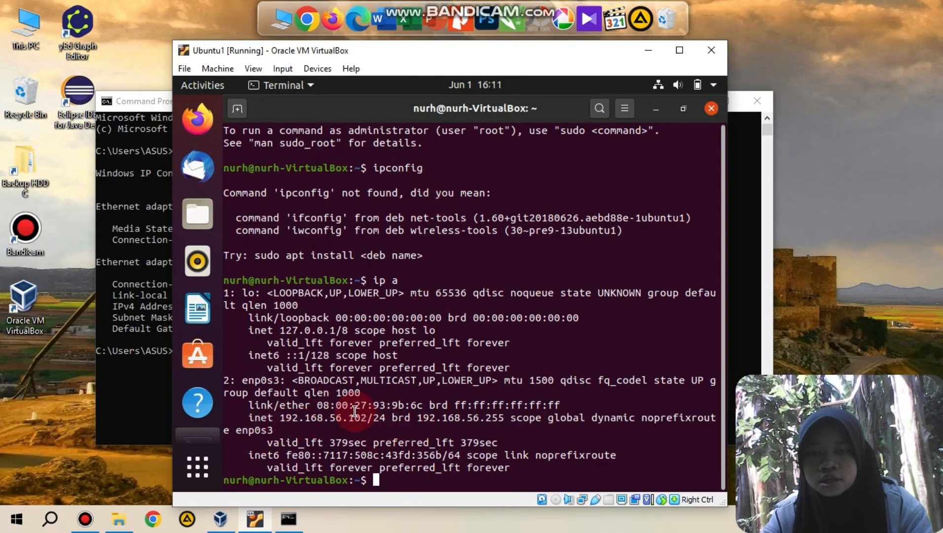
Step: Ping the Windows host at 192.168.56.1 from the Ubuntu Terminal
key("Up")
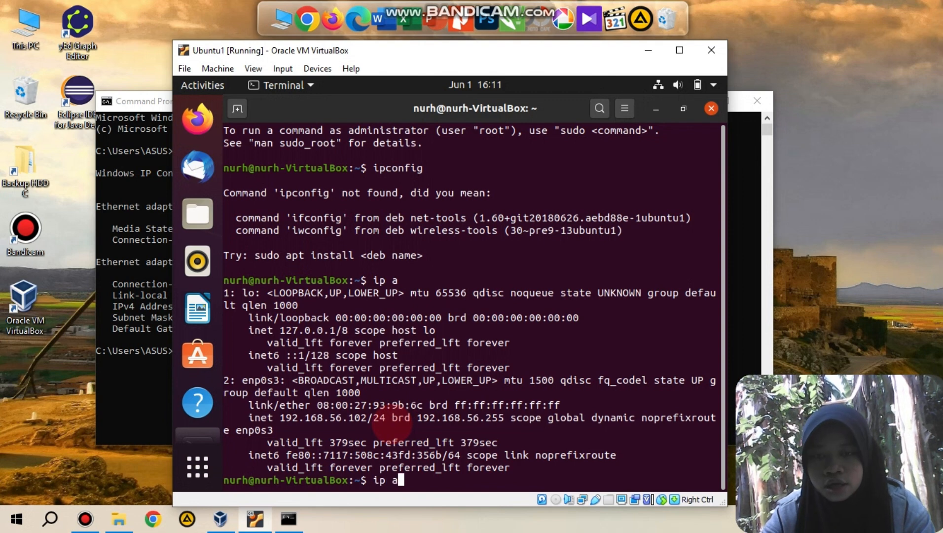
key("BackSpace")
key("BackSpace")
key("BackSpace")
key("BackSpace")
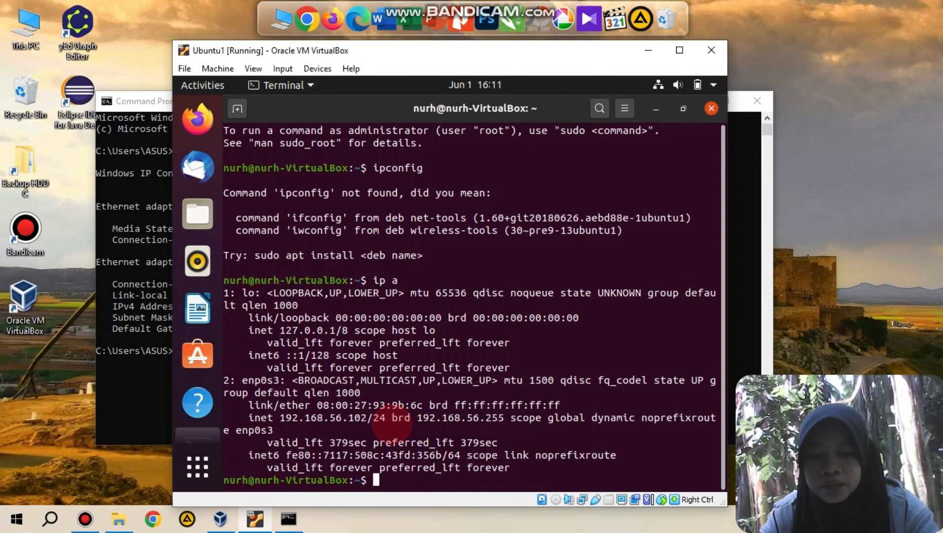
type("ping 1")
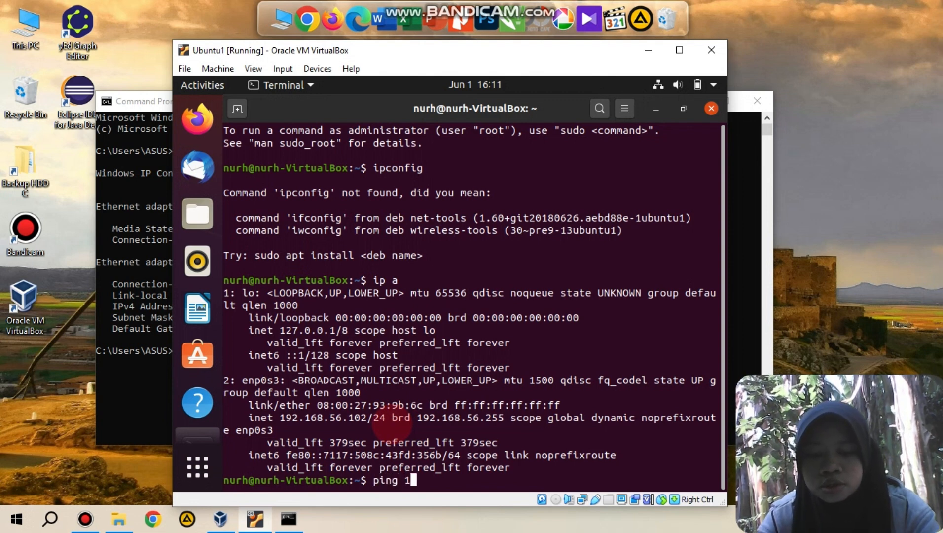
type("92.168.")
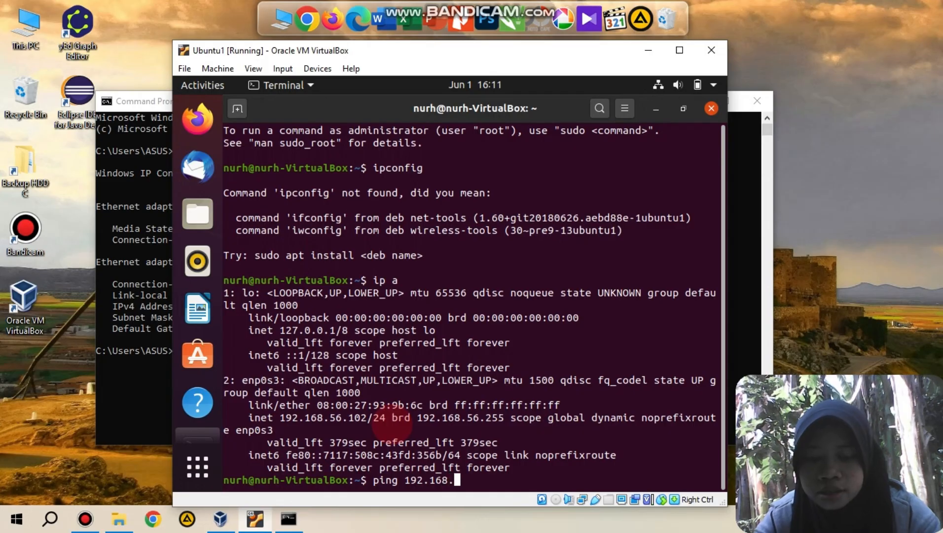
type("56.1")
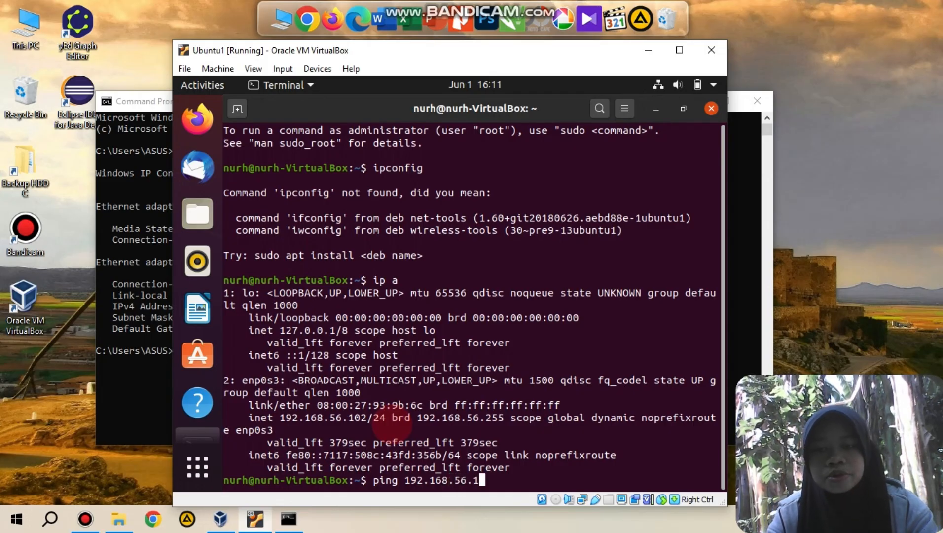
key("Return")
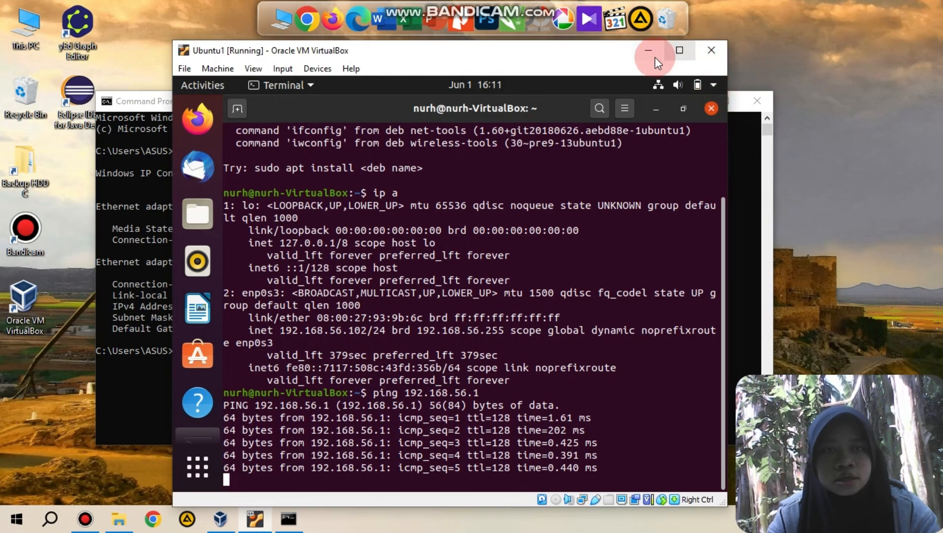
Step: Minimize the Ubuntu1 machine and ping it at 192.168.56.102 from the Windows Command Prompt
left_click(649, 50)
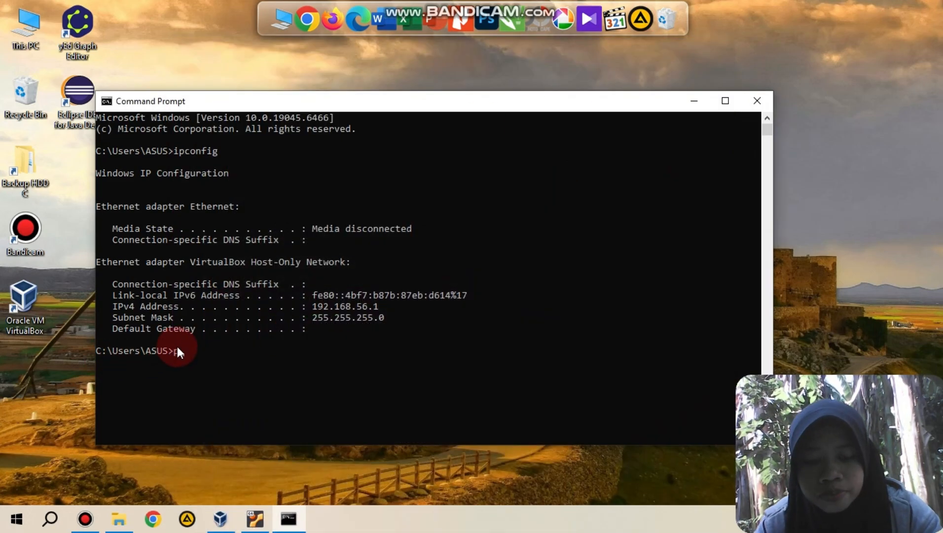
type("192")
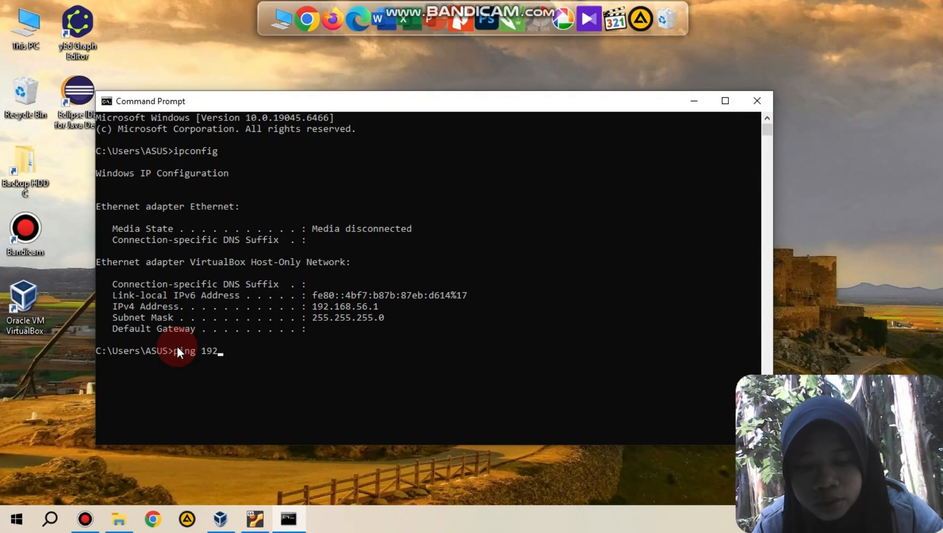
type(".168.56")
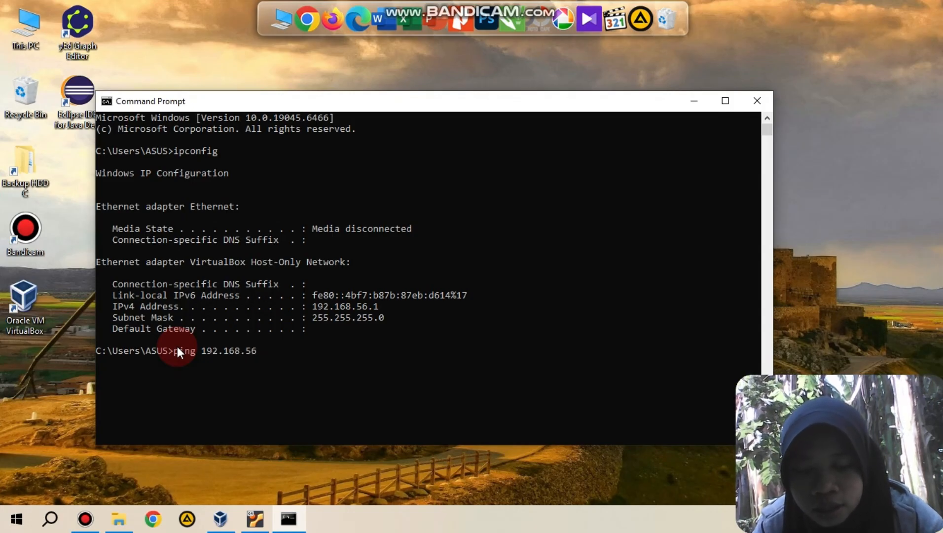
type(".102")
key("Return")
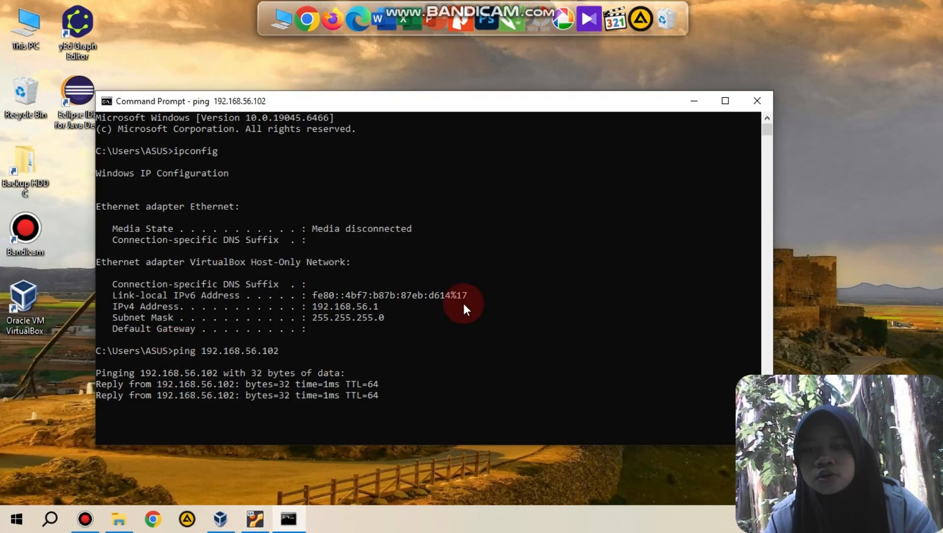
Step: Minimize Command Prompt, open XAMPP Control Panel through a Windows search, and start the Apache and MySQL modules
left_click(695, 101)
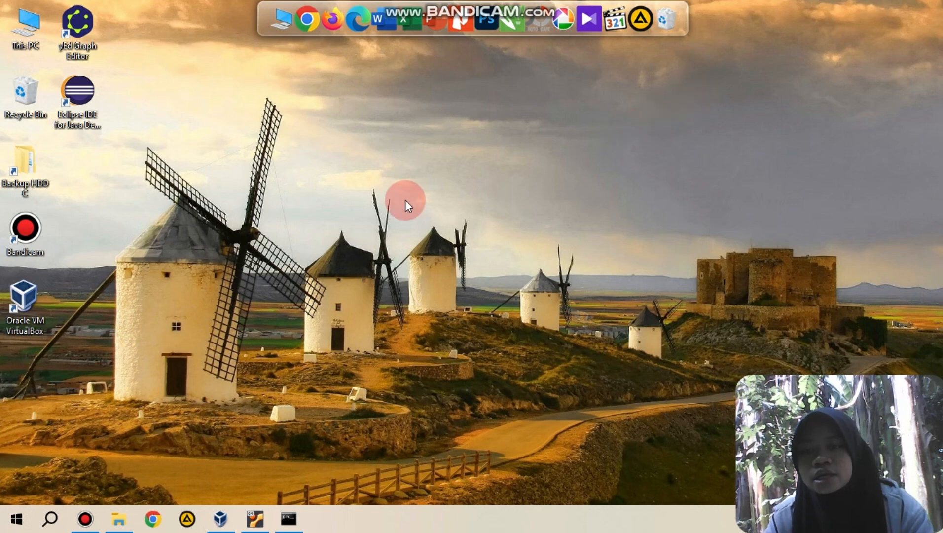
left_click(50, 518)
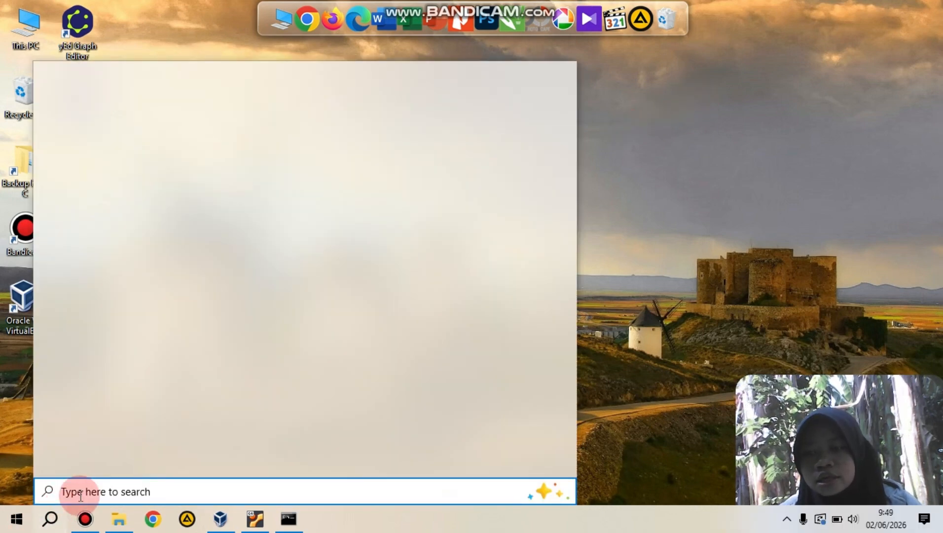
type("xa")
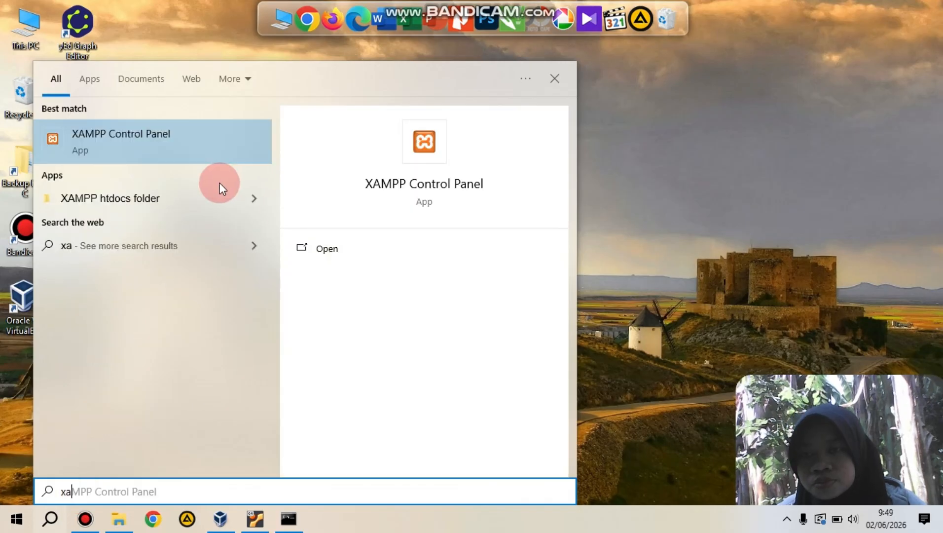
left_click(340, 245)
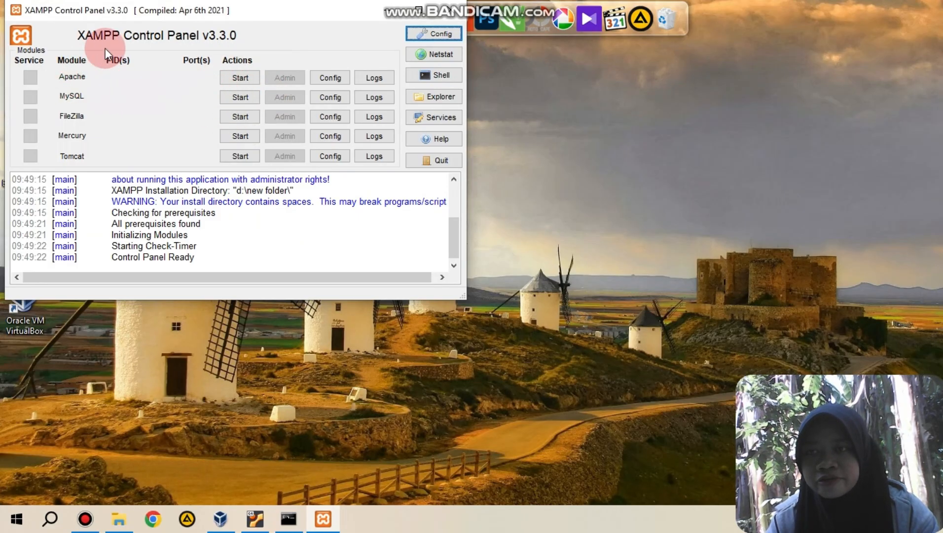
left_click(240, 78)
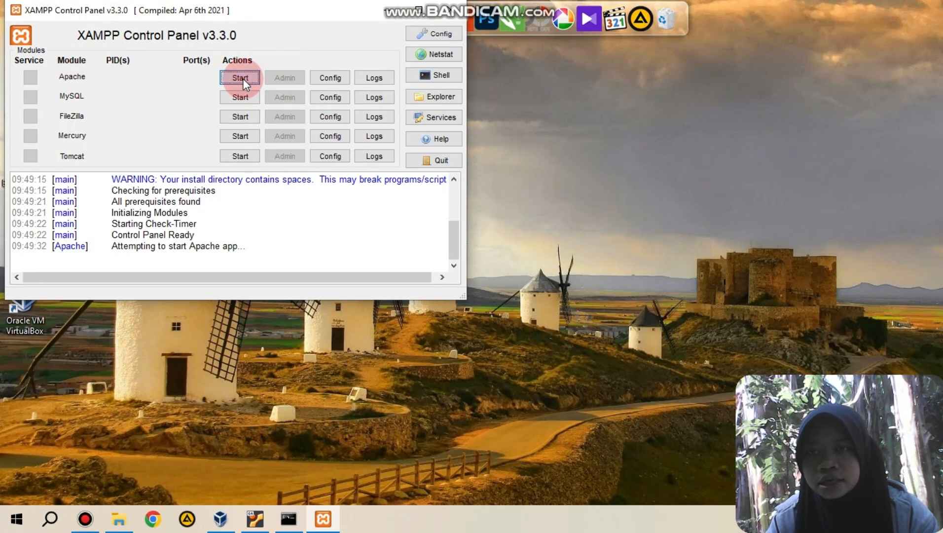
left_click(241, 97)
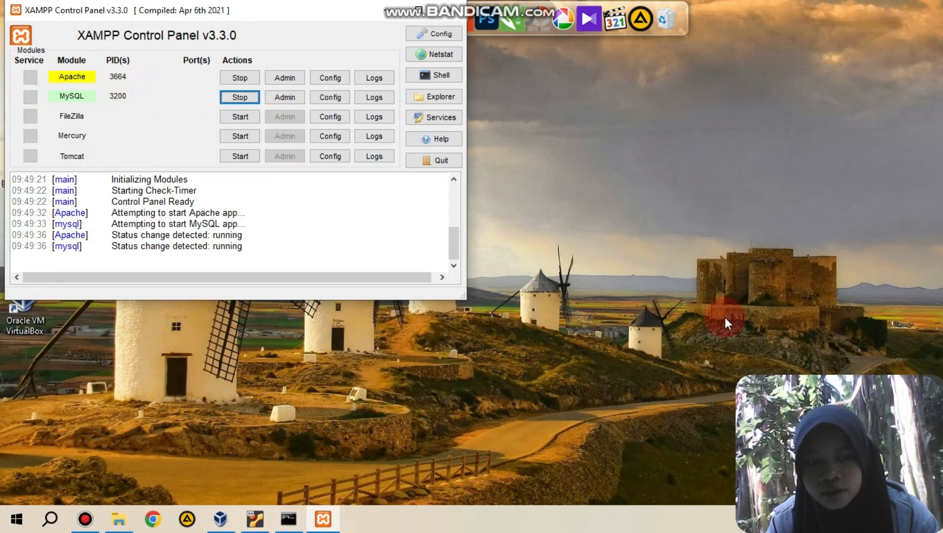
left_click_drag(913, 387, 912, 269)
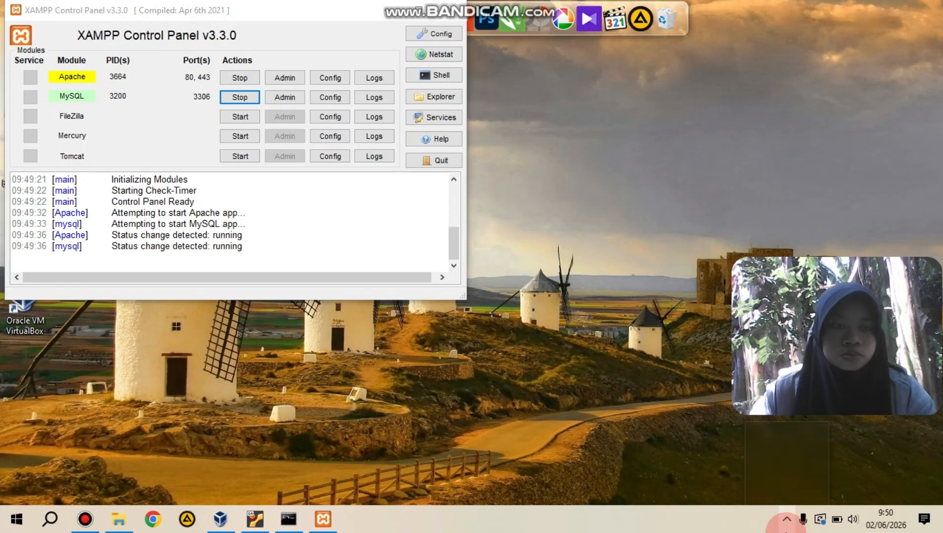
left_click(787, 519)
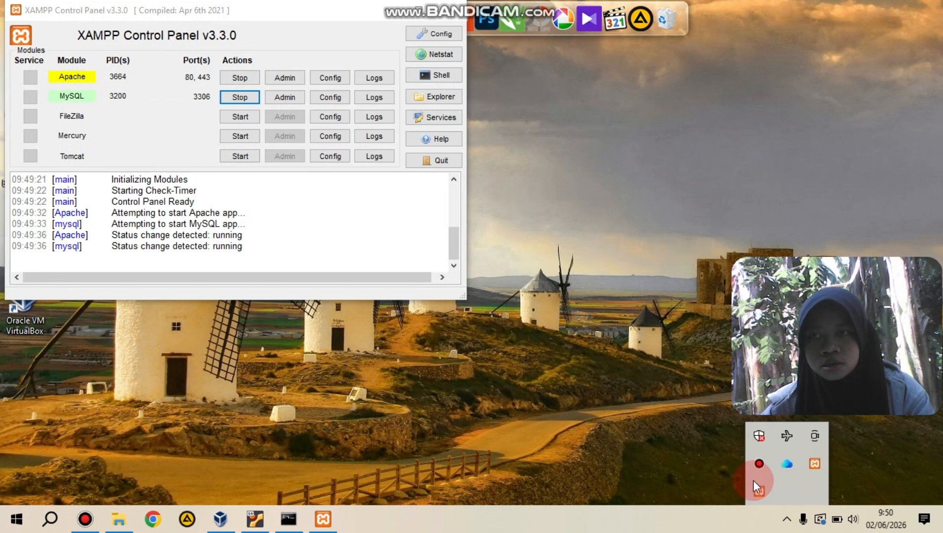
left_click(692, 451)
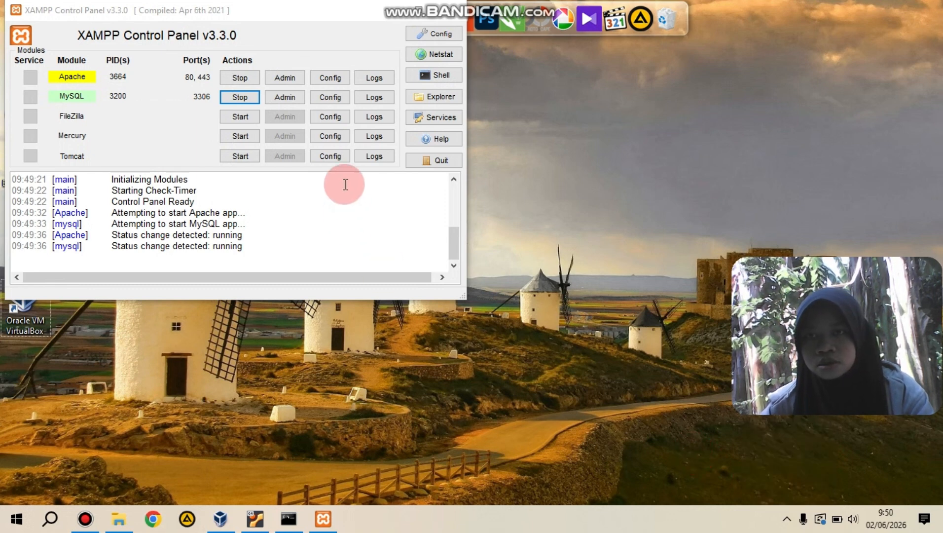
Step: Restart the Apache module in XAMPP Control Panel and open phpMyAdmin as the MySQL administration page
left_click(246, 79)
left_click(247, 80)
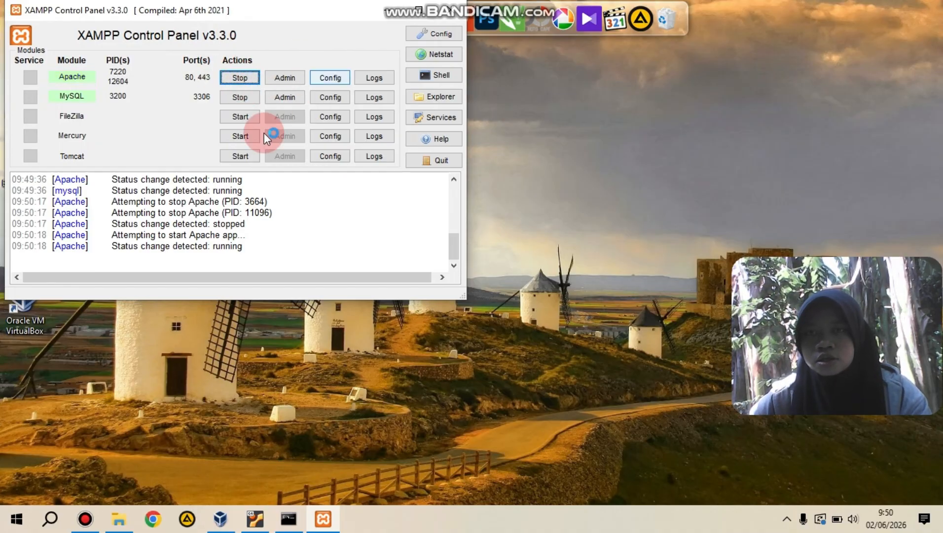
left_click(292, 97)
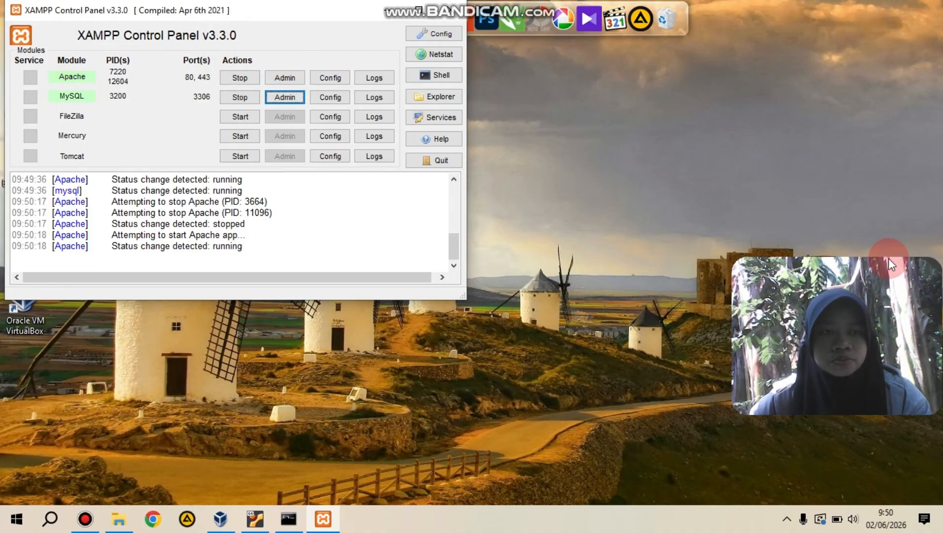
left_click_drag(912, 265, 917, 383)
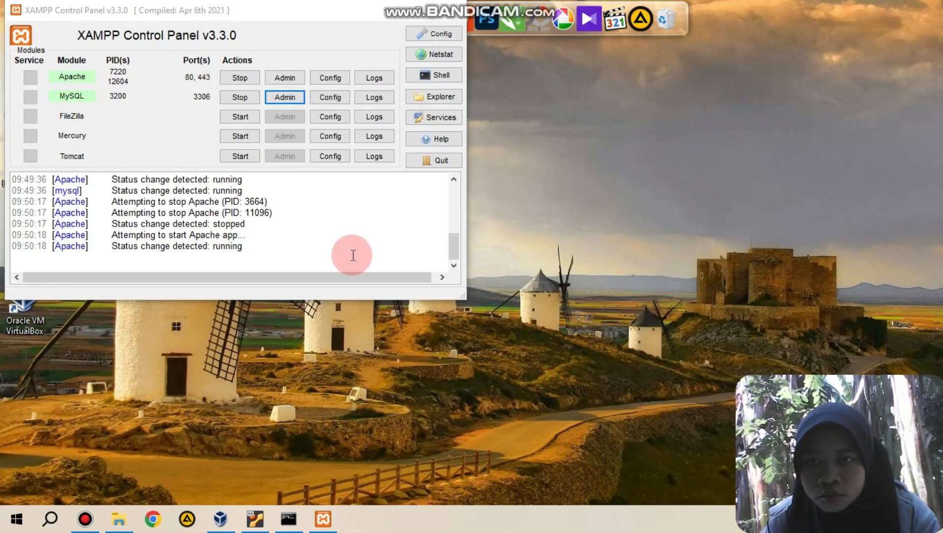
left_click(285, 97)
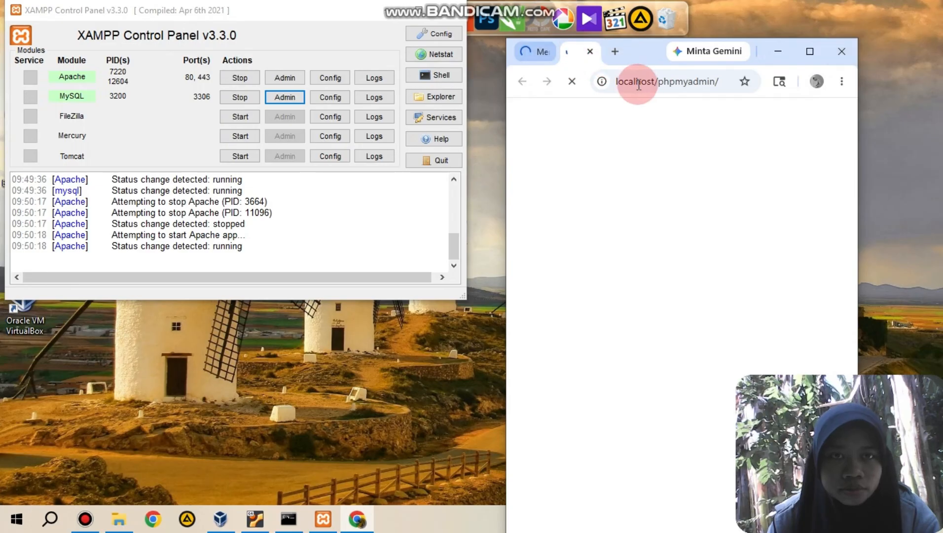
Step: Close the duplicate localhost/phpmyadmin browser tab and maximize the Chrome window
left_click(591, 51)
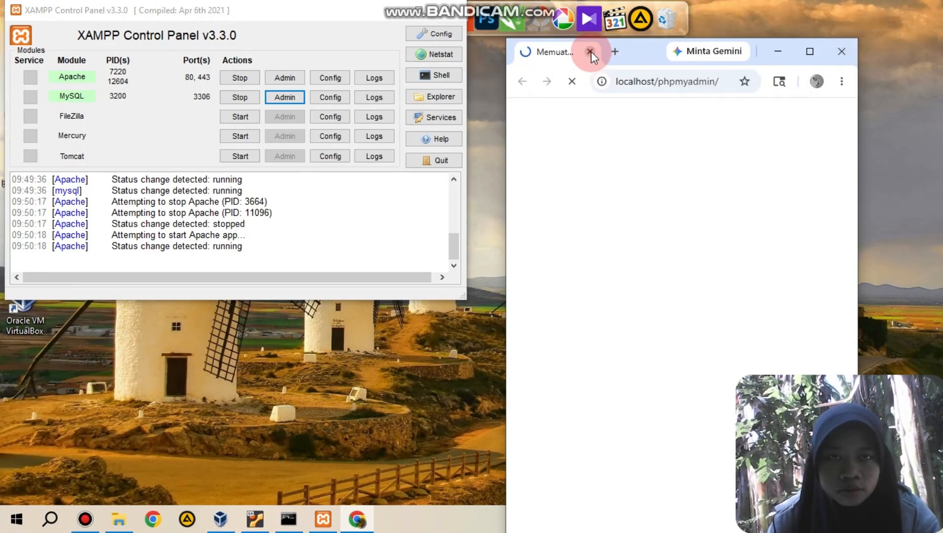
left_click(591, 52)
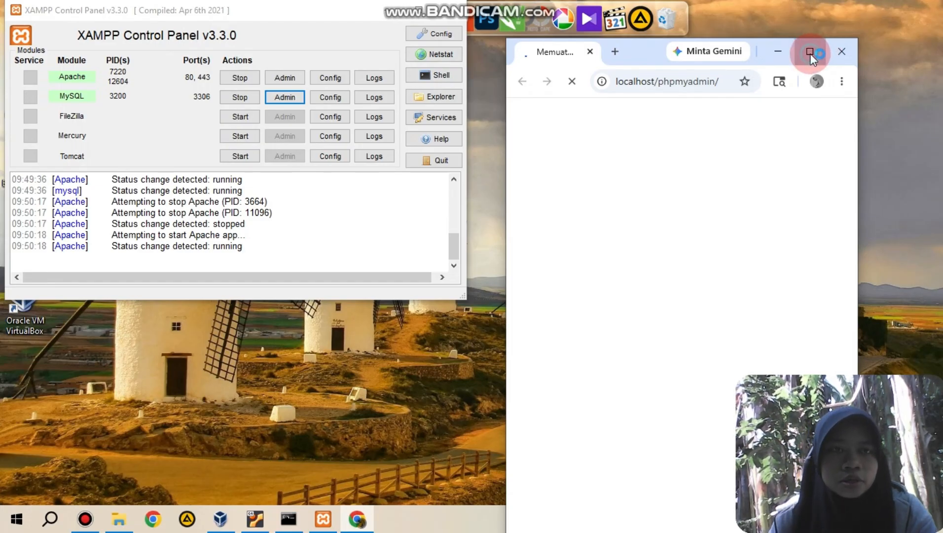
left_click(810, 51)
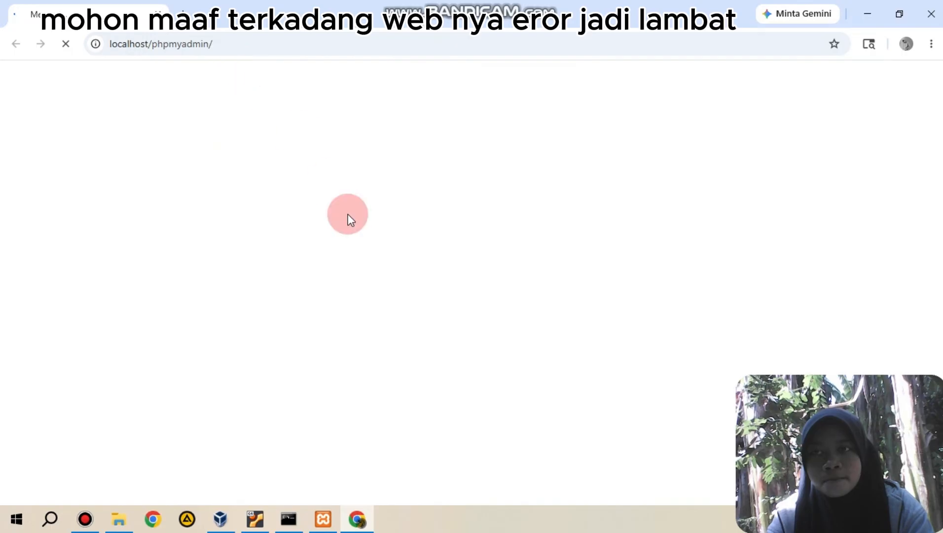
left_click(359, 526)
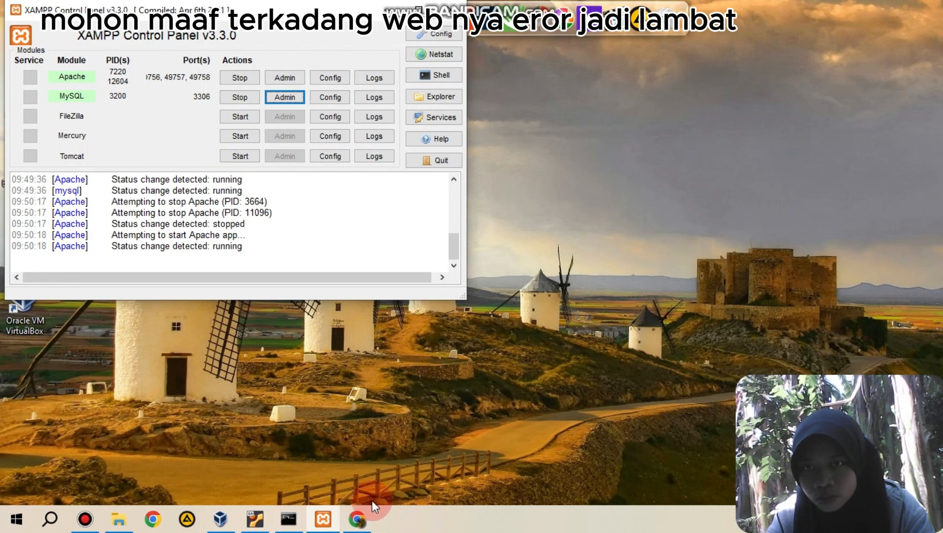
left_click(358, 519)
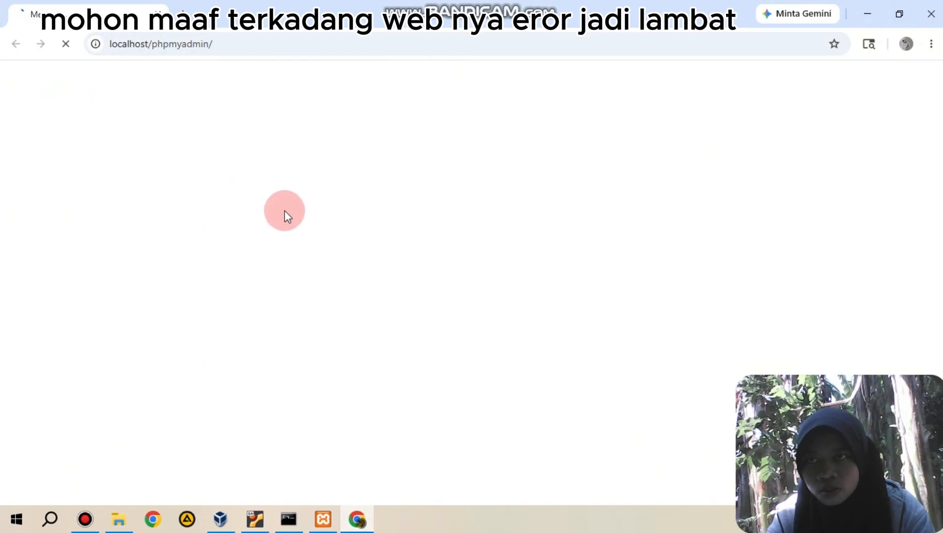
mouse_move(911, 387)
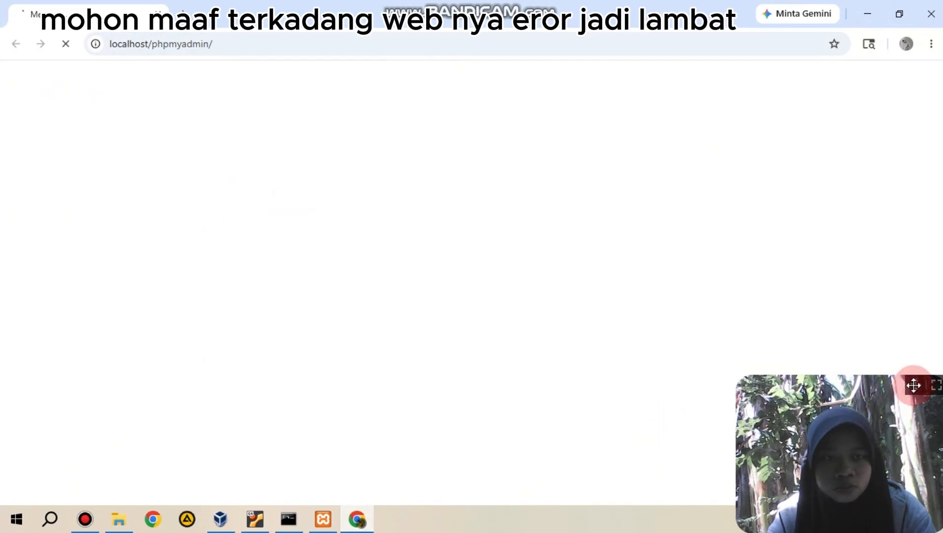
left_click_drag(912, 387, 895, 307)
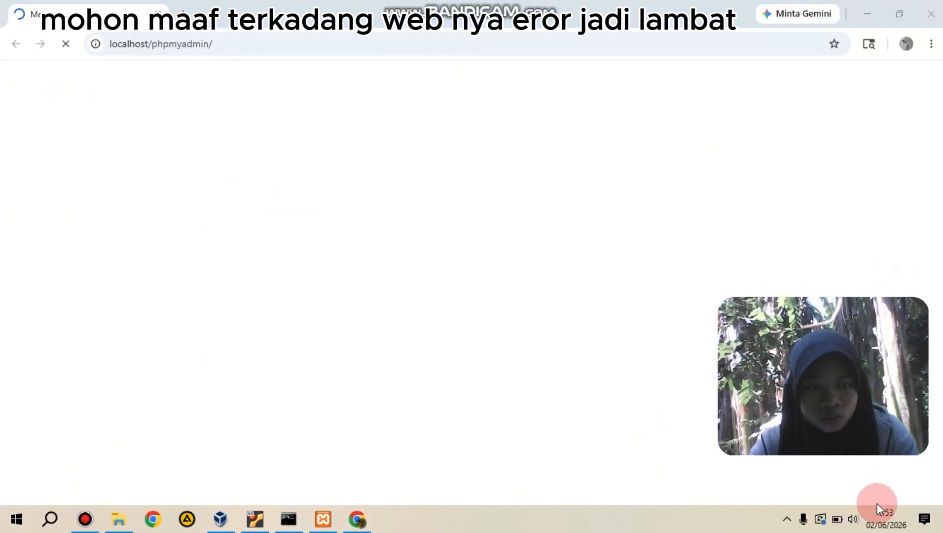
left_click(786, 519)
left_click(786, 520)
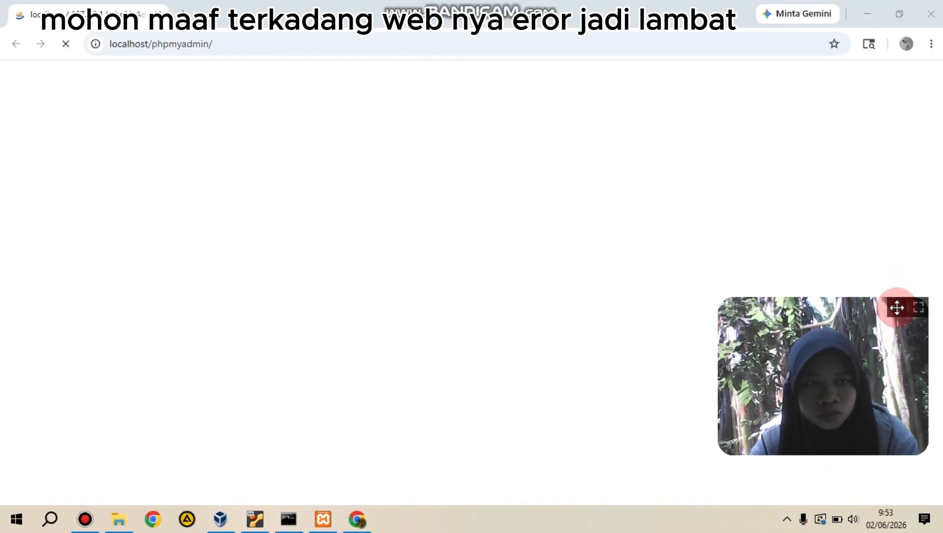
left_click_drag(901, 308, 916, 387)
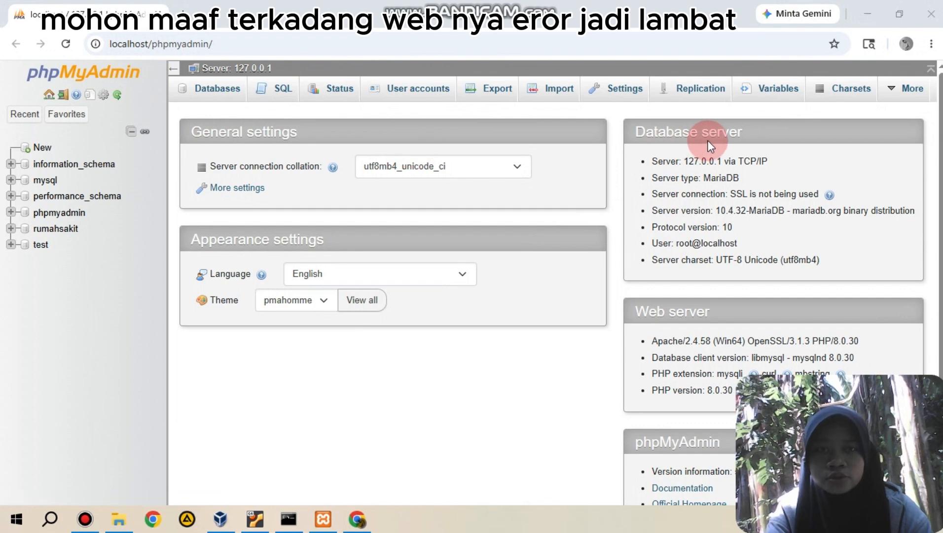
Step: Open the server's primary replication configuration and set it to ignore all databases and replicate only rumahsakit
left_click(702, 99)
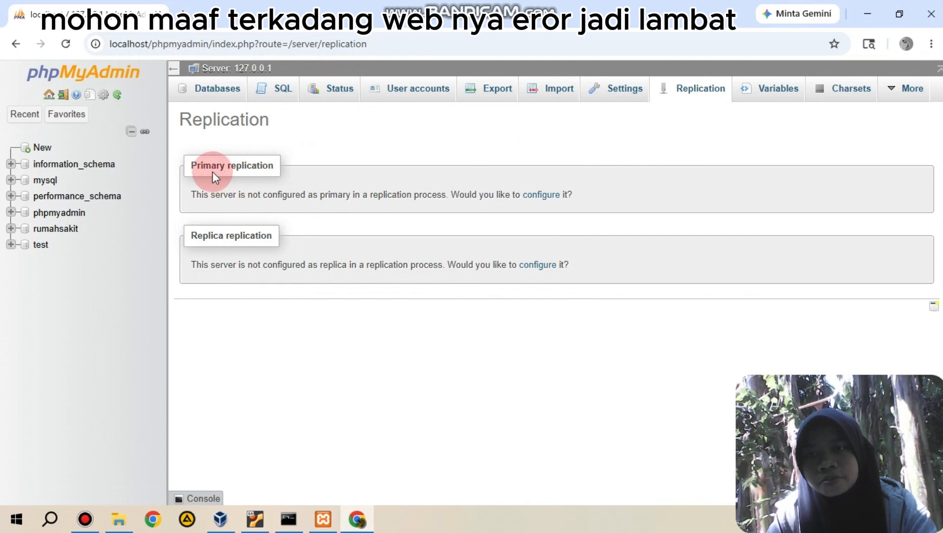
left_click(541, 195)
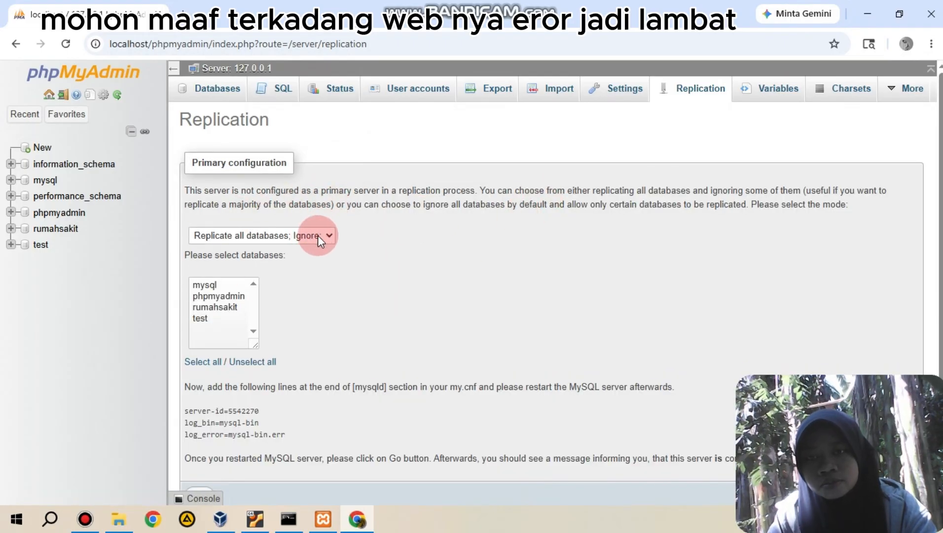
left_click(325, 234)
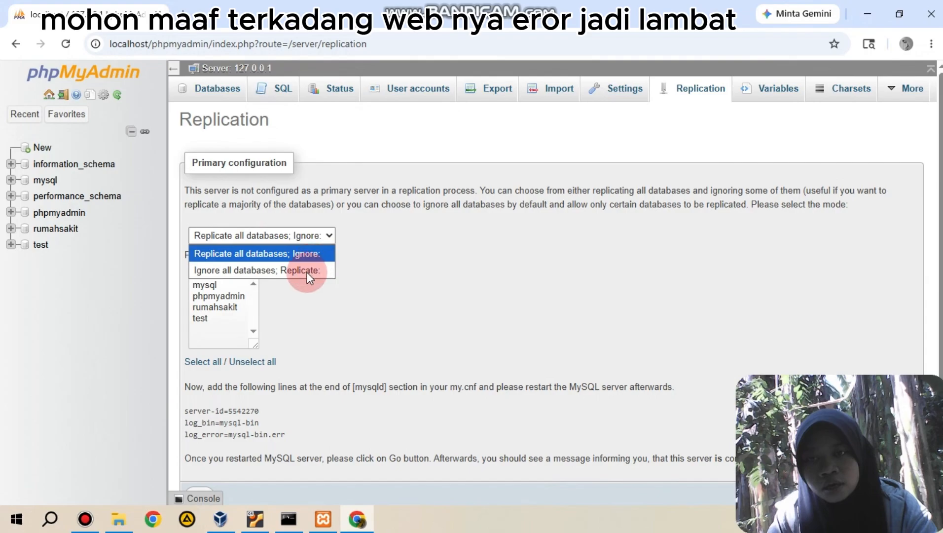
left_click(310, 270)
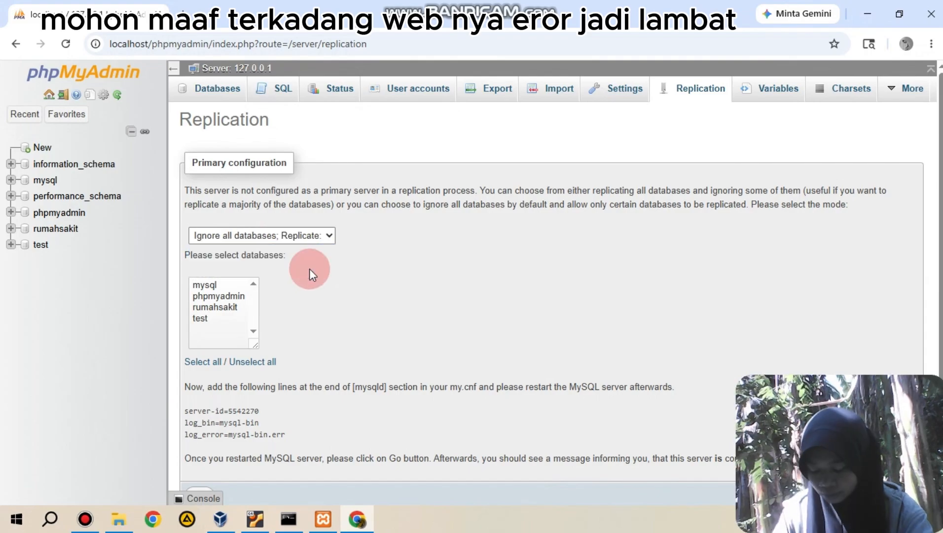
left_click(216, 306)
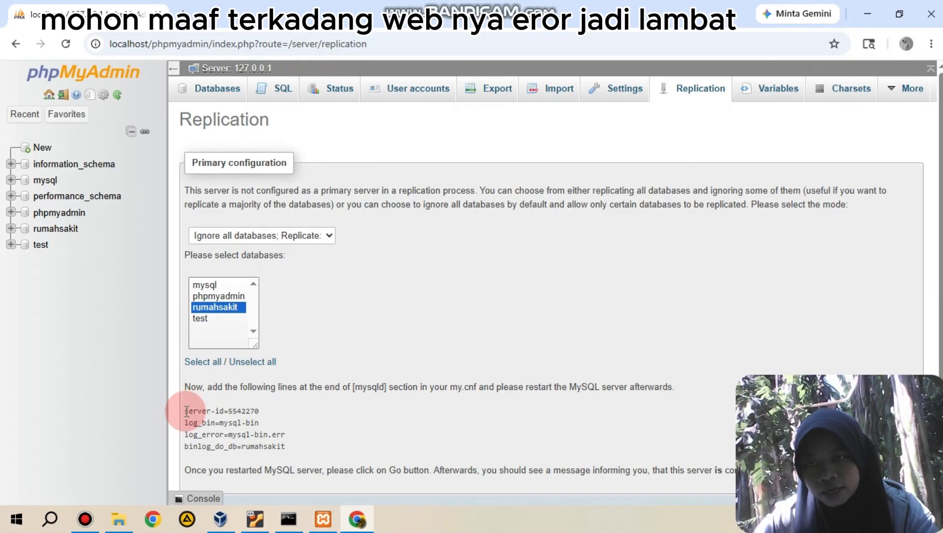
Step: Copy the generated lines from server-id to binlog_do_db and open MySQL's my configuration file from XAMPP in a maximized Notepad window
left_click_drag(183, 409, 292, 450)
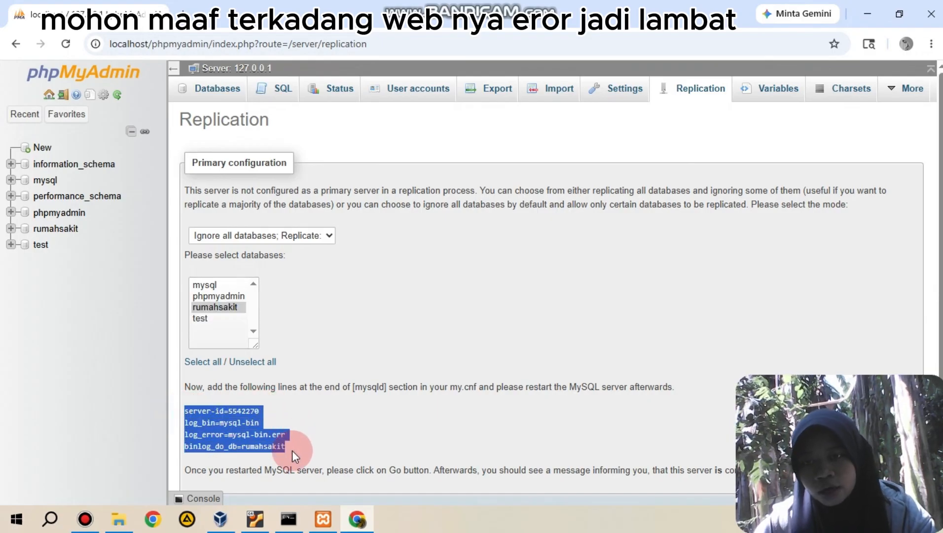
right_click(292, 451)
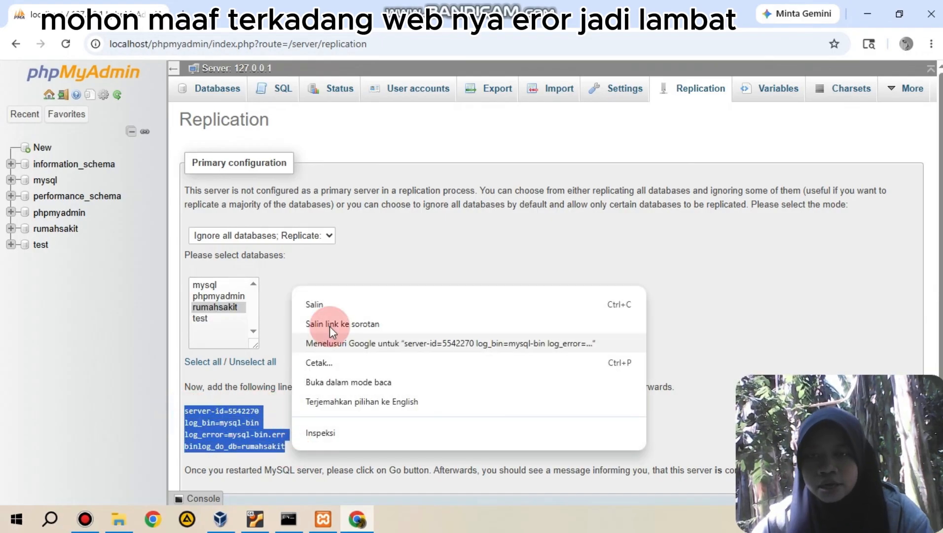
left_click(332, 306)
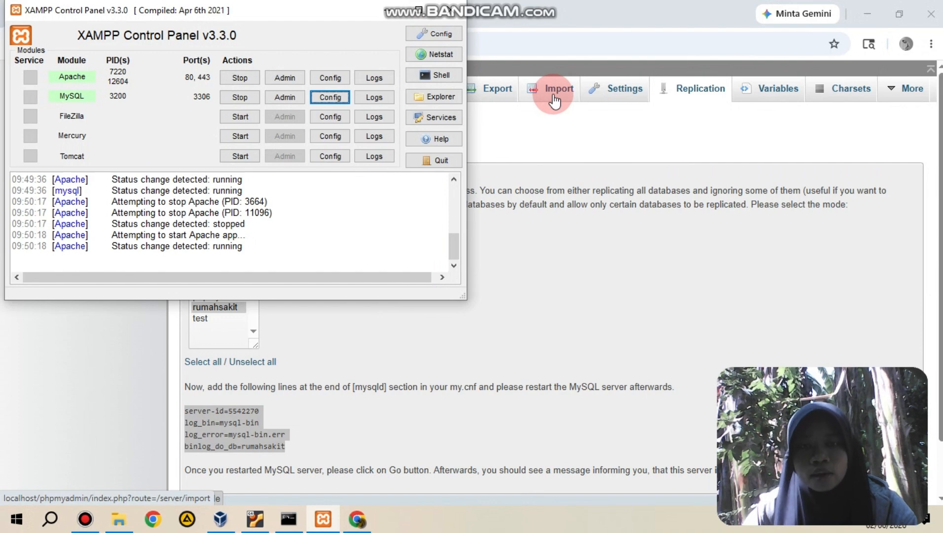
left_click(343, 98)
left_click(362, 107)
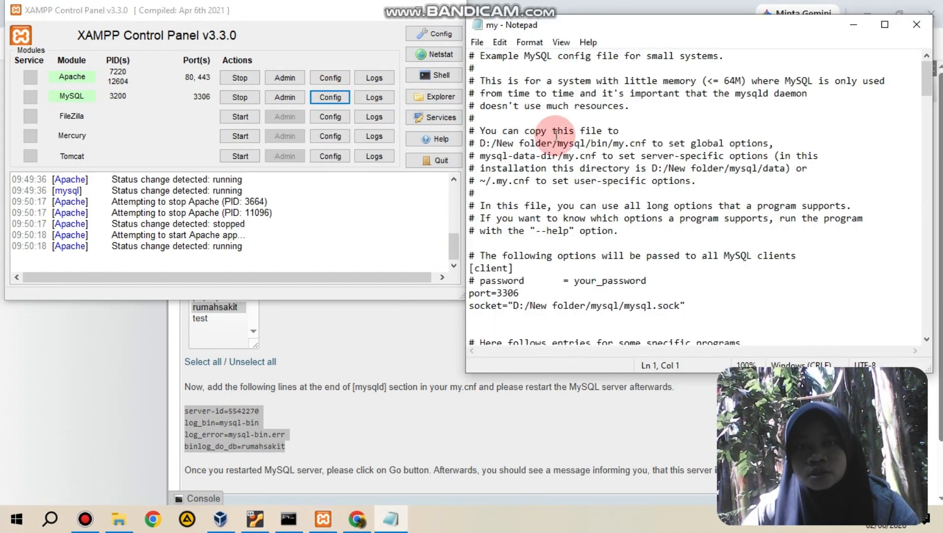
left_click(894, 28)
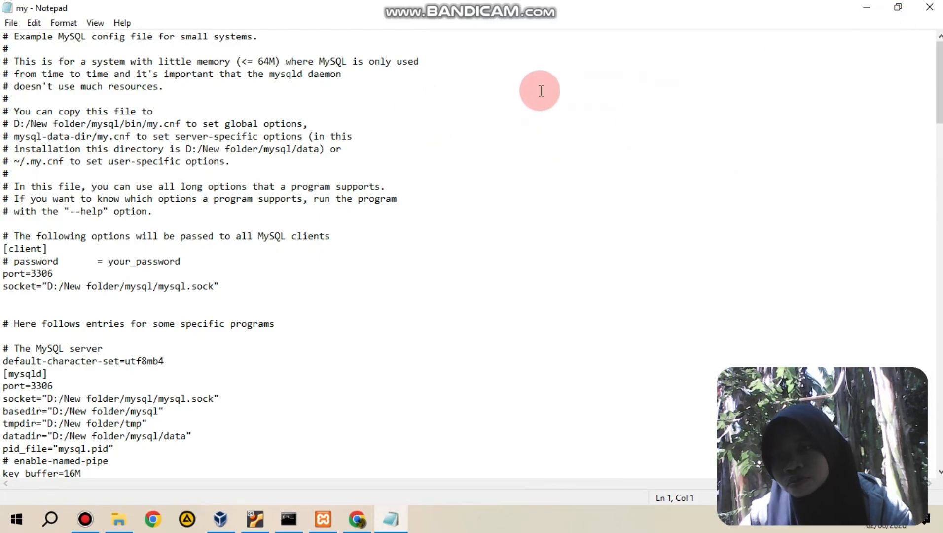
Step: Paste the copied replication lines below the log_error="mysql_error.log" line in the [mysqld] section and add a line break after them
left_click_drag(940, 99, 940, 157)
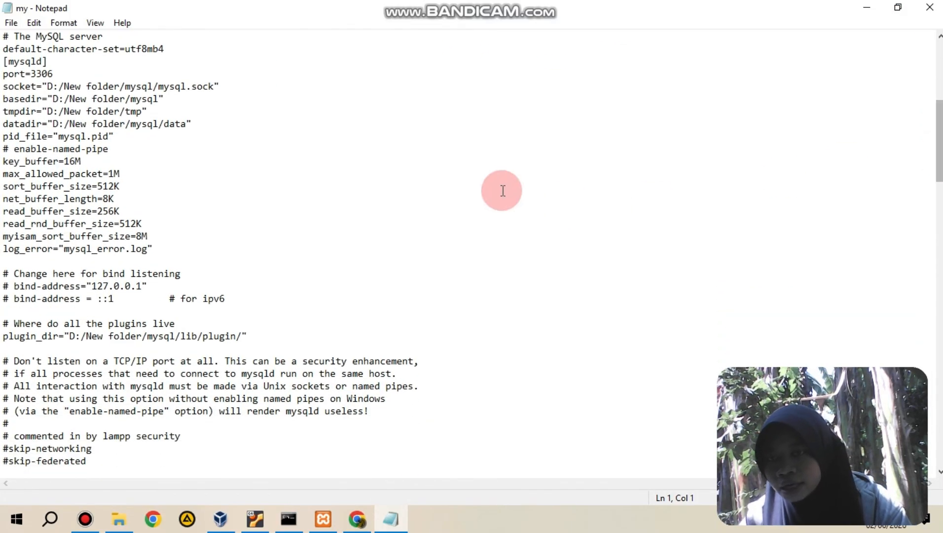
left_click(168, 260)
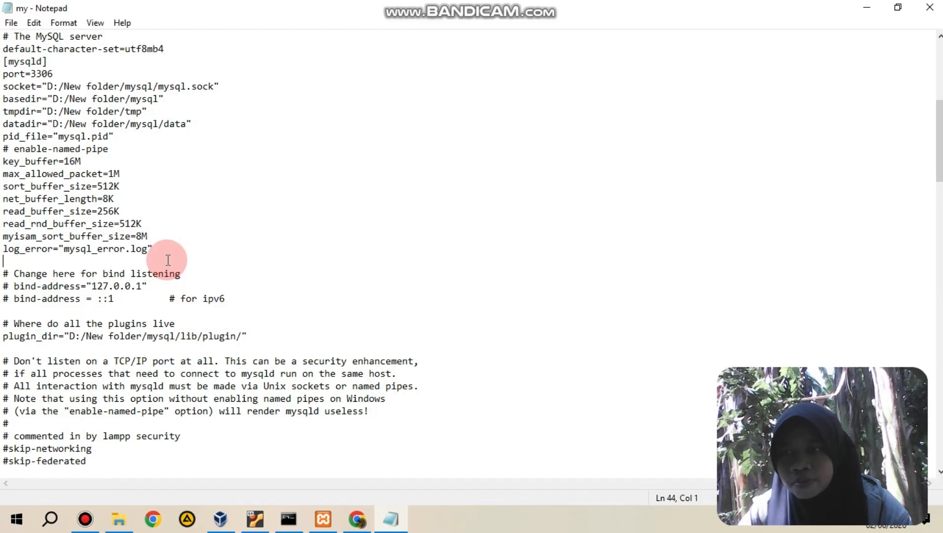
key("ctrl+v")
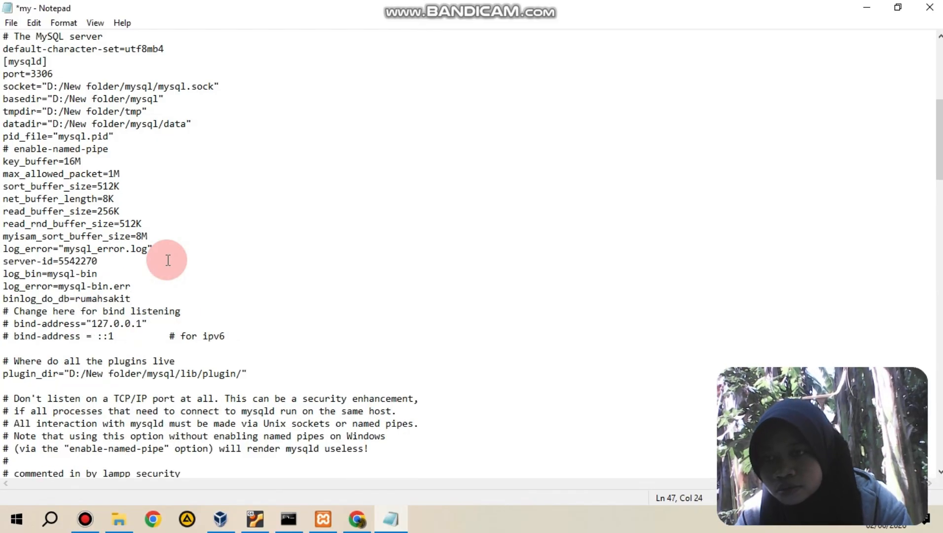
key("Return")
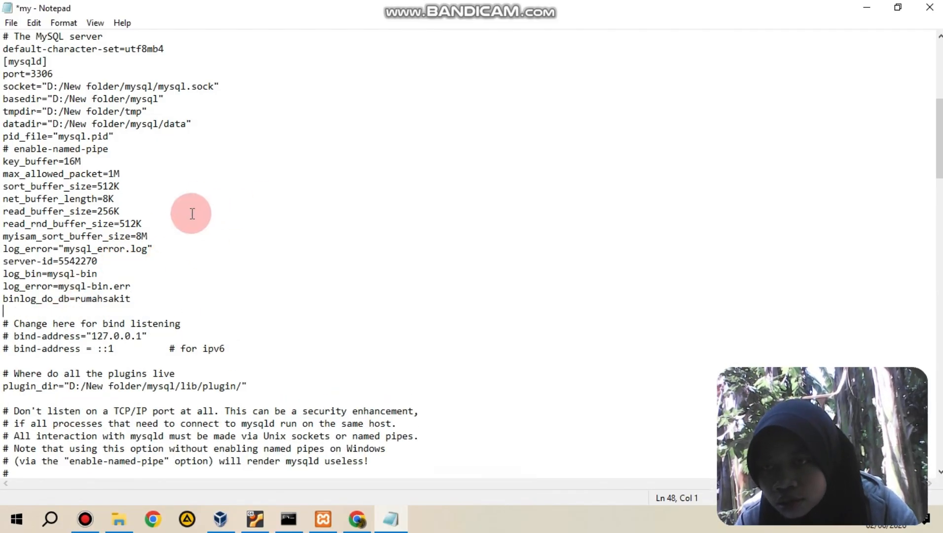
Step: Comment out the server-id =1 line in the replication master section and check the server-id line in the slave section
left_click_drag(930, 148, 931, 241)
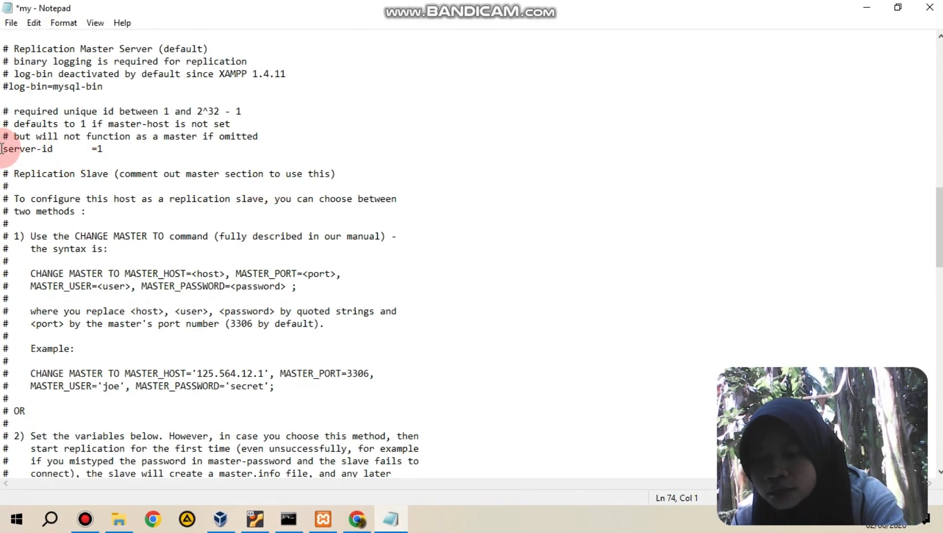
type("#")
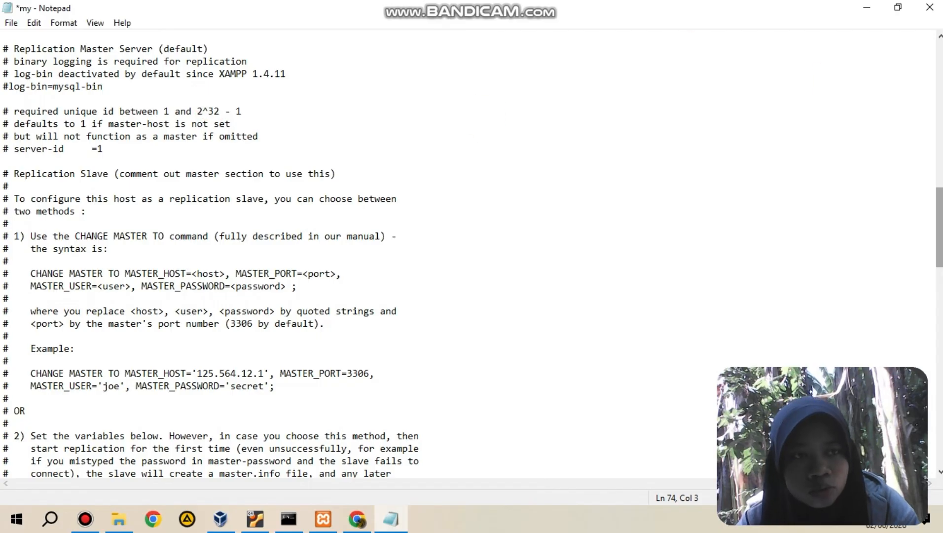
left_click_drag(939, 224, 938, 285)
left_click(11, 277)
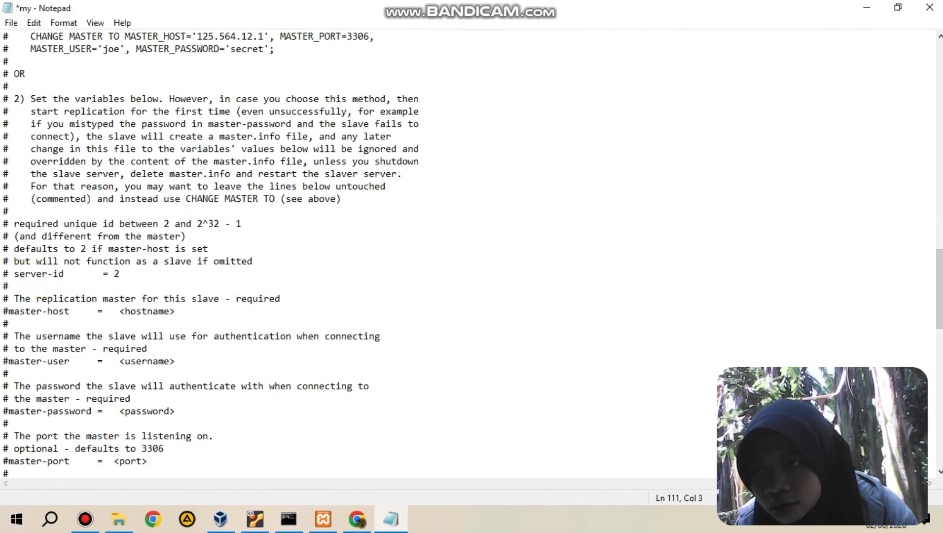
Step: Look through the rest of the my configuration file, then save the changes and close it
left_click_drag(930, 288, 930, 377)
left_click_drag(932, 340, 932, 42)
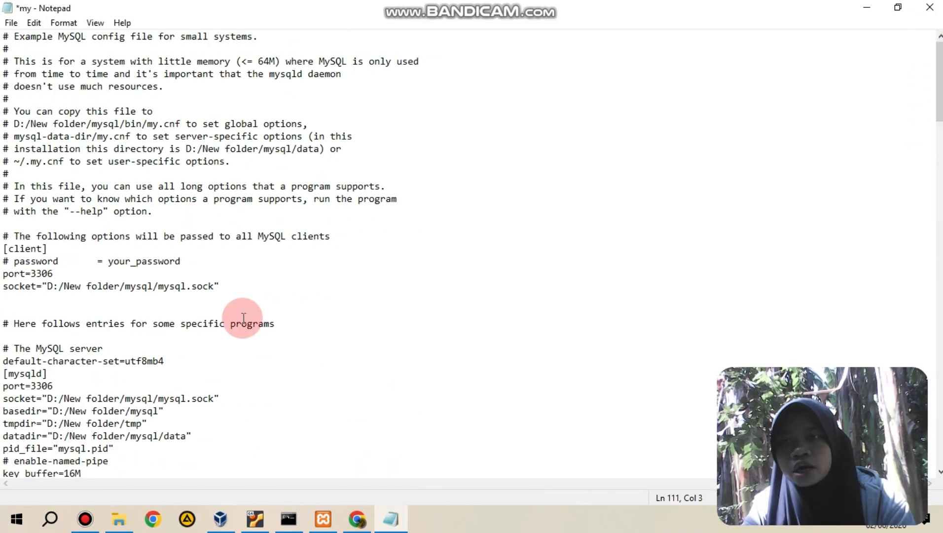
left_click(932, 9)
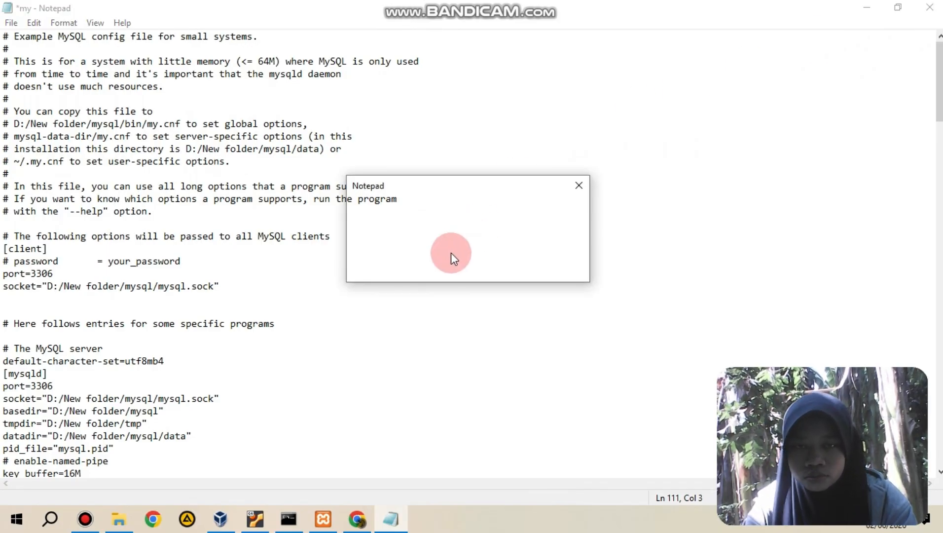
left_click(434, 269)
Step: Stop and start the MySQL module in XAMPP Control Panel twice to apply the new configuration
left_click(269, 106)
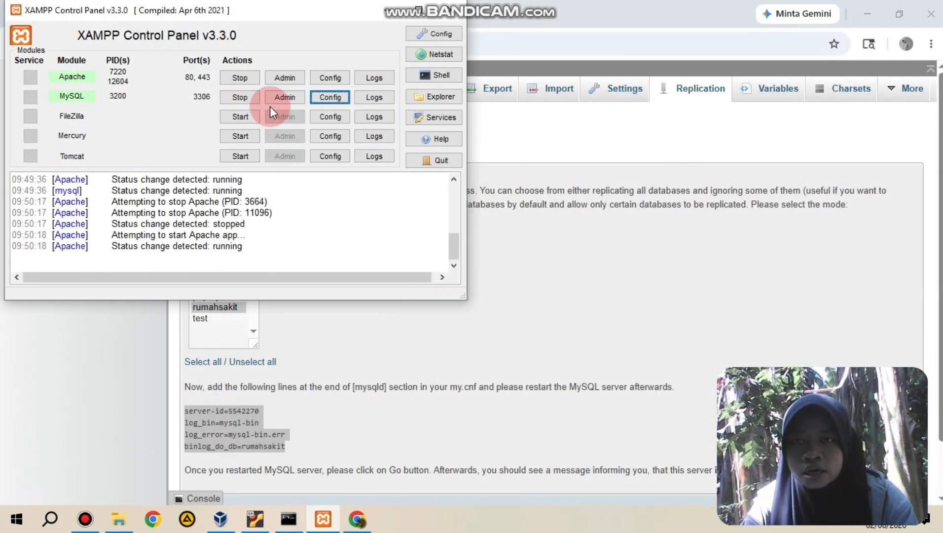
left_click(237, 101)
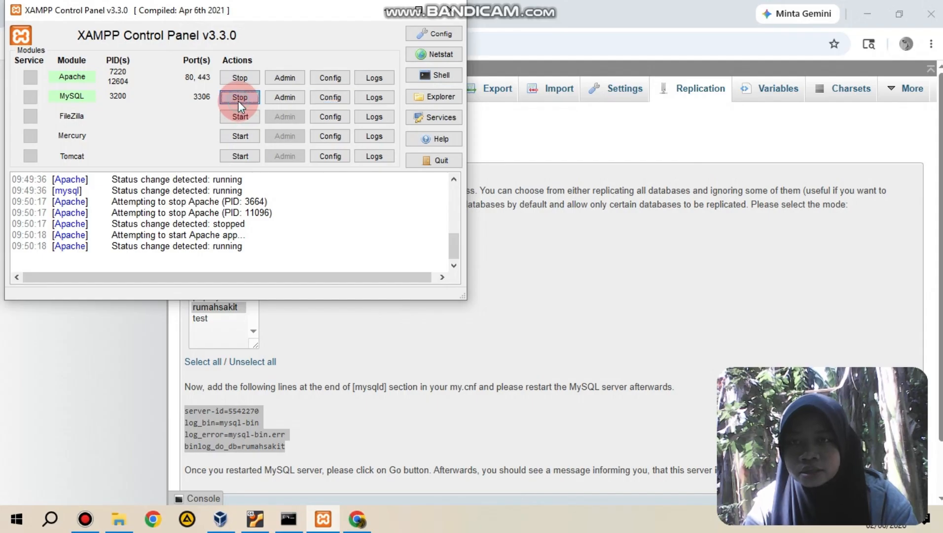
left_click(237, 101)
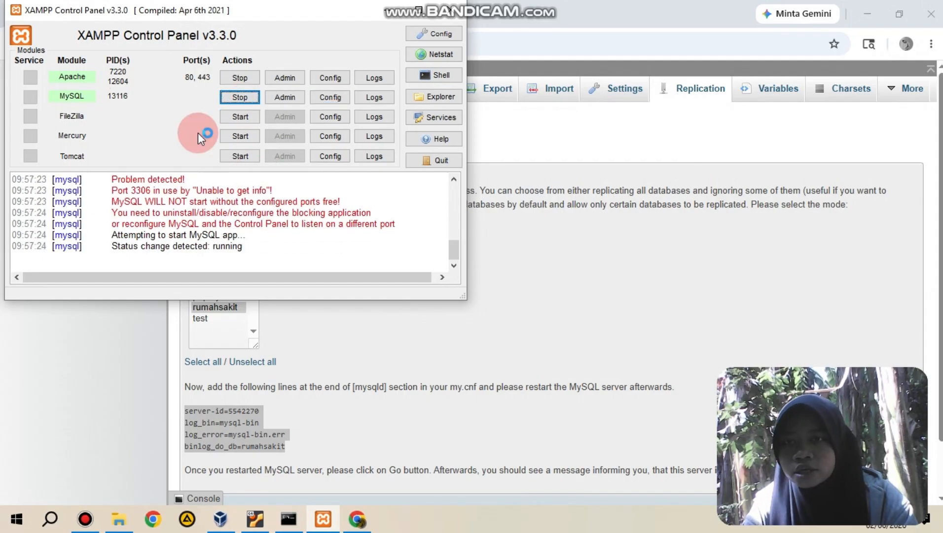
left_click(239, 97)
left_click(239, 97)
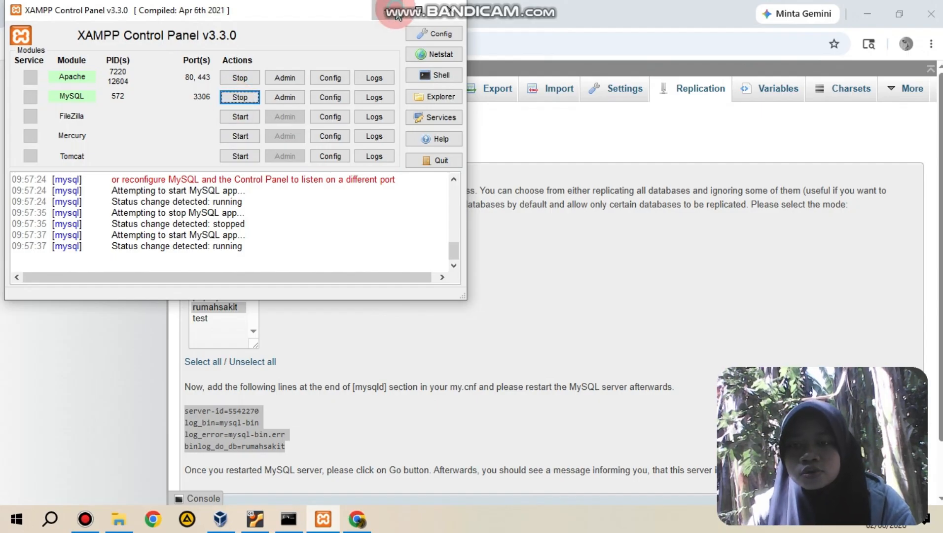
Step: Return to phpMyAdmin, submit the primary replication configuration and show the primary status
left_click(541, 247)
scroll(541, 248, "down", 1)
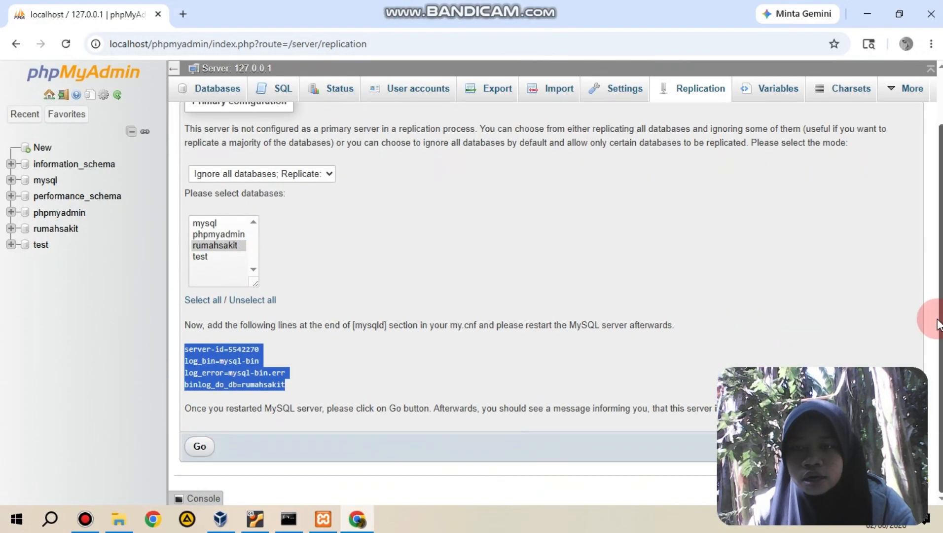
left_click(200, 447)
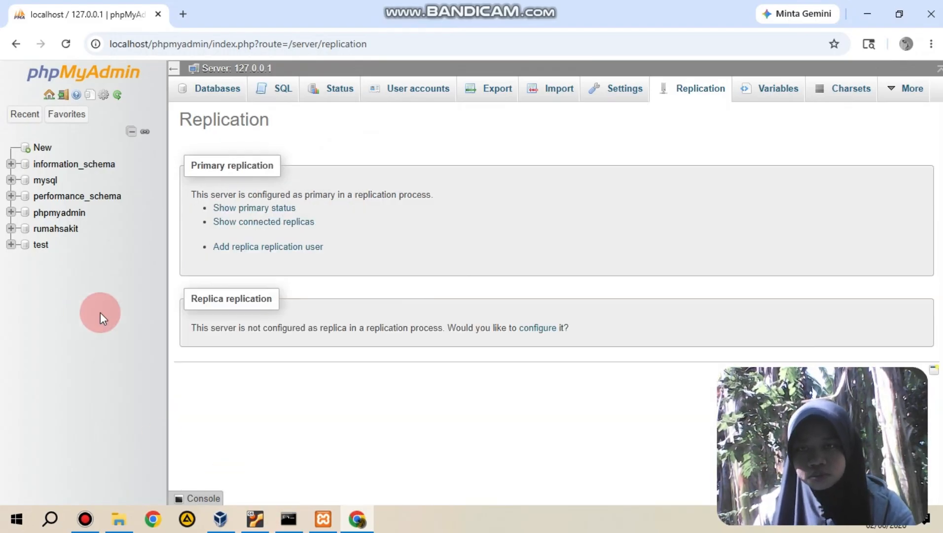
left_click(273, 207)
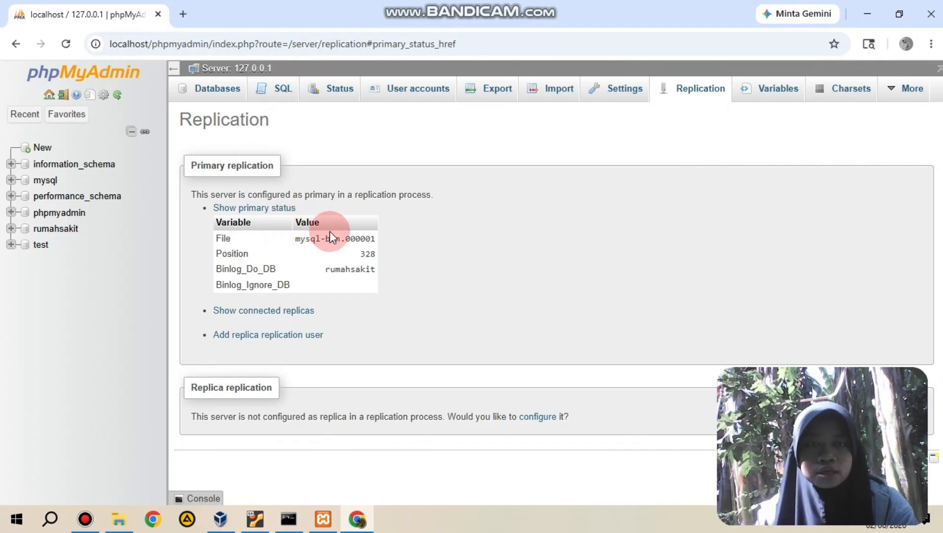
Step: Start adding a user account with user name prodisi and host name 192.168.56.102
left_click(409, 94)
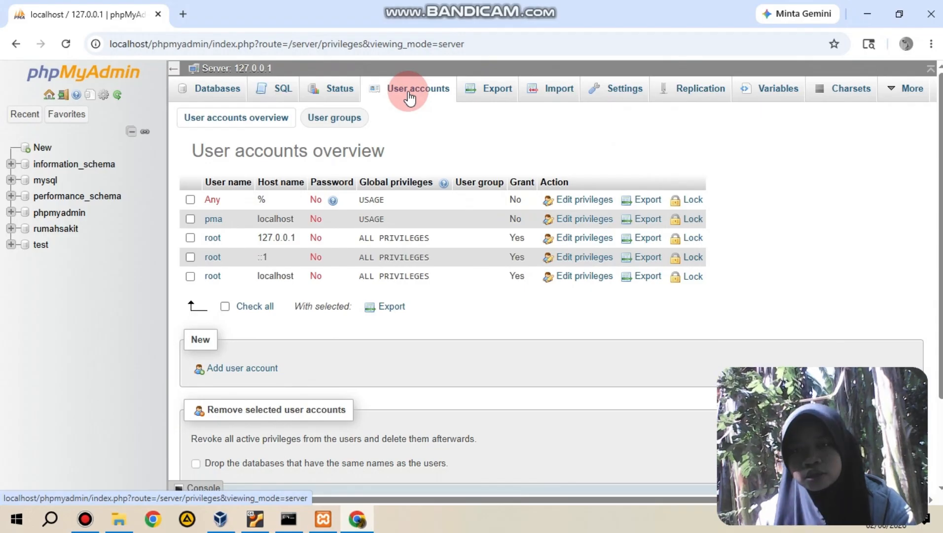
left_click(248, 370)
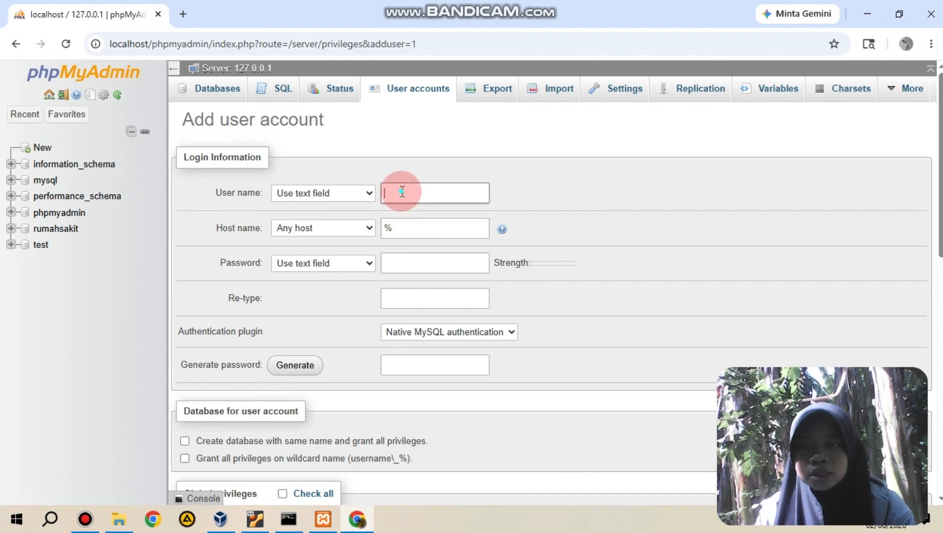
type("prodisi")
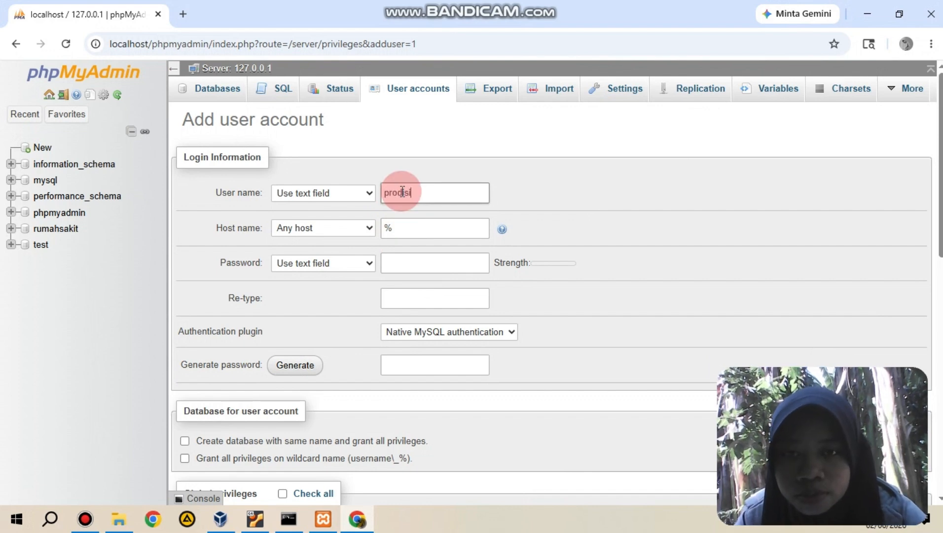
left_click(409, 232)
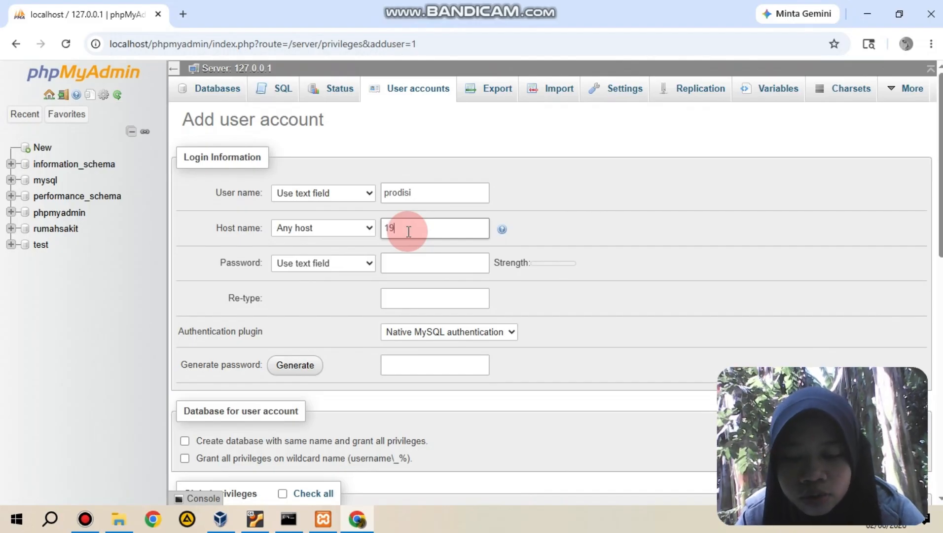
type("192.168.56")
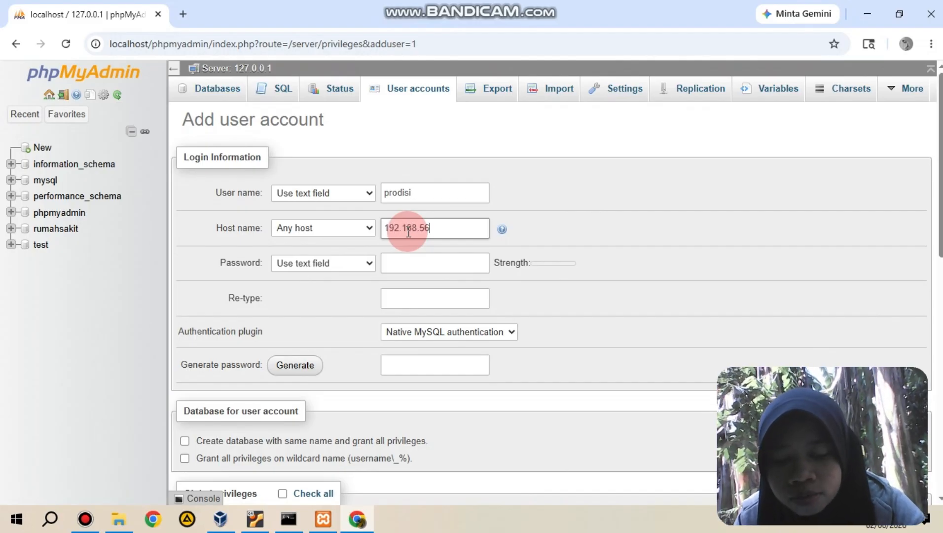
type(".102")
Step: Enter the new account's password and retype it in the confirmation field
left_click(399, 265)
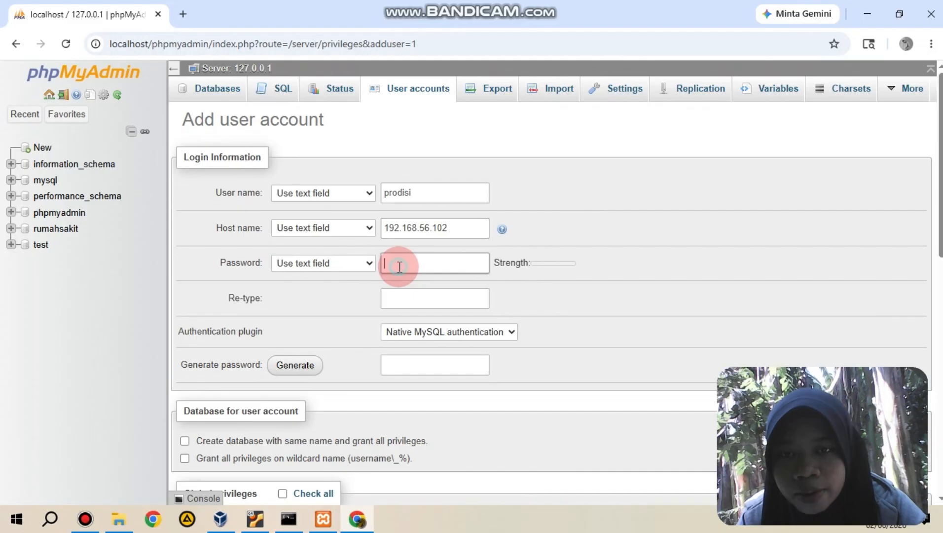
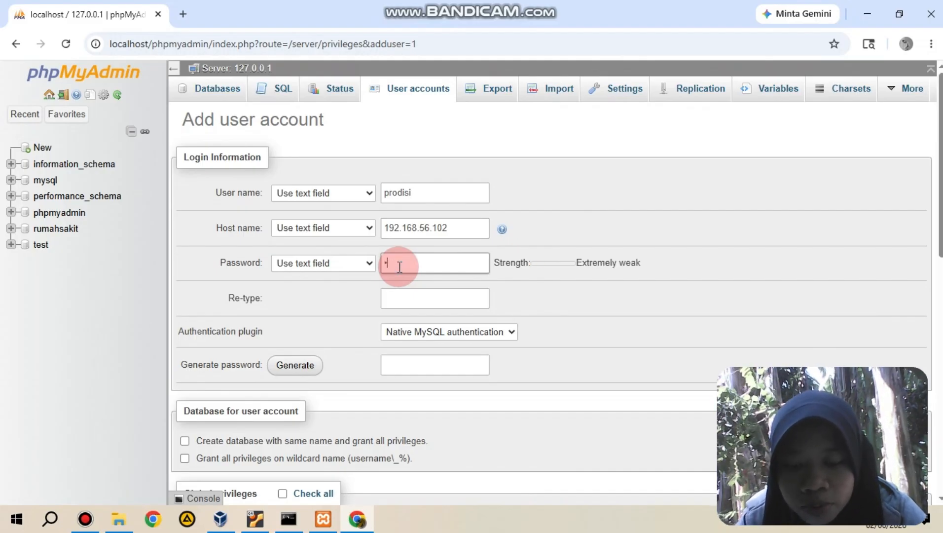
left_click(407, 294)
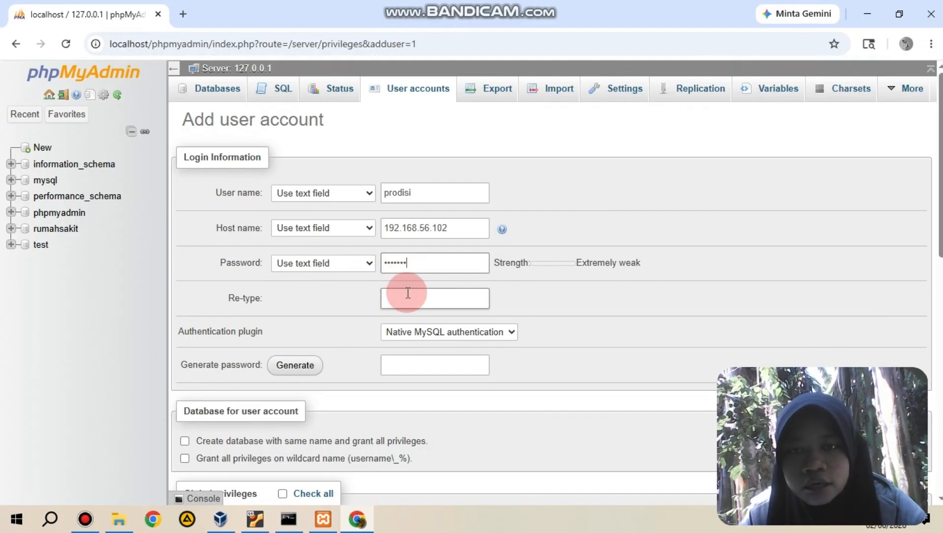
left_click(410, 261)
left_click_drag(409, 262, 379, 266)
key("BackSpace")
right_click(380, 266)
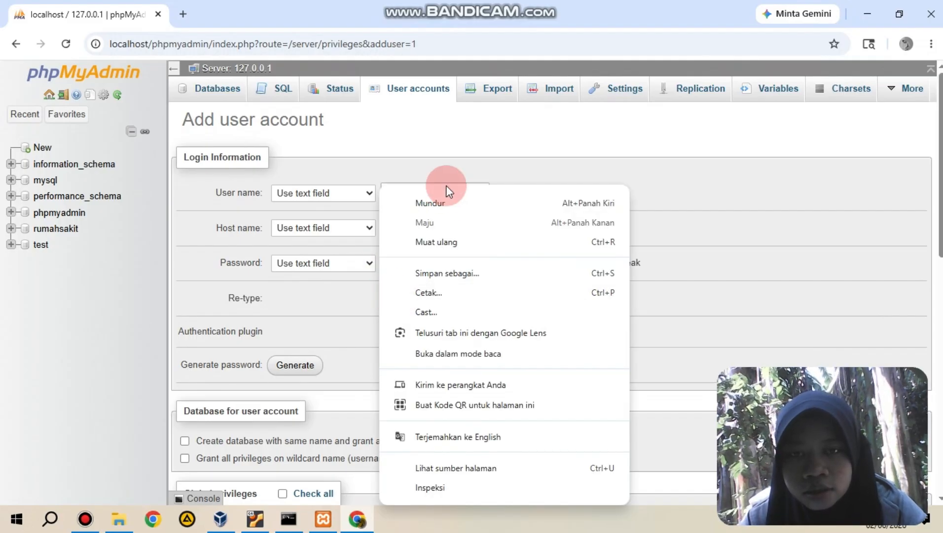
left_click(446, 301)
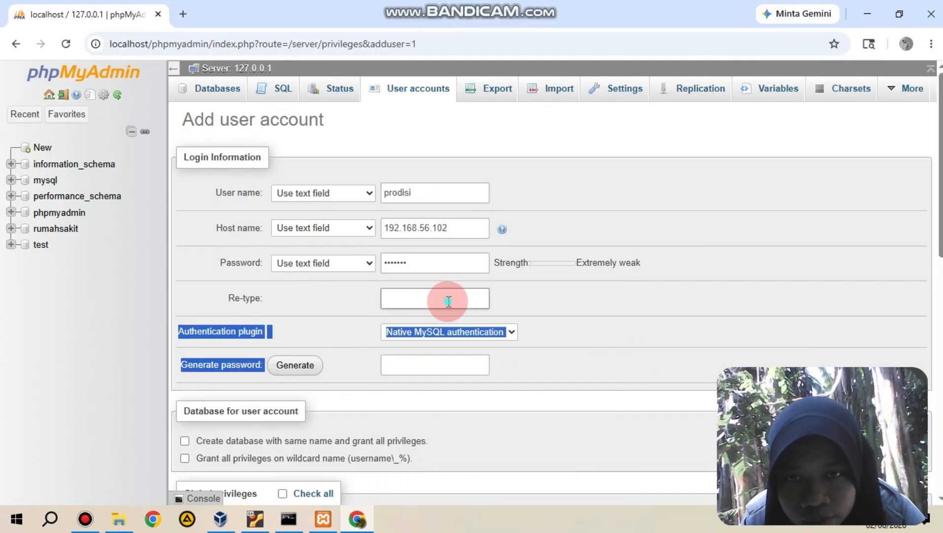
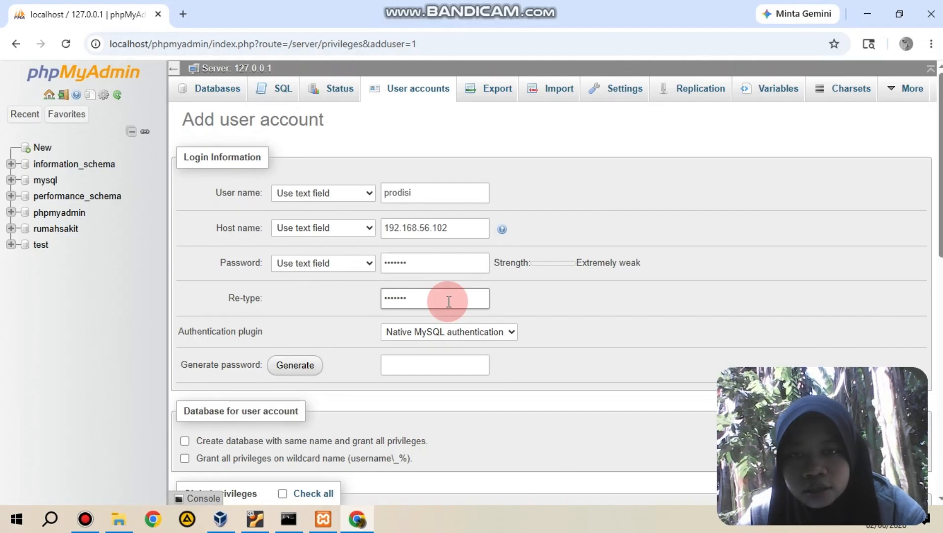
Step: Grant the account the REPLICATION CLIENT and REPLICATION SLAVE privileges, create it and return to the user accounts overview
scroll(756, 261, "down", 6)
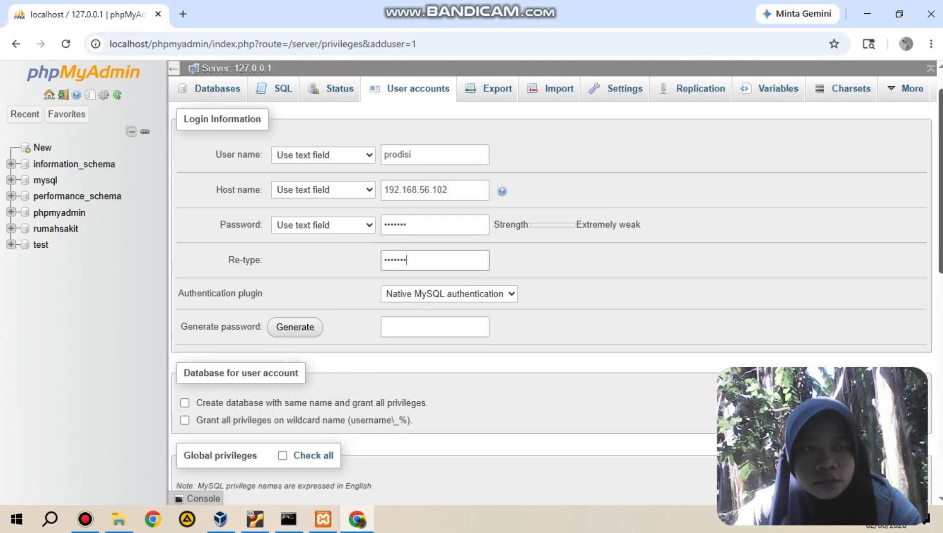
scroll(785, 379, "down", 2)
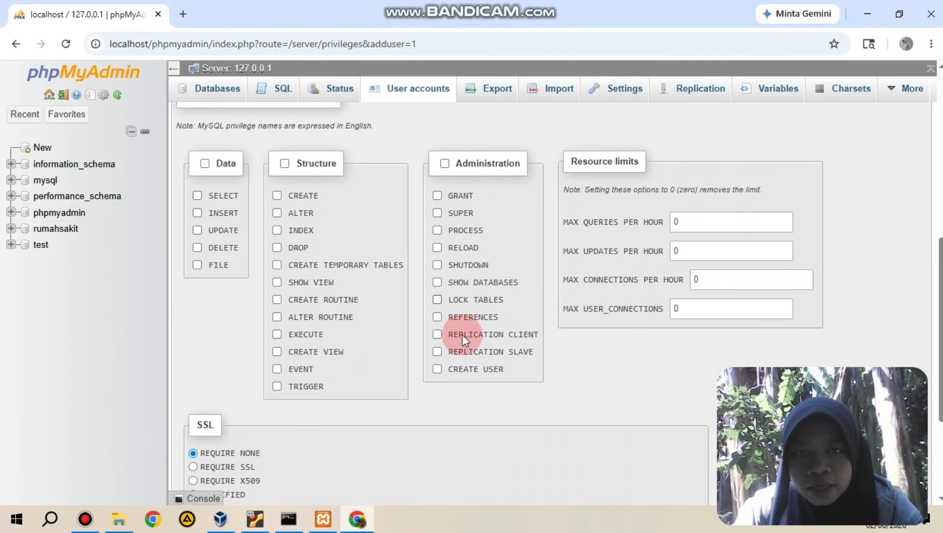
left_click(436, 336)
left_click(436, 350)
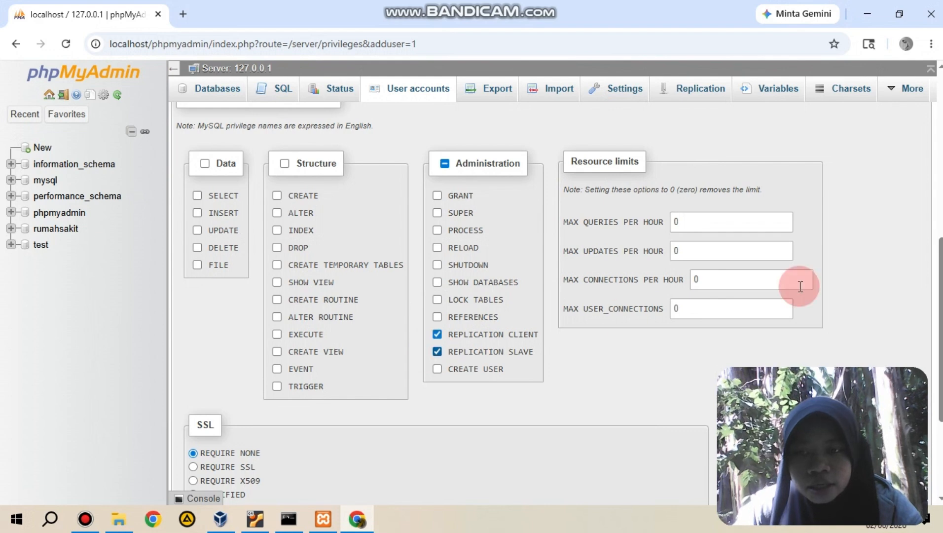
scroll(939, 281, "down", 4)
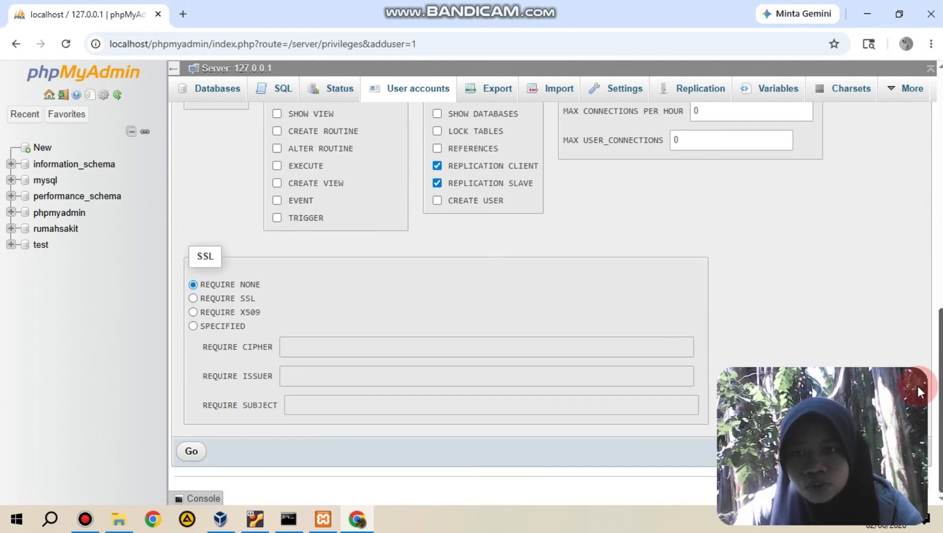
left_click(190, 450)
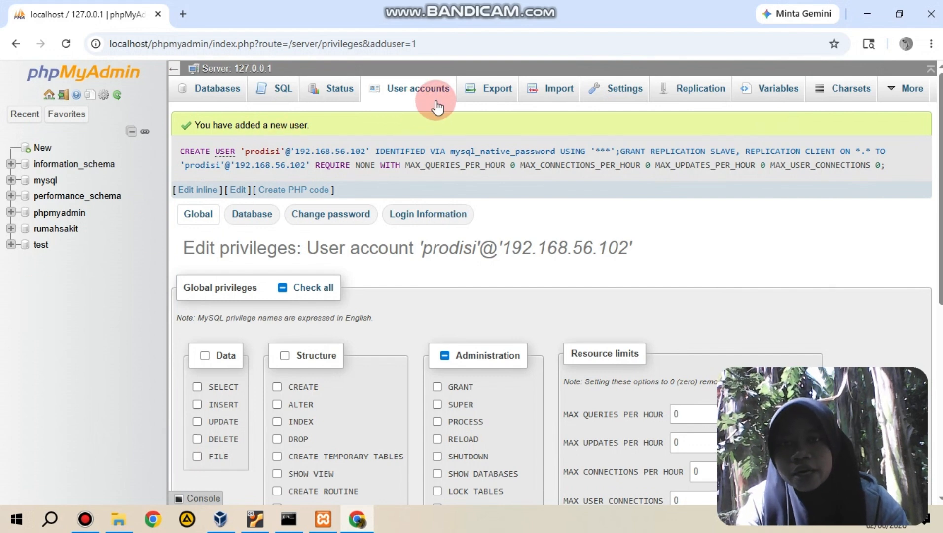
left_click(423, 84)
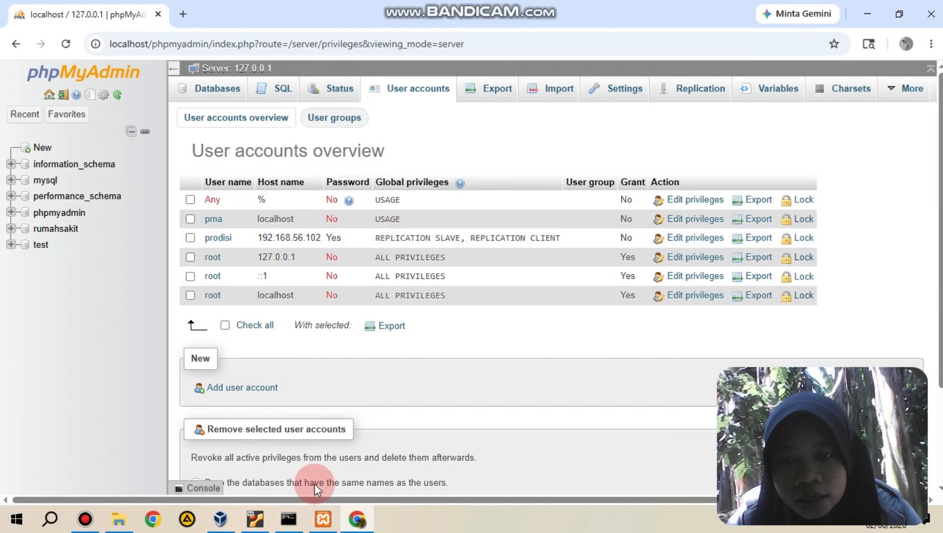
Step: Export the databases of the current server with the Quick method in SQL format
left_click(492, 90)
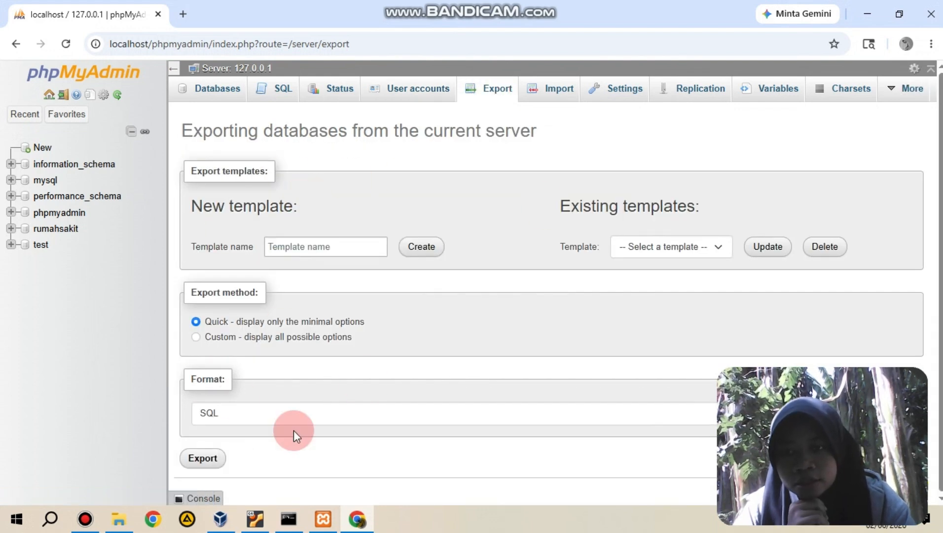
left_click(205, 458)
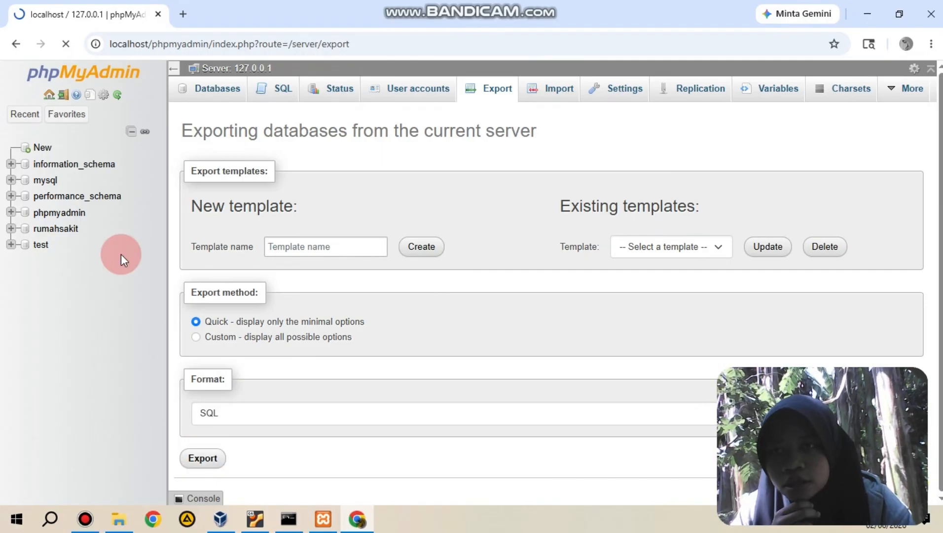
Step: Try to open the rumahsakit database from the server export page and reload the page
left_click(60, 230)
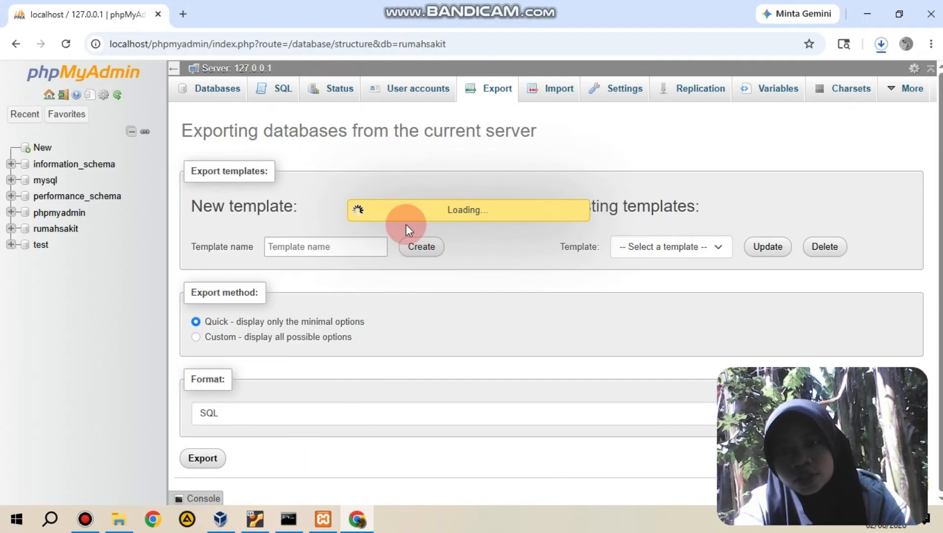
left_click(428, 249)
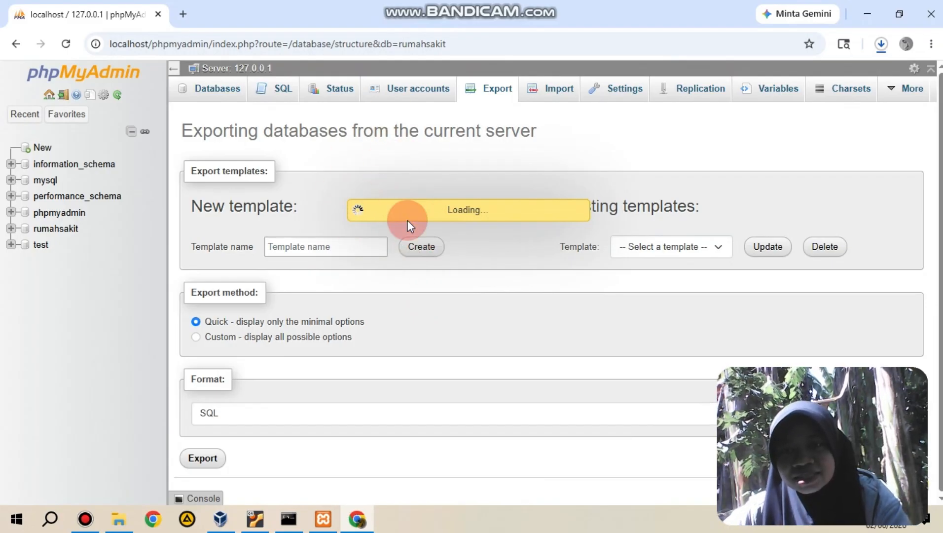
double_click(381, 216)
left_click(381, 216)
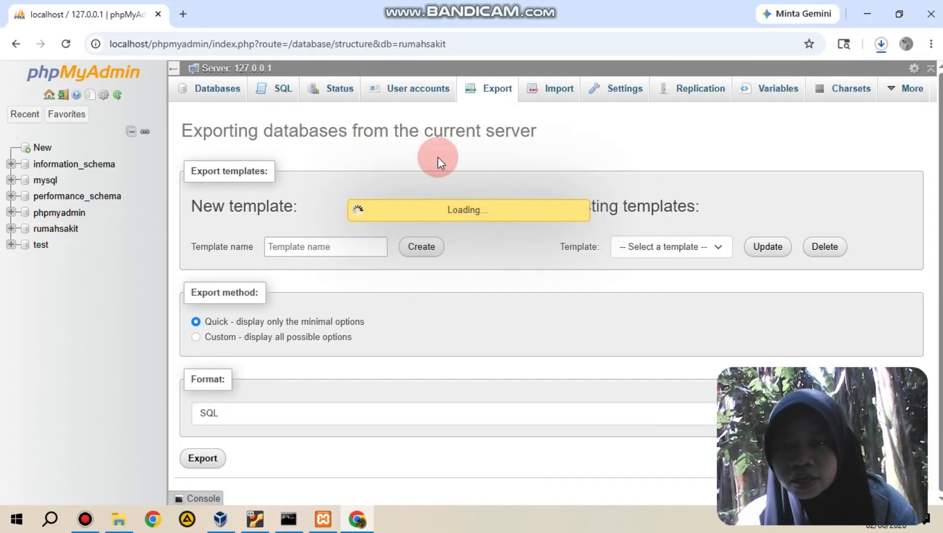
double_click(479, 211)
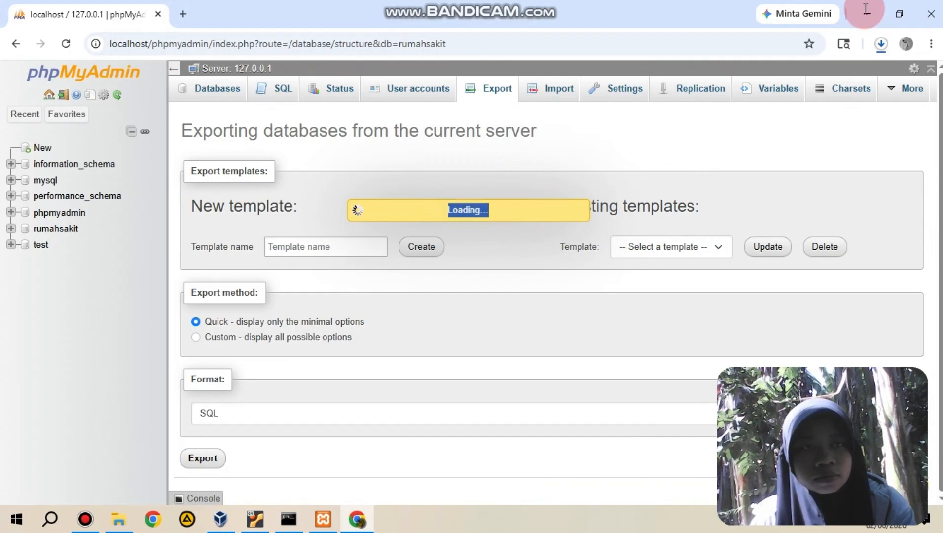
left_click(480, 213)
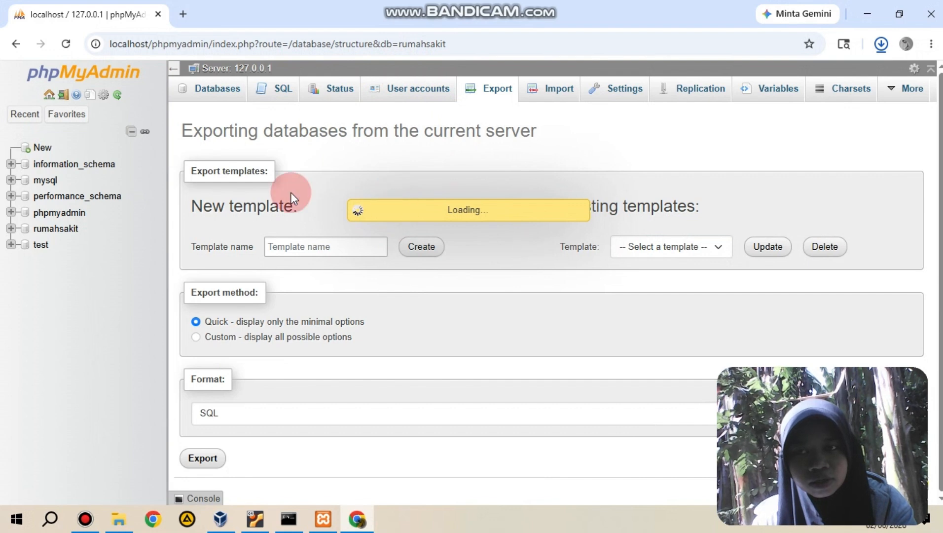
left_click(66, 44)
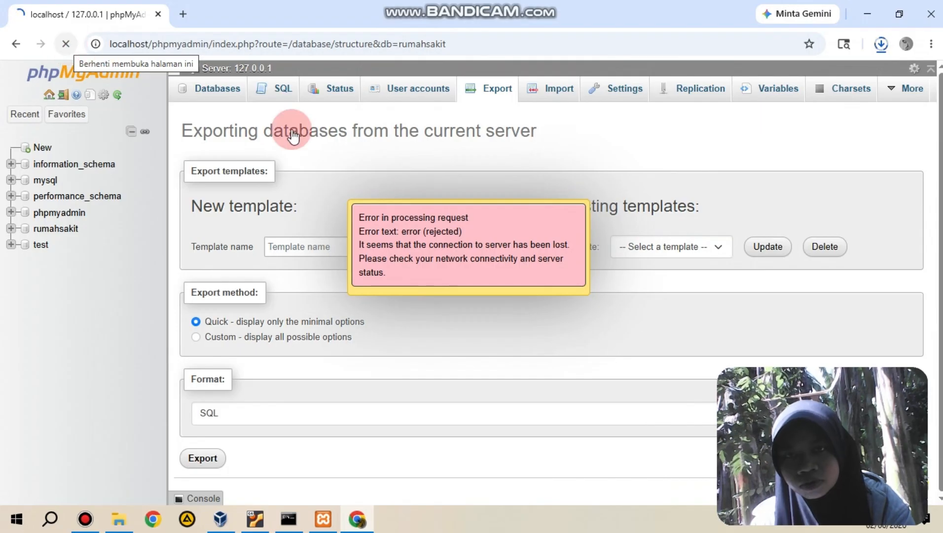
left_click(398, 245)
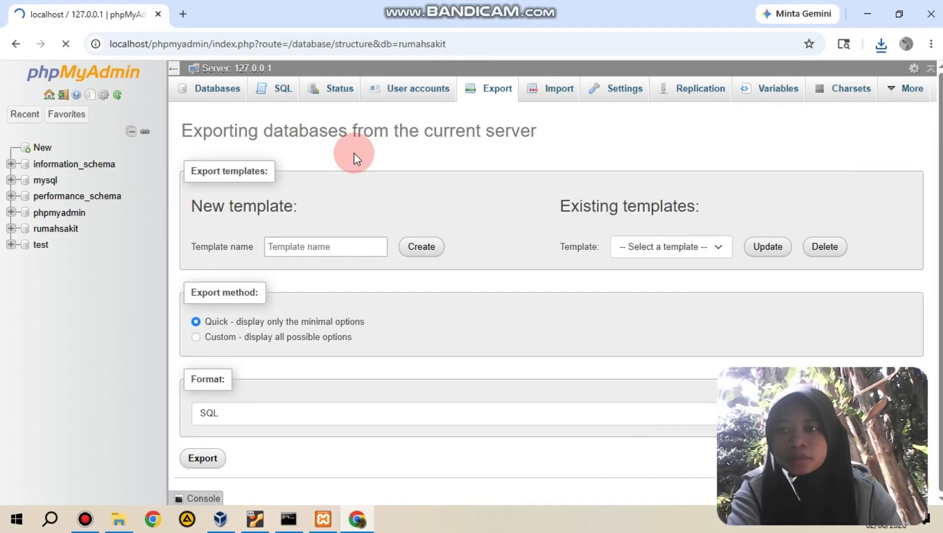
Step: Open the rumahsakit database and export its tables with the Quick method in SQL format
left_click(62, 229)
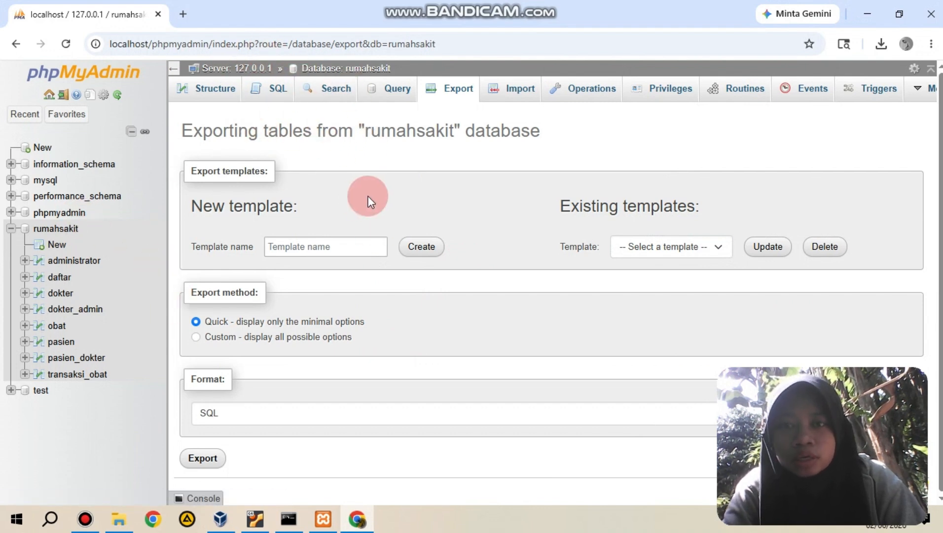
left_click(209, 459)
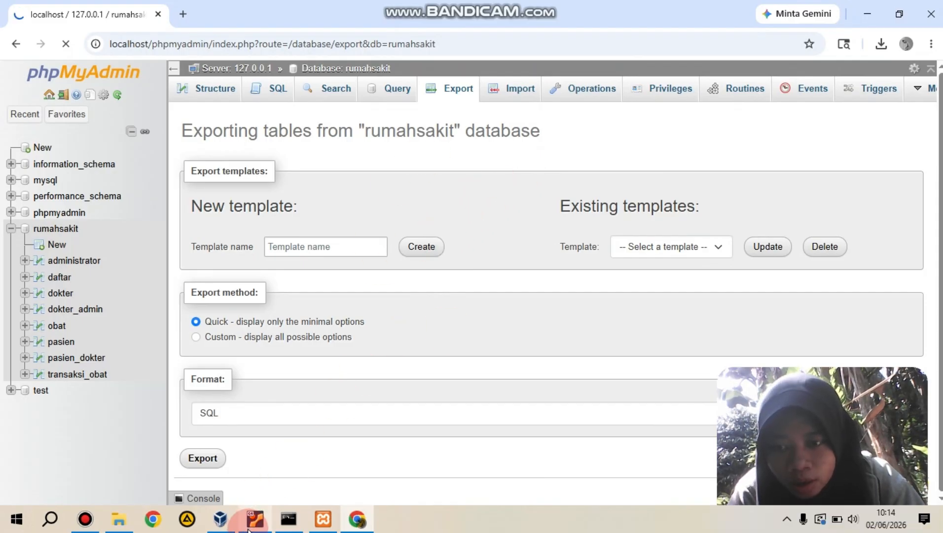
Step: Switch to the Ubuntu1 virtual machine in VirtualBox, unlock its session with the account password and reposition its window
mouse_move(248, 528)
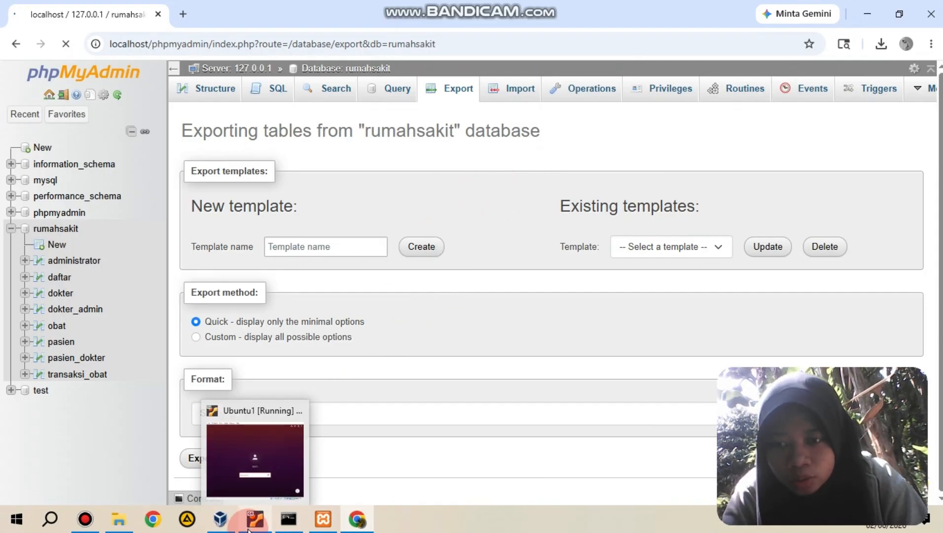
left_click(263, 481)
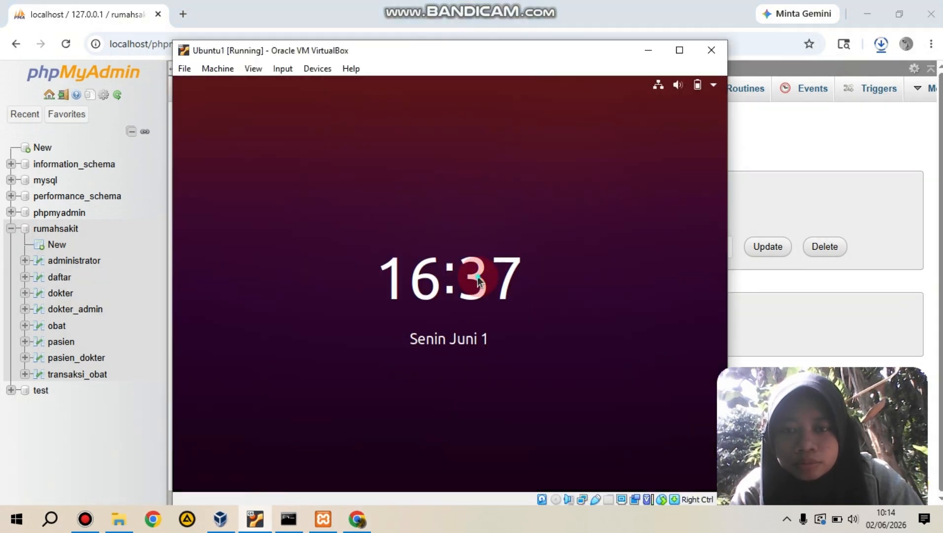
left_click(477, 280)
left_click(473, 360)
type("••")
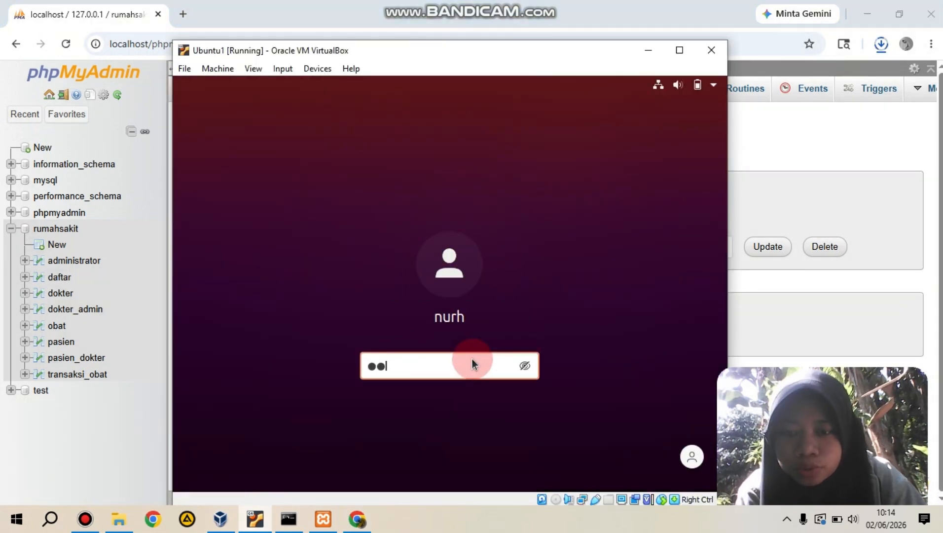
key("BackSpace")
key("BackSpace")
type("•••")
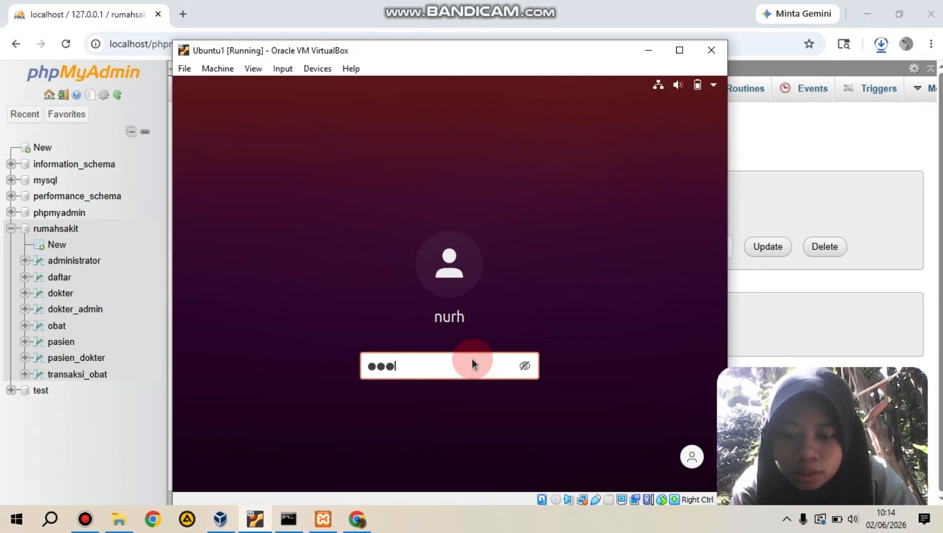
key("Return")
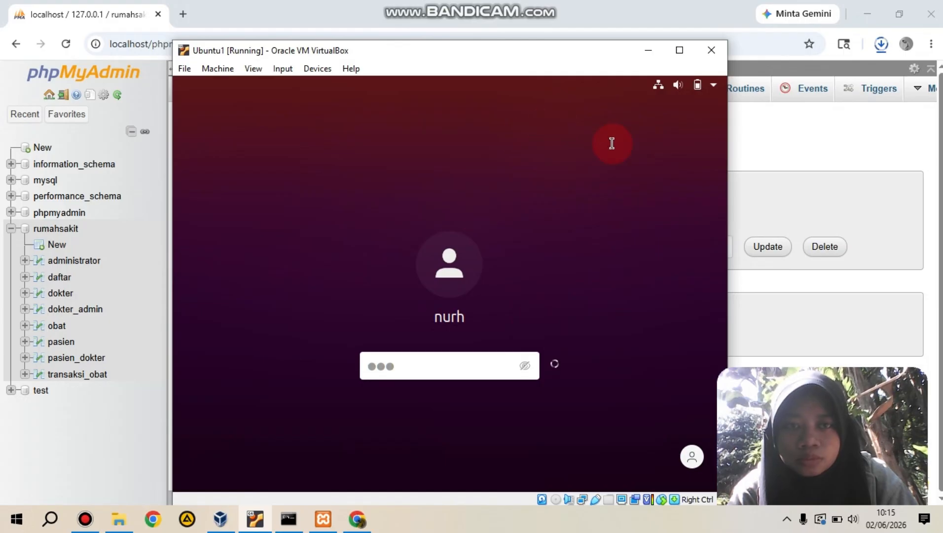
left_click_drag(511, 58, 424, 27)
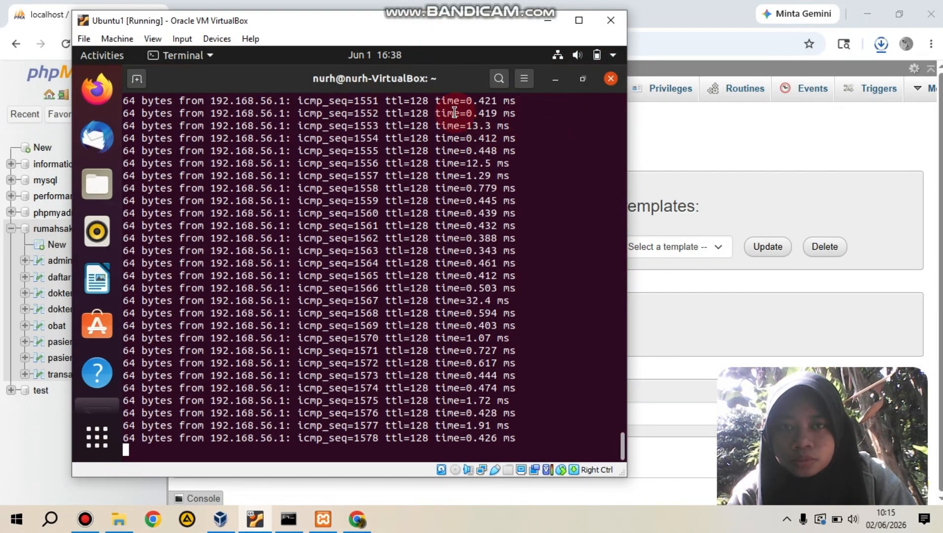
Step: Close the terminal running the ping in Ubuntu1 and open the Downloads folder in the file manager
left_click(610, 78)
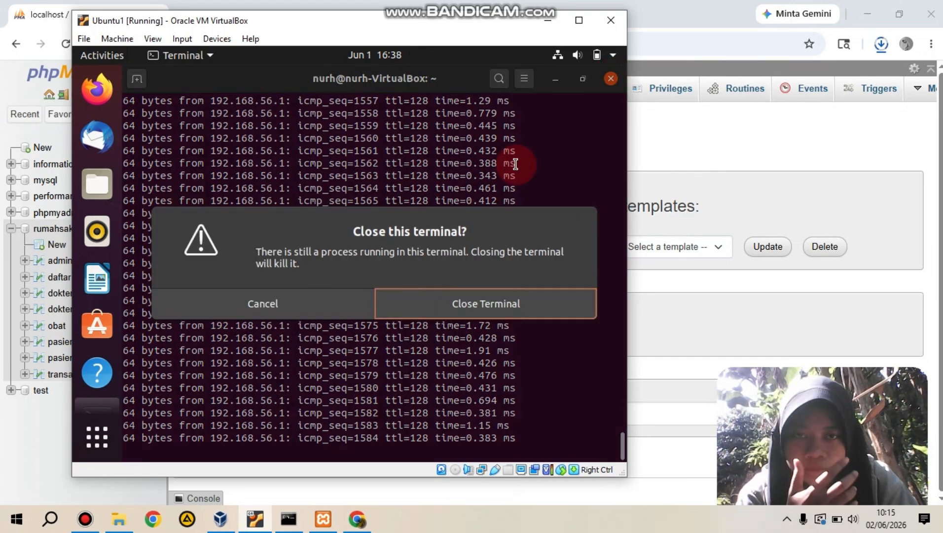
left_click(482, 304)
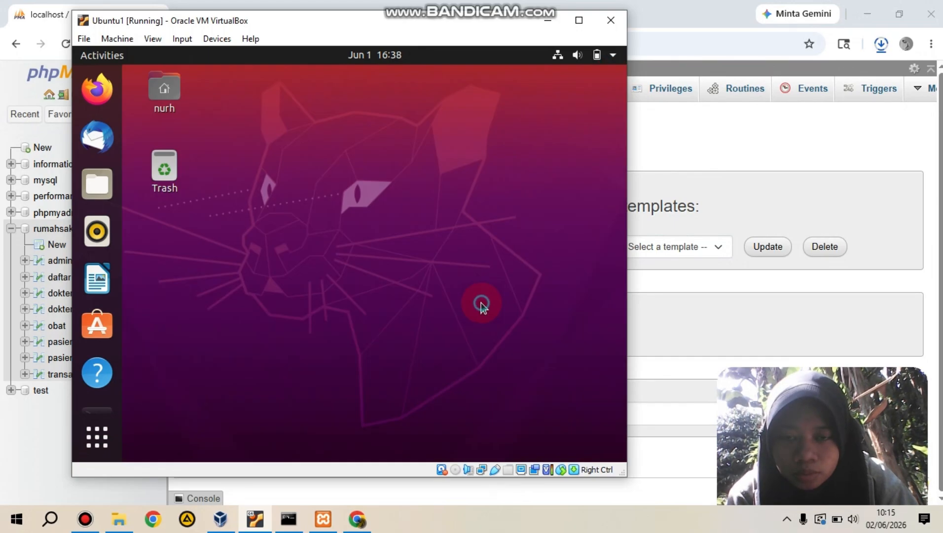
left_click(93, 437)
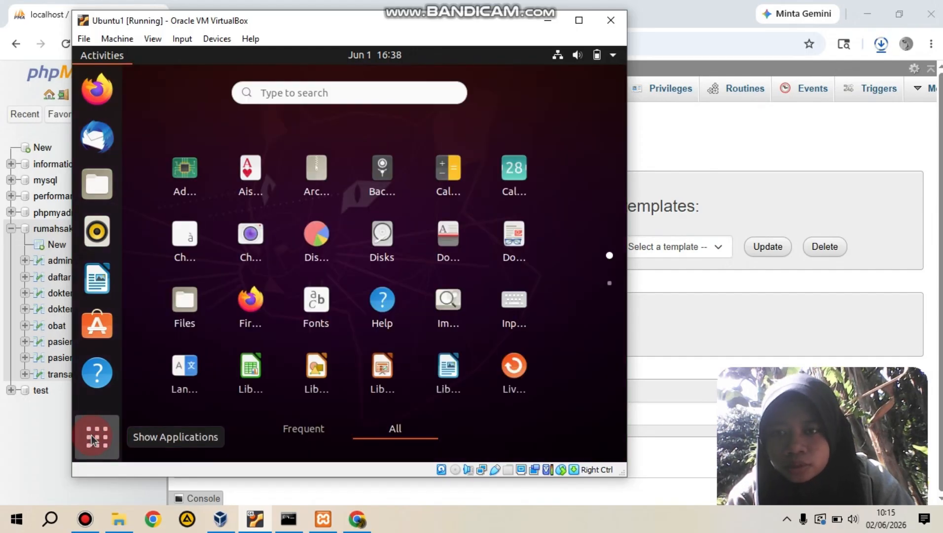
left_click(97, 184)
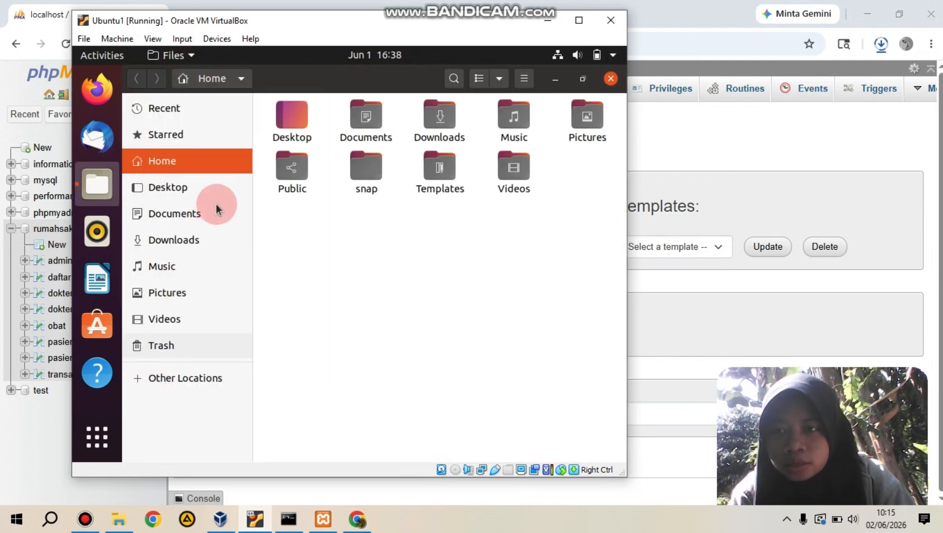
left_click(175, 240)
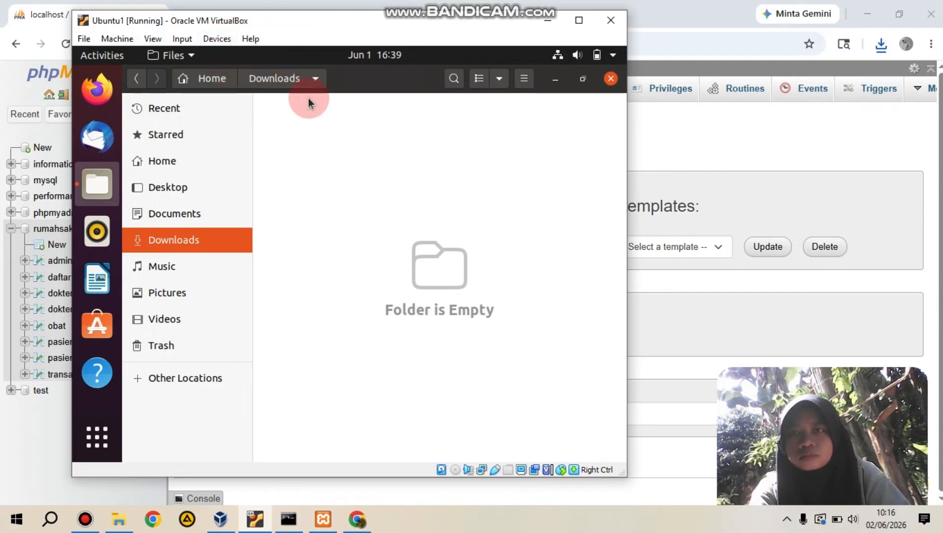
left_click(216, 37)
left_click(216, 37)
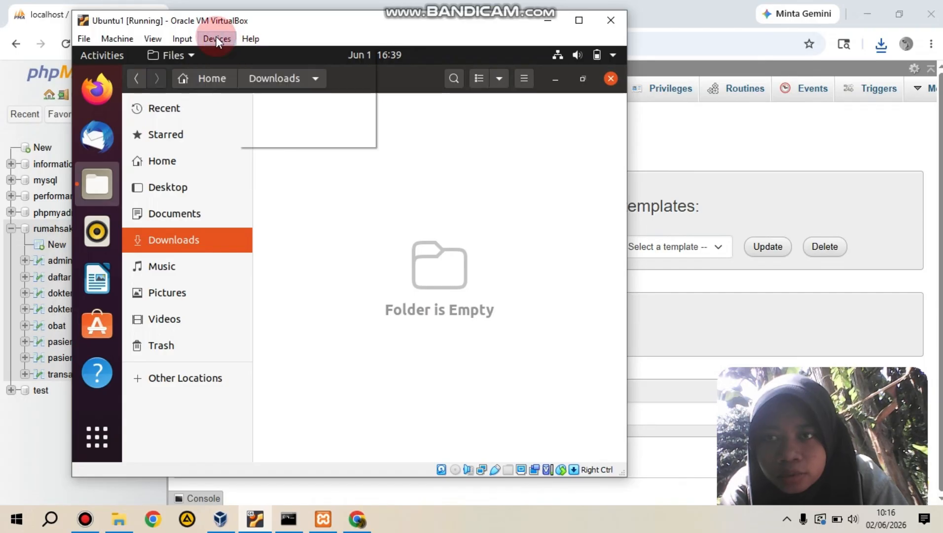
left_click(216, 37)
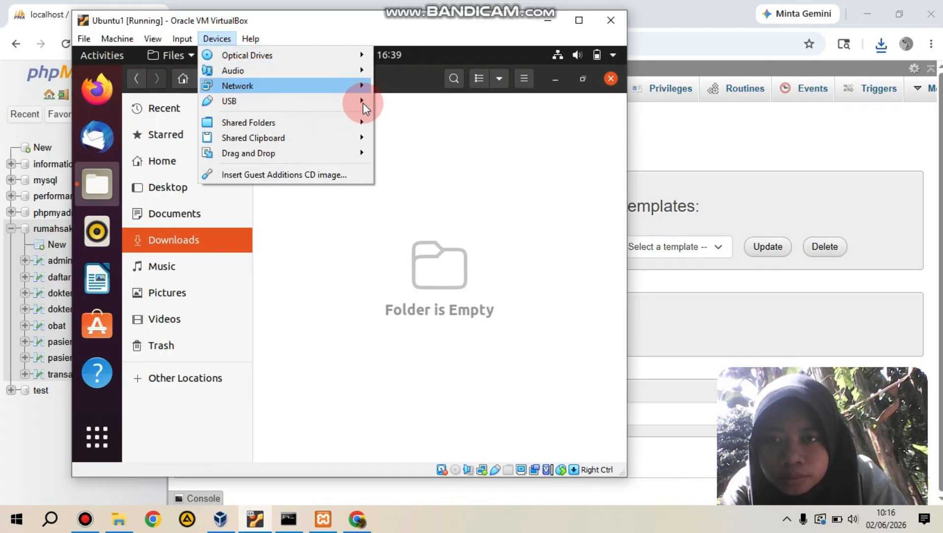
mouse_move(363, 103)
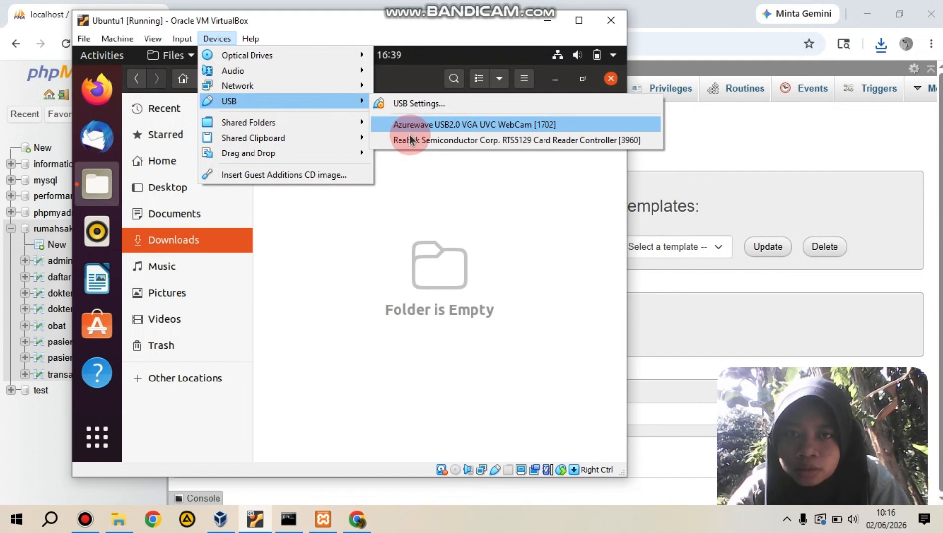
left_click(395, 125)
Step: Try to attach the JetFlash Mass Storage Device [0100] to the Ubuntu1 virtual machine and dismiss the notification
left_click(214, 36)
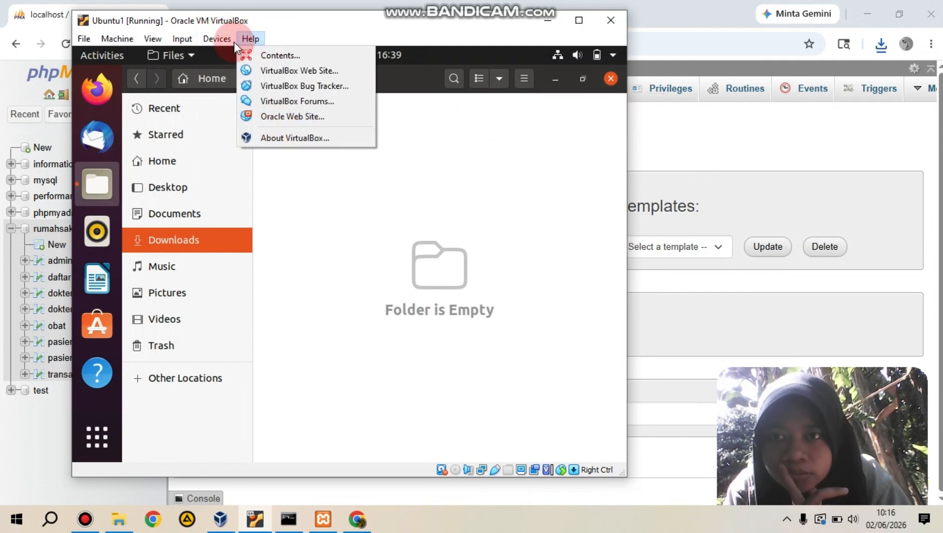
left_click(208, 37)
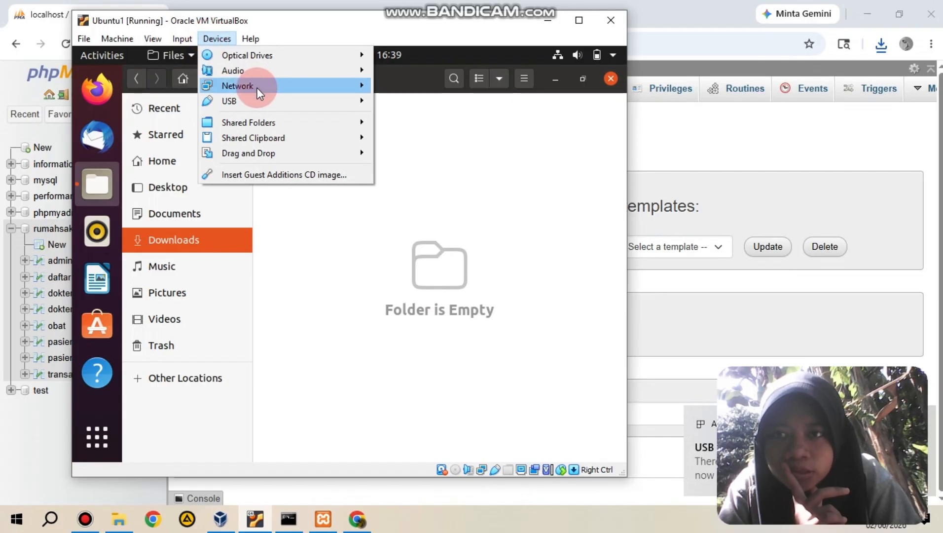
mouse_move(256, 105)
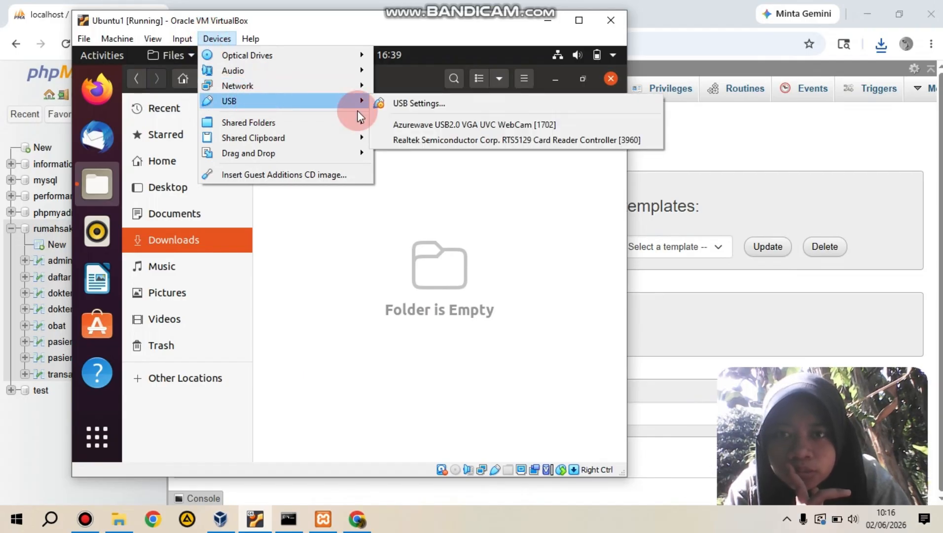
mouse_move(354, 99)
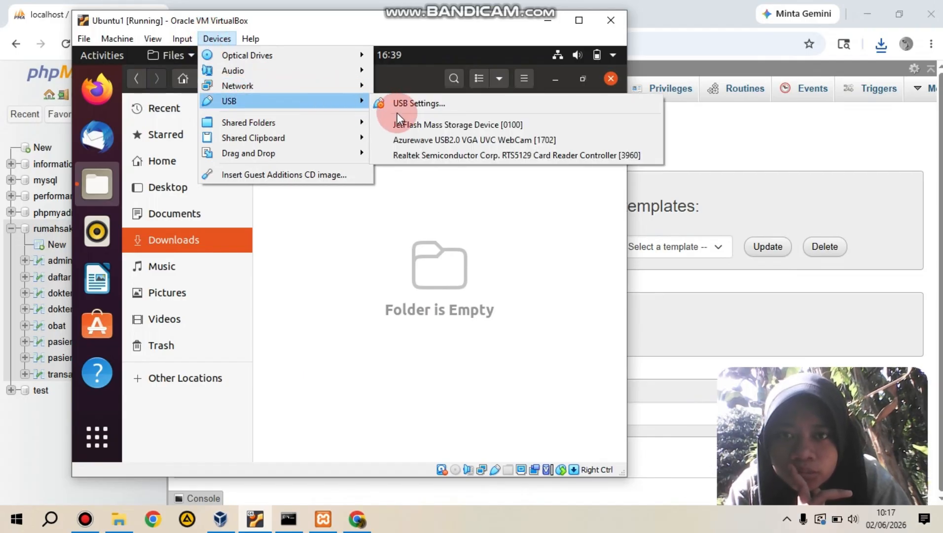
left_click(400, 124)
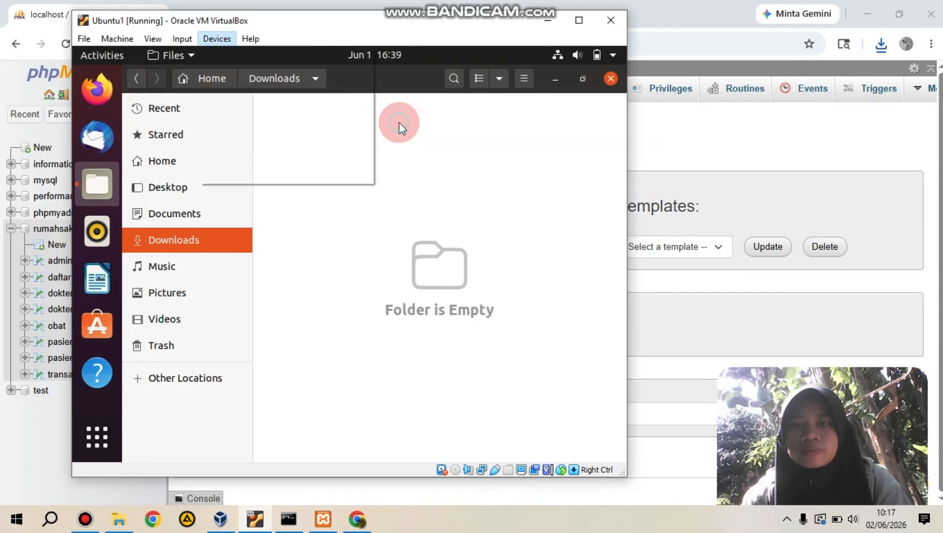
left_click(156, 261)
left_click(326, 156)
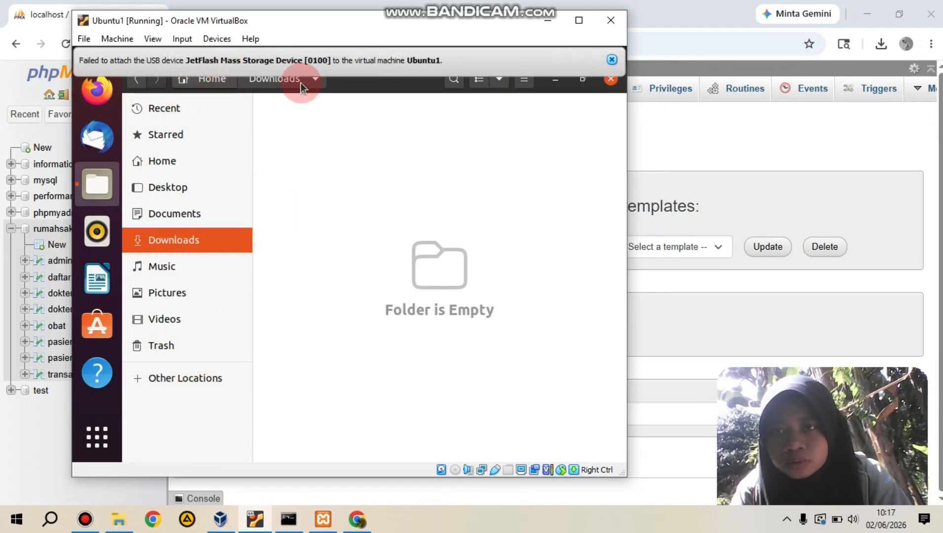
left_click(612, 59)
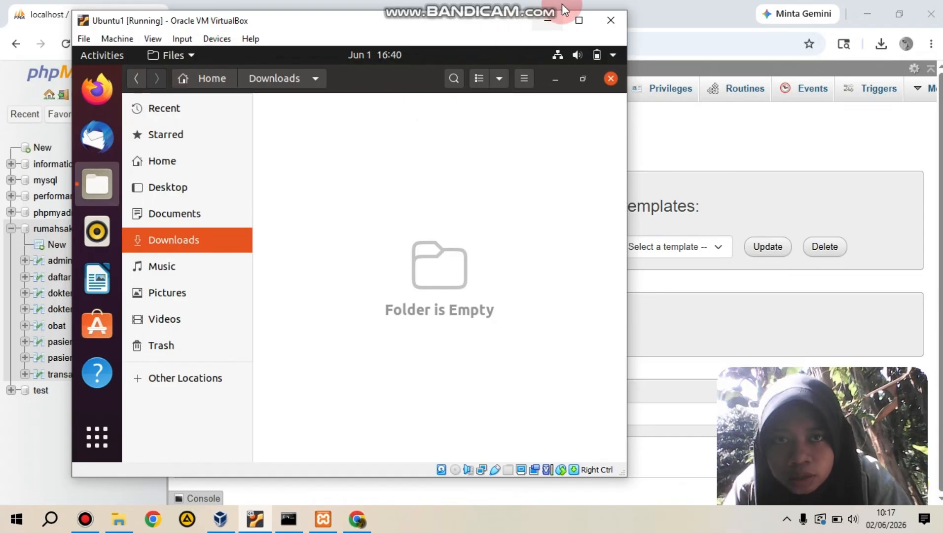
Step: Maximize the virtual machine window, attach the JetFlash Mass Storage Device [0100] to Ubuntu1 and open the USB drive
left_click(579, 21)
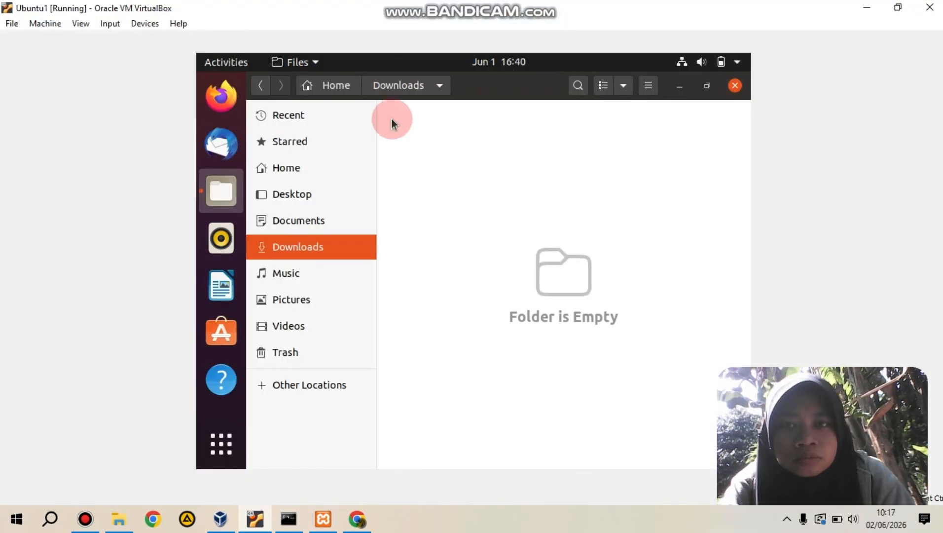
left_click(153, 22)
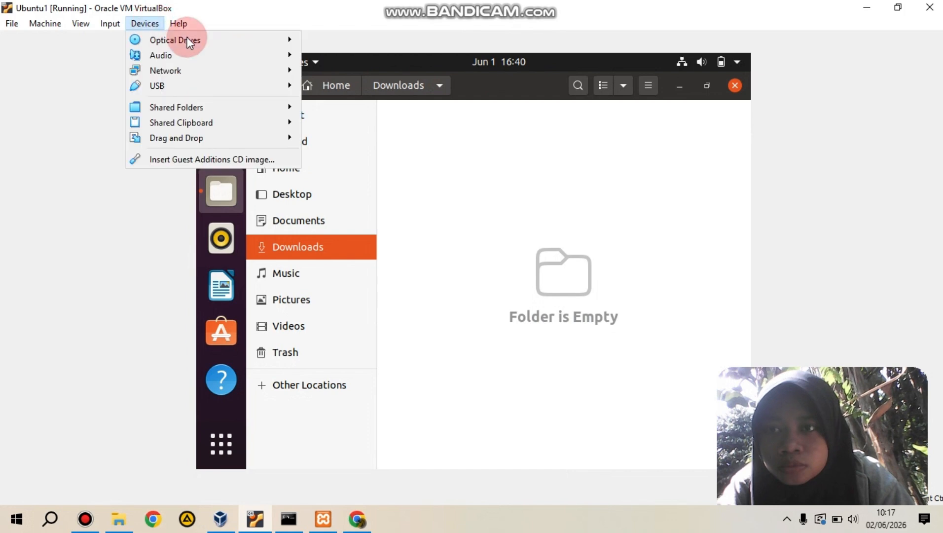
mouse_move(161, 82)
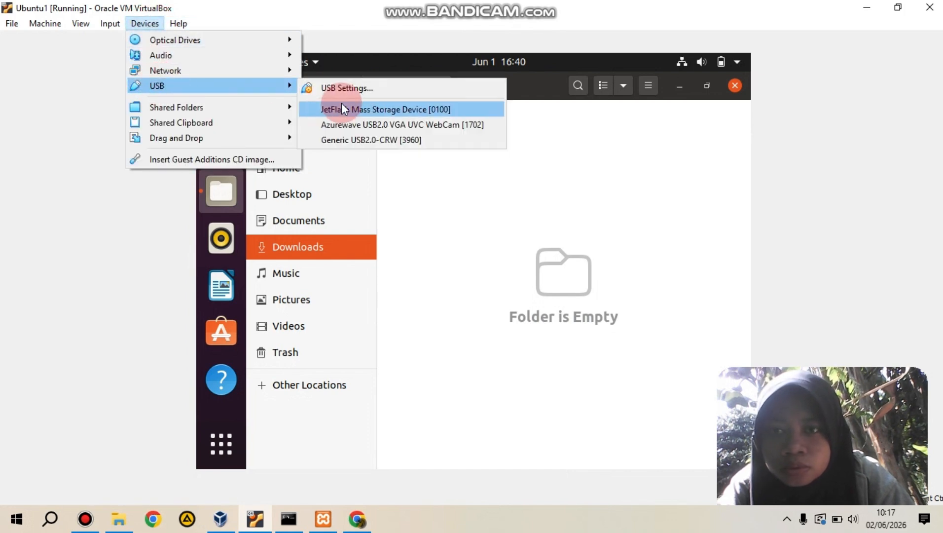
left_click(342, 103)
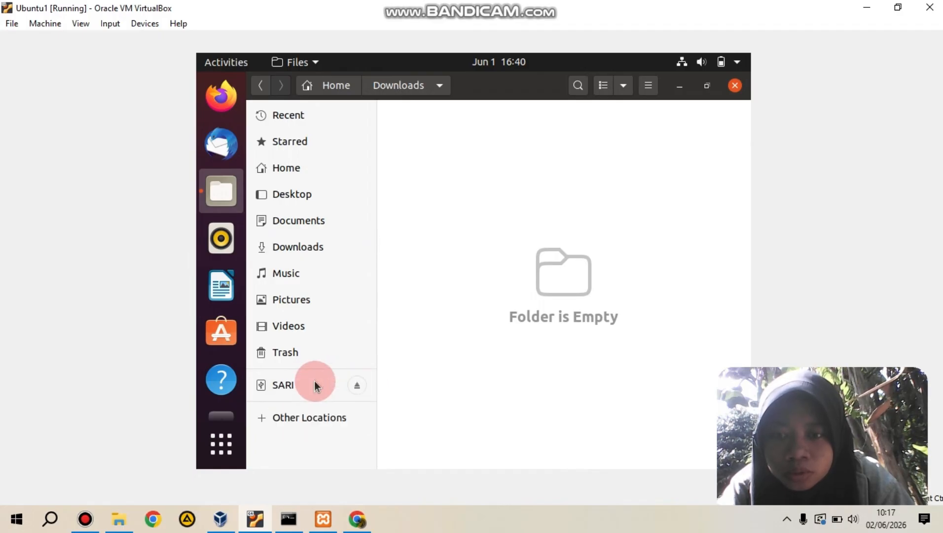
left_click(289, 387)
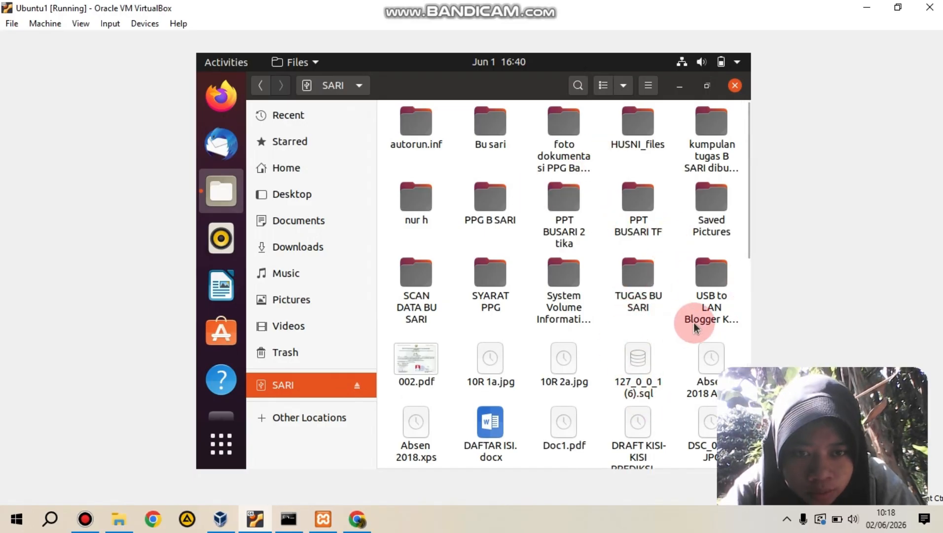
Step: Look through the USB drive and two of its folders for the exported rumahsakit SQL file
left_click_drag(748, 238, 753, 136)
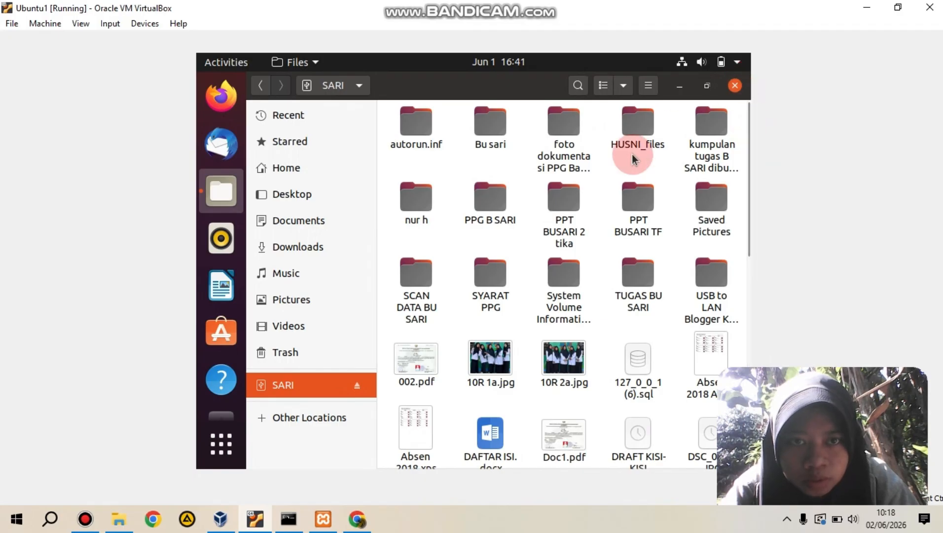
double_click(421, 209)
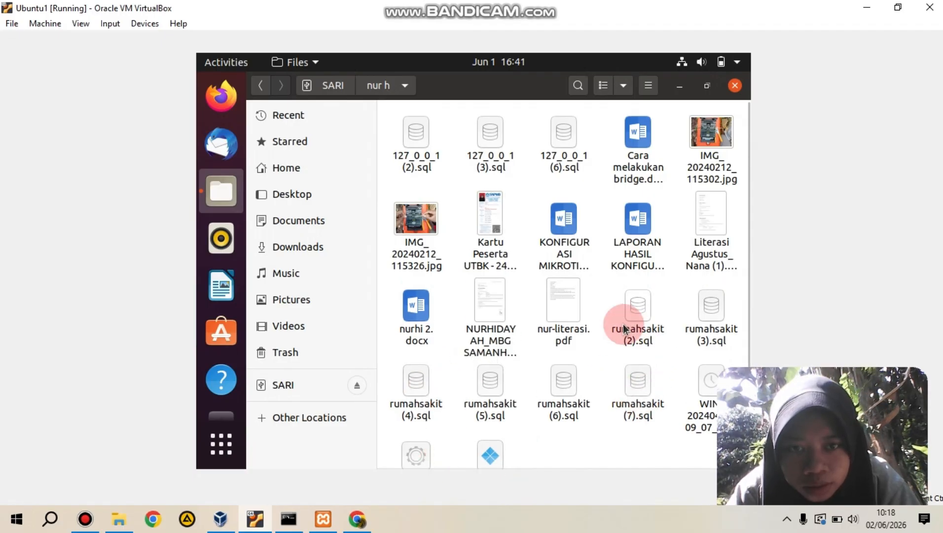
left_click(283, 384)
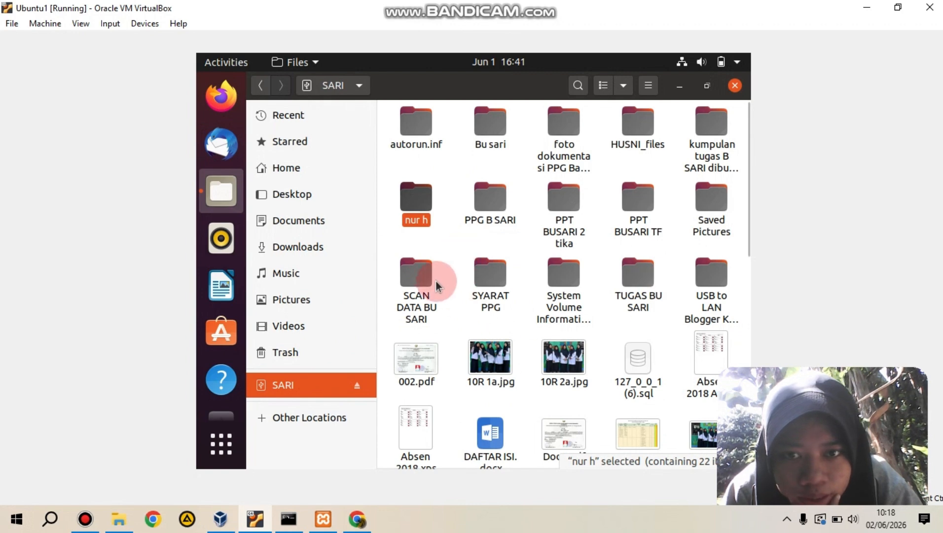
left_click(711, 126)
double_click(708, 123)
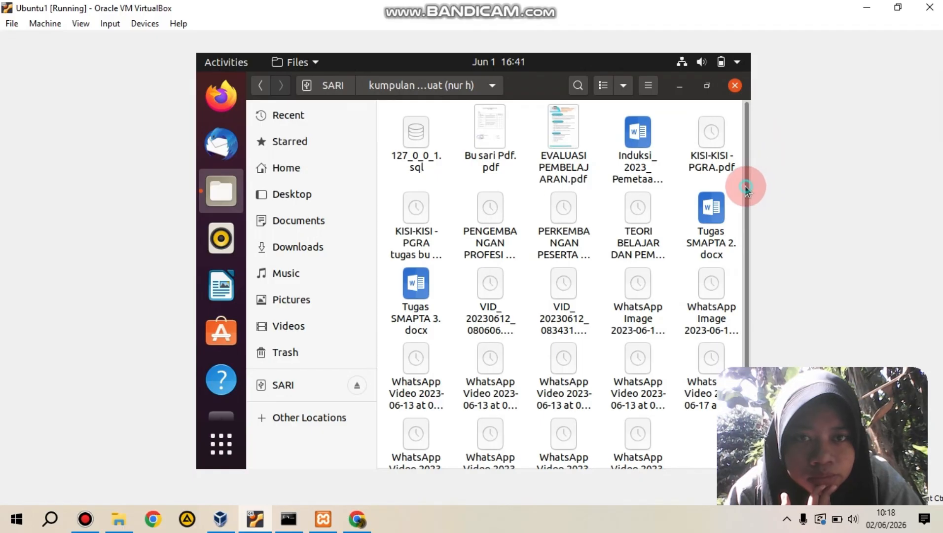
scroll(760, 296, "down", 2)
Step: Check the browser's recent downloads on Windows and select the exported rumahsakit (8) SQL file in the Downloads folder
left_click(356, 518)
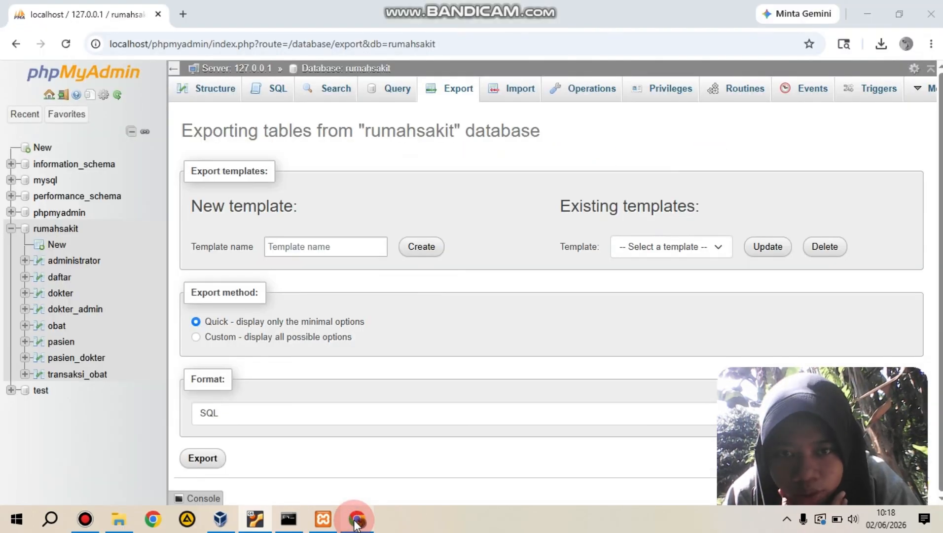
left_click(881, 43)
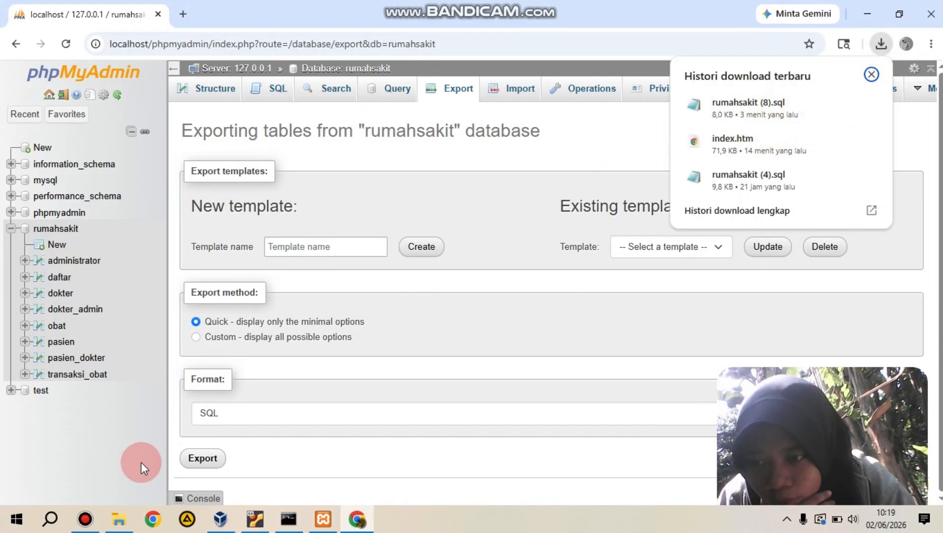
left_click(123, 523)
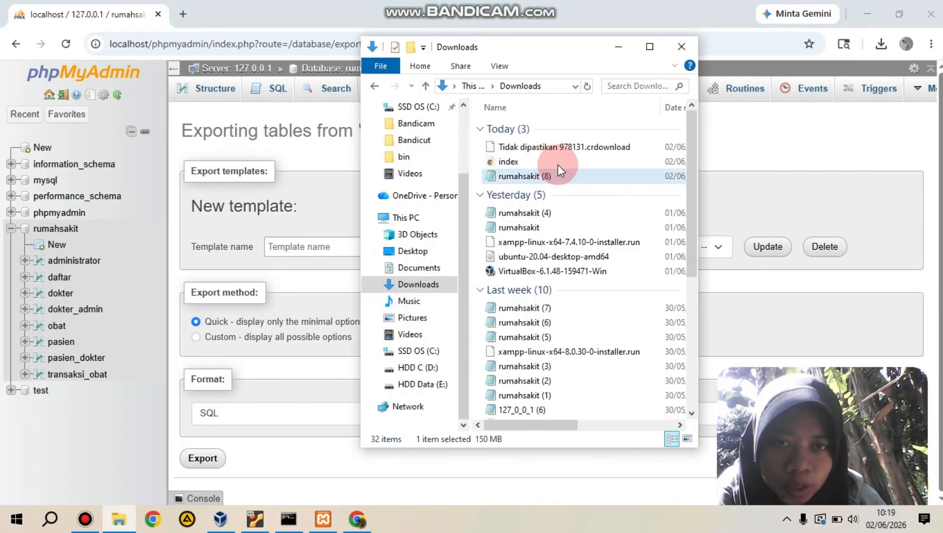
left_click(650, 46)
left_click(346, 137)
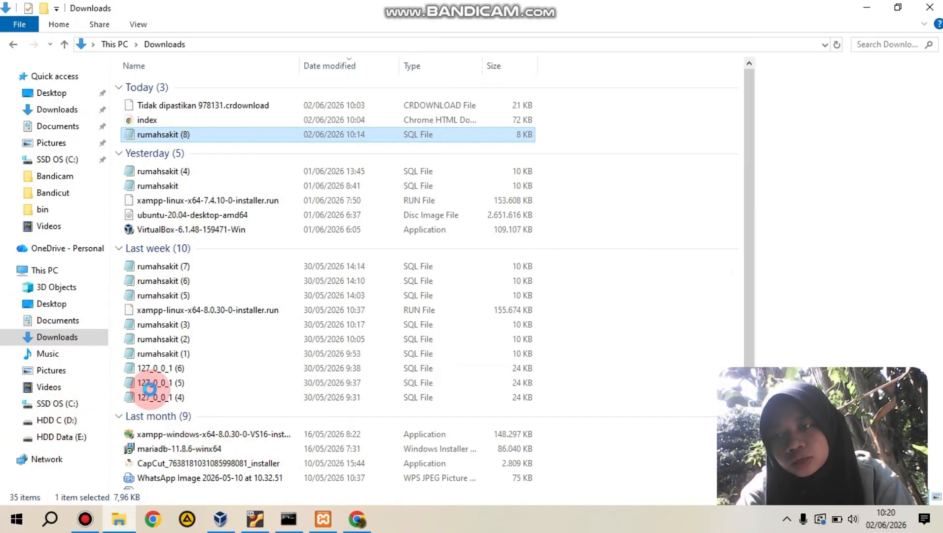
Step: Switch back to the Ubuntu1 virtual machine, attach the JetFlash USB storage device again and open its drive
left_click(357, 518)
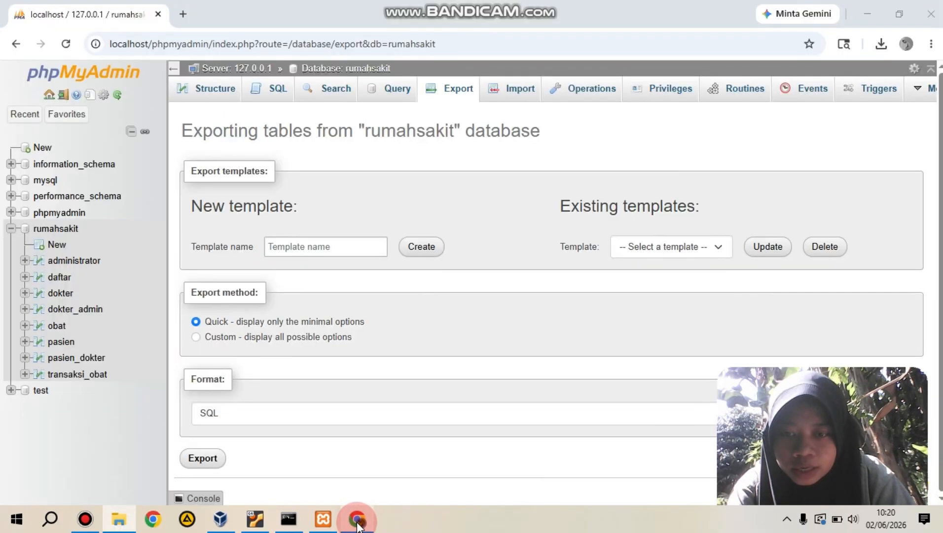
left_click(255, 519)
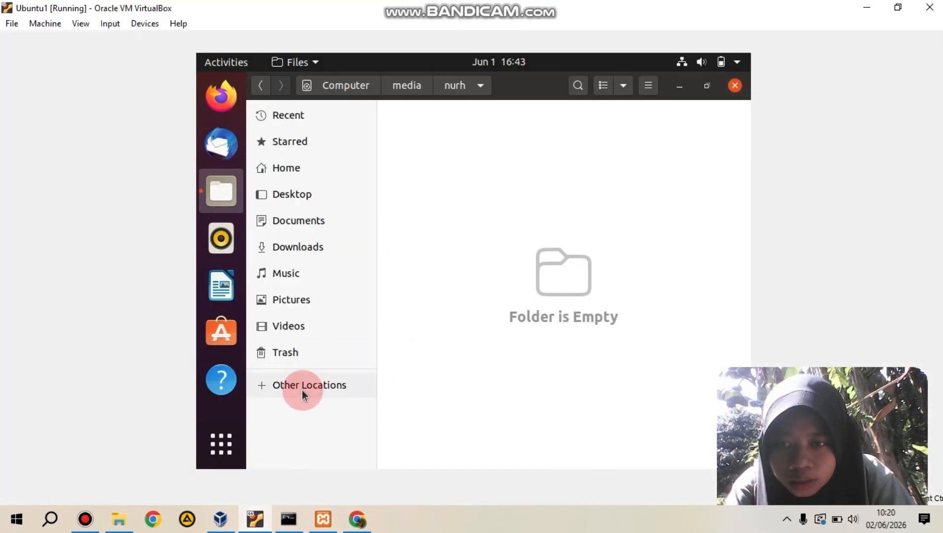
left_click(145, 23)
mouse_move(158, 85)
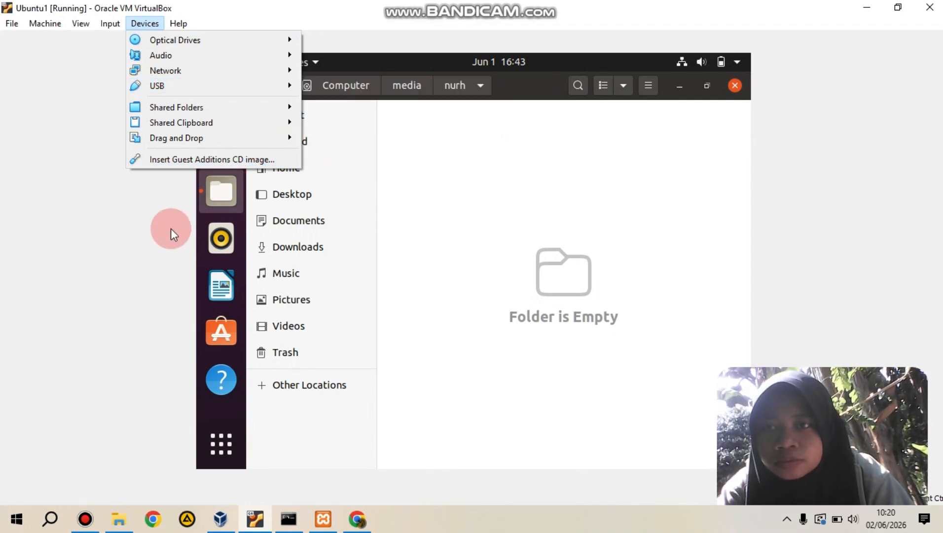
mouse_move(200, 85)
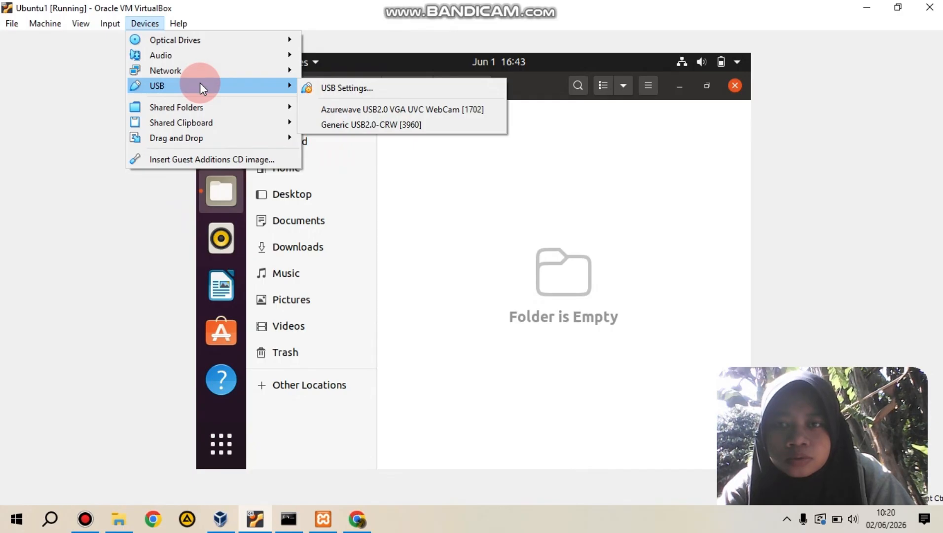
left_click(135, 228)
left_click(150, 22)
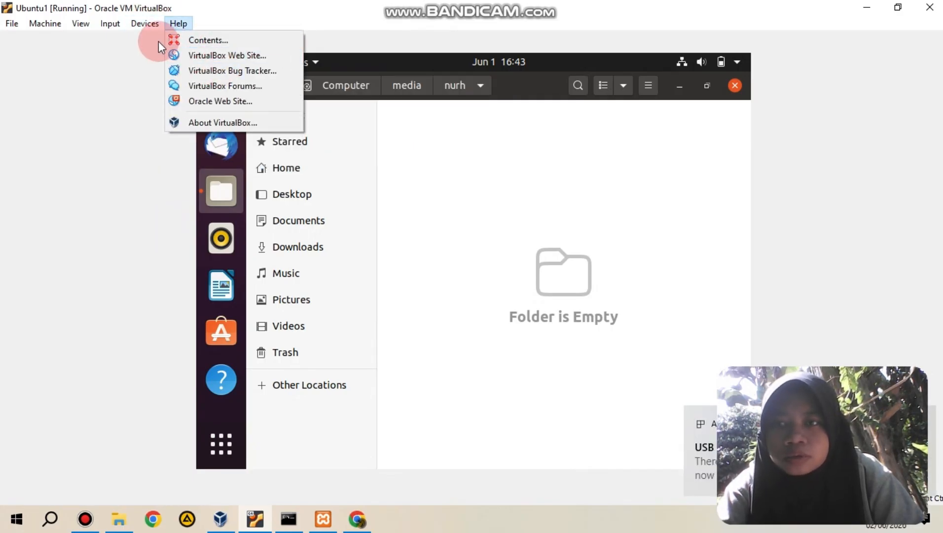
mouse_move(177, 86)
left_click(314, 109)
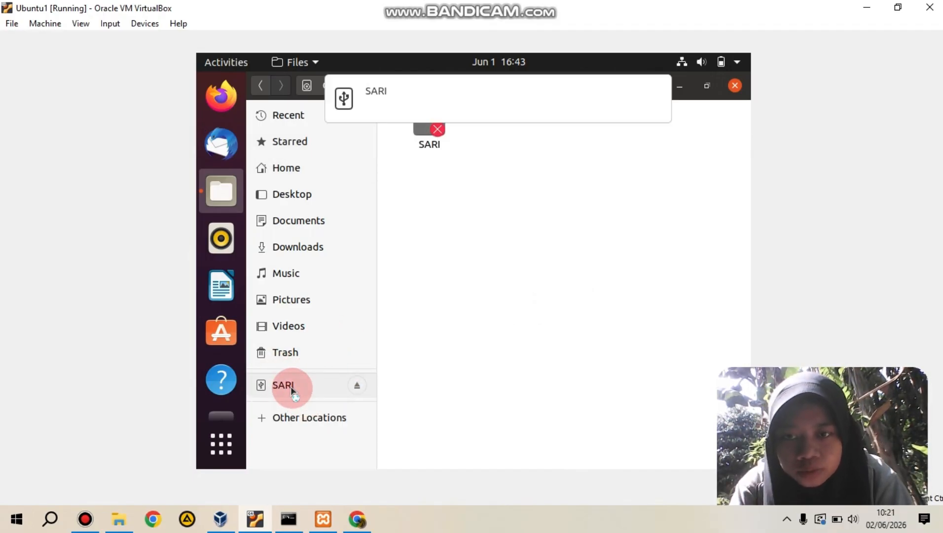
left_click(291, 387)
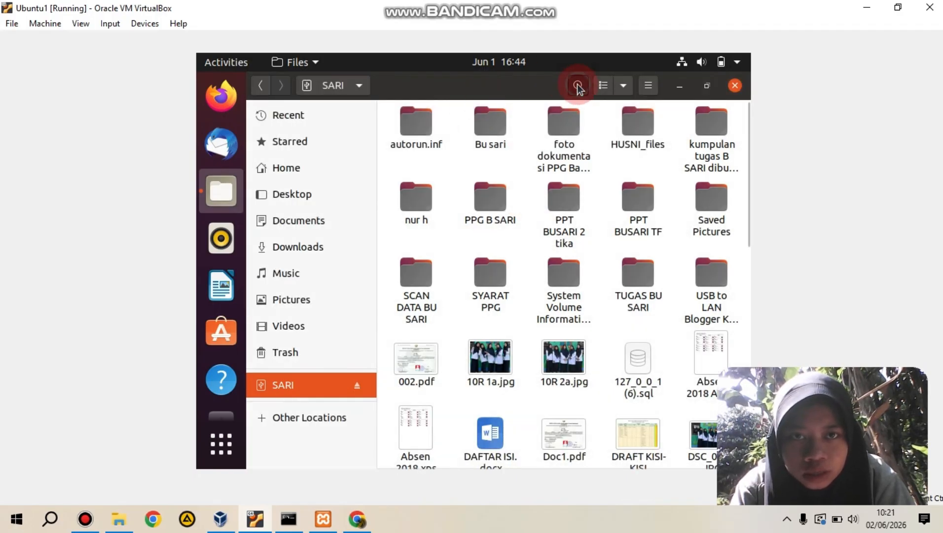
Step: Find rumahsakit.sql on the USB drive by searching for "rumah", view its contents and copy it into the Downloads folder
left_click(578, 87)
type("rumah")
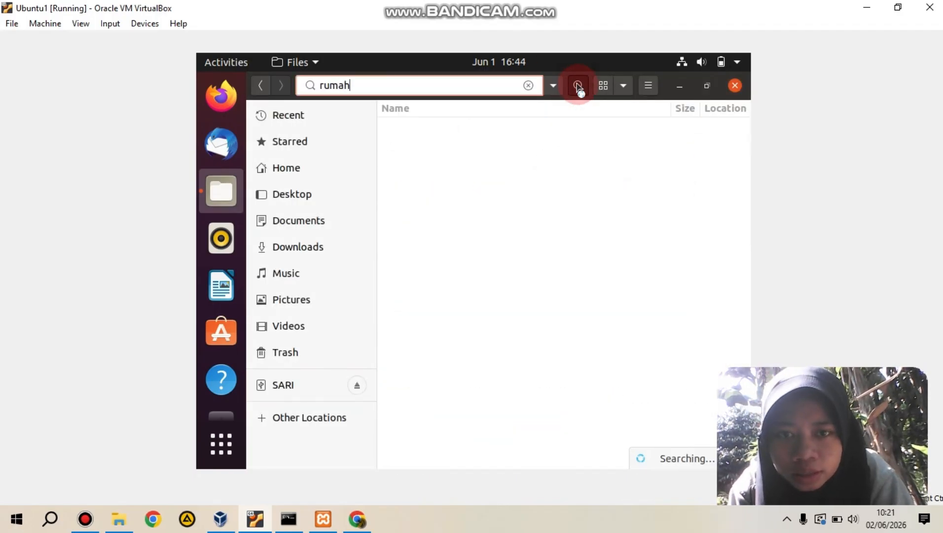
left_click(513, 133)
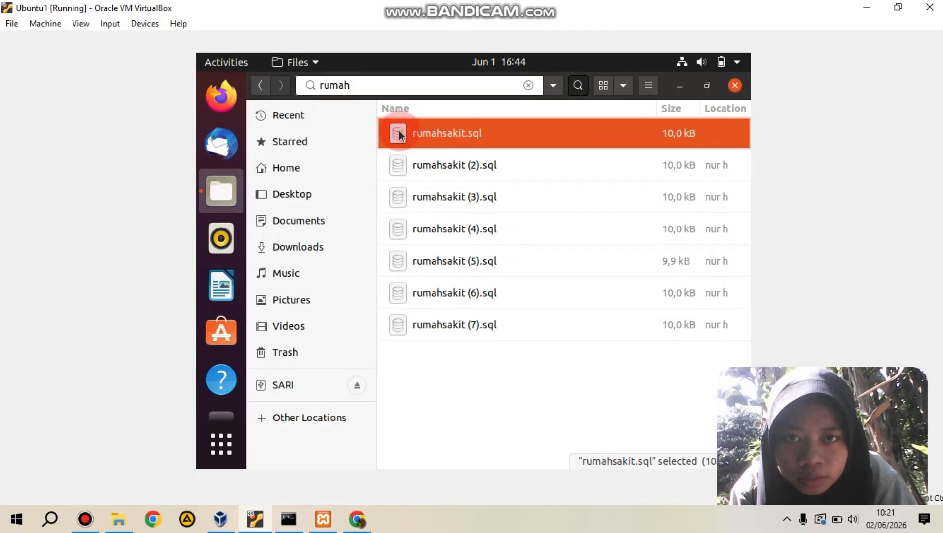
double_click(450, 129)
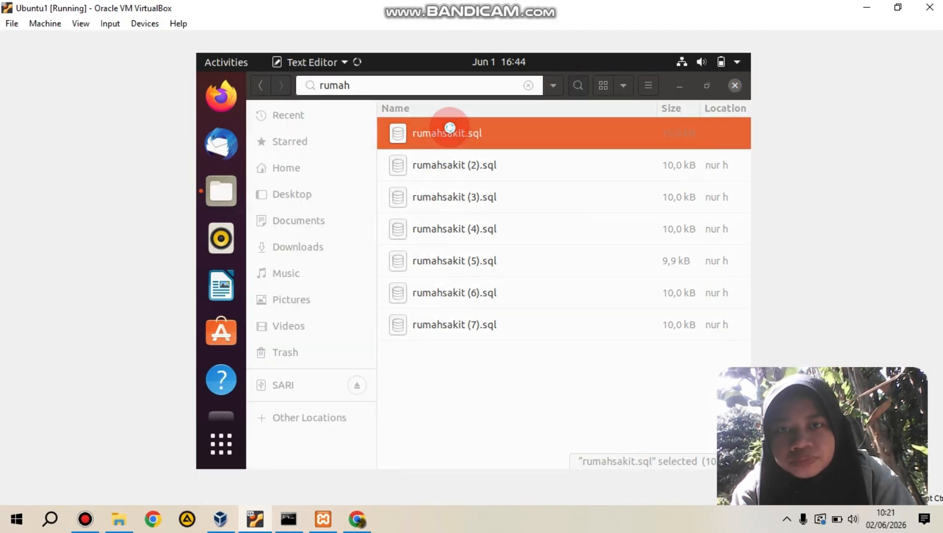
left_click(474, 142)
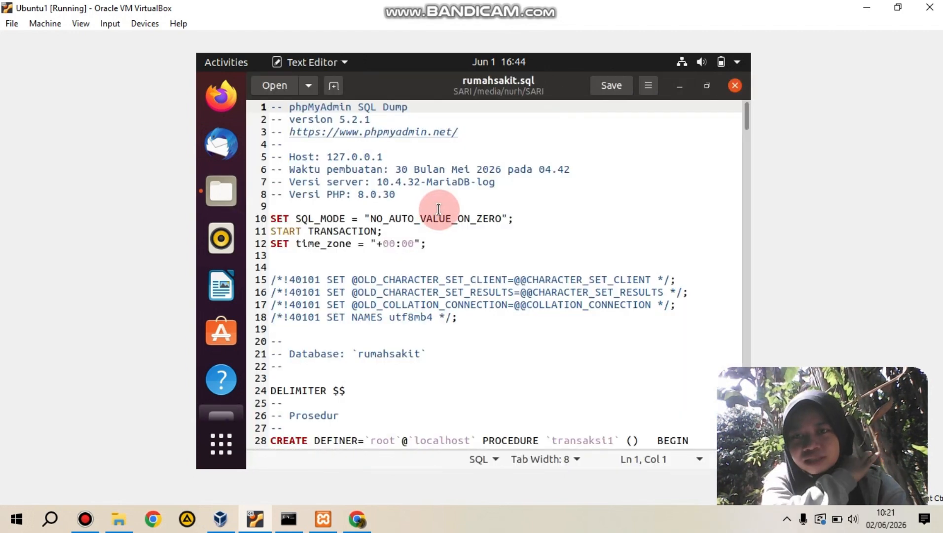
left_click(735, 87)
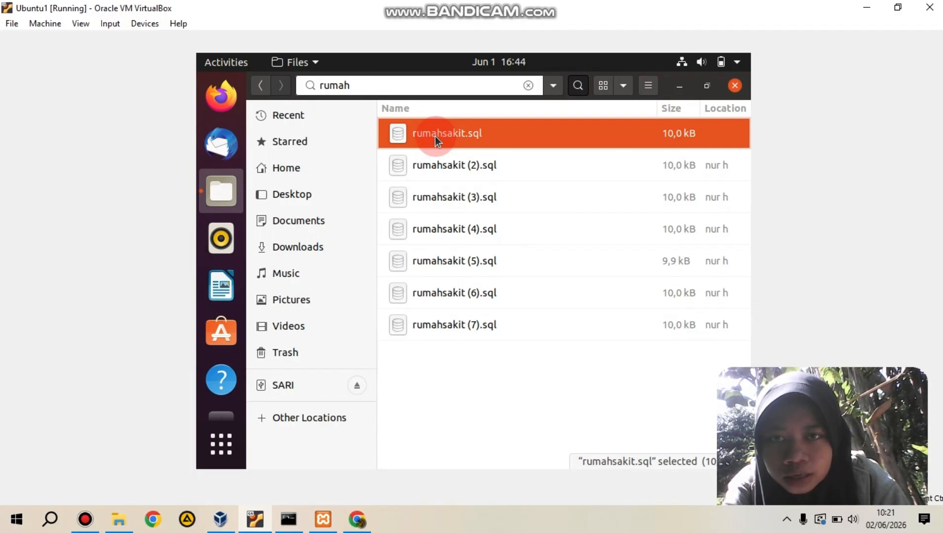
left_click_drag(435, 136, 302, 249)
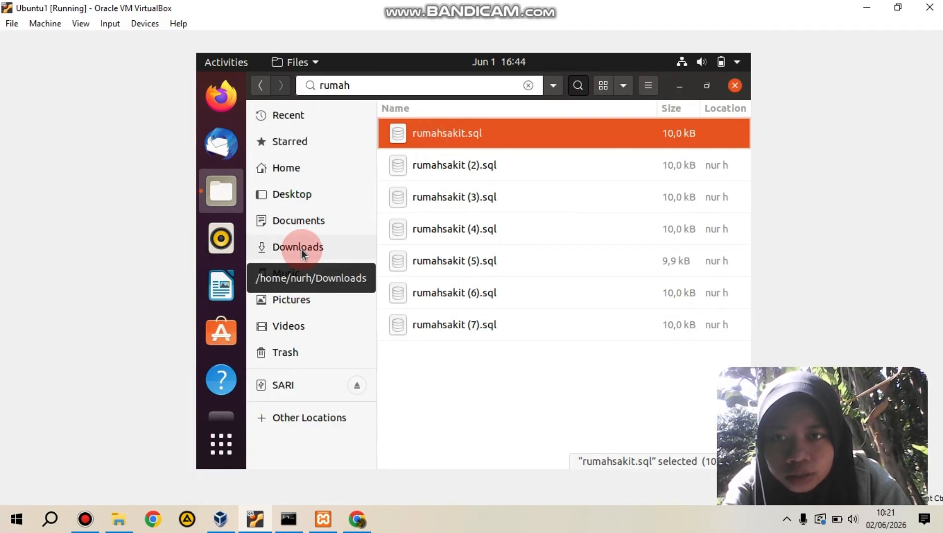
left_click(302, 249)
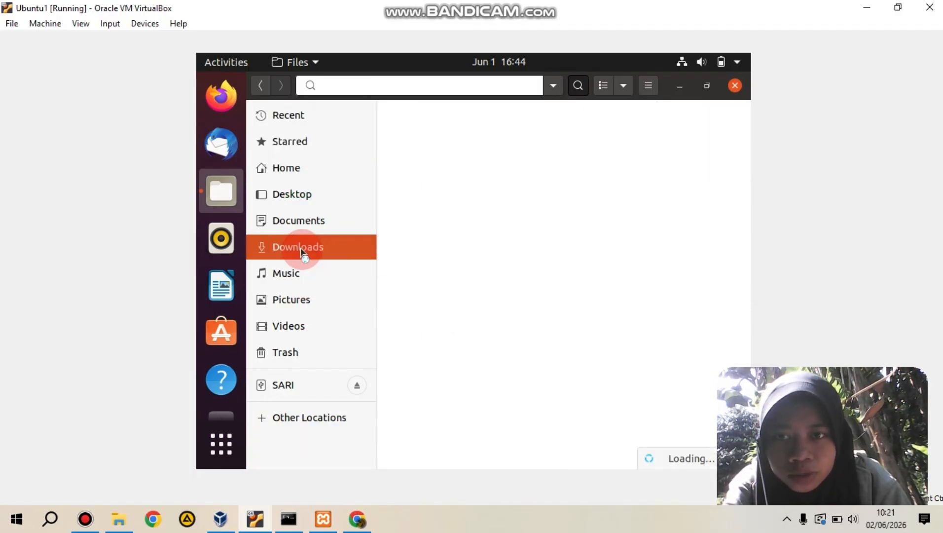
Step: Copy xampp-linux-x64-8.0.30-0-installer.run into Downloads from the USB drive folder that holds the numbered rumahsakit SQL files
left_click(290, 390)
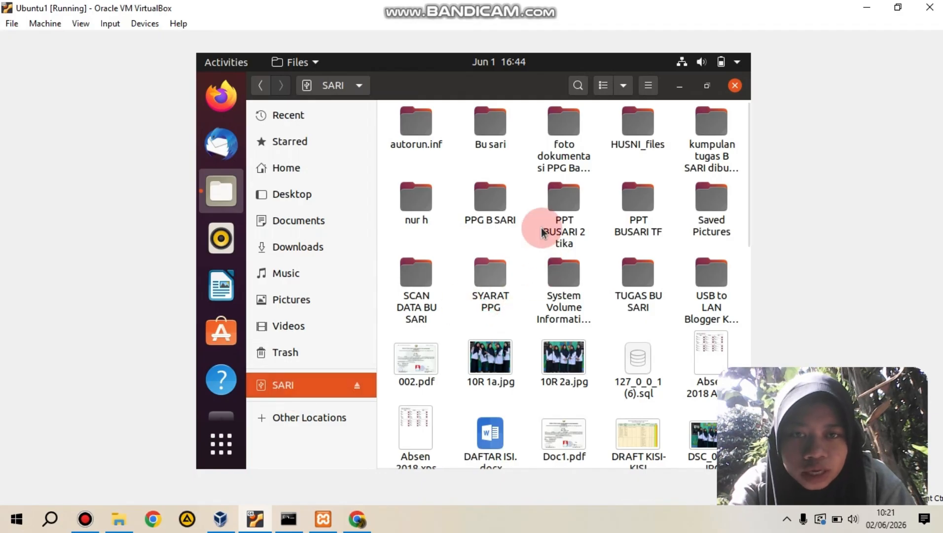
left_click(418, 217)
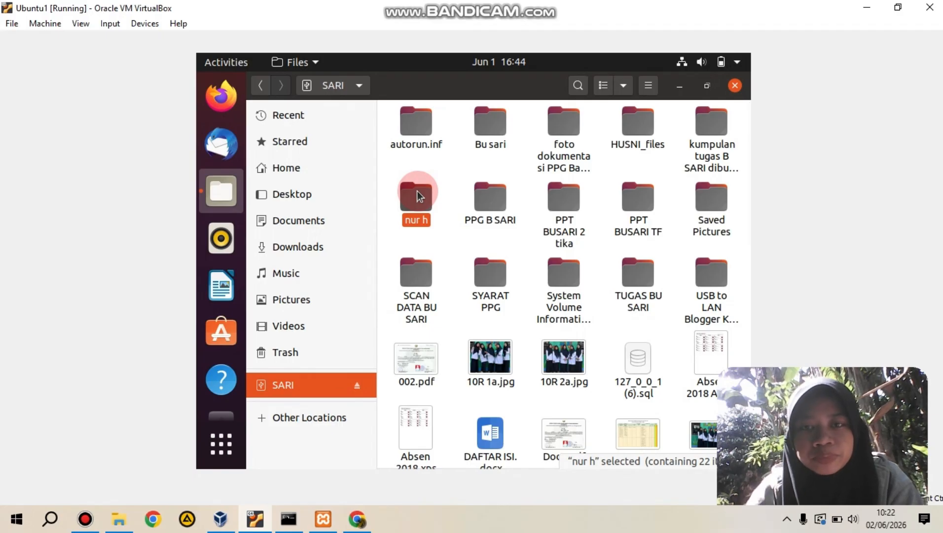
double_click(420, 198)
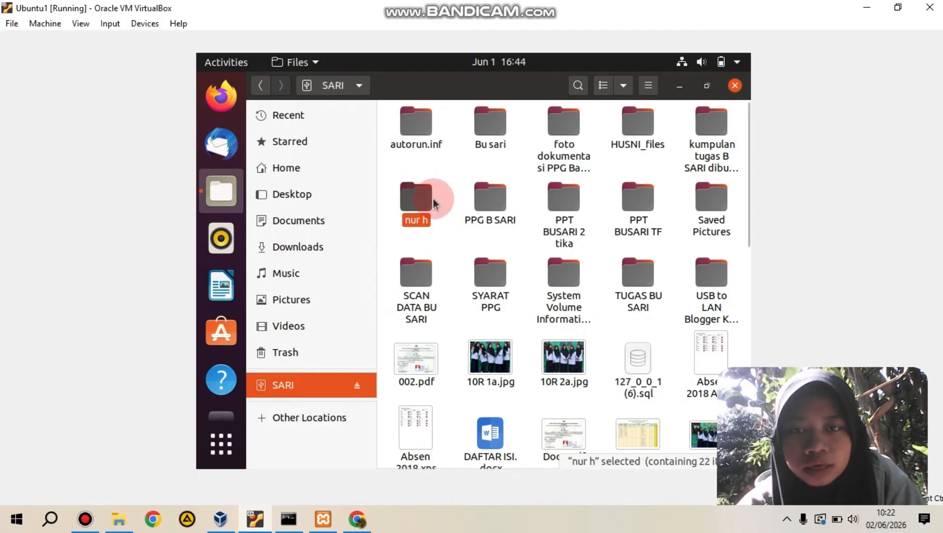
left_click(447, 183)
left_click(426, 189)
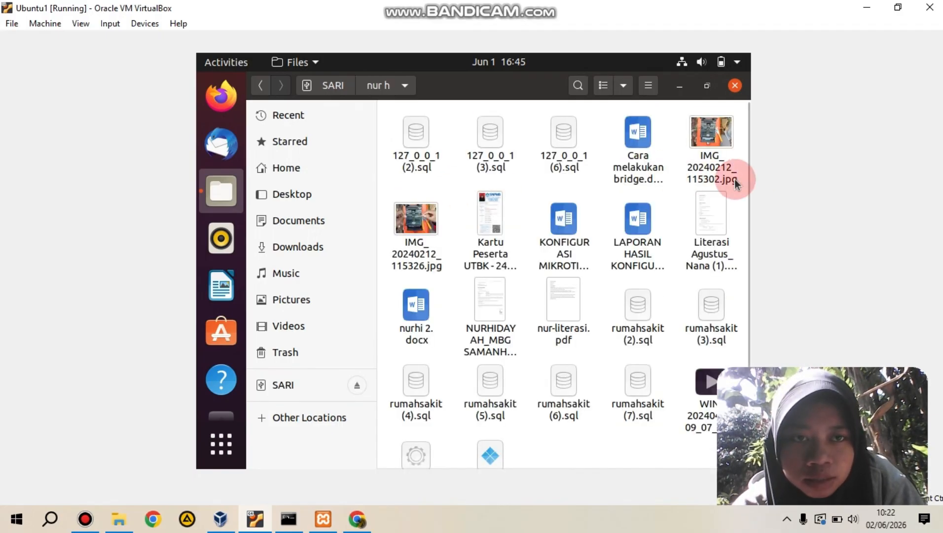
scroll(746, 173, "down", 3)
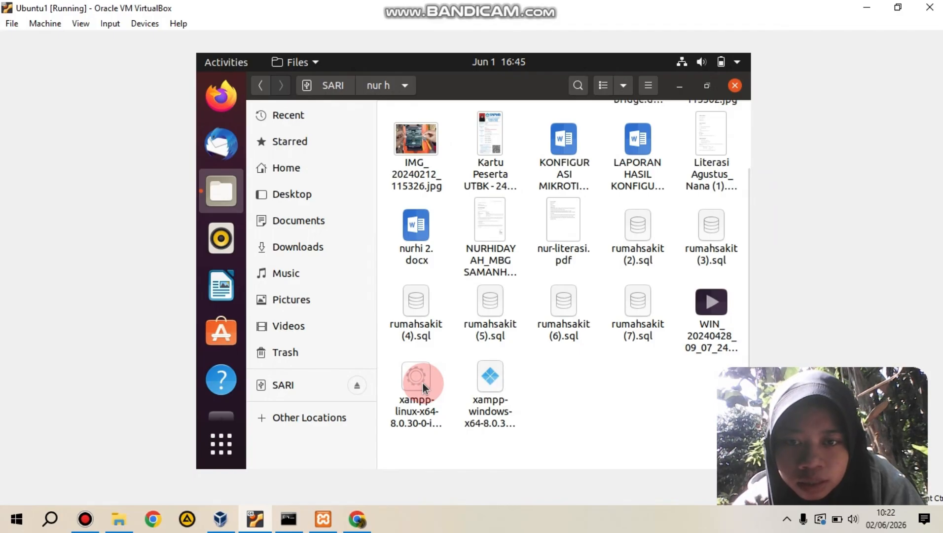
left_click_drag(423, 382, 333, 248)
left_click(318, 248)
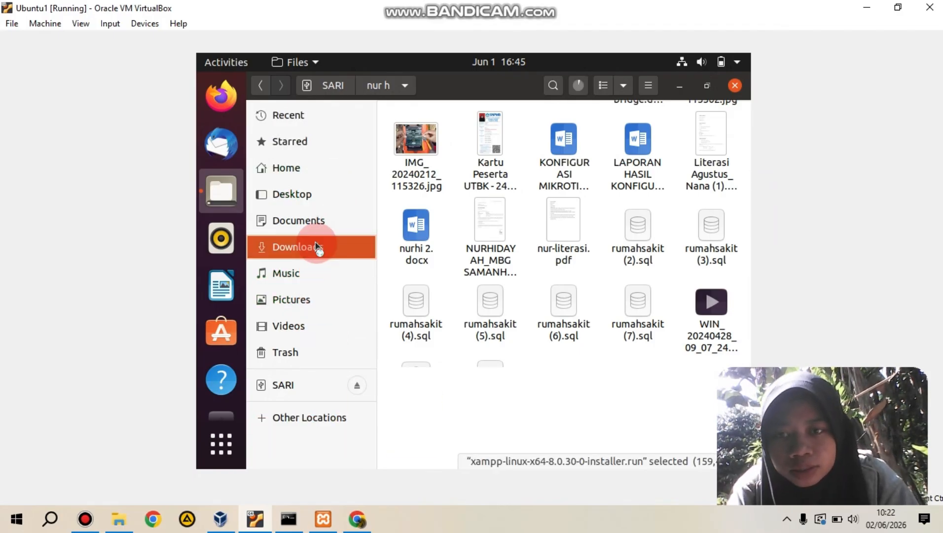
left_click(542, 161)
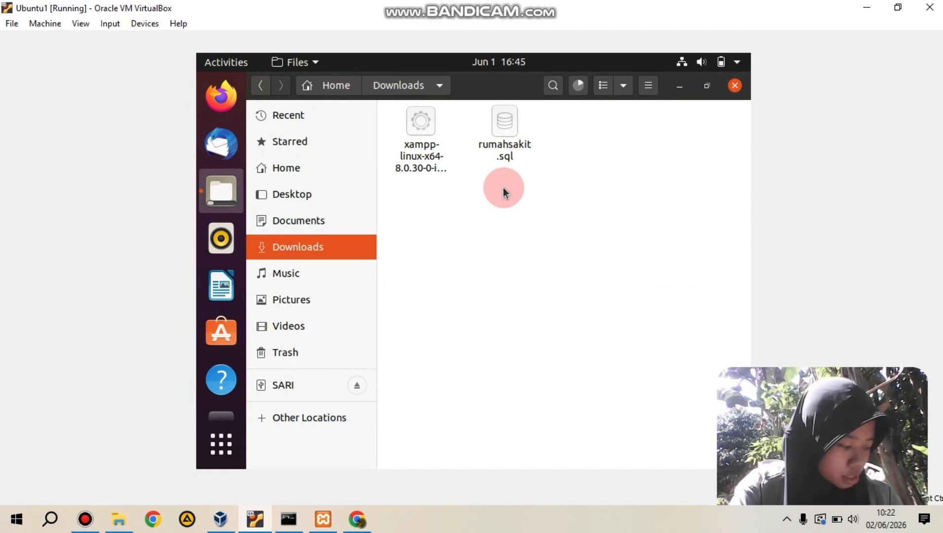
Step: Find the Terminal among the Ubuntu applications by searching for "ter" and open it
left_click(222, 440)
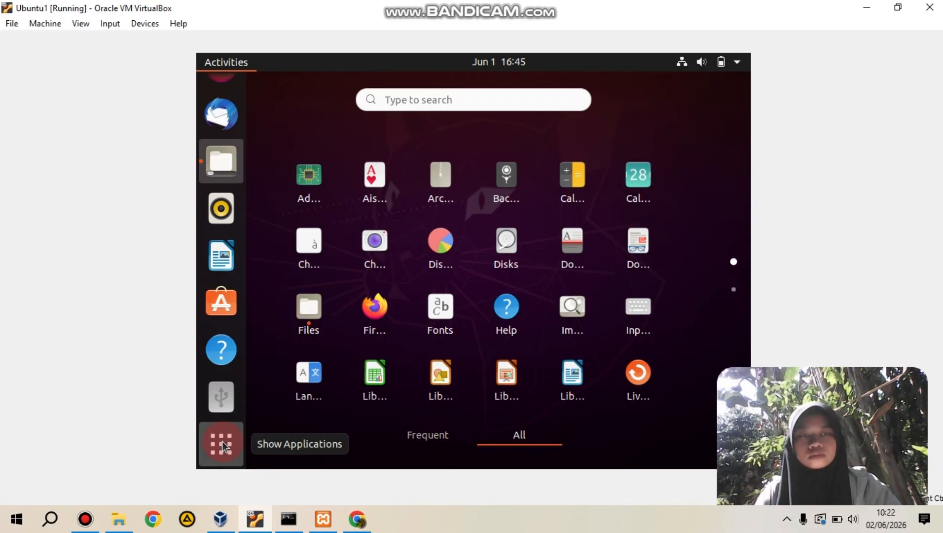
left_click(428, 99)
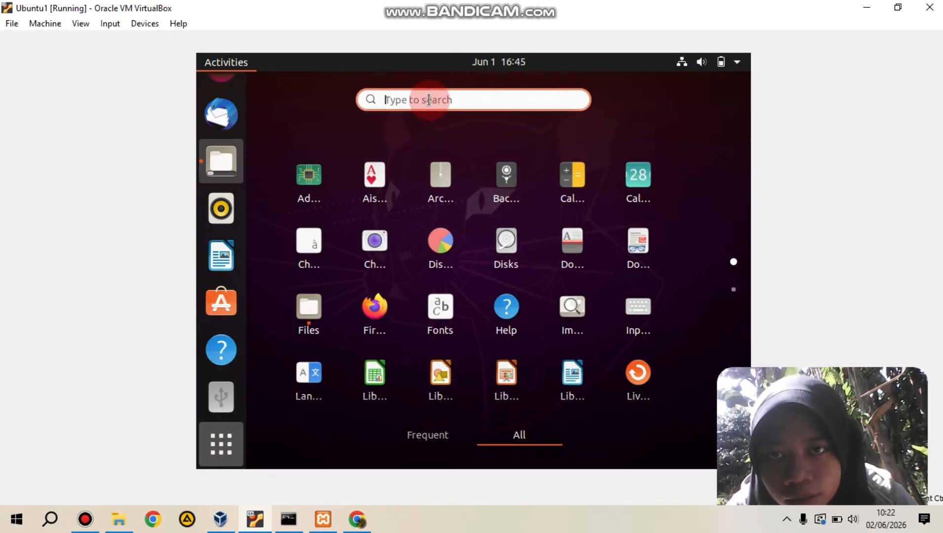
type("ter")
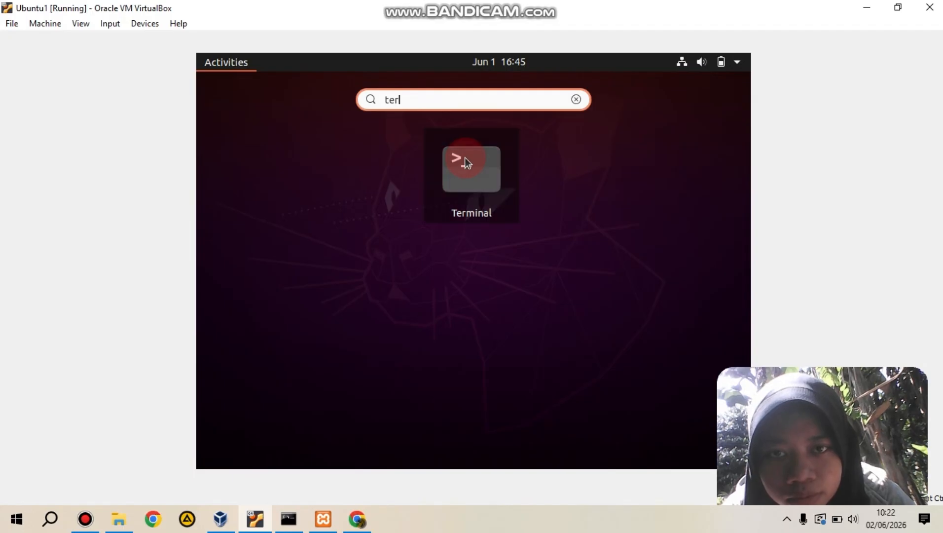
key("Return")
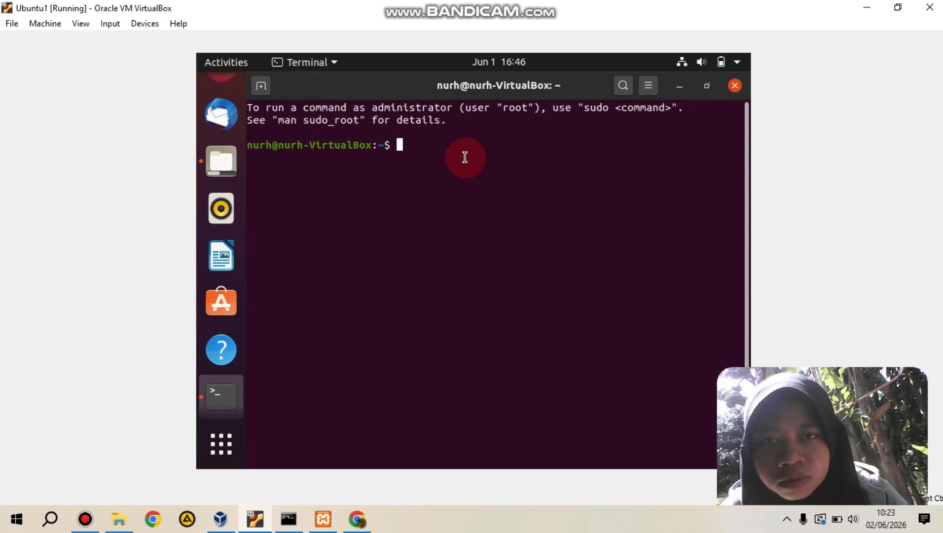
Step: Try to change to the /opt/lampp directory, correcting the mistyped path /opy/lampp
type("cd /")
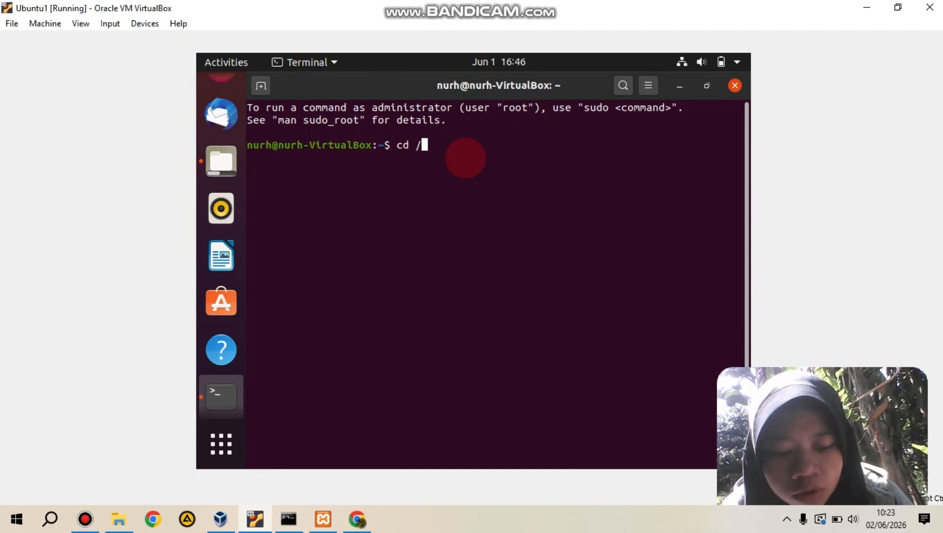
type("opy/lampp")
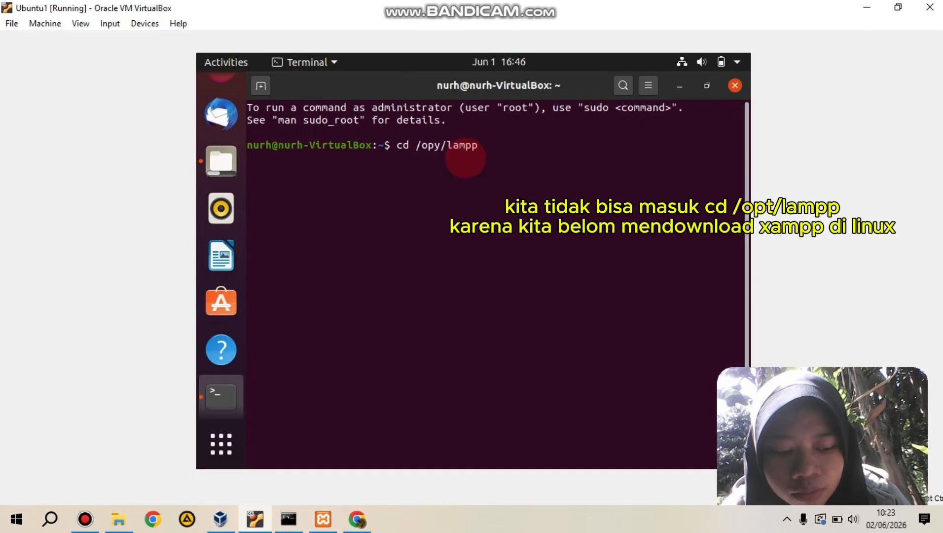
key("Return")
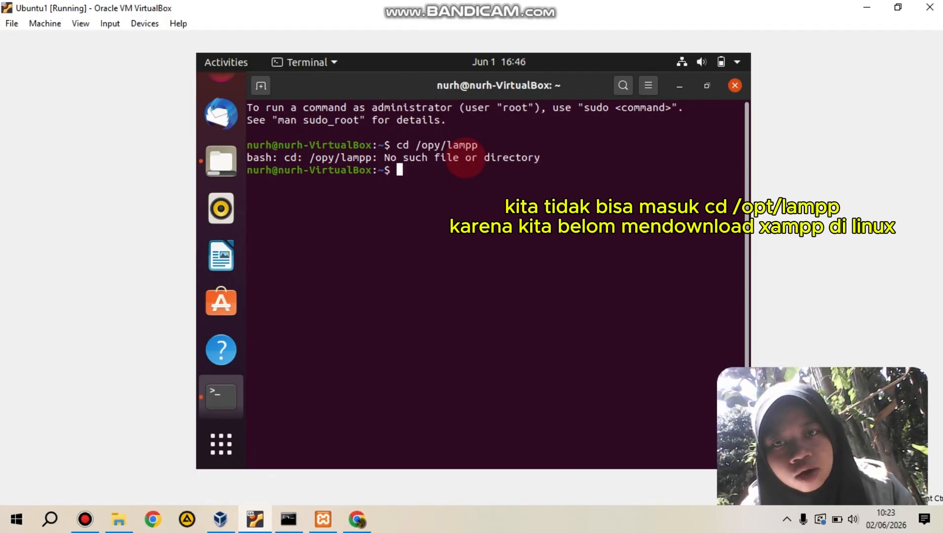
key("Up")
key("Left")
key("Left")
key("Left")
key("Left")
key("Left")
key("Left")
key("BackSpace")
type("t")
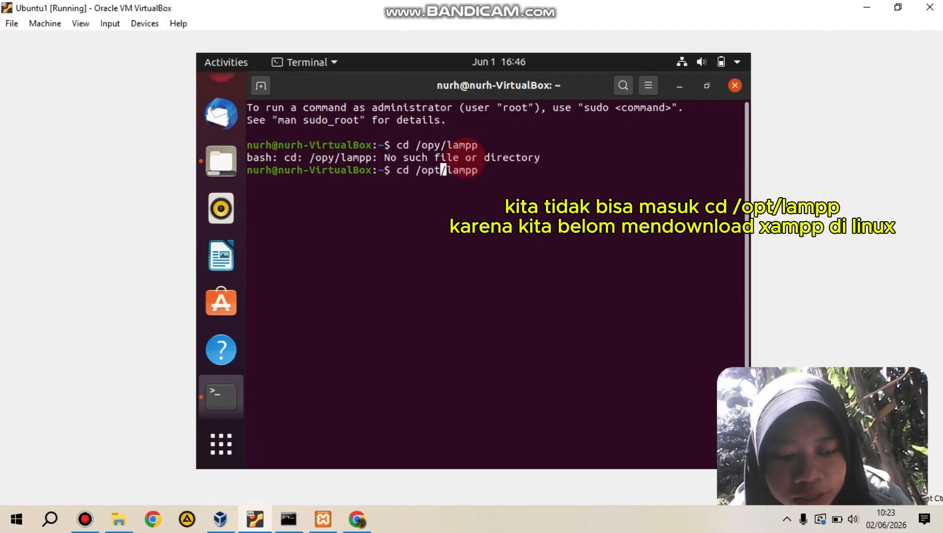
key("Return")
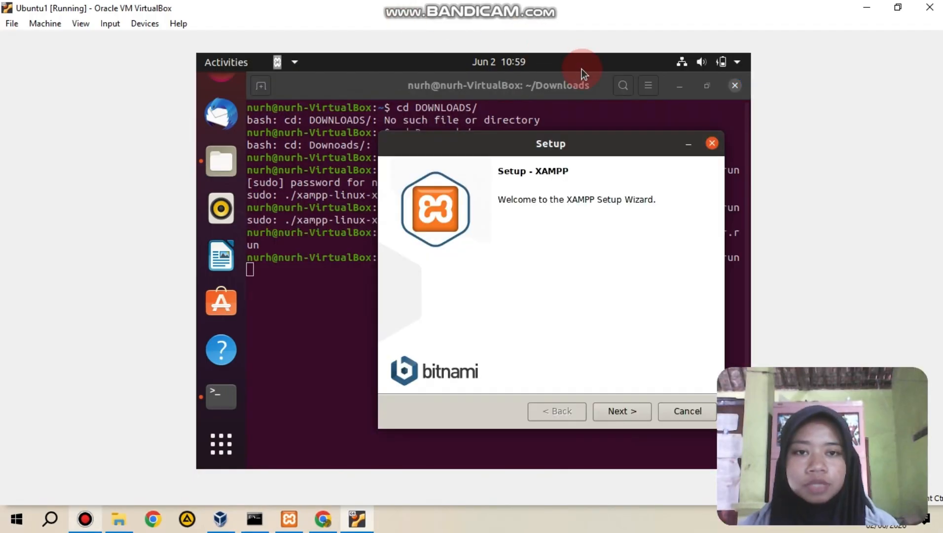
Step: Install XAMPP to /opt/lampp through the setup wizard, keeping Core Files, Developer Files and the Bitnami information option selected
left_click_drag(572, 144, 506, 170)
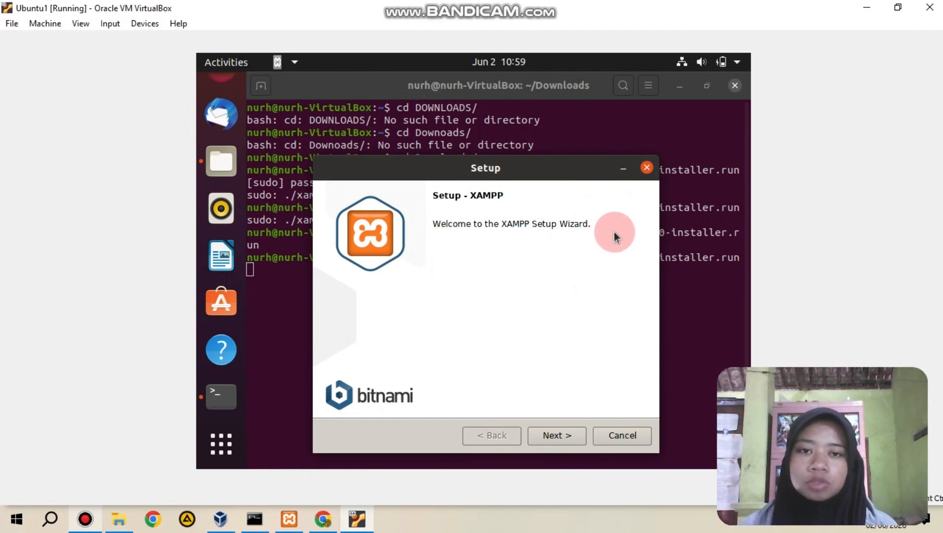
left_click(561, 441)
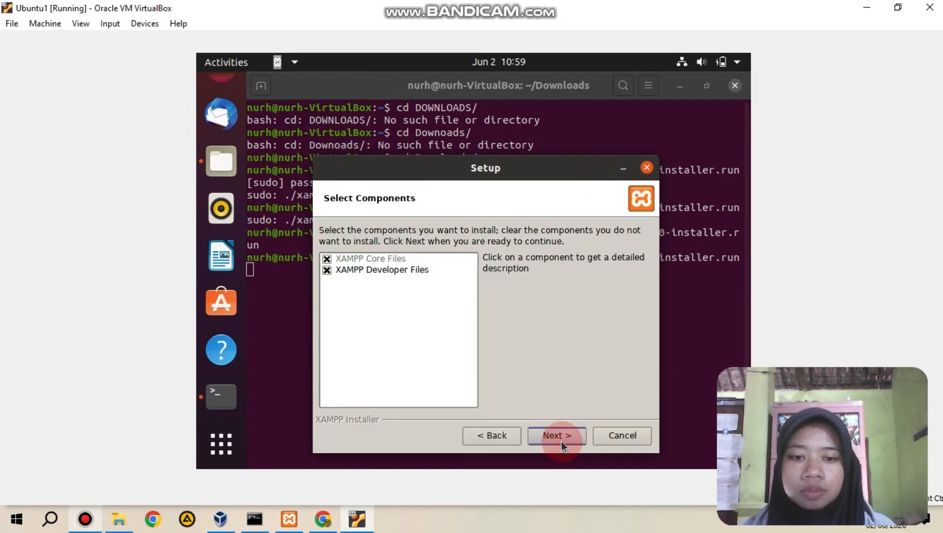
left_click(561, 440)
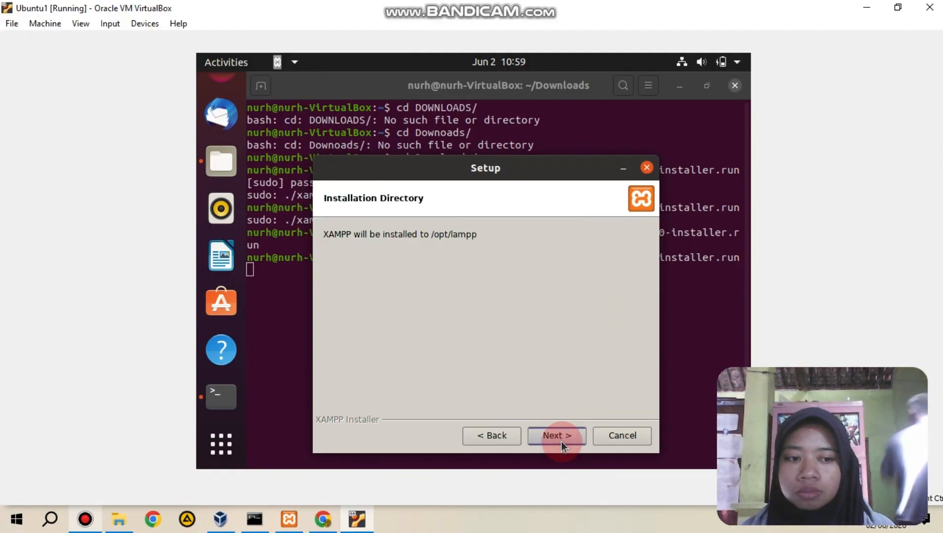
left_click(561, 440)
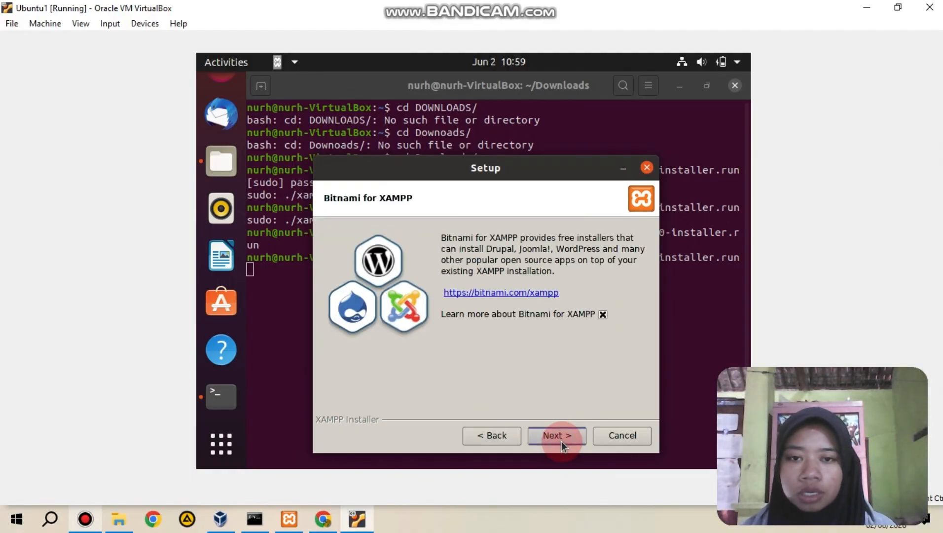
left_click(561, 441)
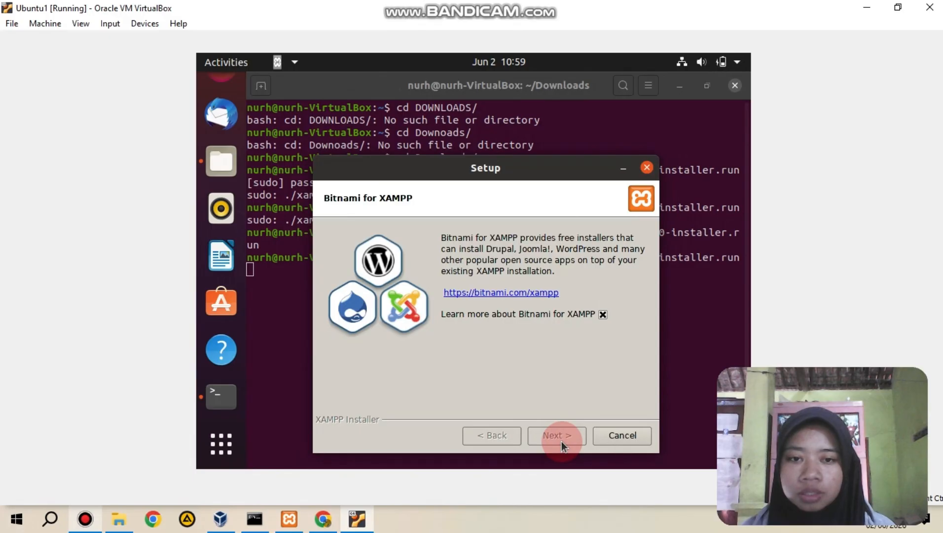
left_click(562, 440)
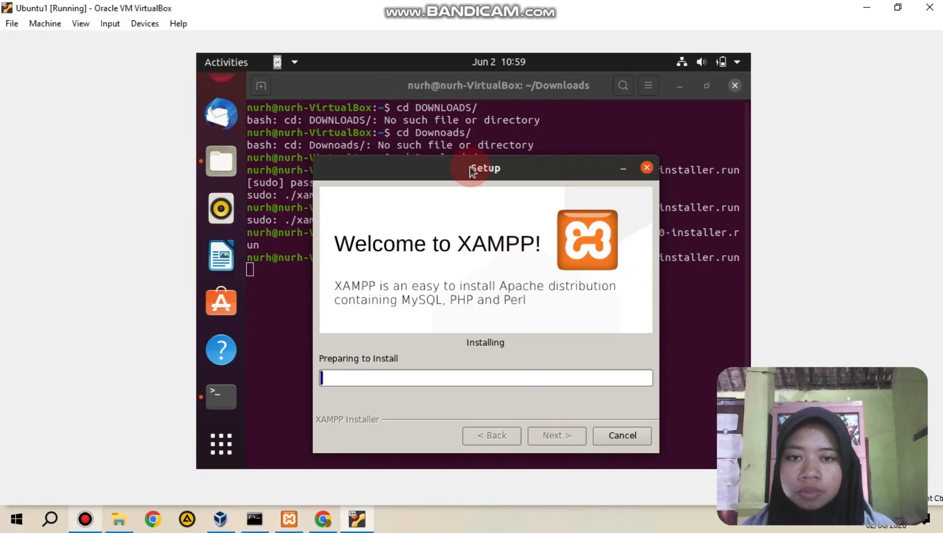
left_click_drag(470, 170, 476, 151)
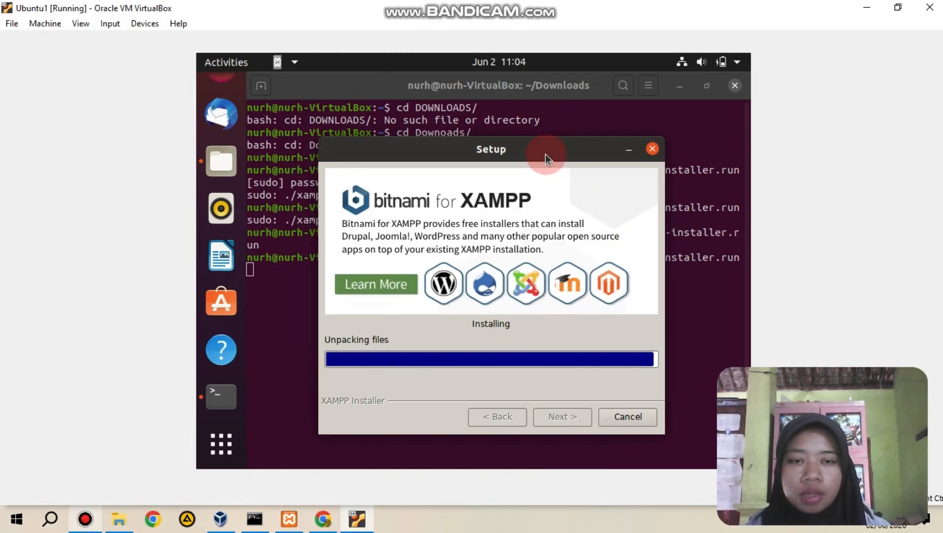
Step: Move the XAMPP setup window aside to review the installer commands in the terminal, then bring it back
left_click_drag(545, 158, 547, 347)
left_click(457, 271)
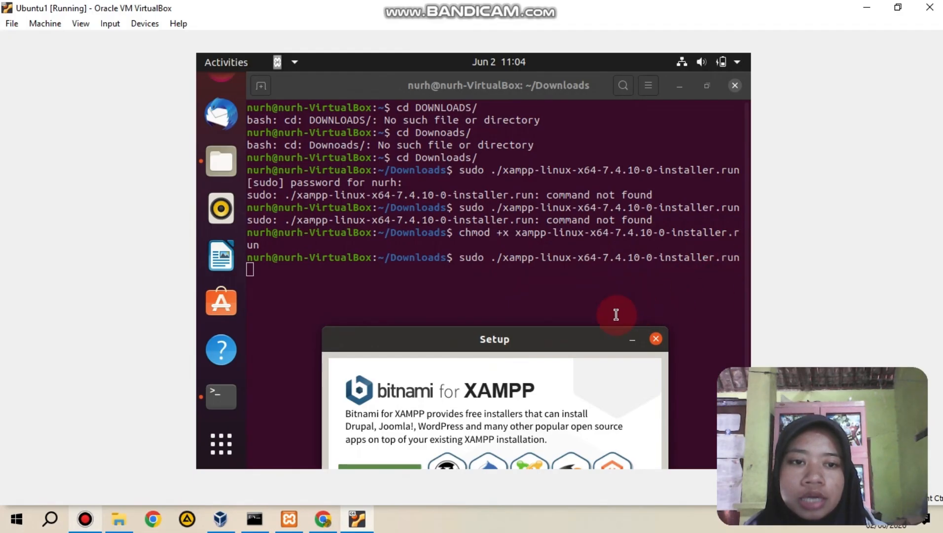
left_click_drag(502, 345, 440, 180)
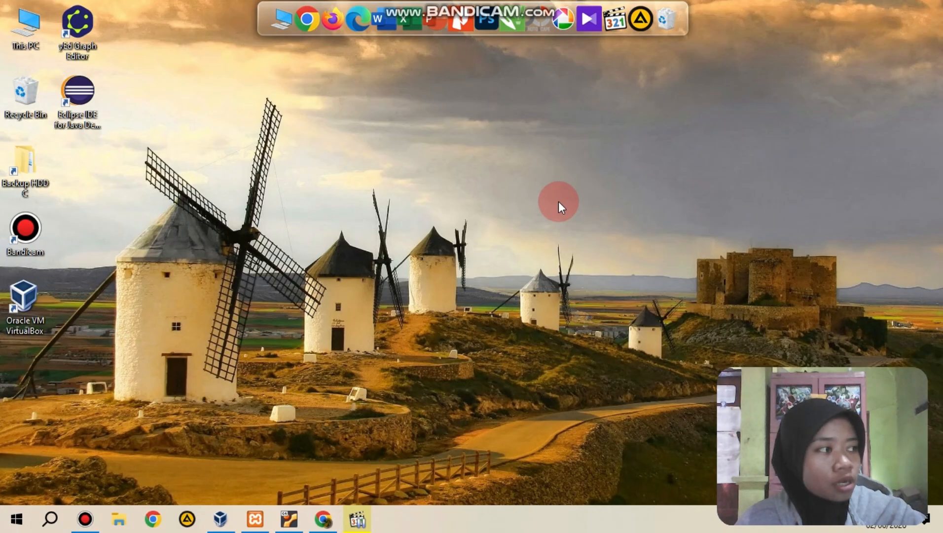
Step: Switch to the Ubuntu1 virtual machine and open MySQL's my.cnf from XAMPP to examine the server-id and replicate-do-db lines
left_click(289, 519)
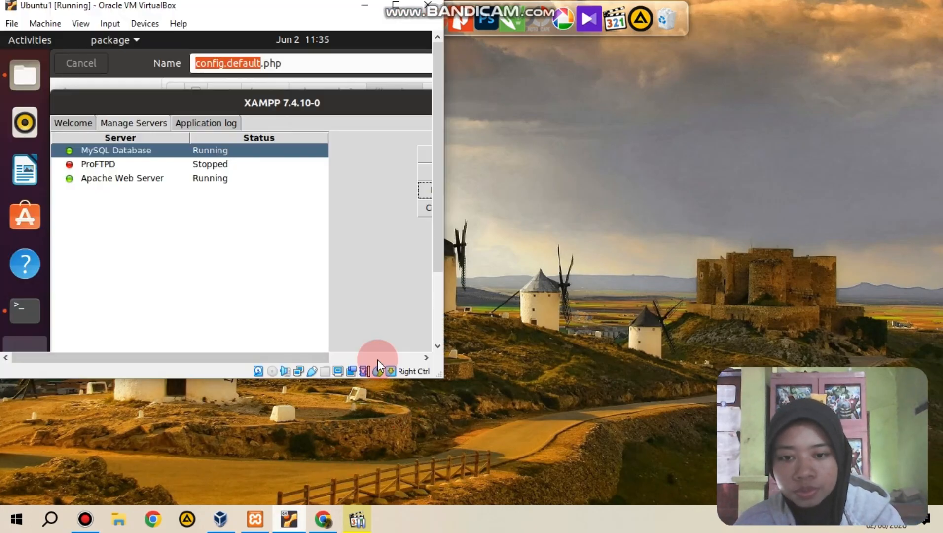
left_click(396, 5)
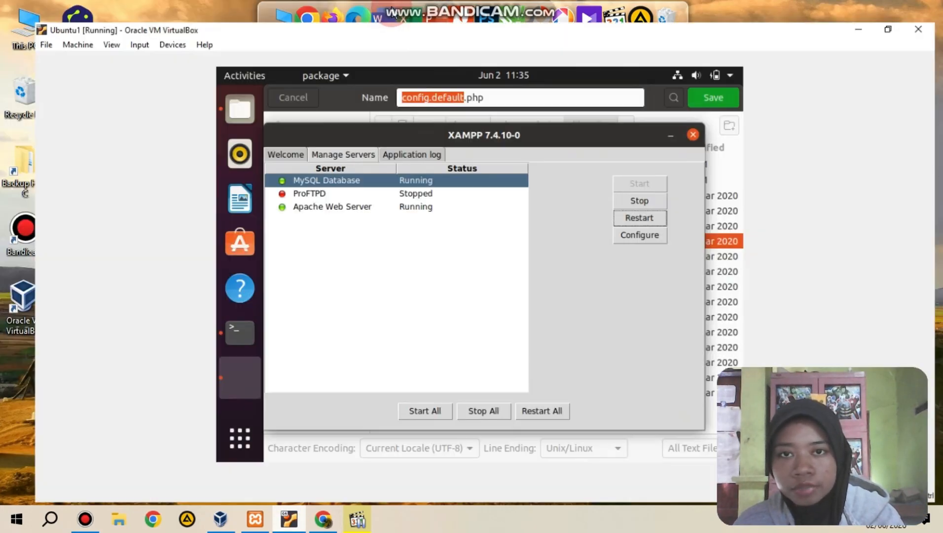
left_click(635, 242)
left_click(386, 212)
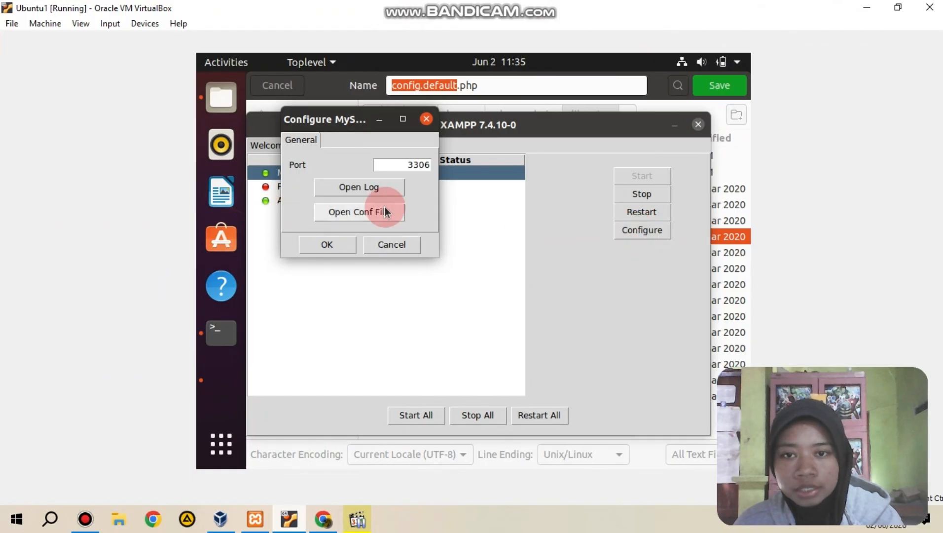
left_click(453, 325)
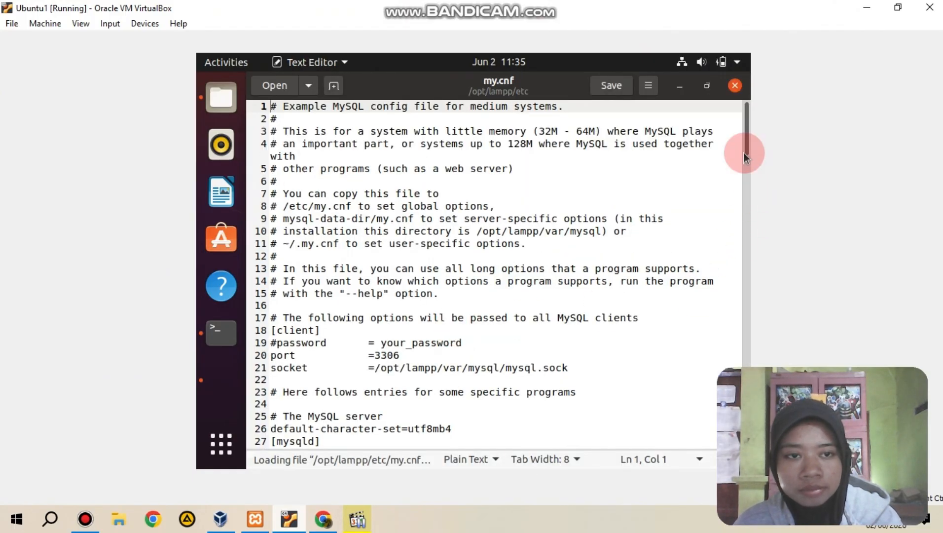
left_click_drag(746, 184, 737, 239)
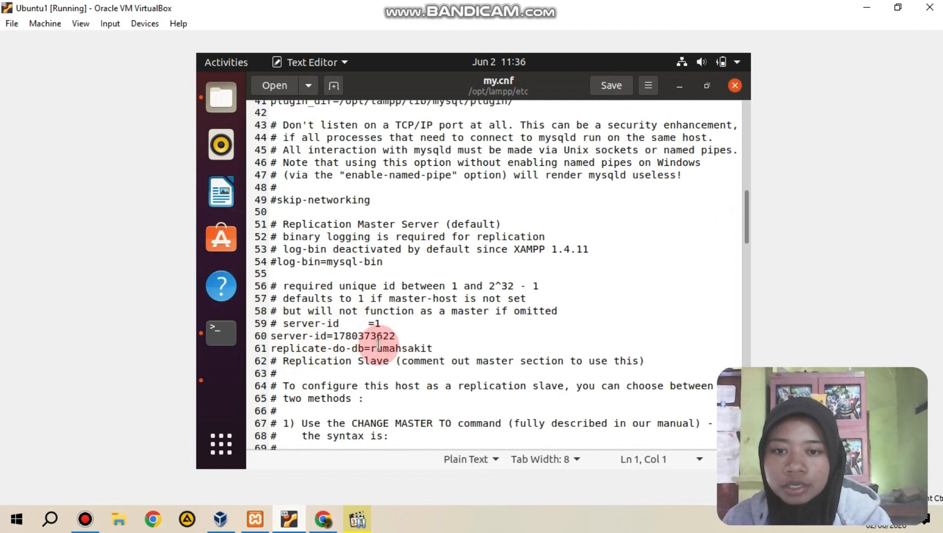
Step: Open the slave replication configuration in Ubuntu's phpMyAdmin to examine its suggested server-id line, and return to my.cnf
scroll(230, 93, "up", 2)
left_click(229, 86)
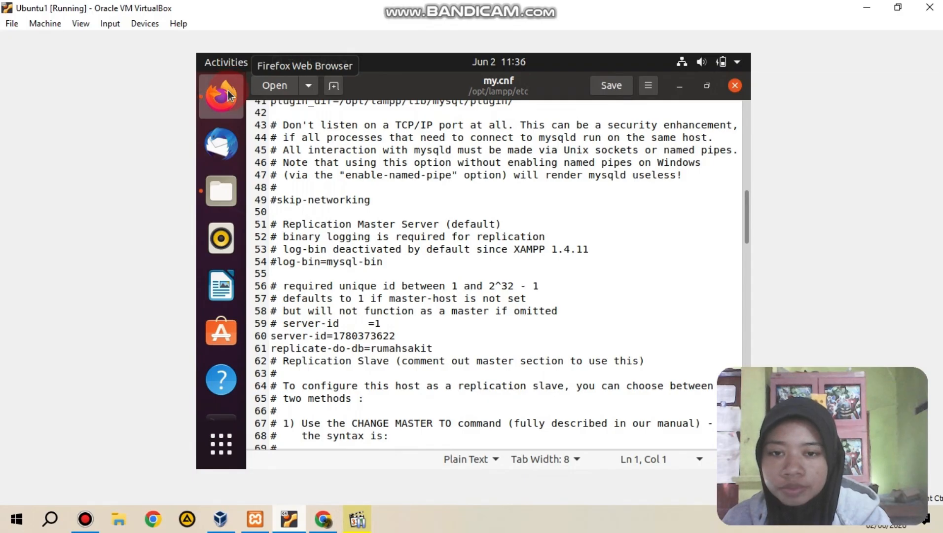
left_click(636, 386)
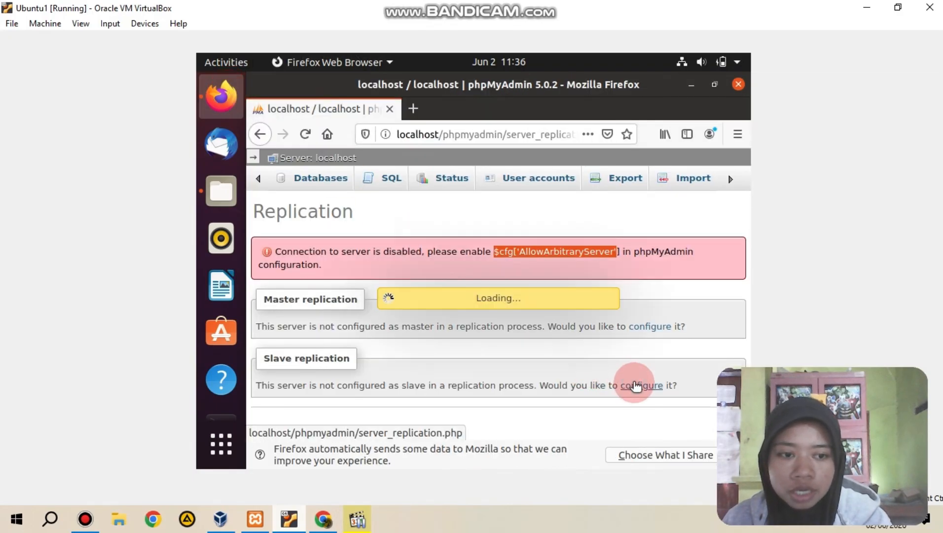
left_click(399, 324)
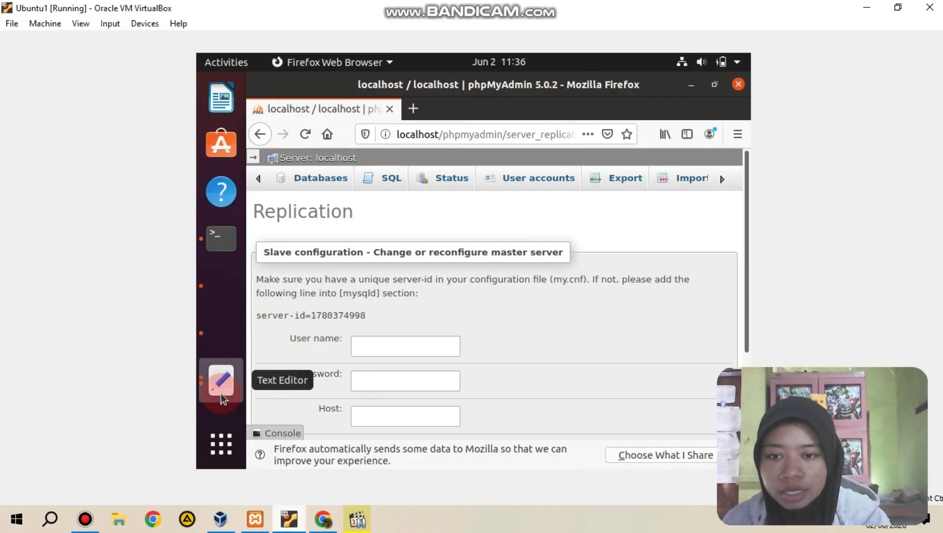
left_click(220, 394)
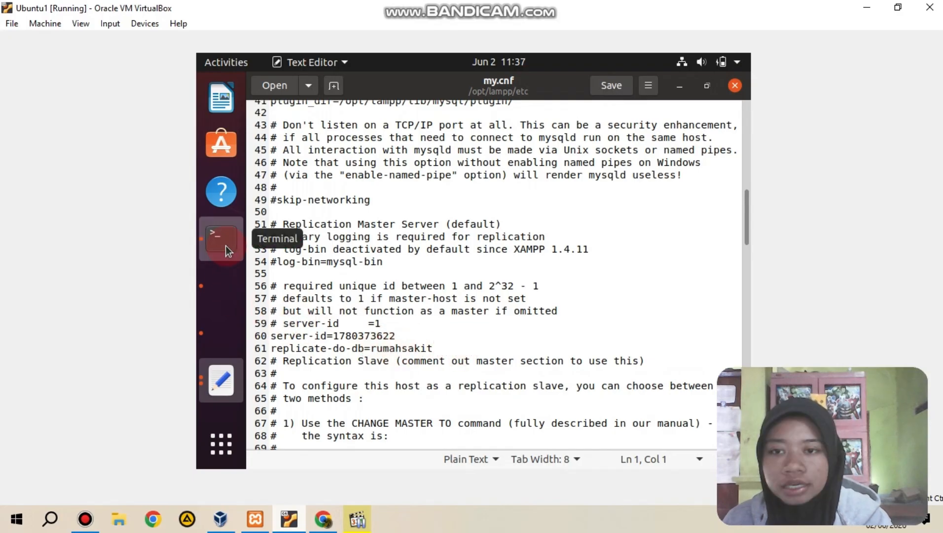
Step: Locate config.default.php in the phpmyadmin/libraries folder and try to save the edited version over the read-only file
left_click(225, 245)
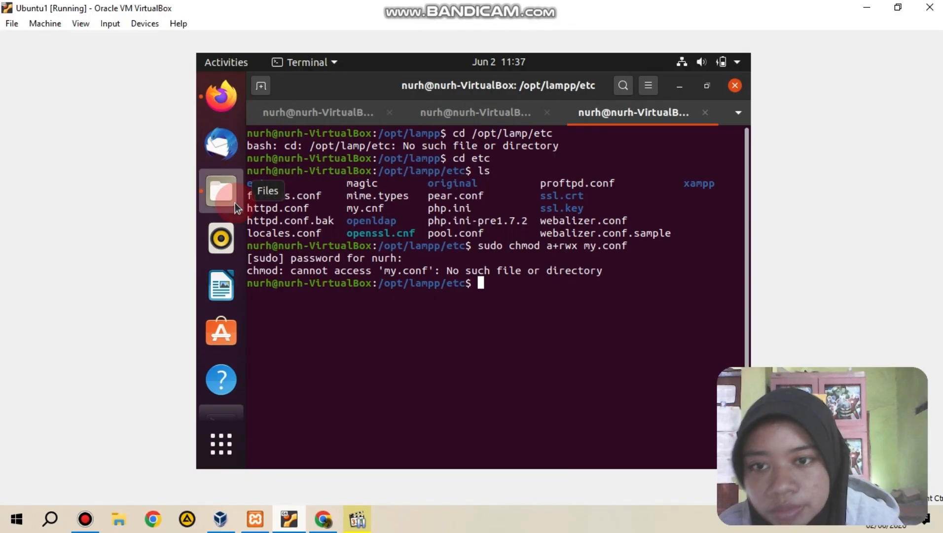
left_click(235, 202)
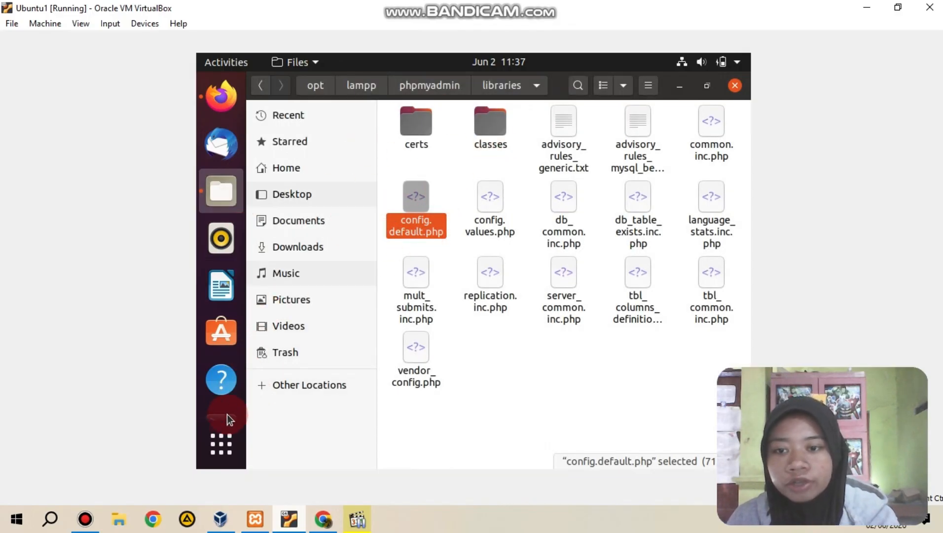
left_click(229, 357)
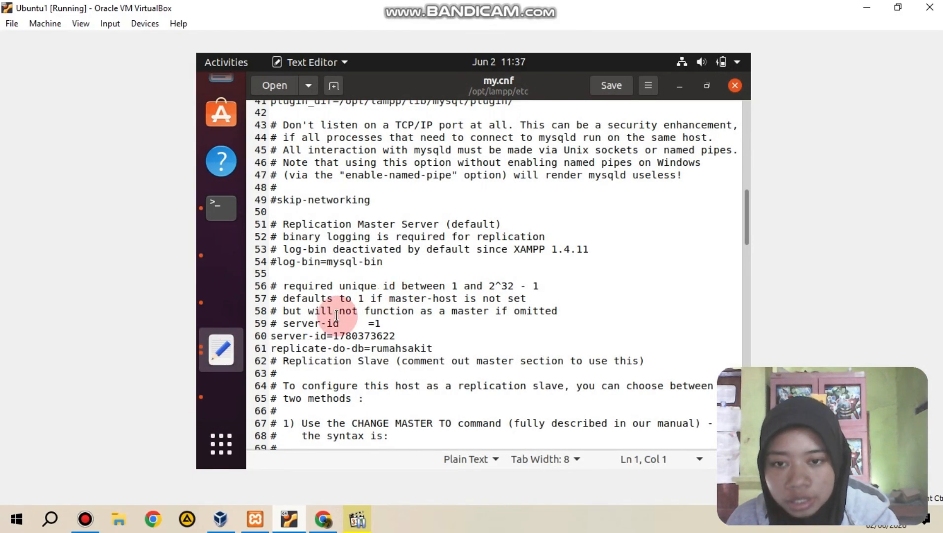
scroll(236, 104, "up", 5)
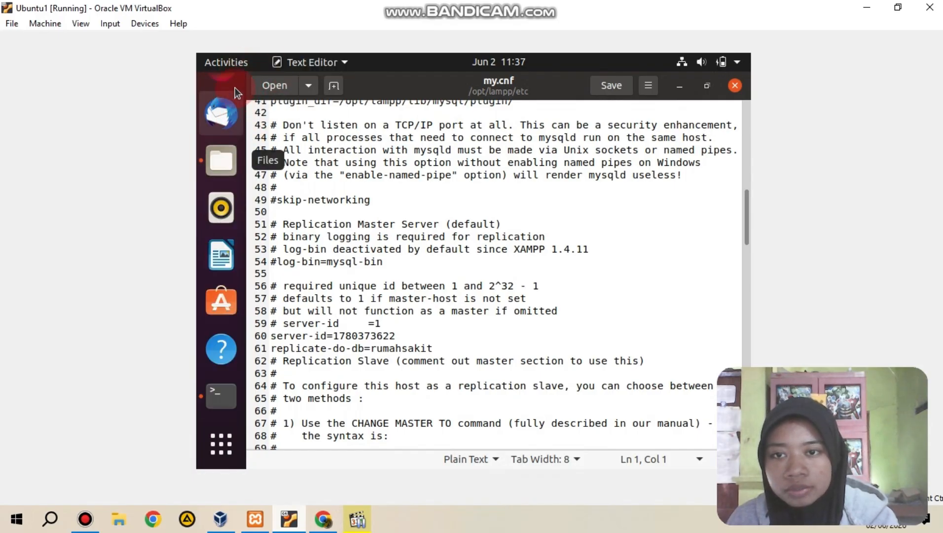
left_click(232, 183)
double_click(431, 200)
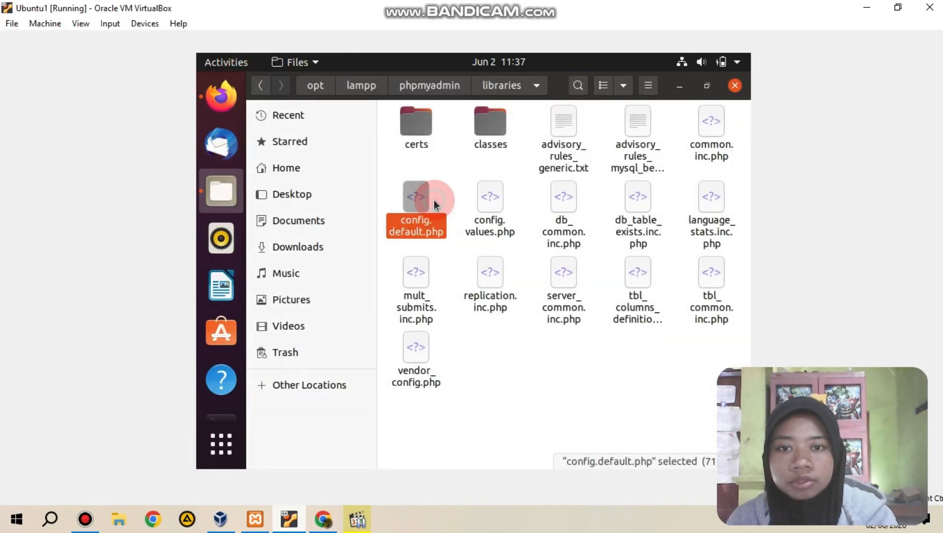
left_click(490, 236)
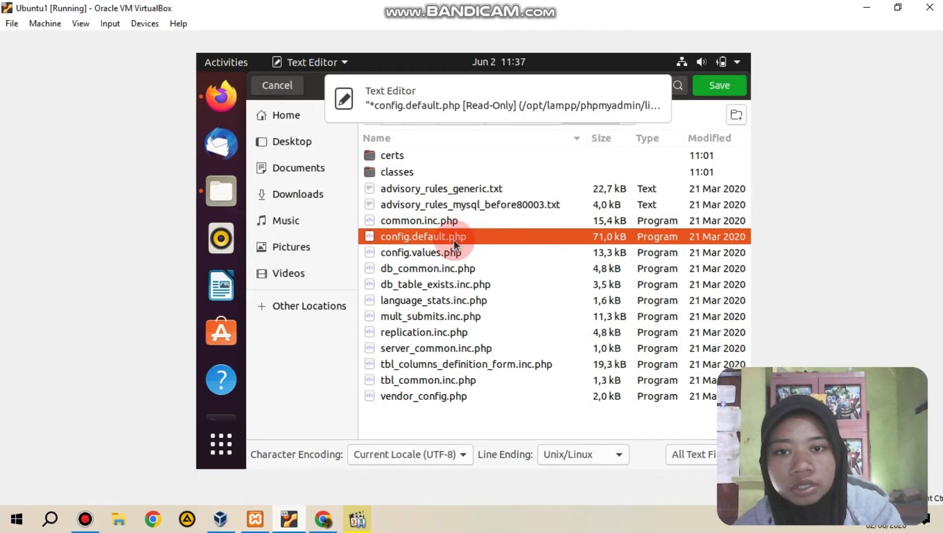
double_click(444, 239)
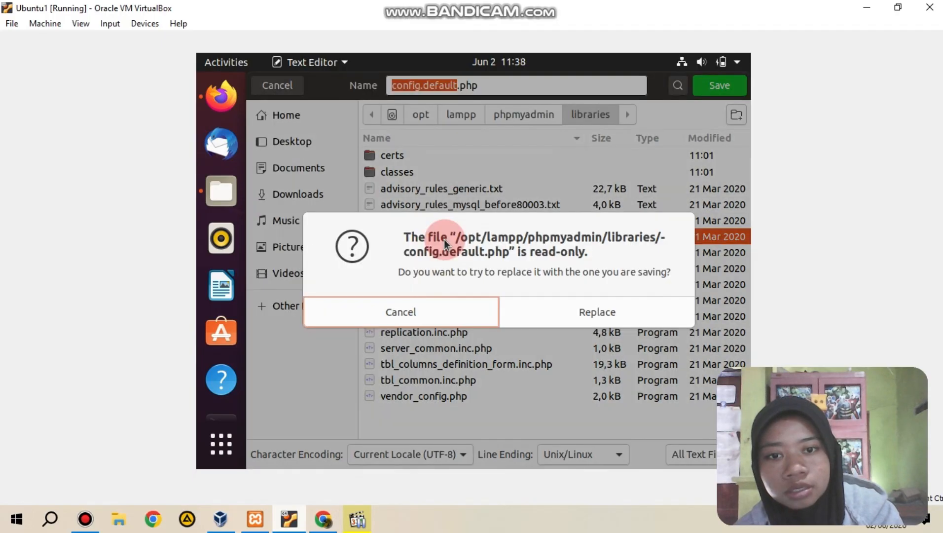
left_click(574, 311)
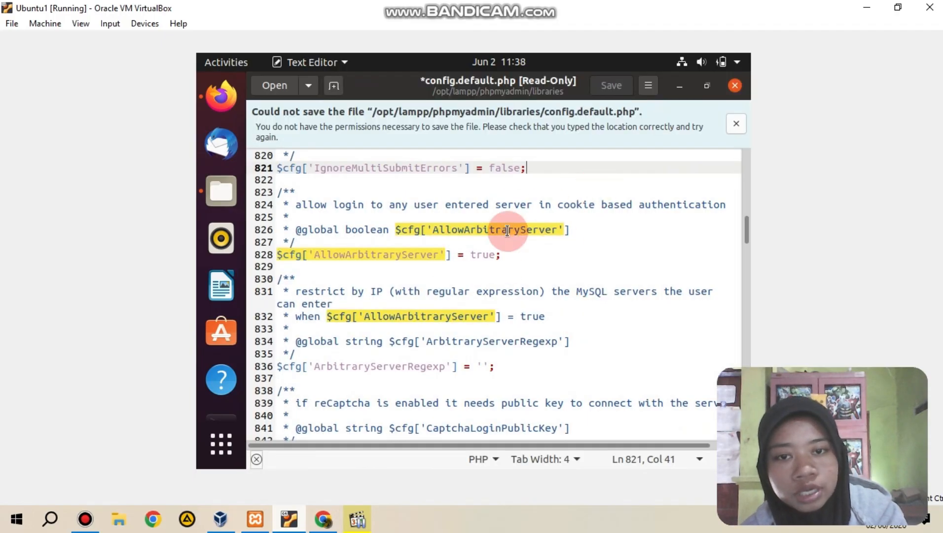
Step: Examine the AllowArbitraryServer setting on line 828 of config.default.php and bring up Save As for the file
left_click(477, 254)
left_click(647, 87)
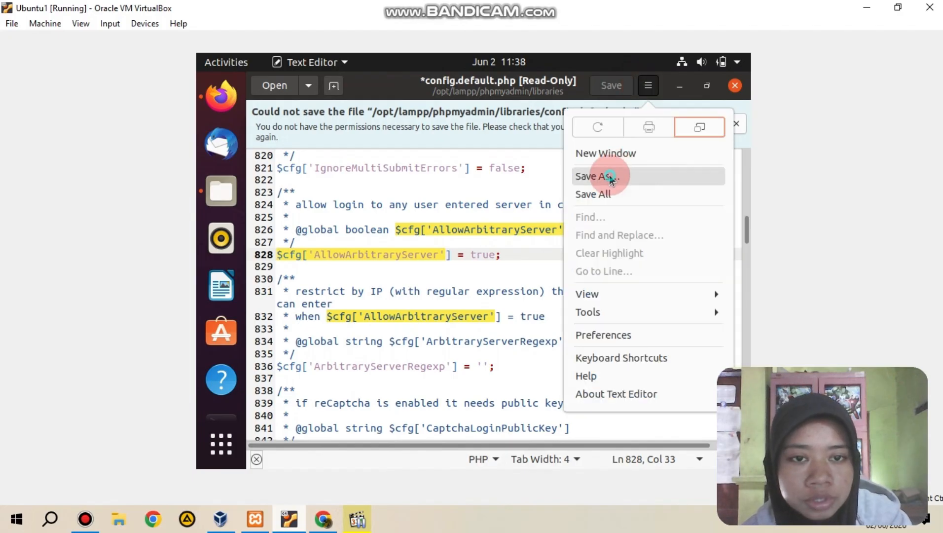
left_click(610, 178)
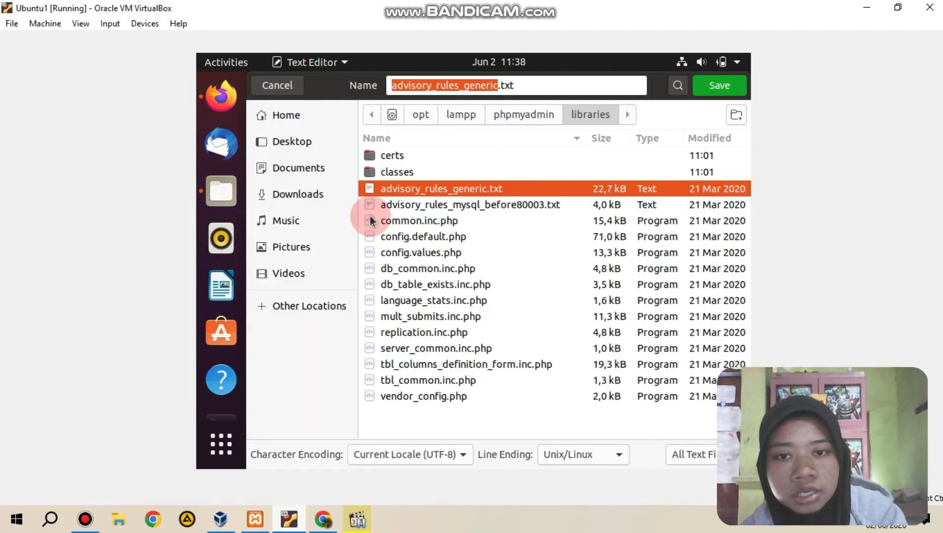
scroll(219, 408, "down", 2)
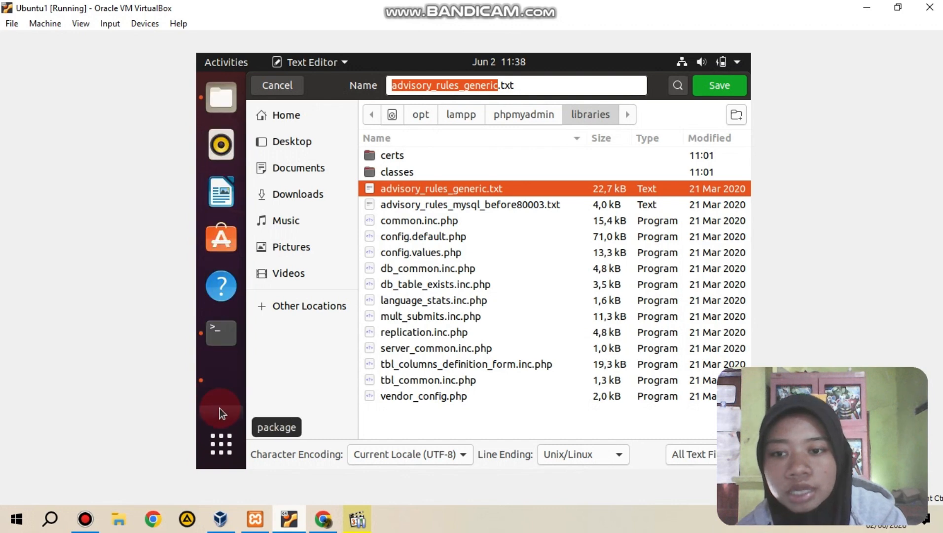
Step: Dismiss the MySQL configuration dialog in XAMPP and restart the MySQL Database and Apache Web Server
left_click(220, 409)
left_click(467, 165)
left_click(406, 251)
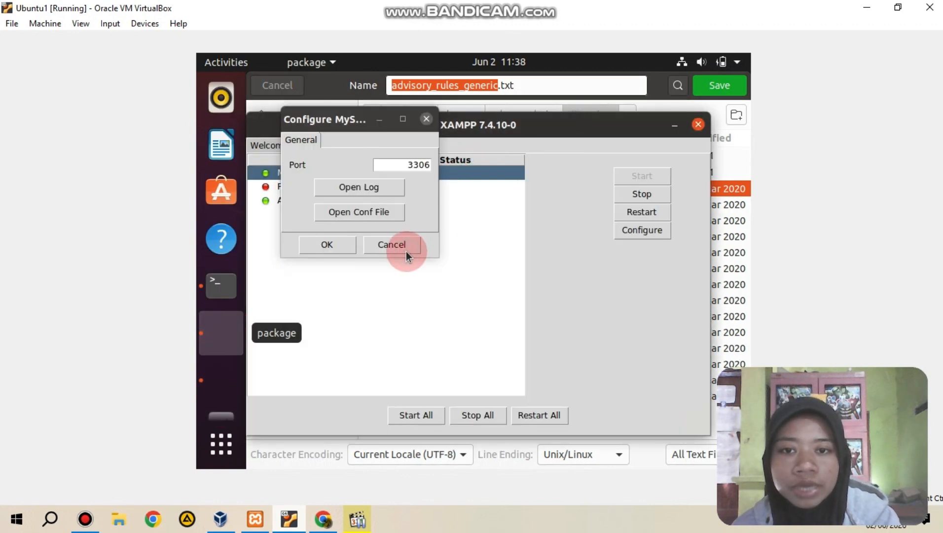
left_click(629, 212)
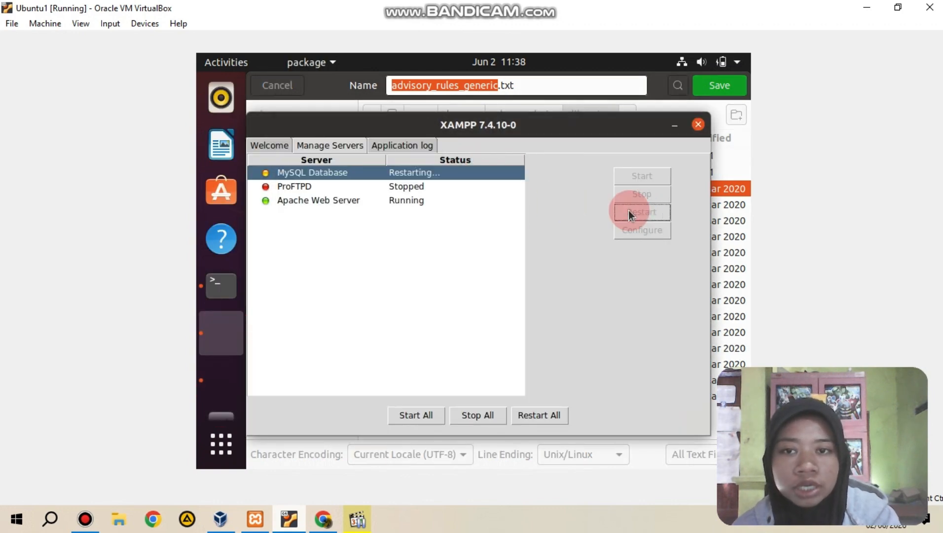
left_click(297, 201)
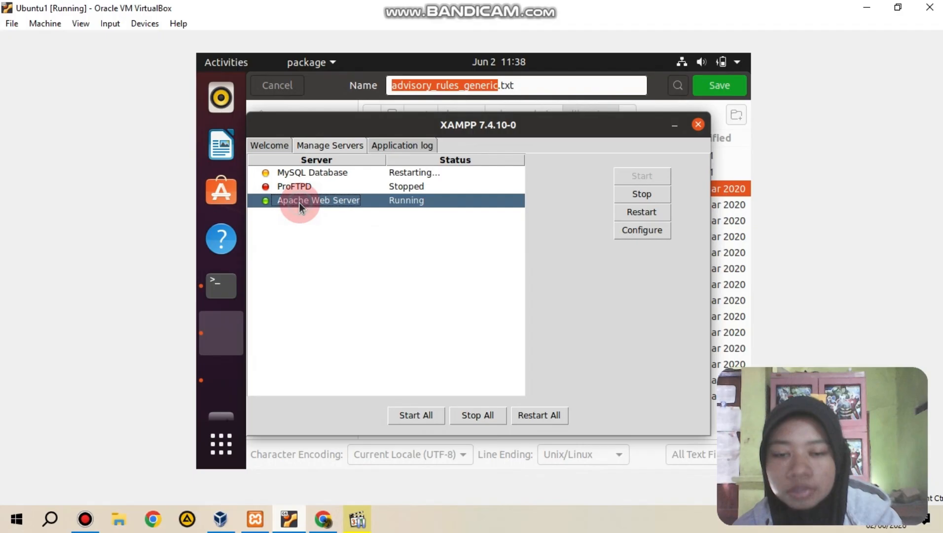
left_click(634, 215)
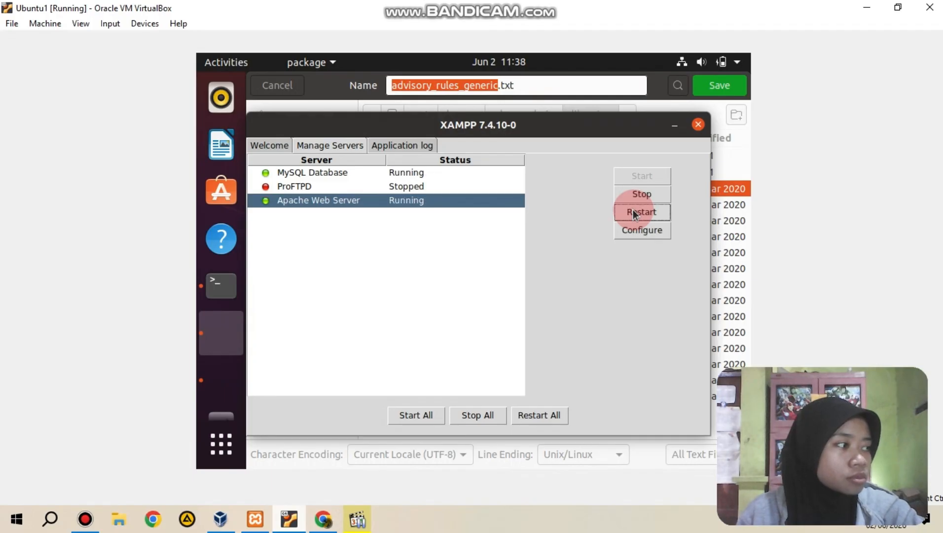
Step: Switch to phpMyAdmin in Chrome on Windows and display the primary status on the Replication page
left_click(320, 520)
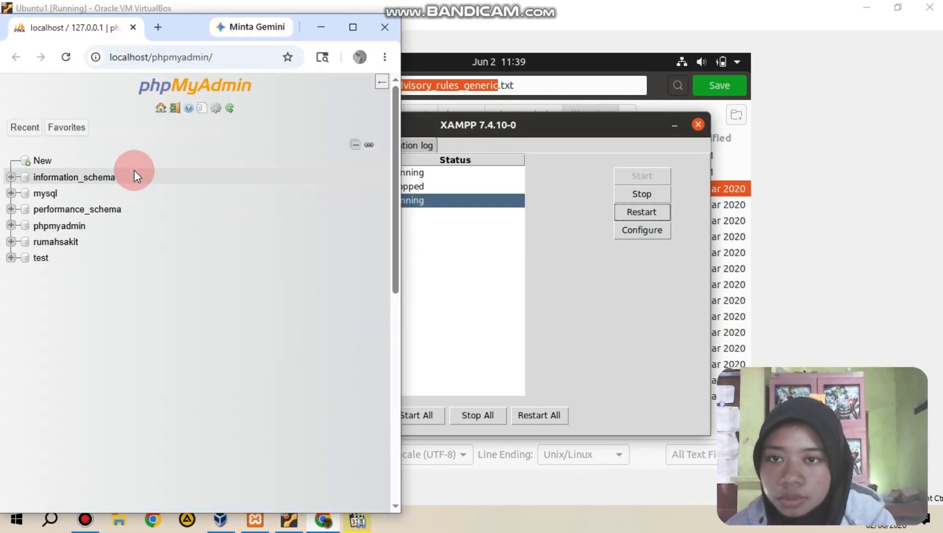
left_click(384, 81)
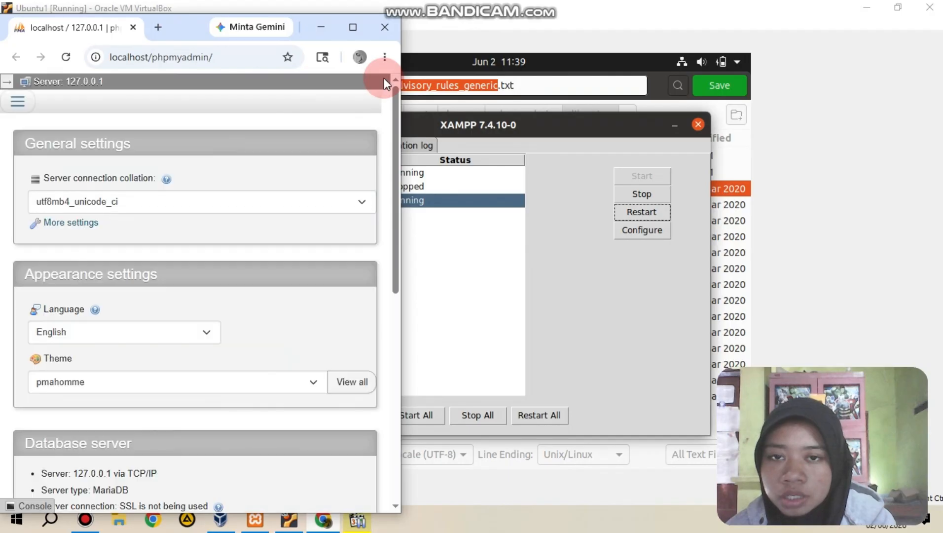
left_click(9, 84)
left_click(231, 88)
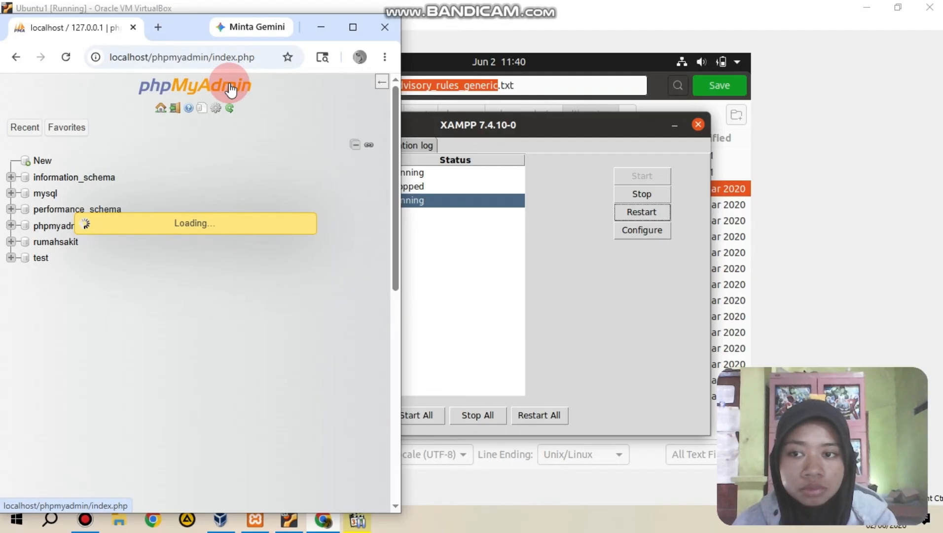
left_click(353, 28)
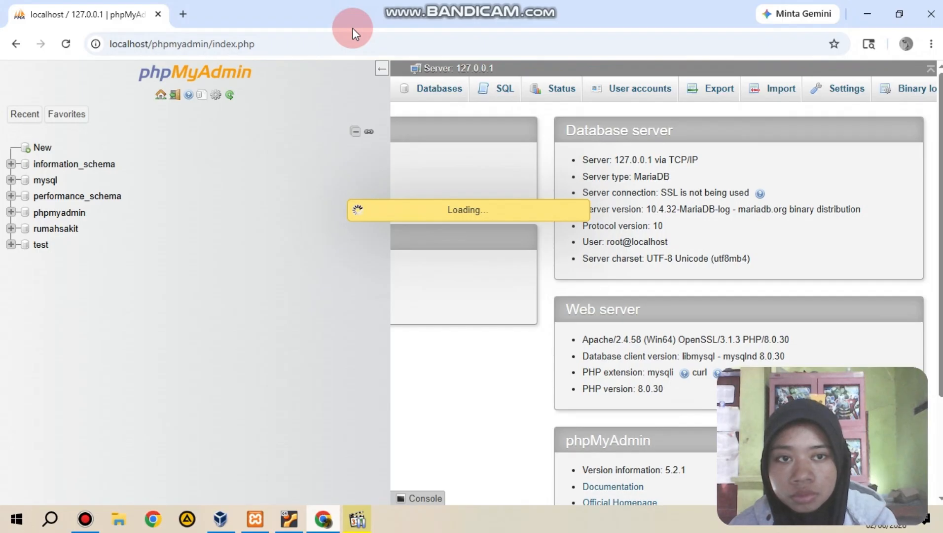
left_click(381, 68)
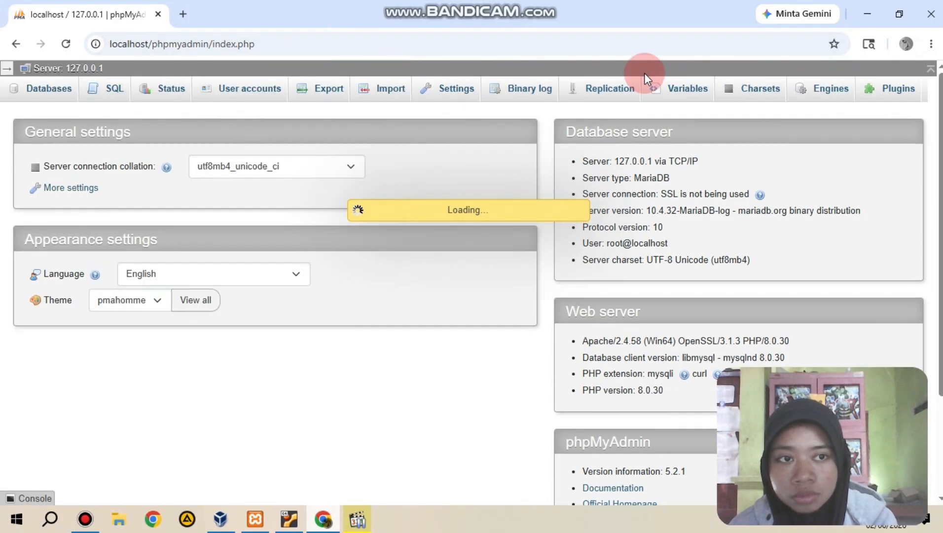
left_click(619, 91)
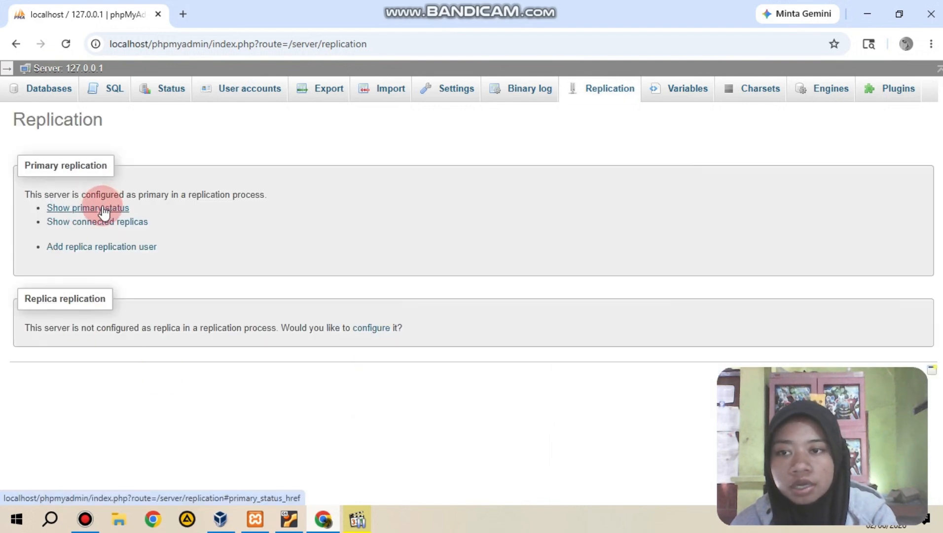
left_click(103, 209)
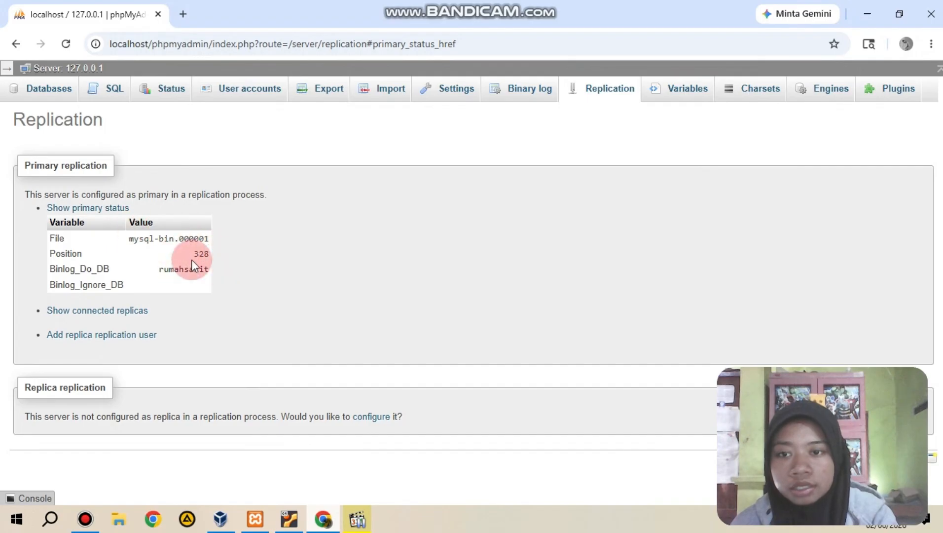
left_click(289, 518)
left_click(323, 519)
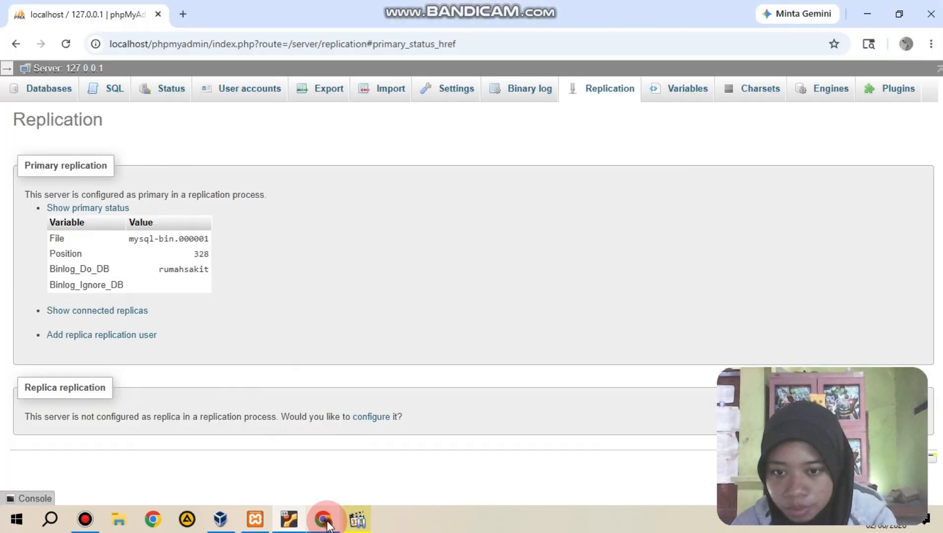
left_click(323, 519)
left_click(323, 519)
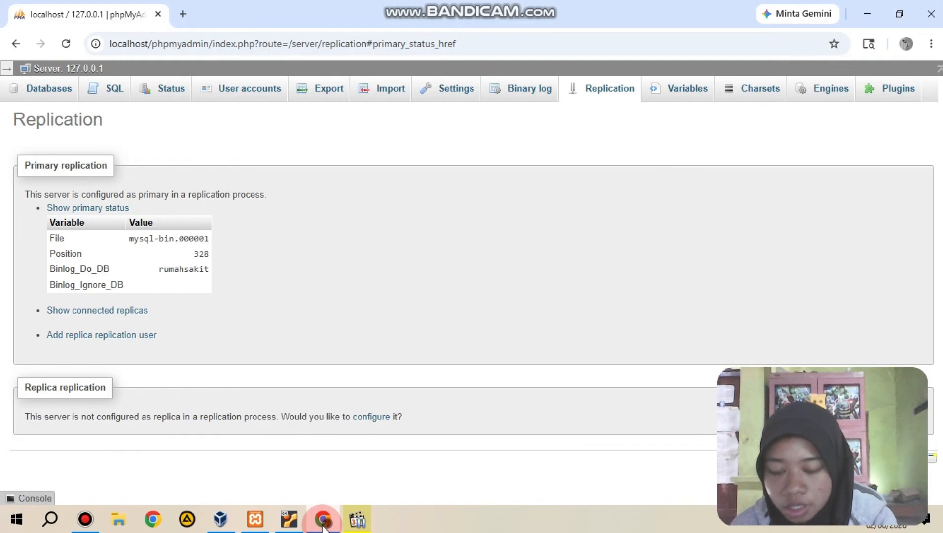
Step: Switch to the Ubuntu1 virtual machine and open a new tab in its Terminal
left_click(290, 523)
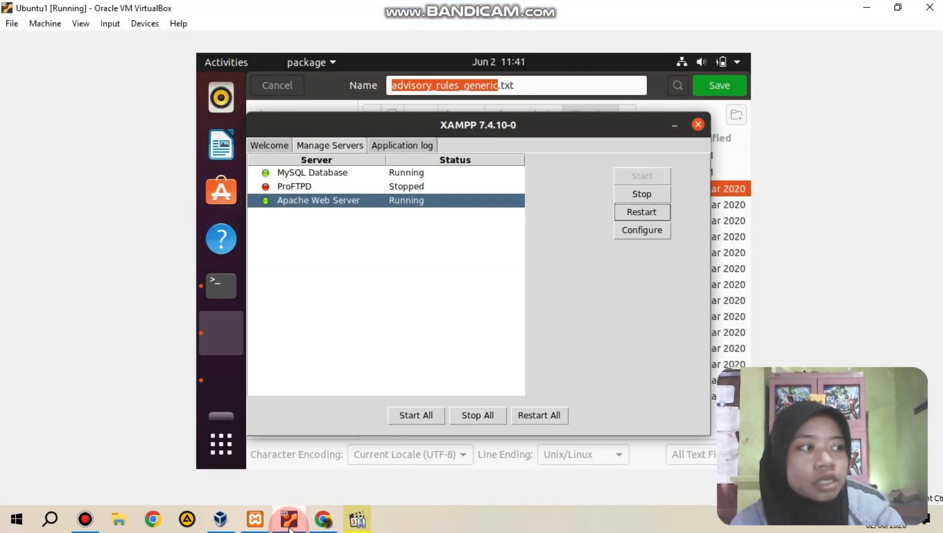
left_click(228, 294)
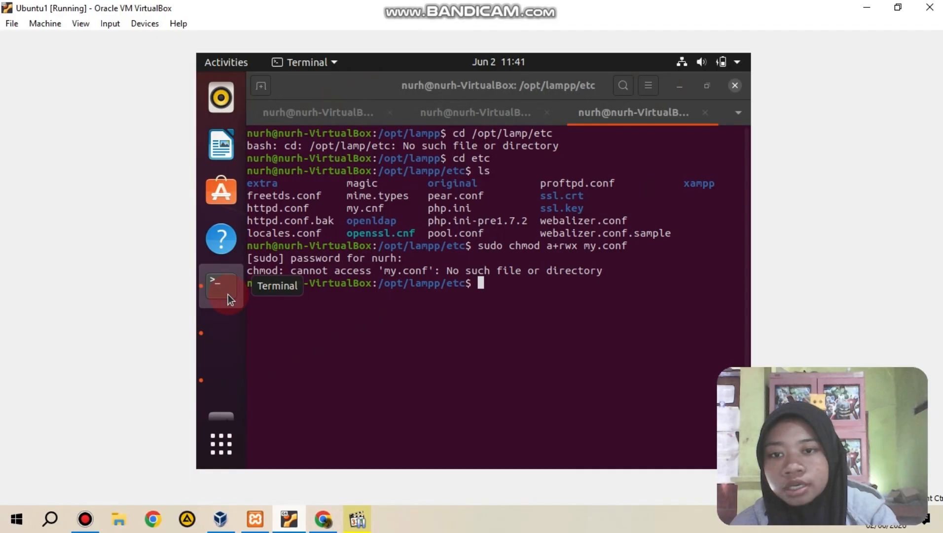
left_click(261, 87)
left_click(294, 155)
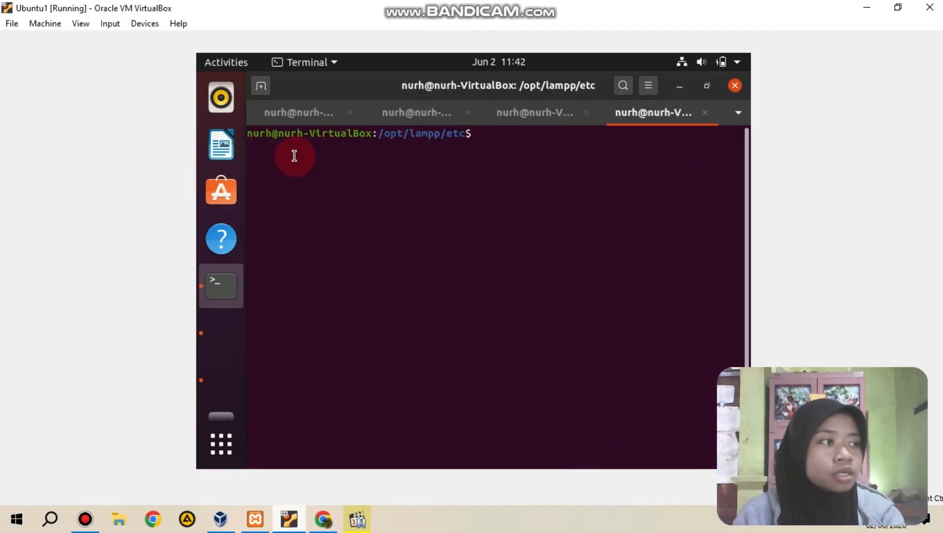
Step: Try to change to /opt/lamp/bin and run sudo ./mysql -u root, entering the sudo password
type("cd /opt")
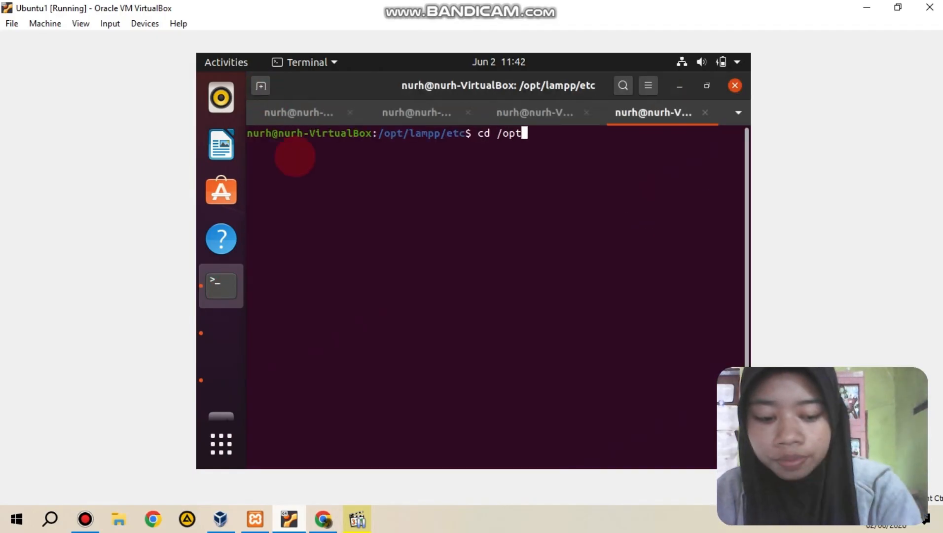
type("/lamp")
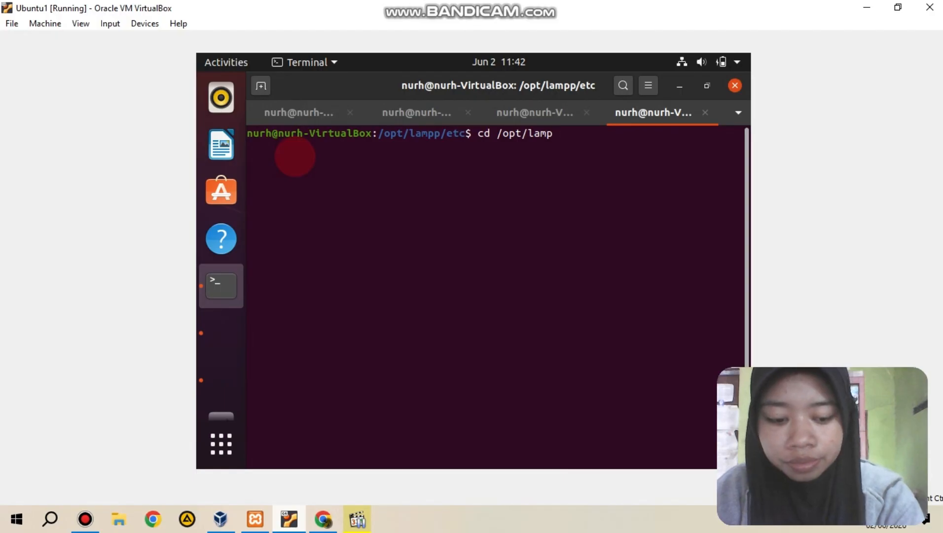
type("/bin")
key("Return")
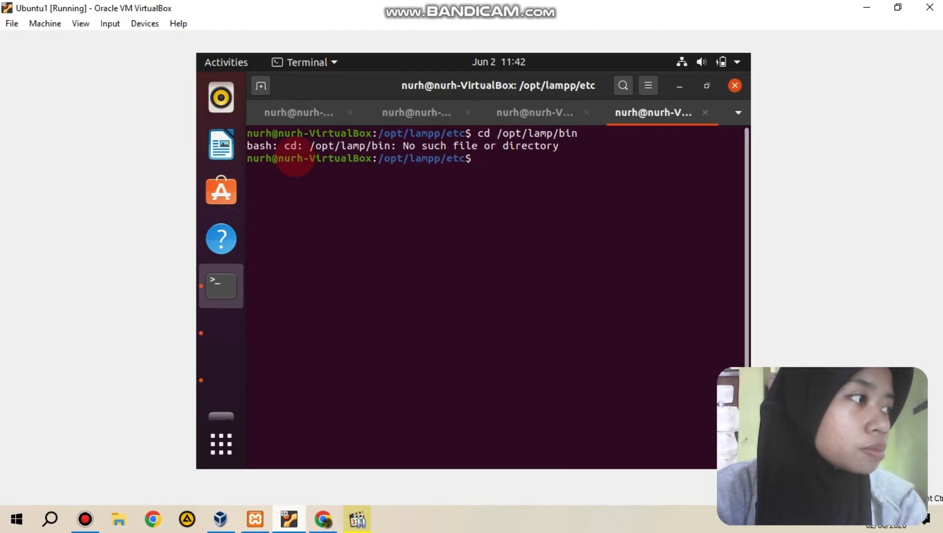
type("sudo")
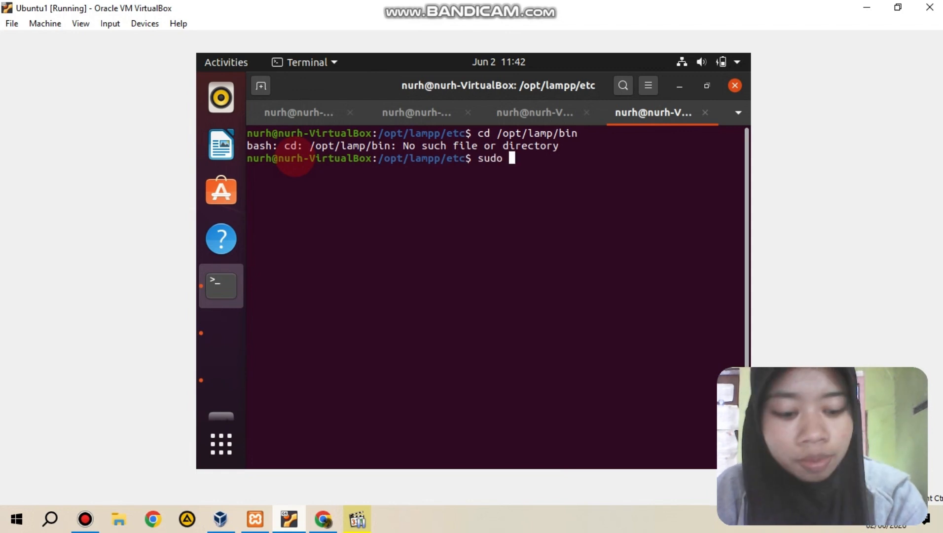
type(" ./mysql")
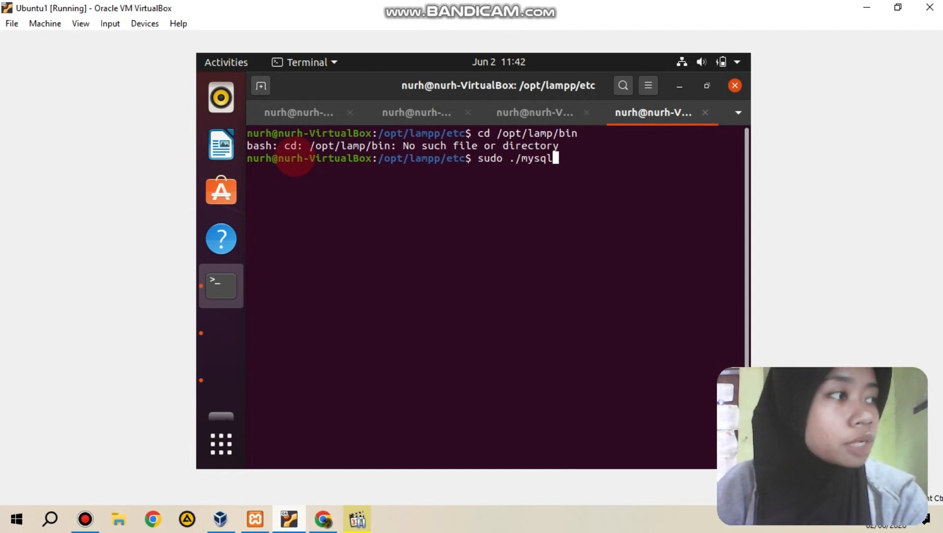
type(" -u root")
key("Return")
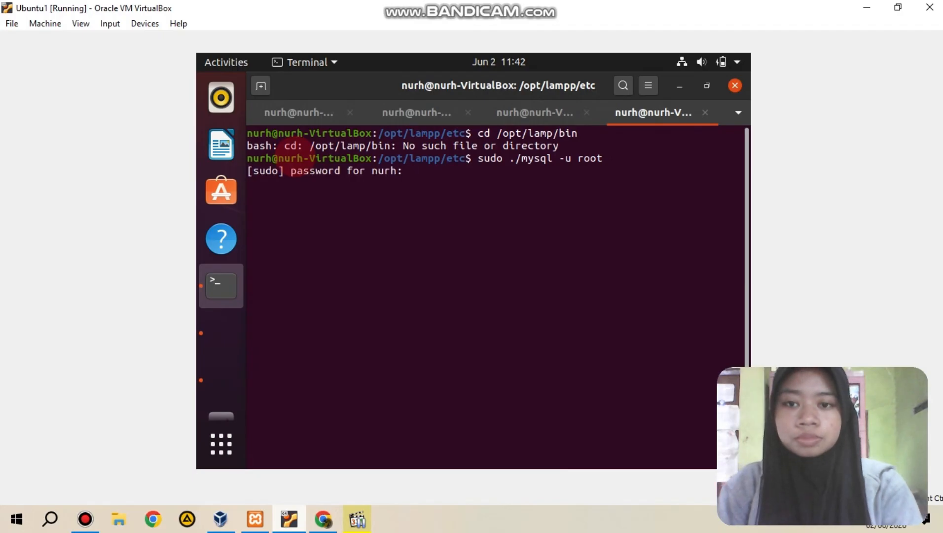
key("Return")
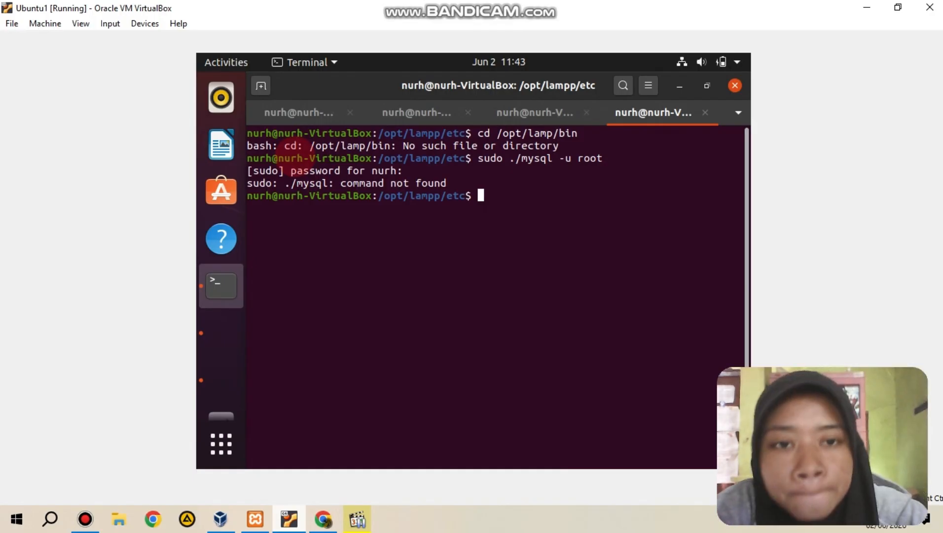
Step: Change to the /opt/lampp/bin directory and start the MariaDB client with sudo ./mysql -u root
key("Up")
key("Up")
key("Left")
key("Left")
key("Left")
key("Left")
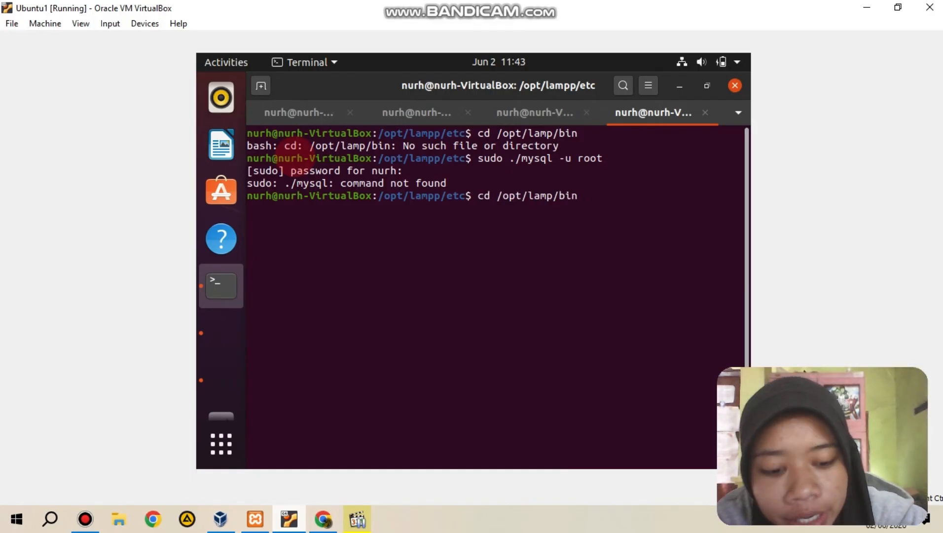
type("p")
key("Return")
key("Up")
key("Up")
key("Return")
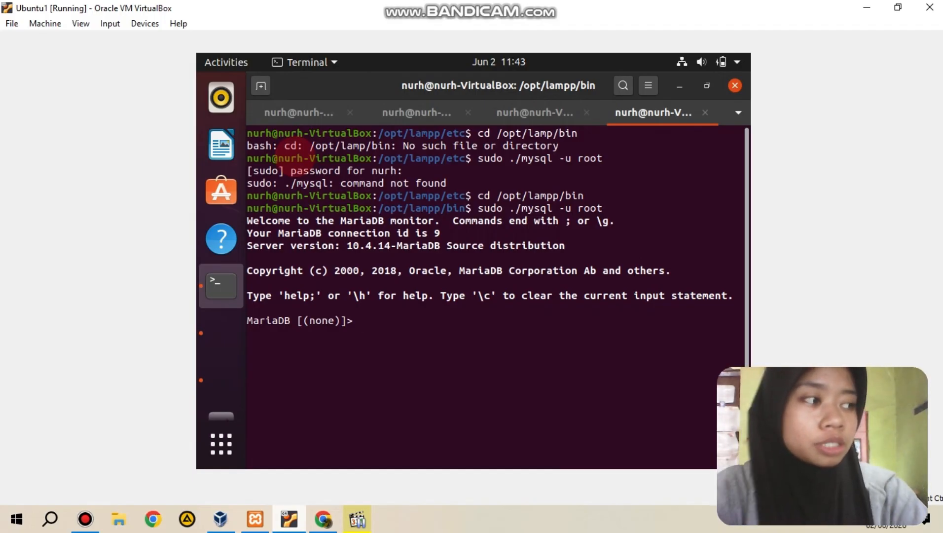
Step: Try to query the replica state with show status slave; and stop replication with stop slave;
type("show status")
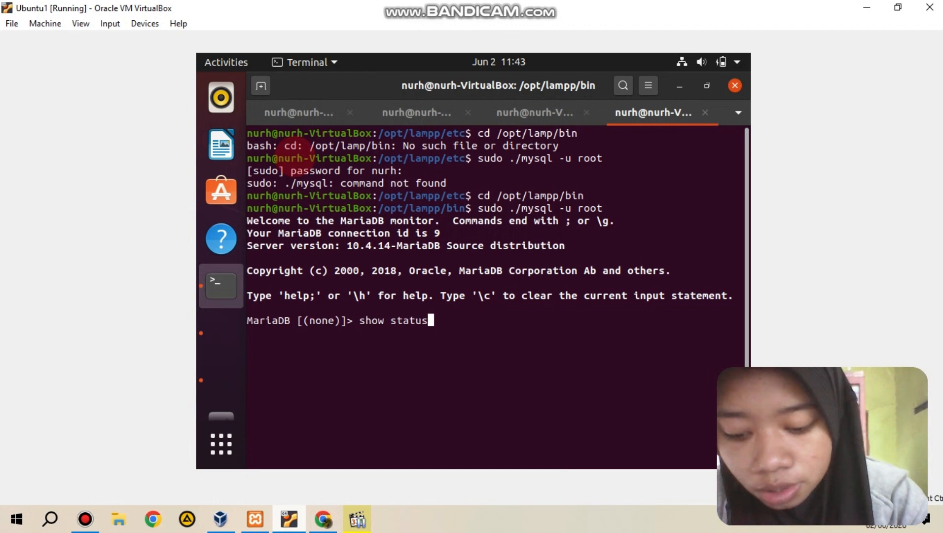
type(" slave;")
key("Return")
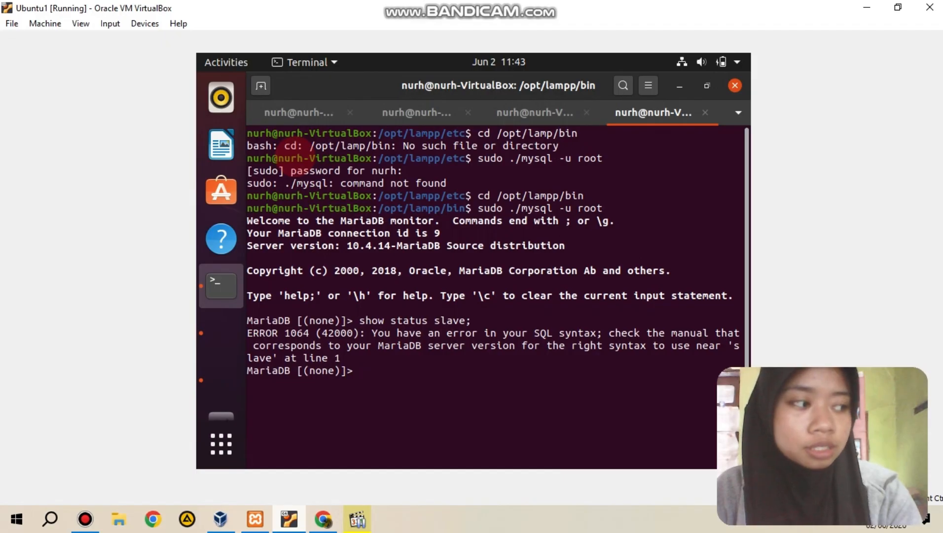
type("stop sl")
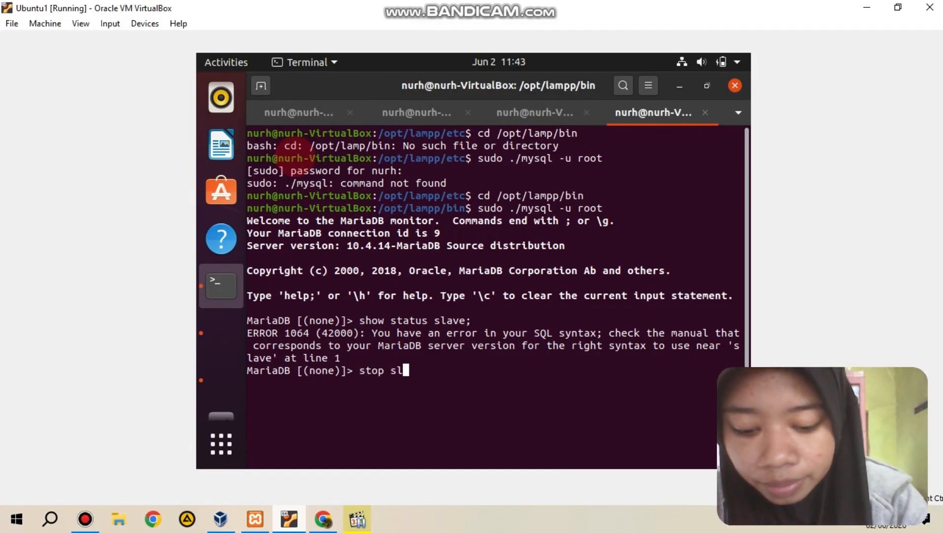
type("ave;")
key("Return")
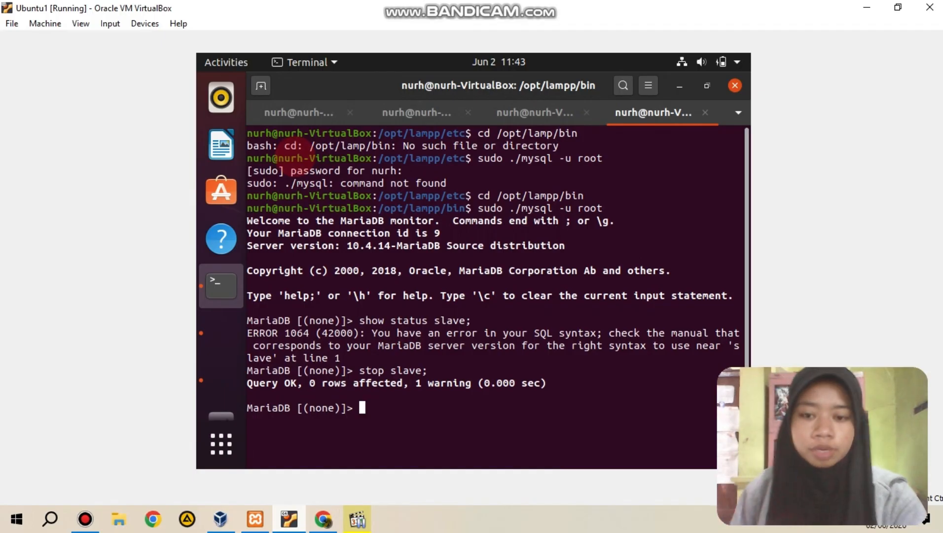
Step: Begin a CHANGE MASTER TO statement with MASTER_HOST='192.168.56.1' and the replication account's user name as MASTER_USER
type("CHANGE MAS")
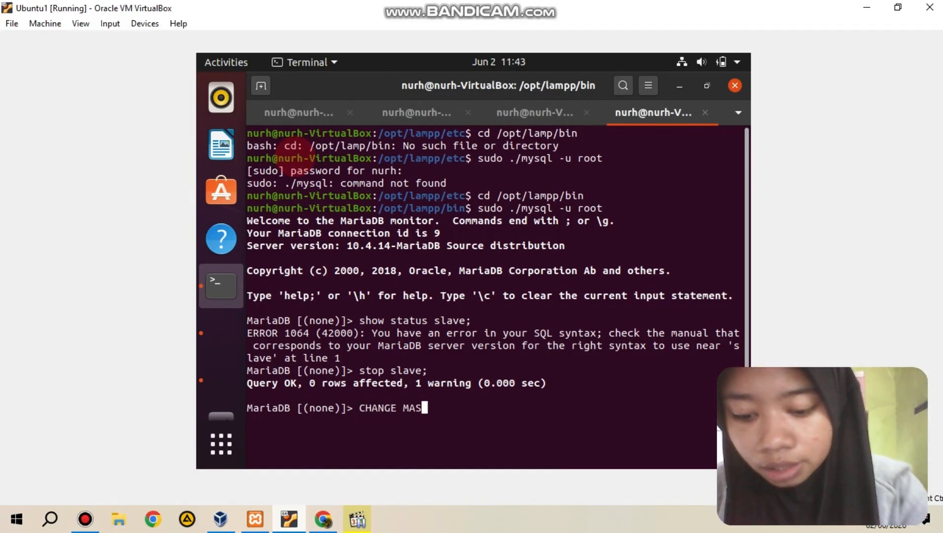
type("TER TO M")
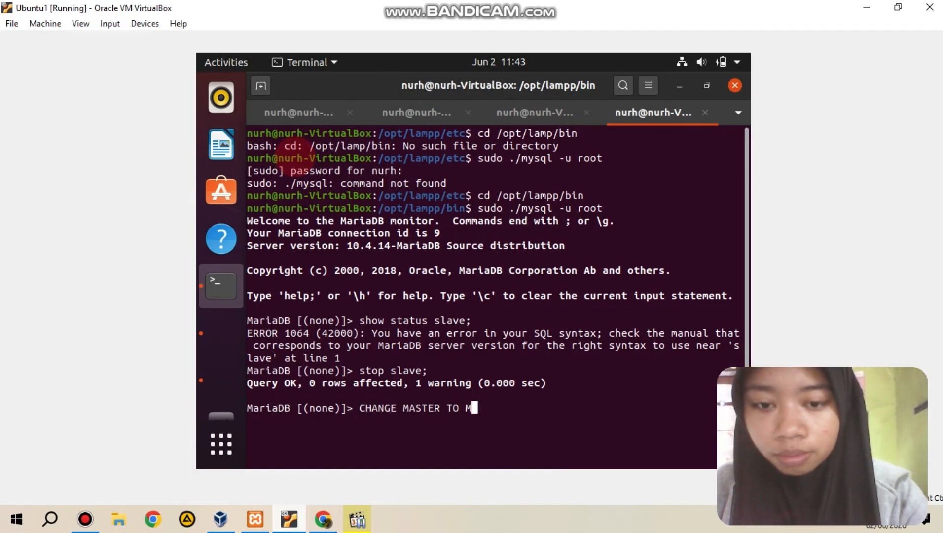
key("Return")
type("MA")
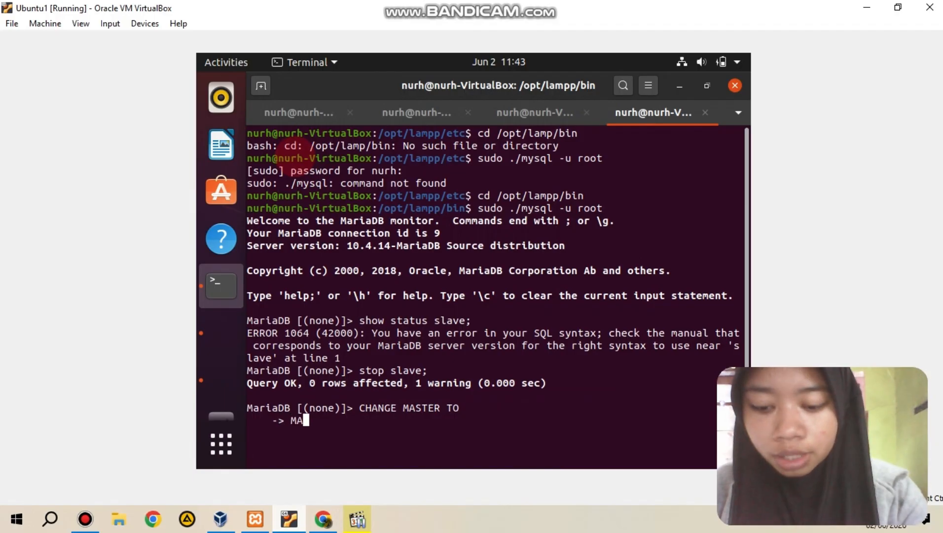
type("STER_HOST")
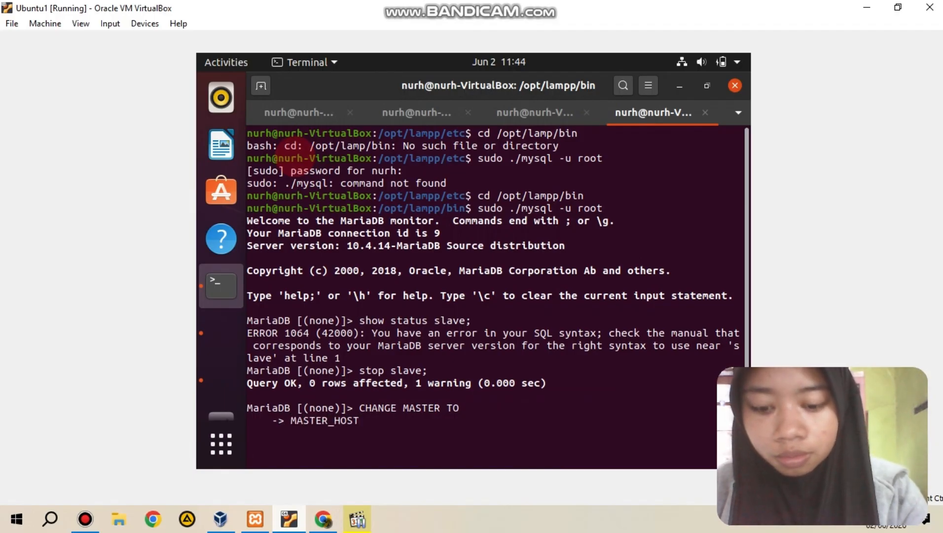
type("='19")
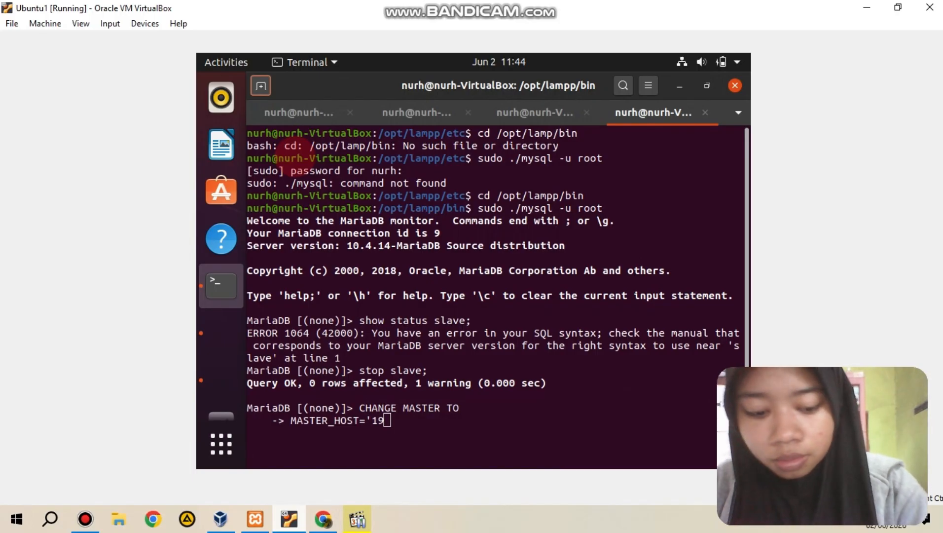
type("2")
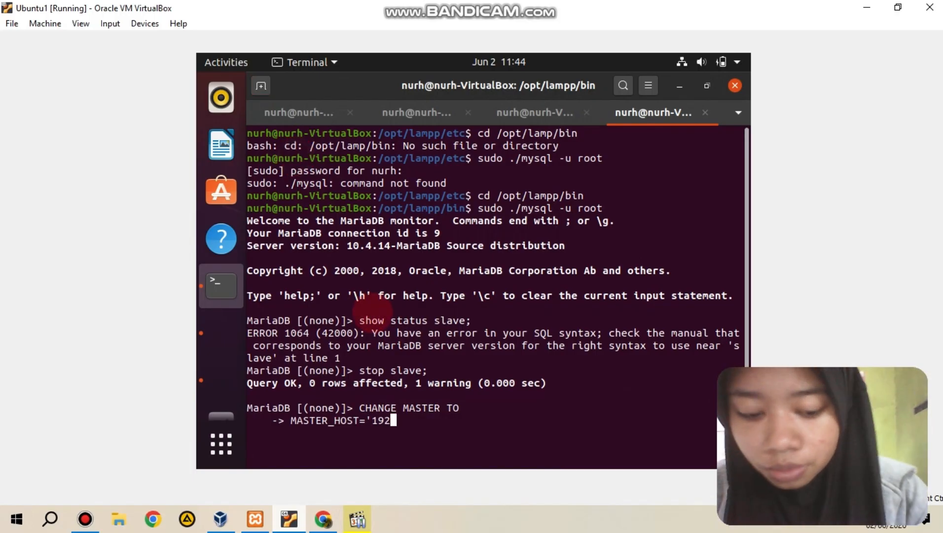
type(".168.")
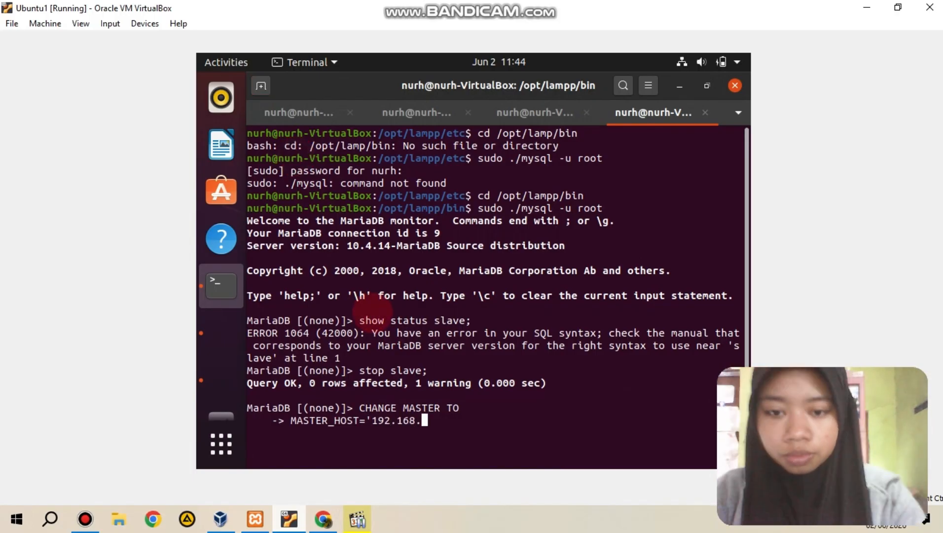
type("56.1',")
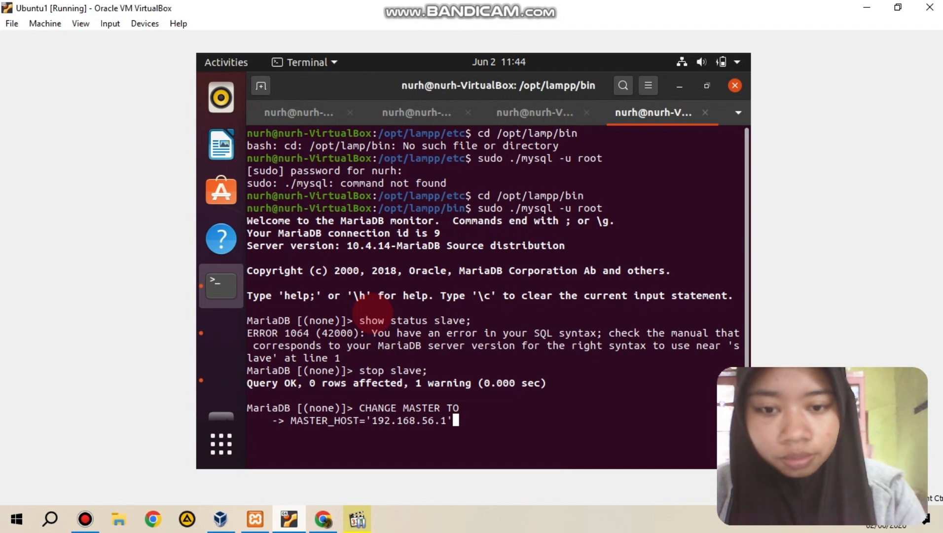
key("BackSpace")
type(",")
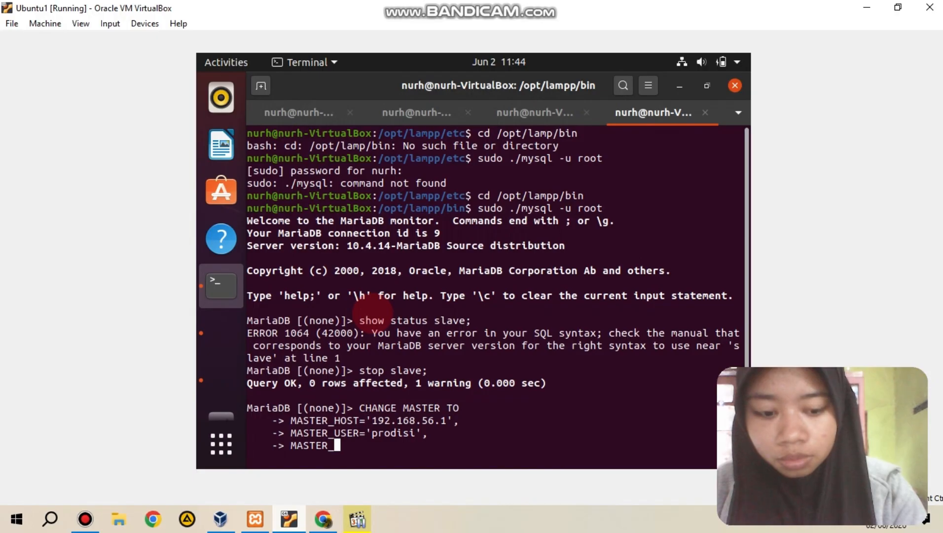
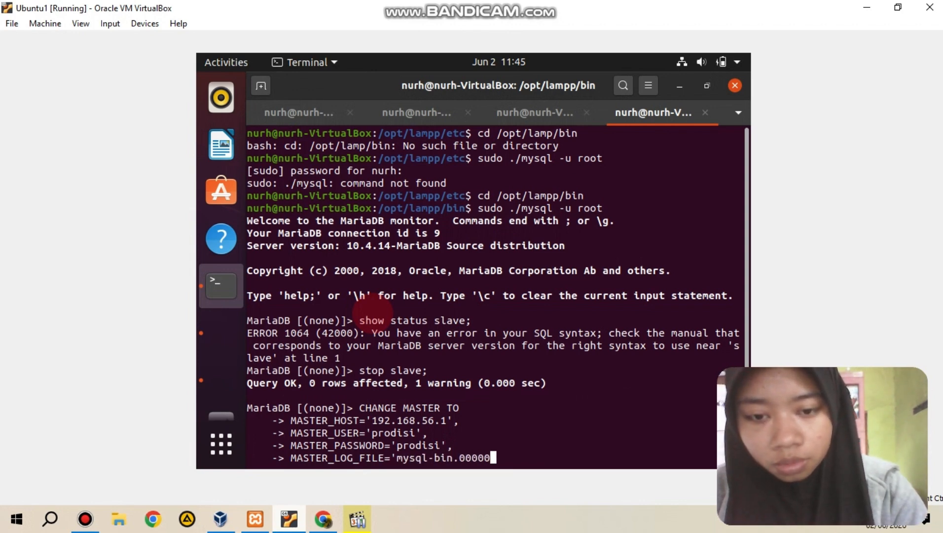
Step: Complete and run the CHANGE MASTER TO statement with the replication account's MASTER_PASSWORD, MASTER_LOG_FILE='mysql-bin.000001' and MASTER_LOG_POS=328
key("Return")
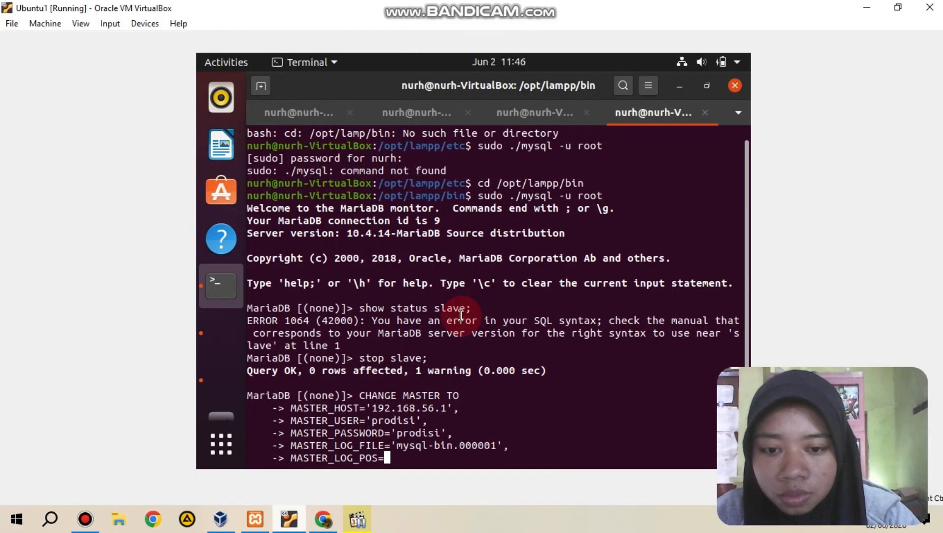
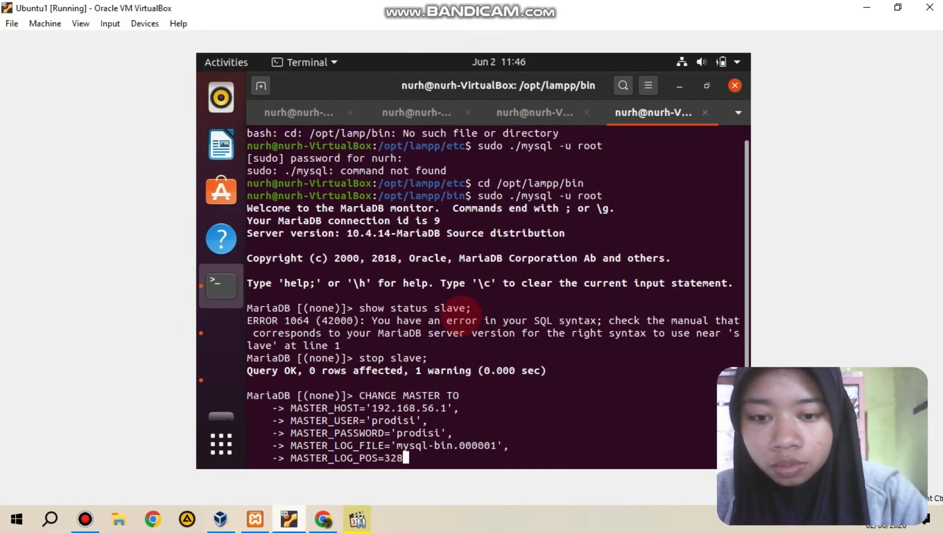
key("Return")
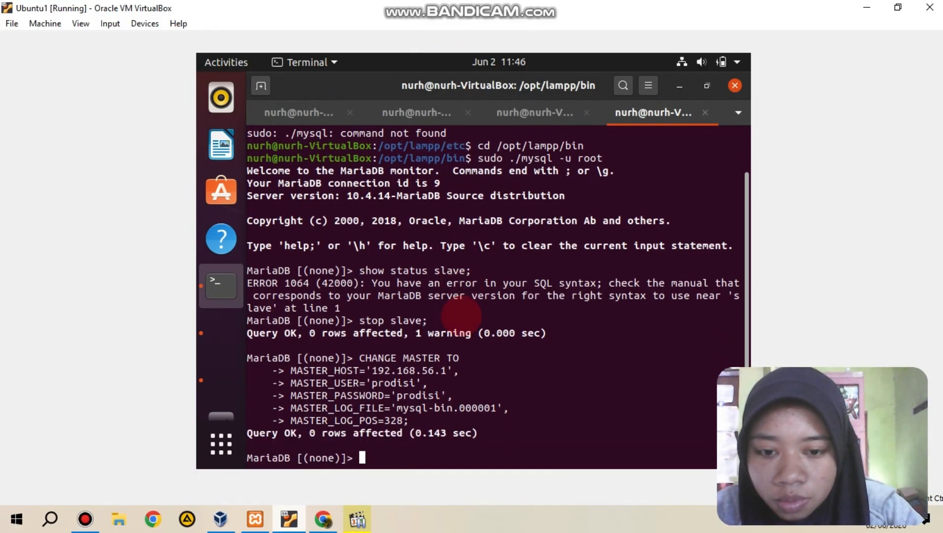
key("Up")
key("Up")
key("Up")
key("Up")
key("Up")
key("Up")
key("Up")
key("Up")
key("Up")
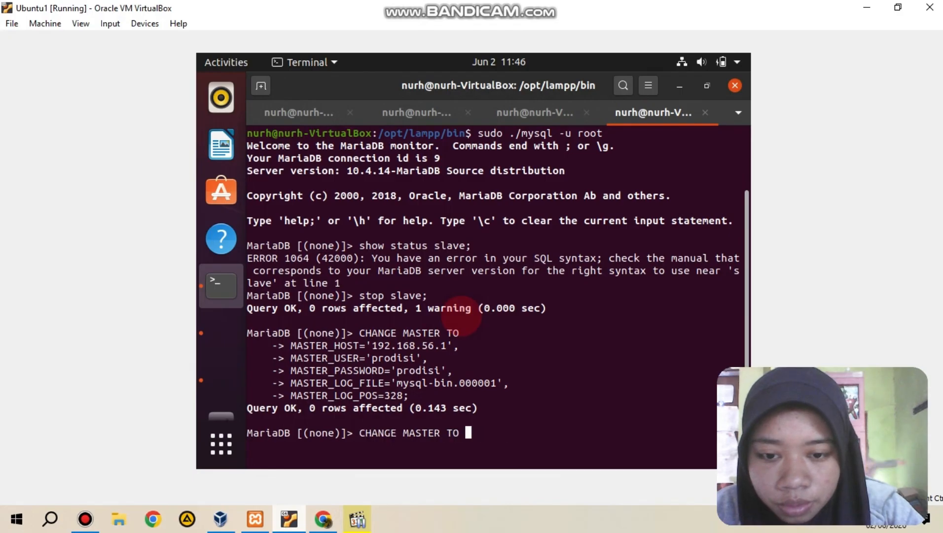
key("BackSpace")
key("BackSpace")
key("BackSpace")
key("BackSpace")
key("BackSpace")
key("BackSpace")
key("BackSpace")
key("BackSpace")
key("BackSpace")
key("BackSpace")
key("BackSpace")
key("BackSpace")
key("BackSpace")
key("BackSpace")
key("BackSpace")
key("BackSpace")
key("BackSpace")
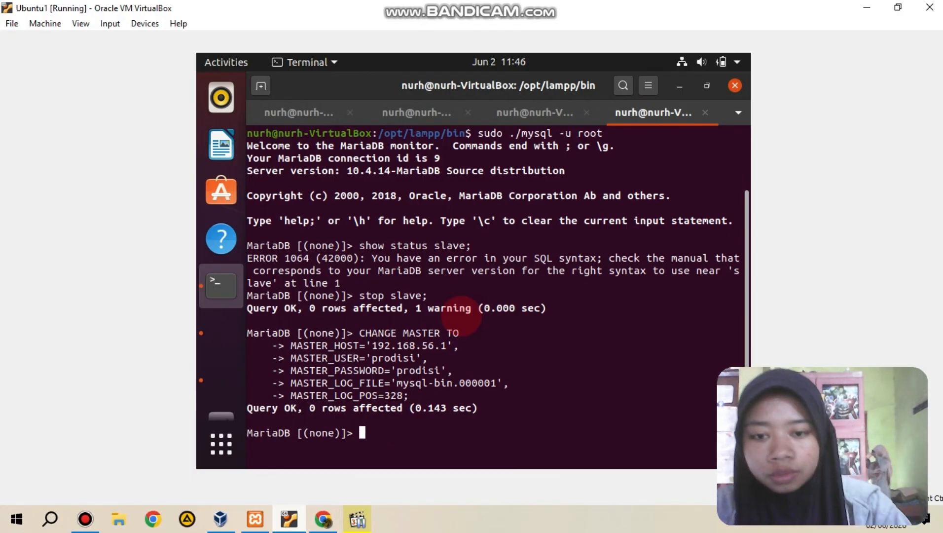
Step: Start replication on the replica by running start slave; in the MariaDB client
type("sta")
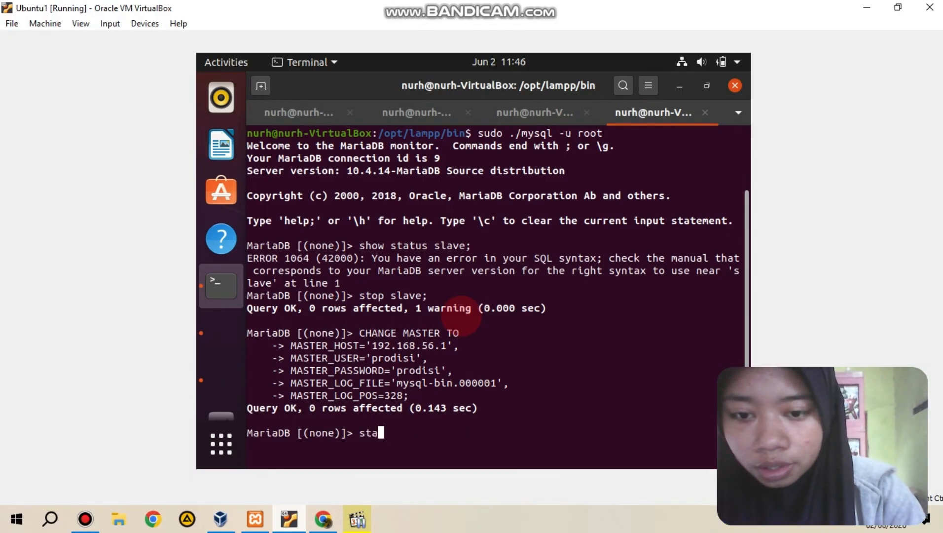
type("rt slave;")
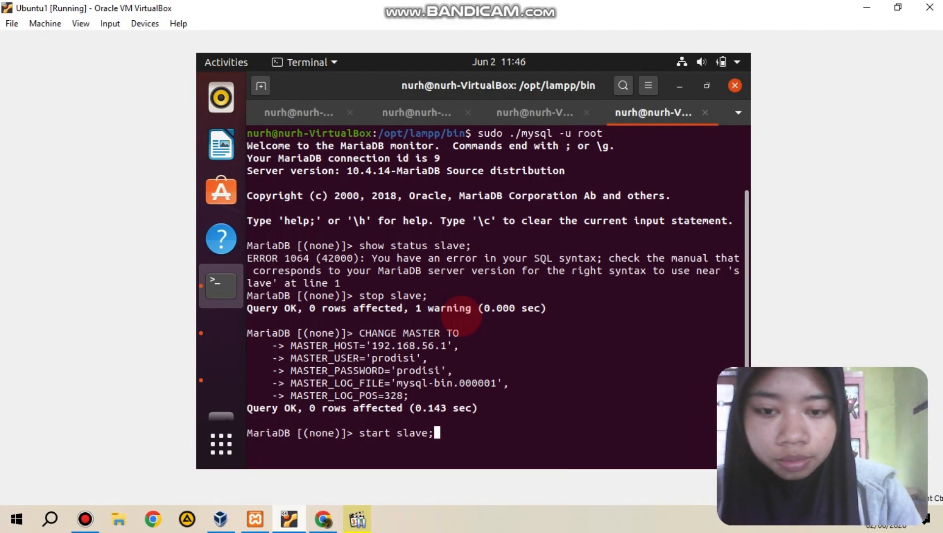
key("Return")
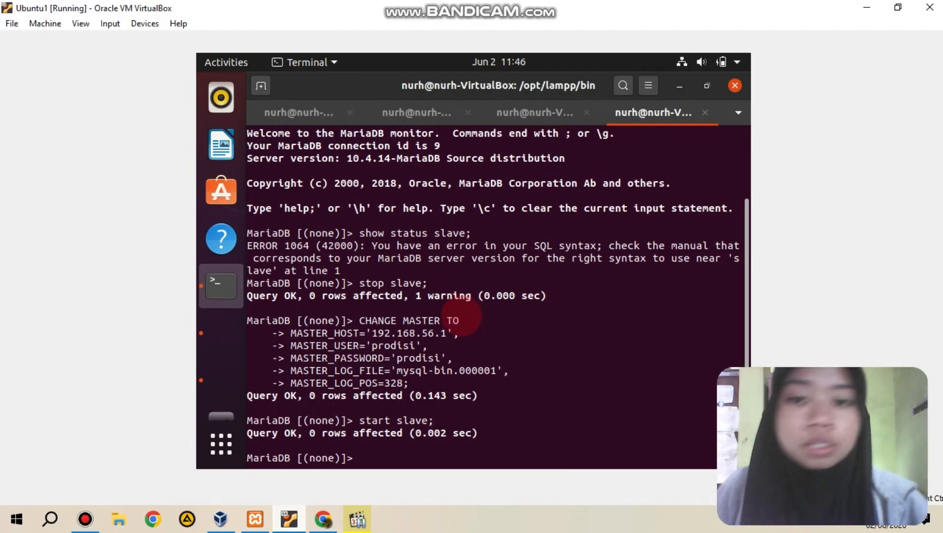
Step: Switch to Firefox, reload the phpMyAdmin Replication page, and examine the slave status table for the replica's connection and running state
scroll(237, 100, "up", 3)
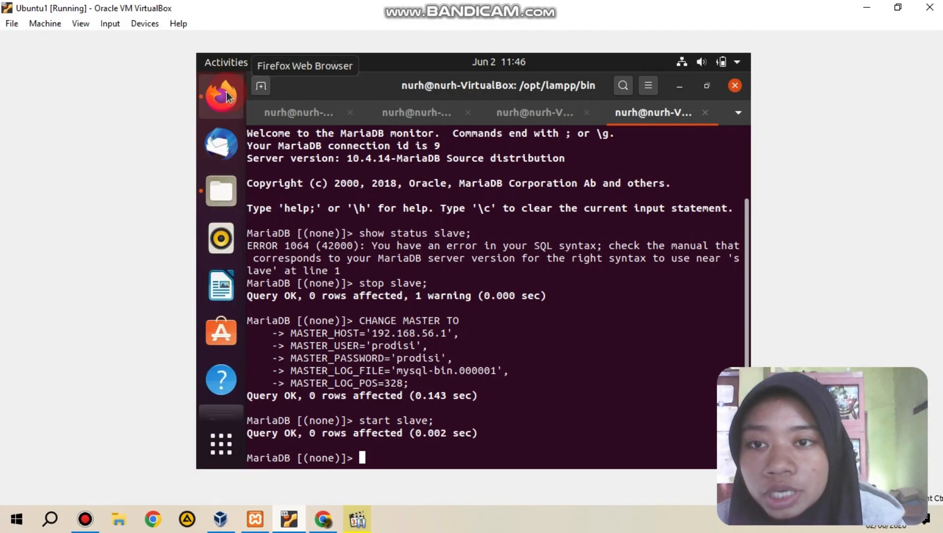
left_click(227, 97)
left_click(306, 134)
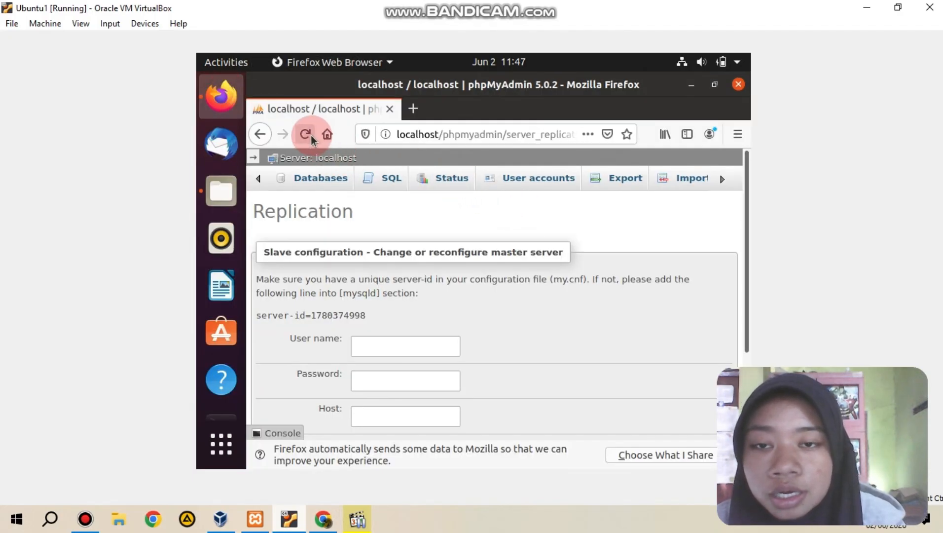
left_click(311, 138)
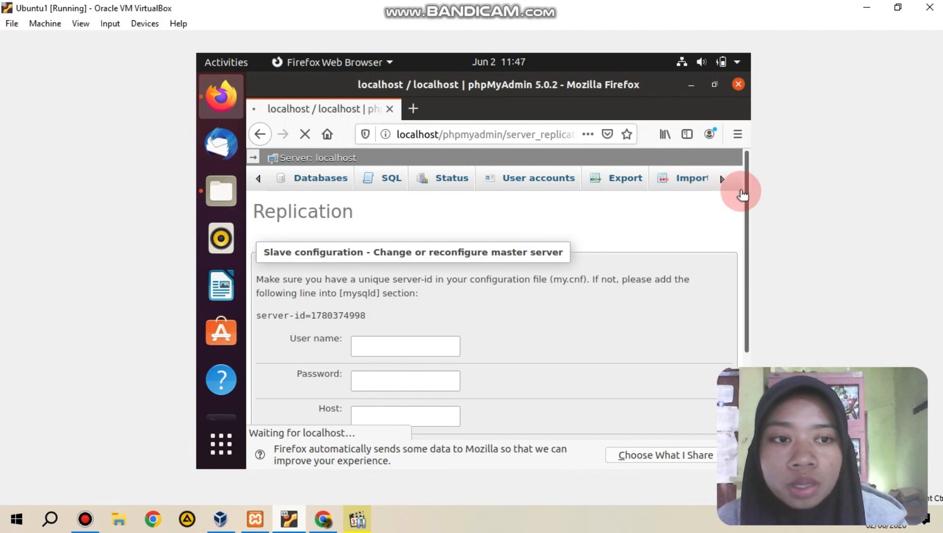
left_click_drag(743, 196, 746, 358)
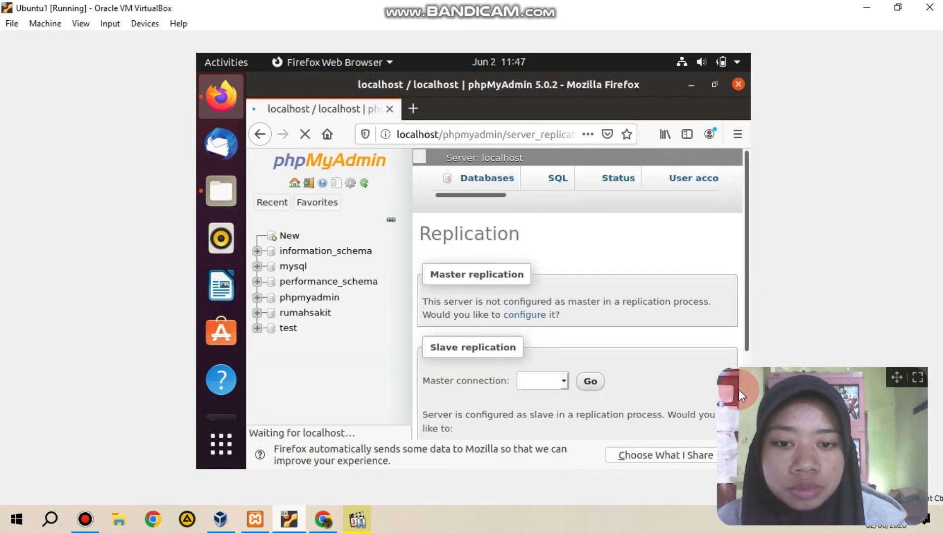
left_click(341, 358)
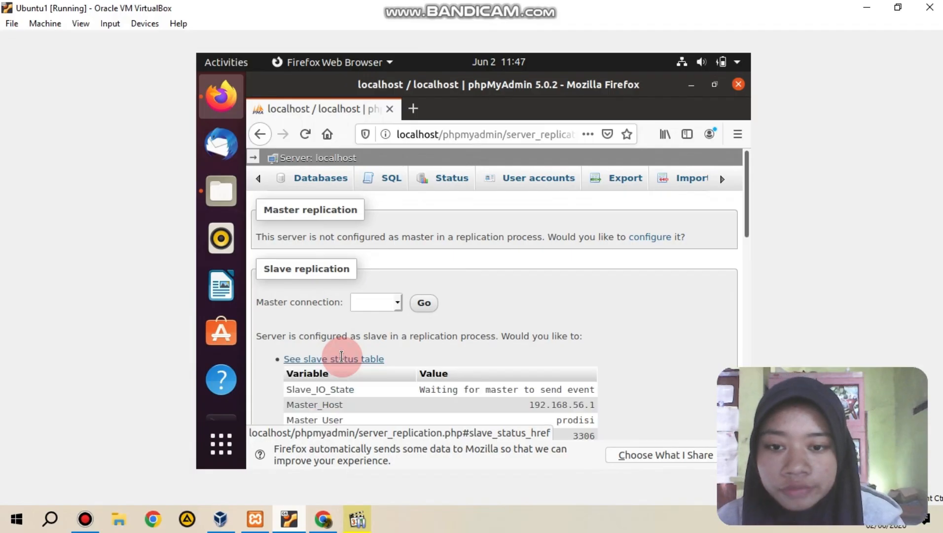
scroll(341, 356, "down", 4)
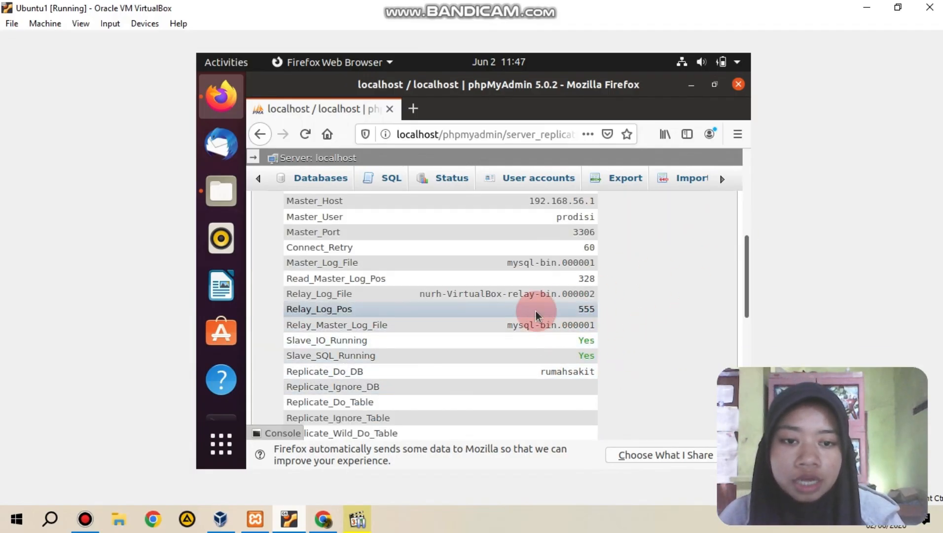
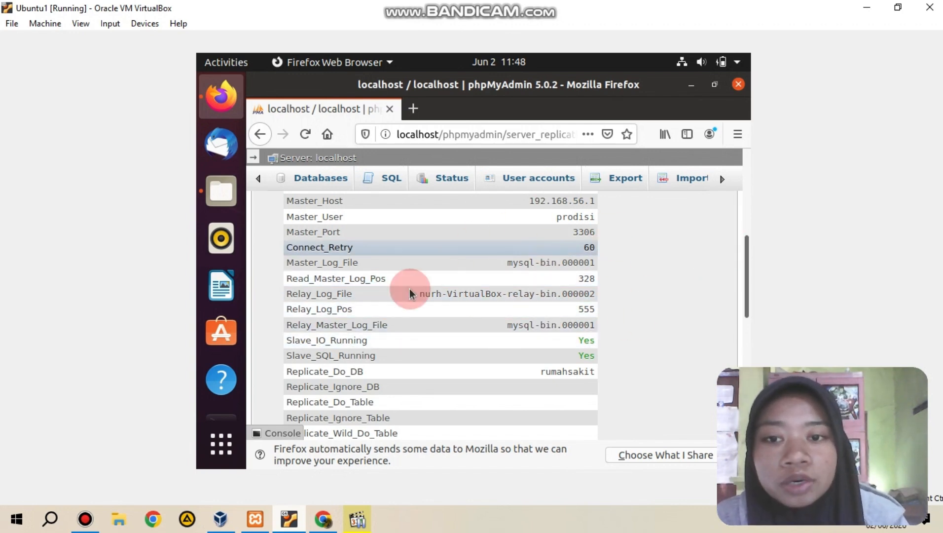
Step: Switch to the Windows primary's phpMyAdmin in Chrome and open the obat table of the rumahsakit database
left_click_drag(745, 265, 748, 295)
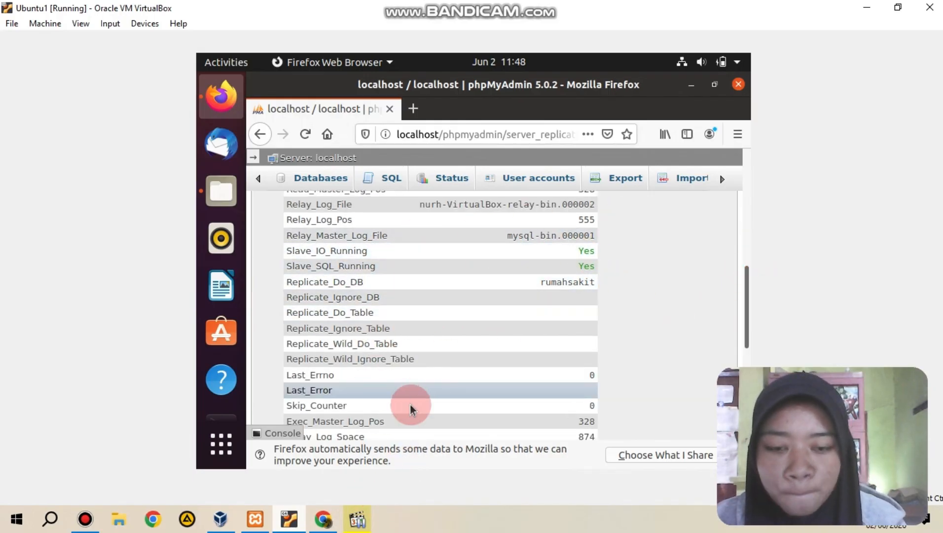
left_click(323, 517)
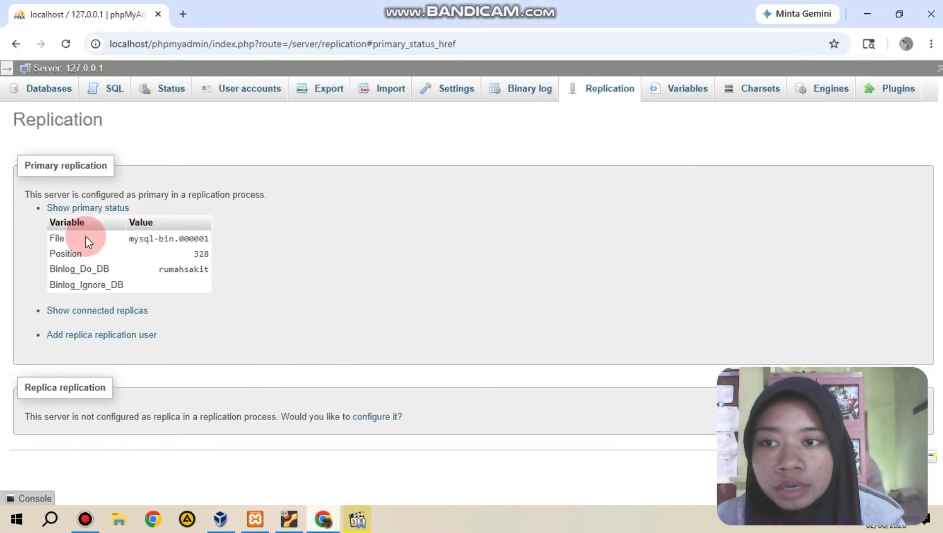
left_click(6, 71)
left_click(41, 230)
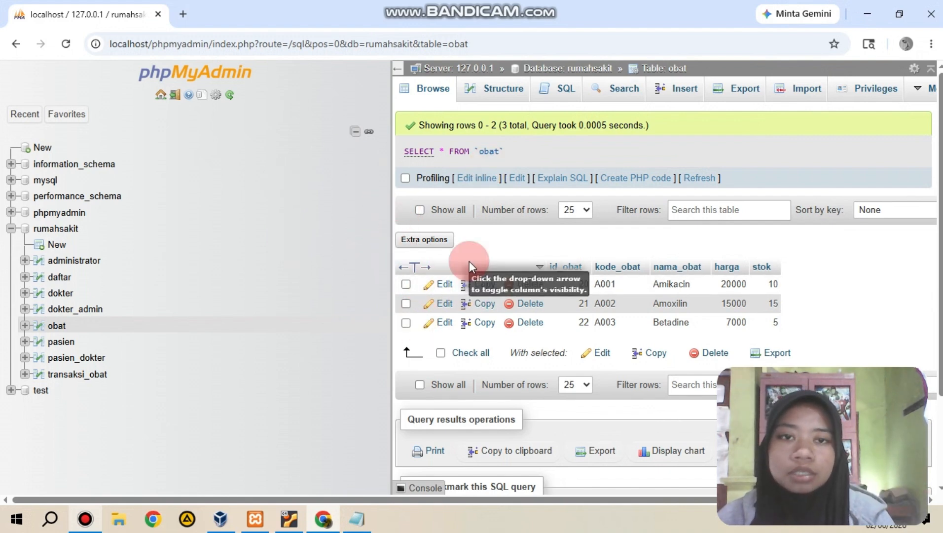
Step: Replace the obat table's default SQL query with the copied INSERT INTO `obat` statement and set its kode_obat value to 'A004'
left_click(565, 97)
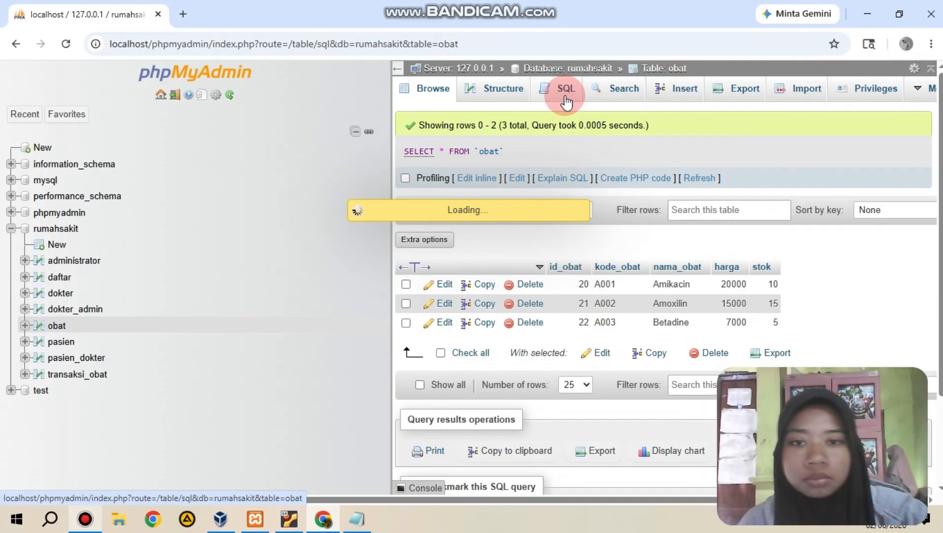
left_click_drag(582, 156, 449, 159)
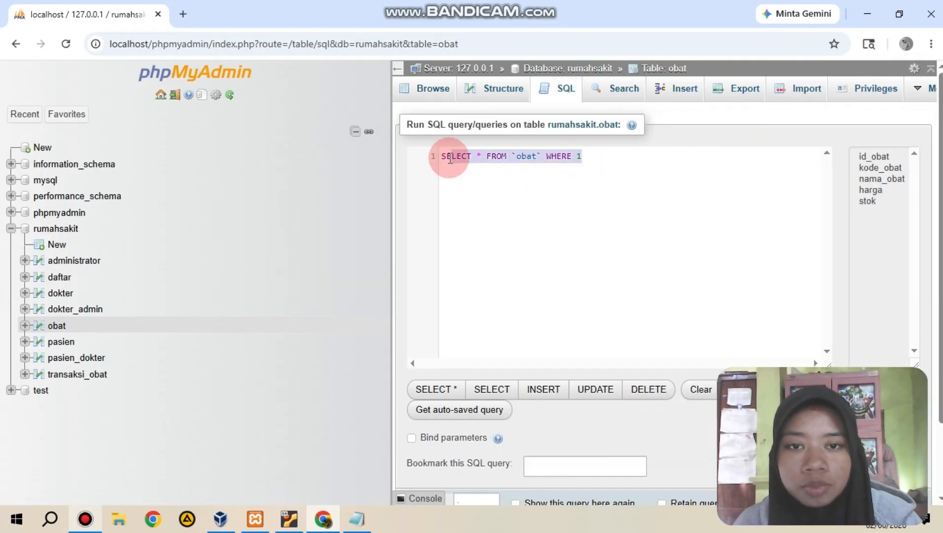
key("BackSpace")
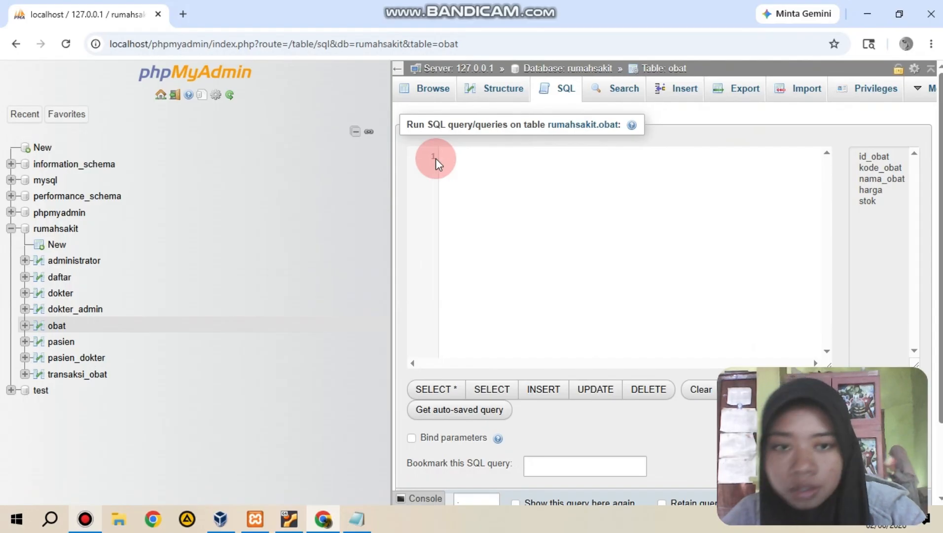
type("INSERT INTO `obat`(`kode_obat`, `nama_obat`, `harga`, `stok`) VALUES ('A001', 'Amikacin', 20000, 10),")
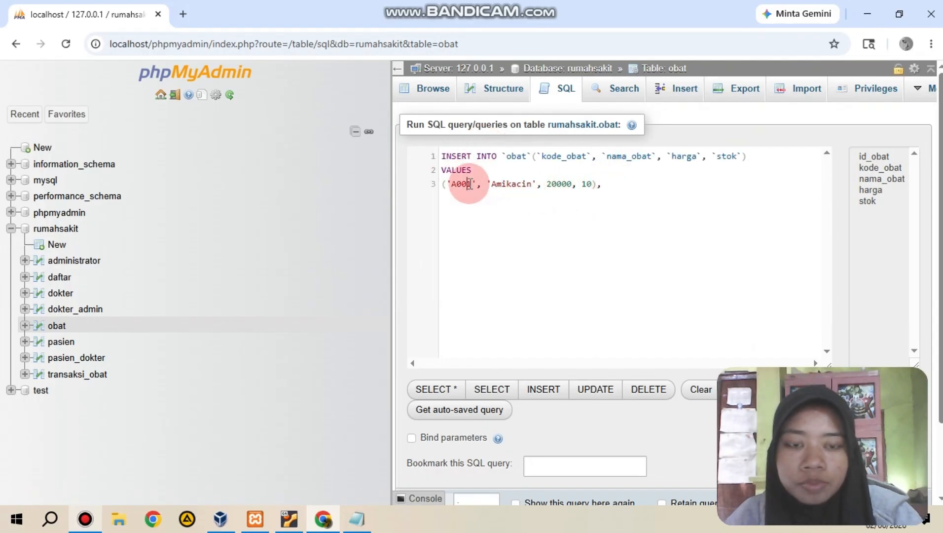
left_click(470, 184)
key("BackSpace")
type("4")
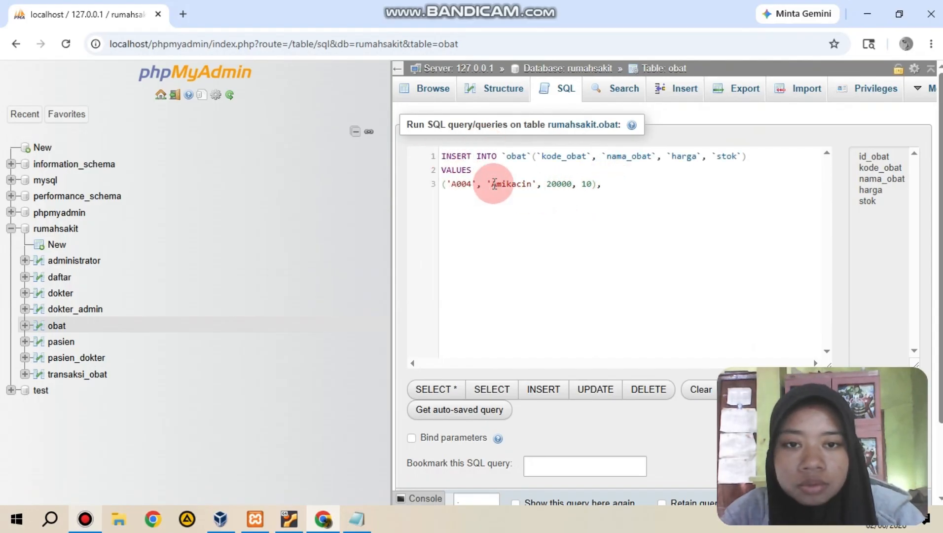
Step: Change the nama_obat value in the INSERT statement to Lerzin
left_click(532, 184)
key("BackSpace")
key("BackSpace")
key("BackSpace")
key("BackSpace")
key("BackSpace")
key("BackSpace")
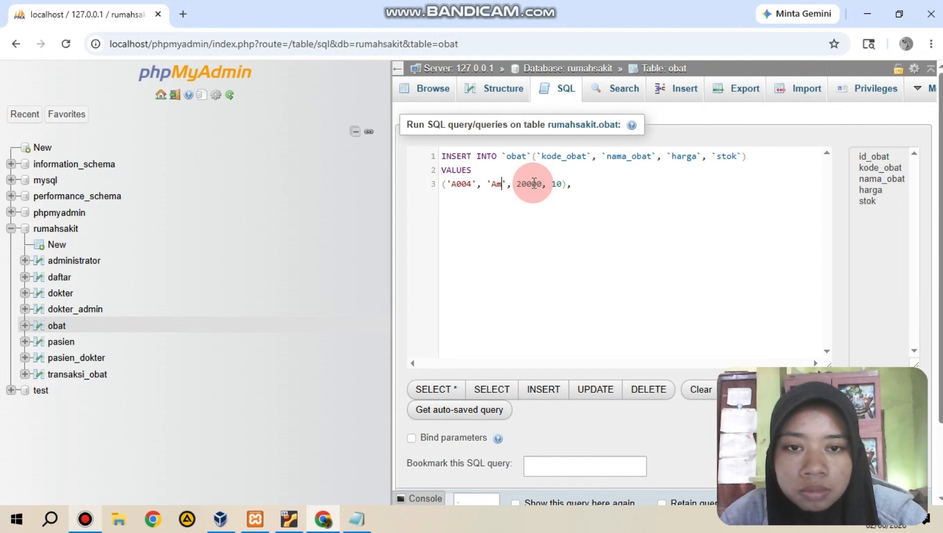
key("BackSpace")
key("BackSpace")
key("BackSpace")
type("lER")
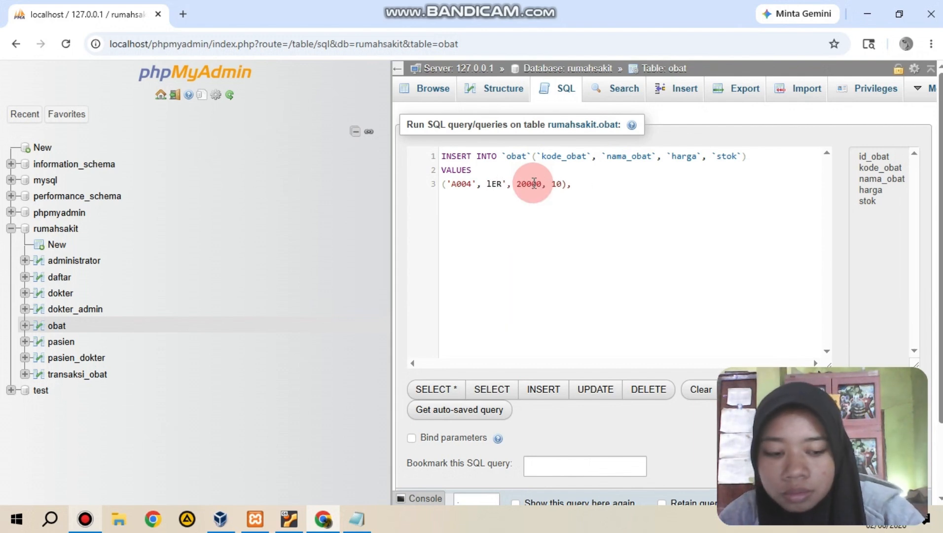
key("BackSpace")
key("BackSpace")
key("BackSpace")
type("Lerzi")
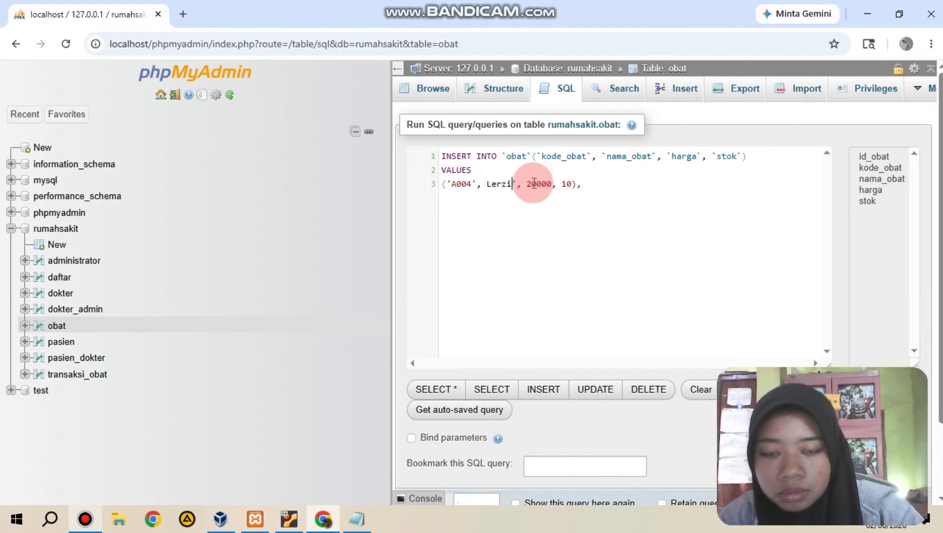
type("n")
Step: Set the harga value to 25000 and the stok value to 16 in the INSERT statement
left_click(543, 185)
key("BackSpace")
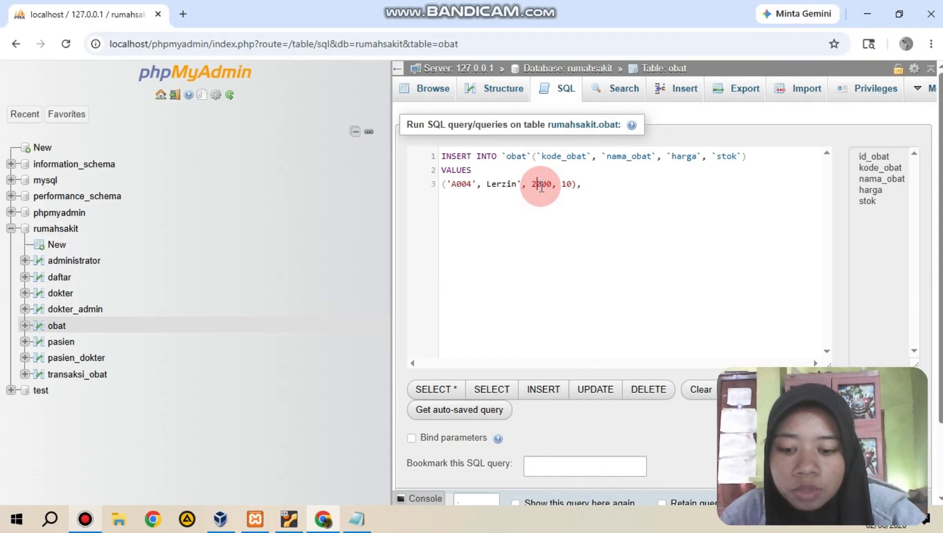
type("5")
left_click(576, 184)
key("BackSpace")
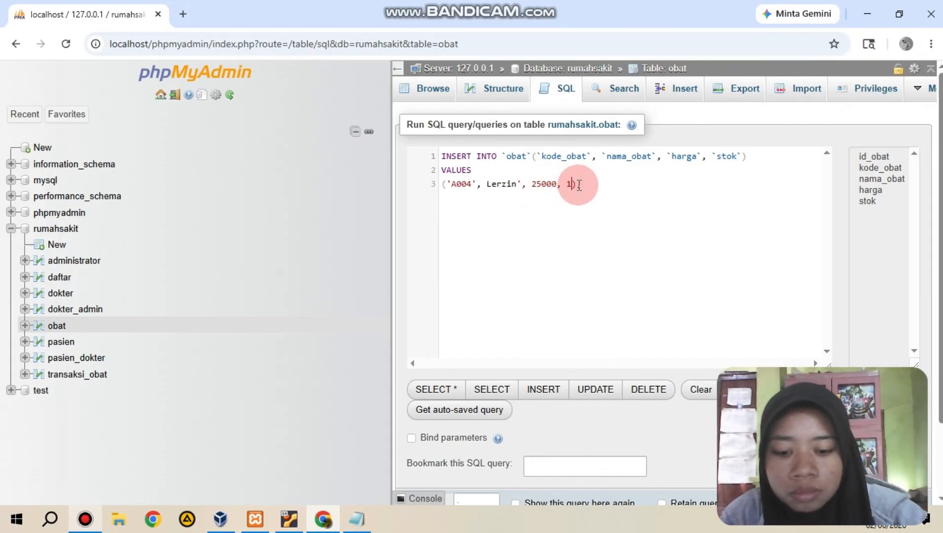
type("6")
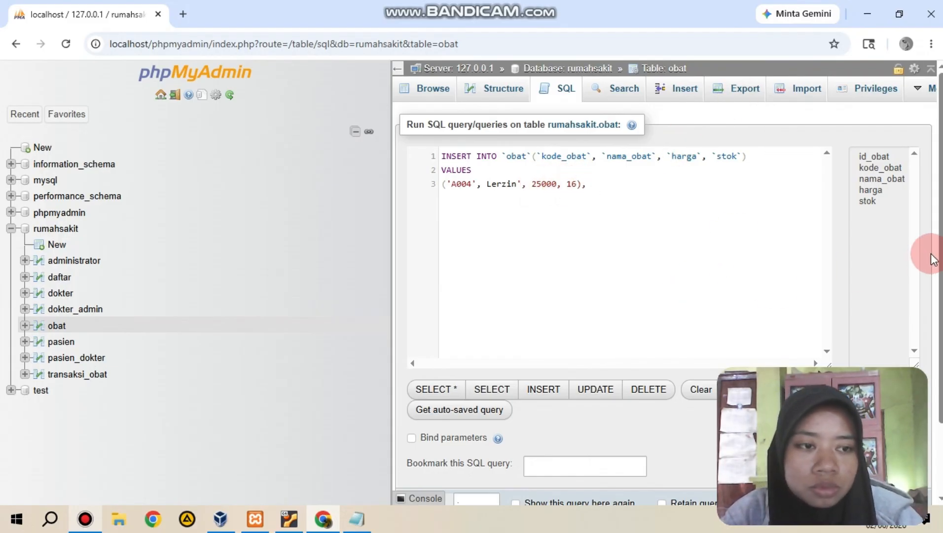
Step: Try to run the INSERT statement for medicine A004 on the obat table
left_click_drag(932, 259, 932, 337)
left_click(551, 446)
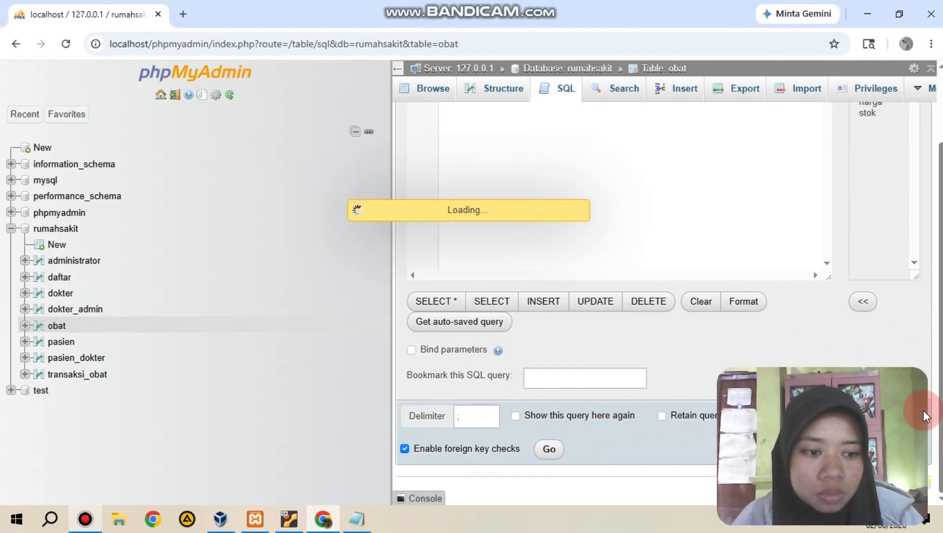
left_click_drag(889, 392, 895, 363)
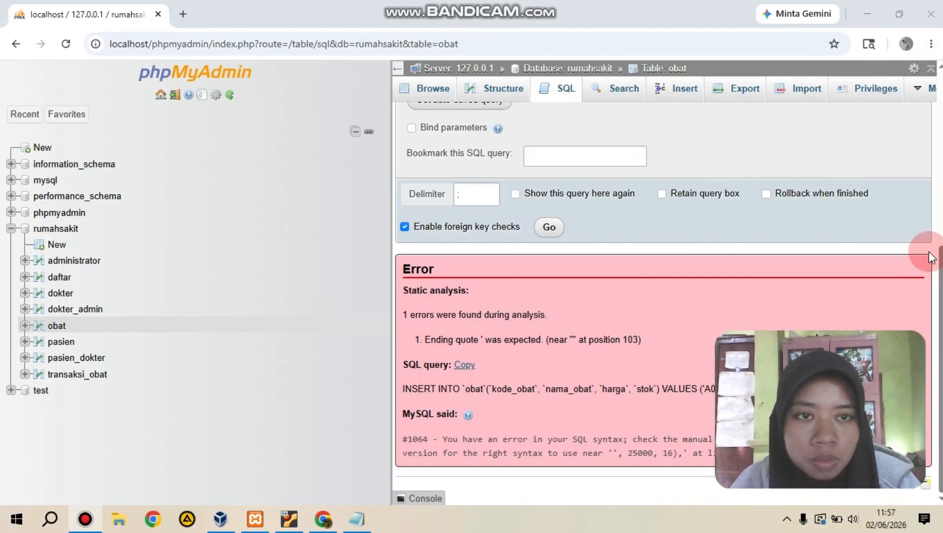
Step: Remove the trailing comma from the INSERT statement, turn off foreign key checks and run the query again
left_click_drag(941, 269, 910, 33)
left_click(600, 186)
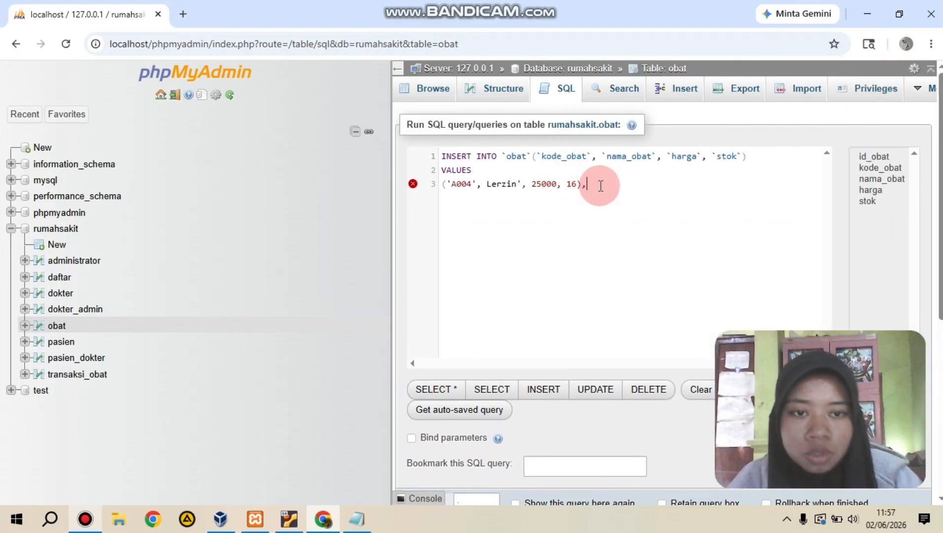
key("BackSpace")
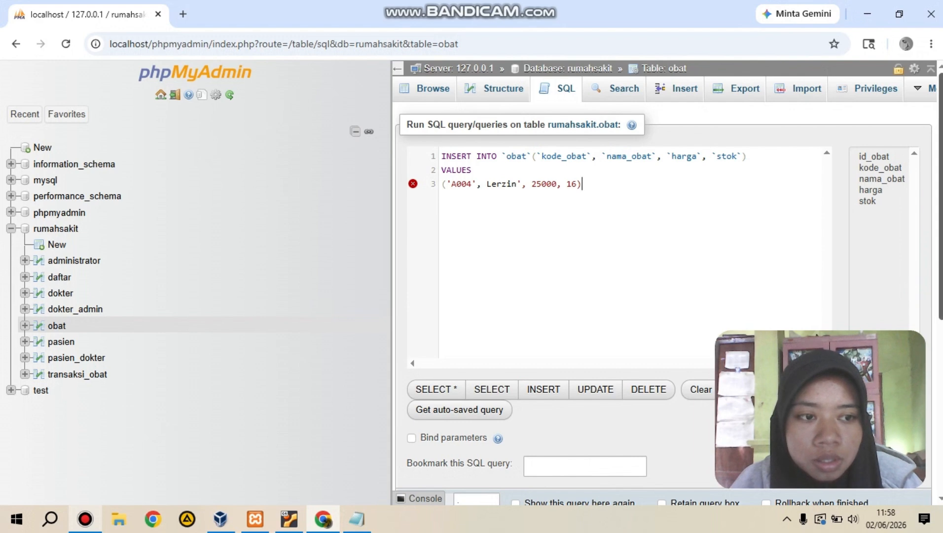
left_click_drag(939, 296, 935, 445)
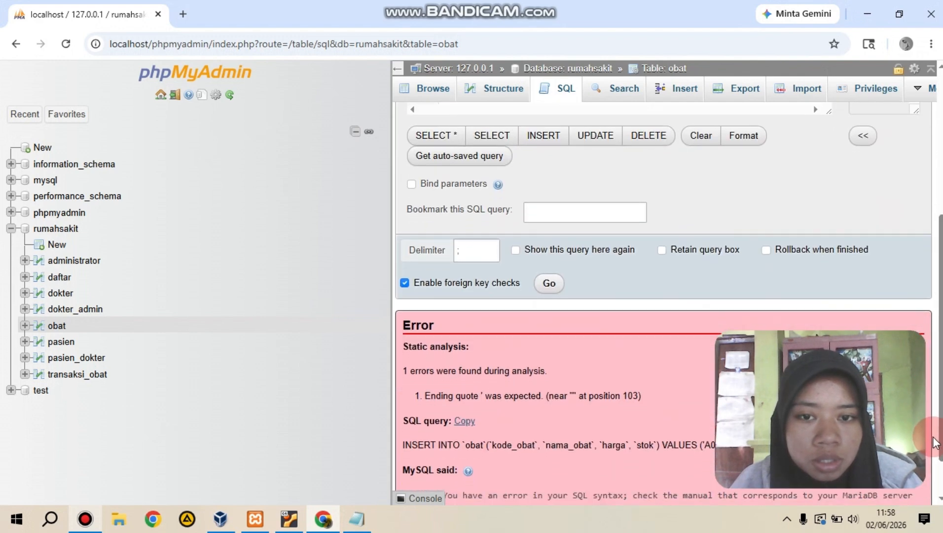
left_click(405, 283)
left_click(551, 285)
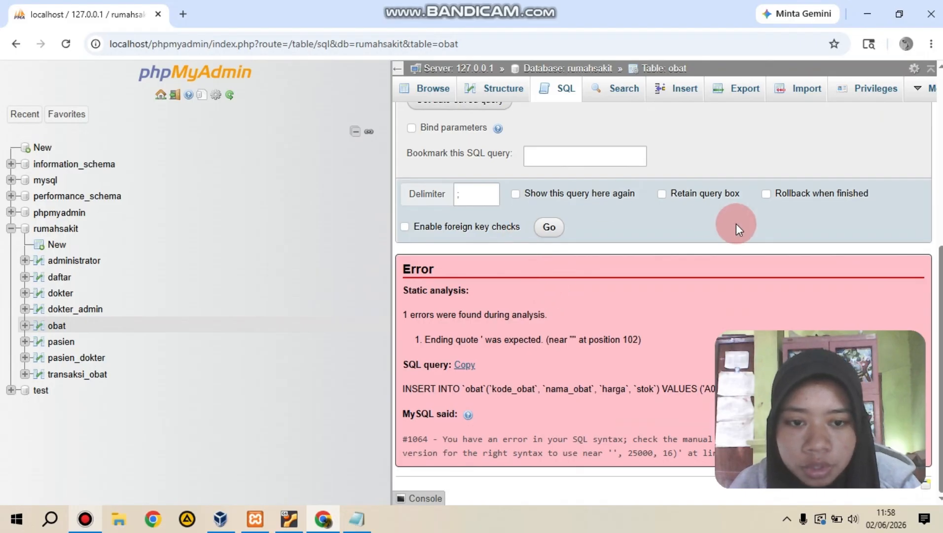
Step: End the INSERT statement with a semicolon and try running it again
scroll(703, 206, "up", 5)
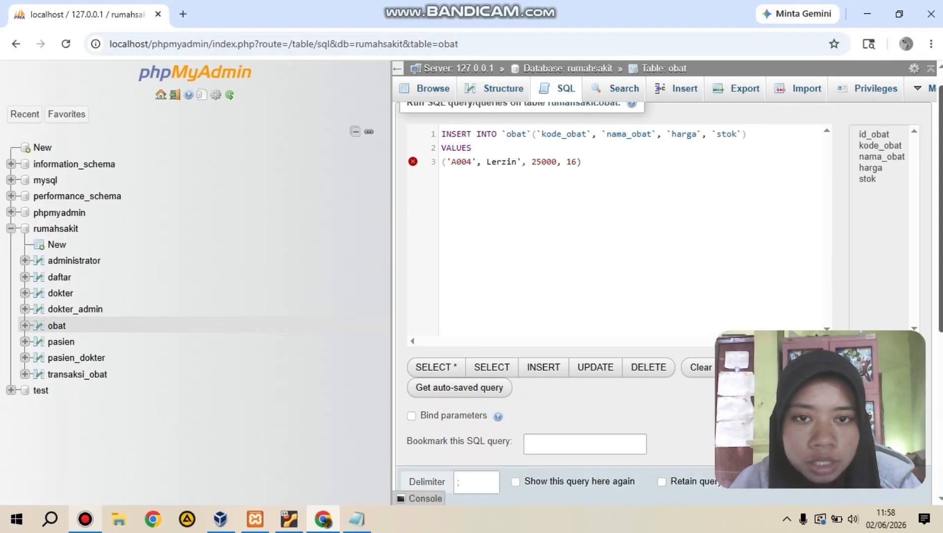
left_click_drag(940, 183, 864, 365)
left_click(557, 231)
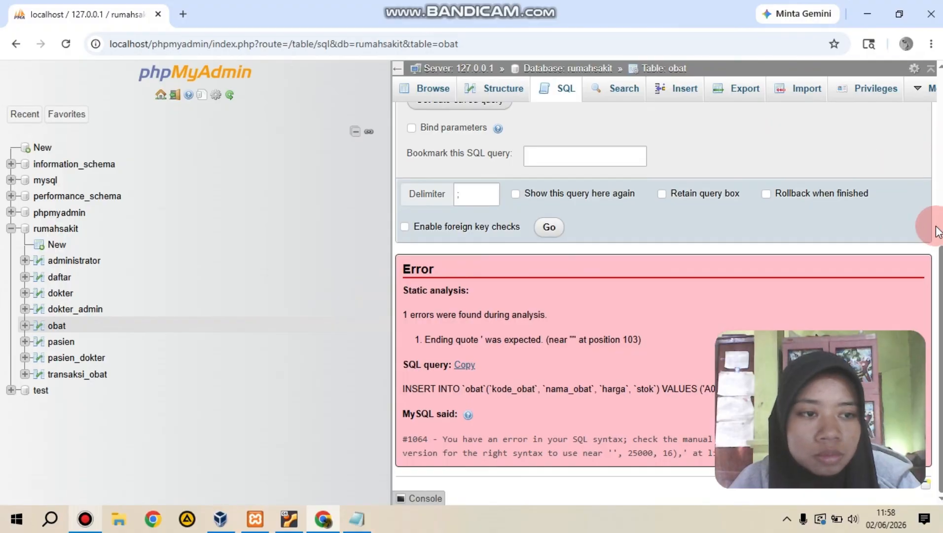
Step: Add the missing opening quote before Lerzin and run the INSERT statement on the obat table
left_click(940, 202)
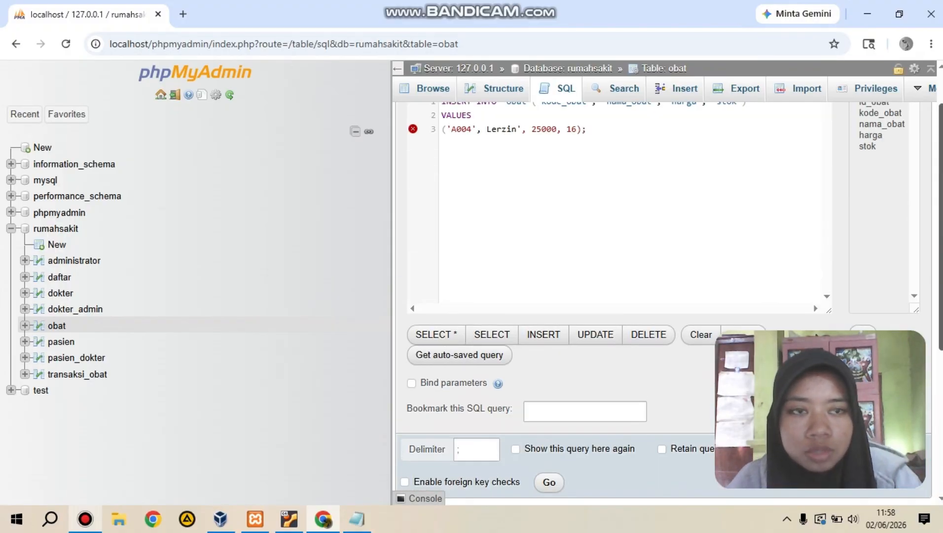
left_click(486, 130)
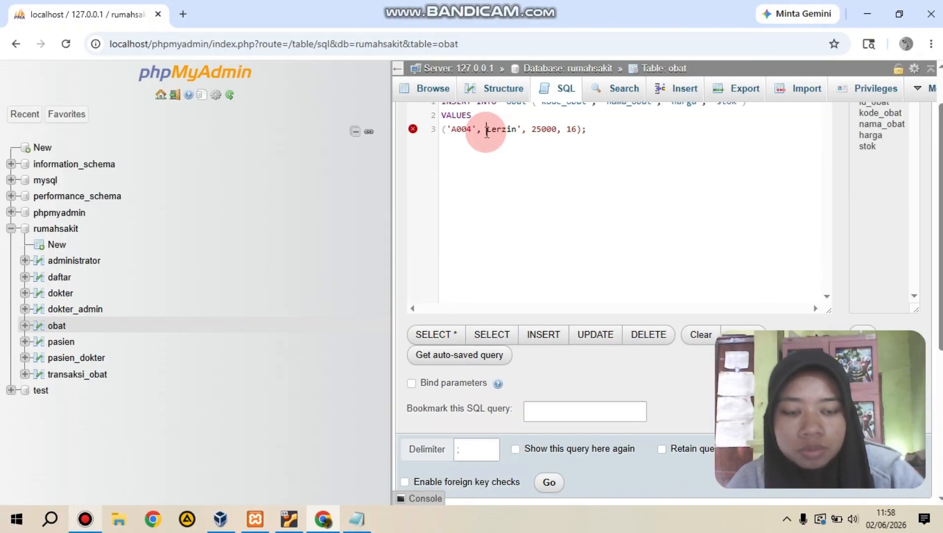
type("'")
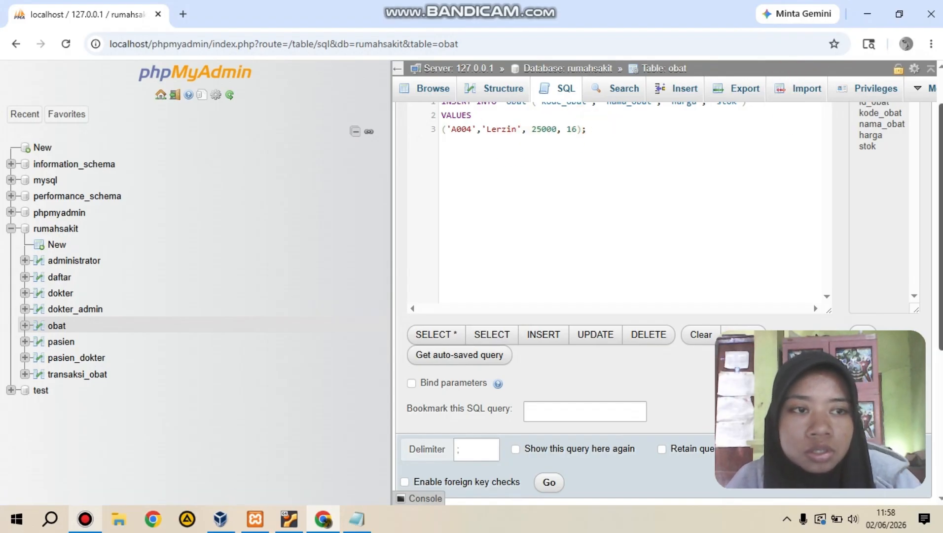
left_click_drag(939, 131, 939, 325)
left_click(546, 228)
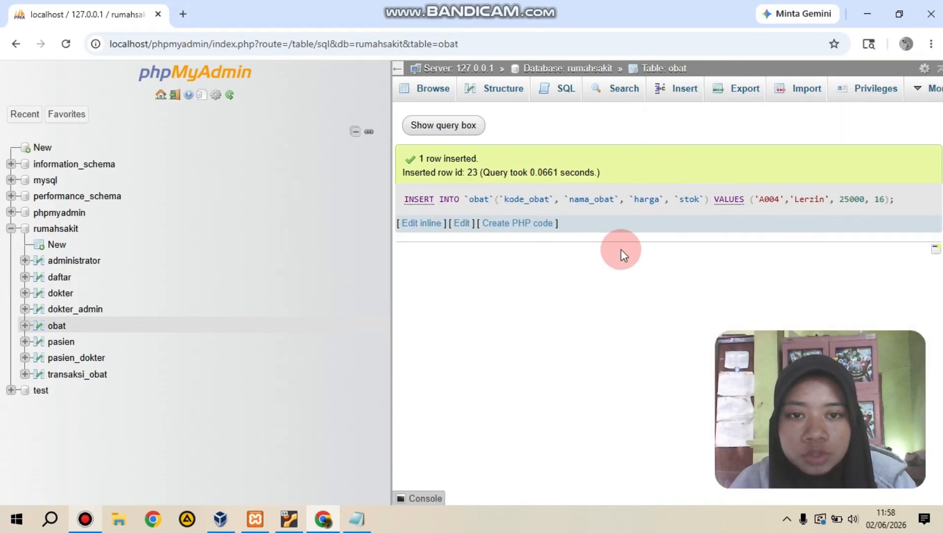
Step: Switch to the Ubuntu1 virtual machine and unlock its session with the account password
left_click(289, 518)
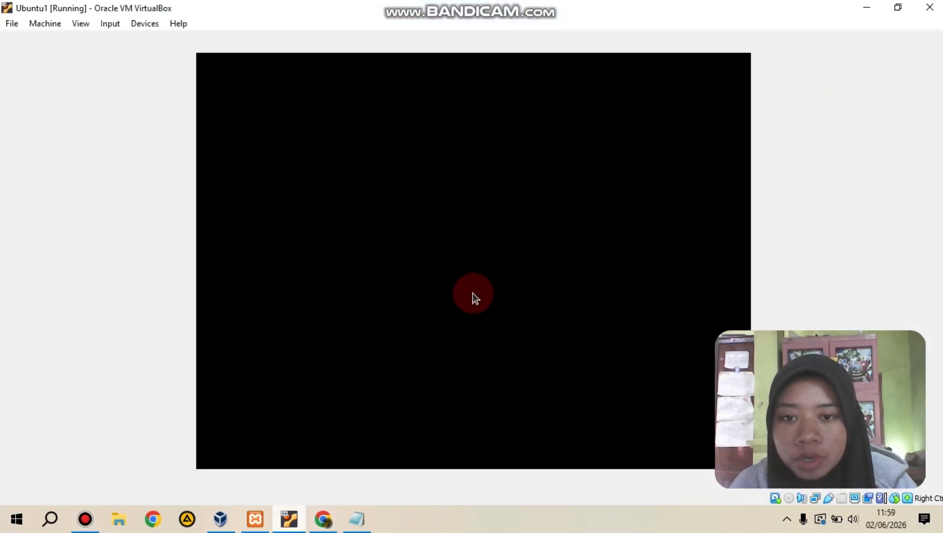
left_click(478, 314)
left_click(495, 261)
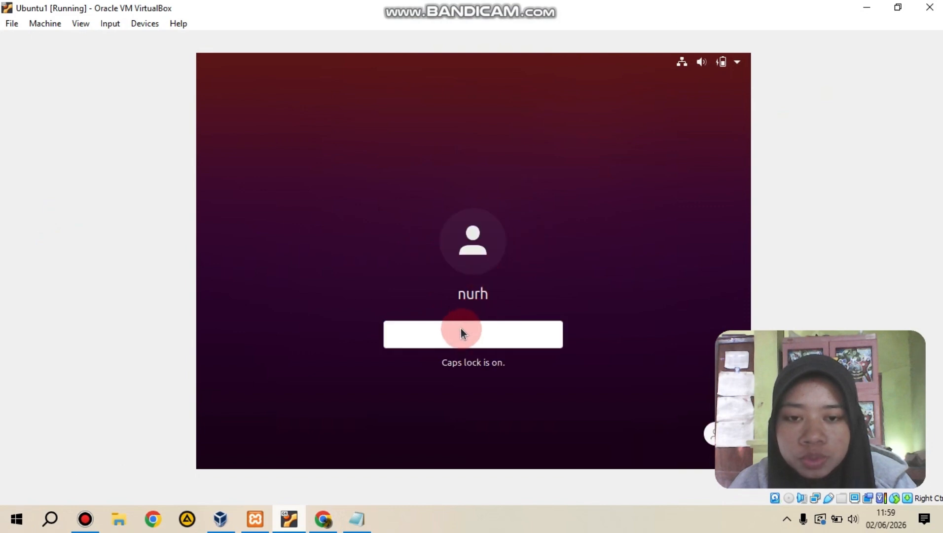
type("●●●")
key("Return")
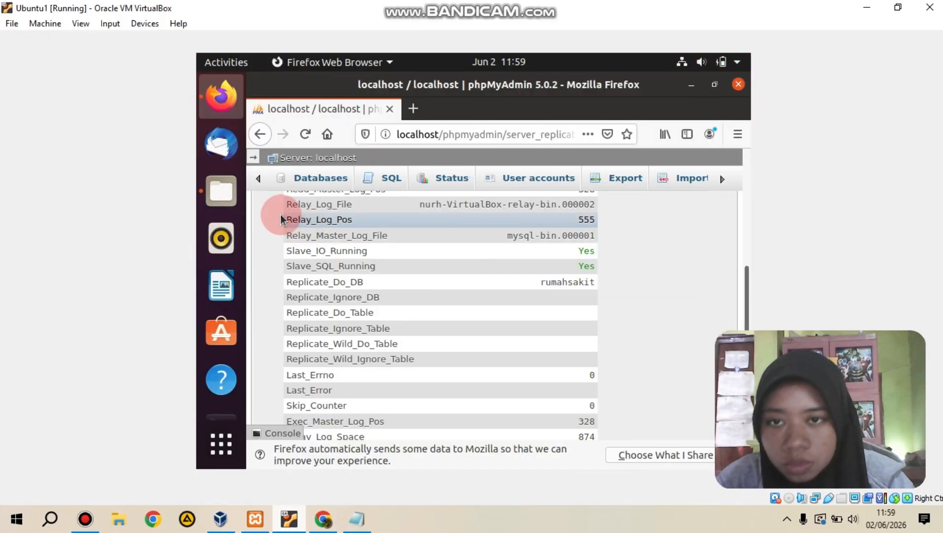
Step: Reload phpMyAdmin on the replica, open the obat table of rumahsakit and check its rows for the replicated A004 record
left_click(305, 134)
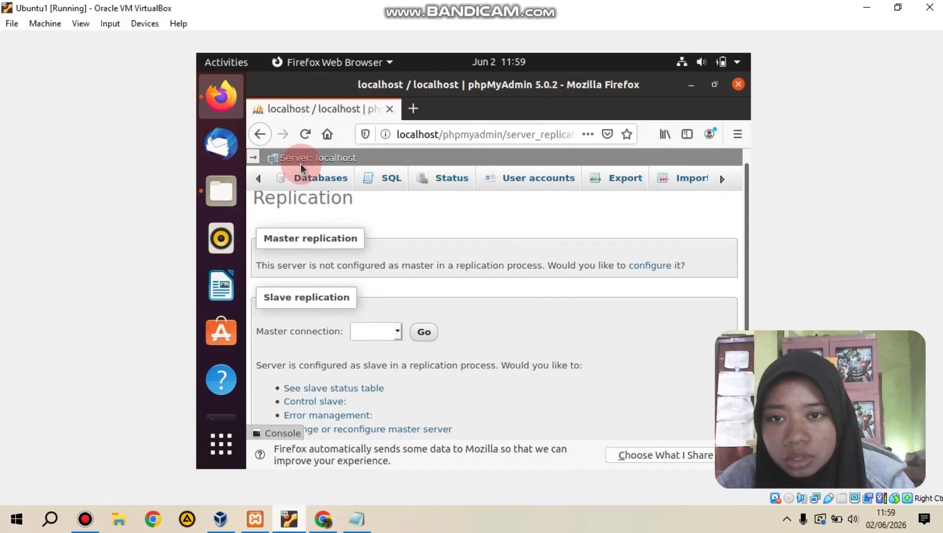
left_click(253, 157)
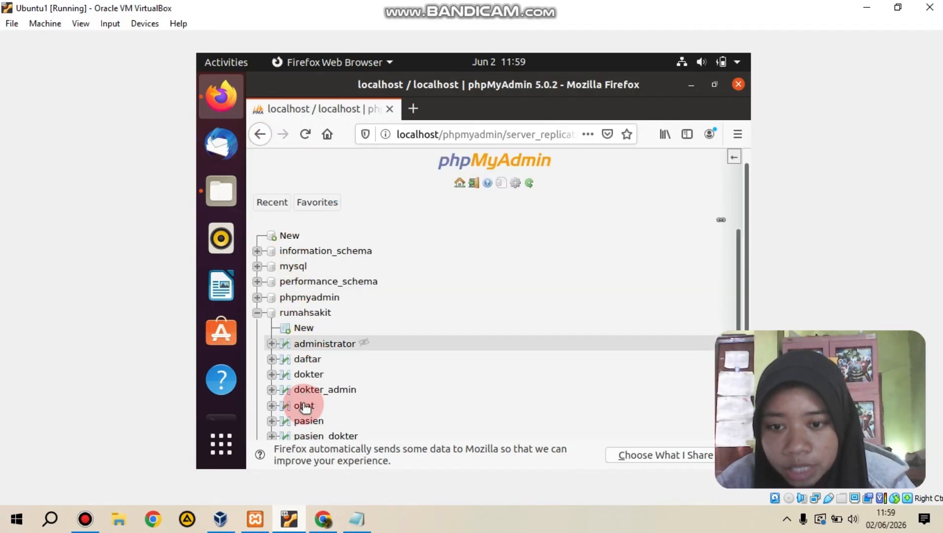
left_click(304, 405)
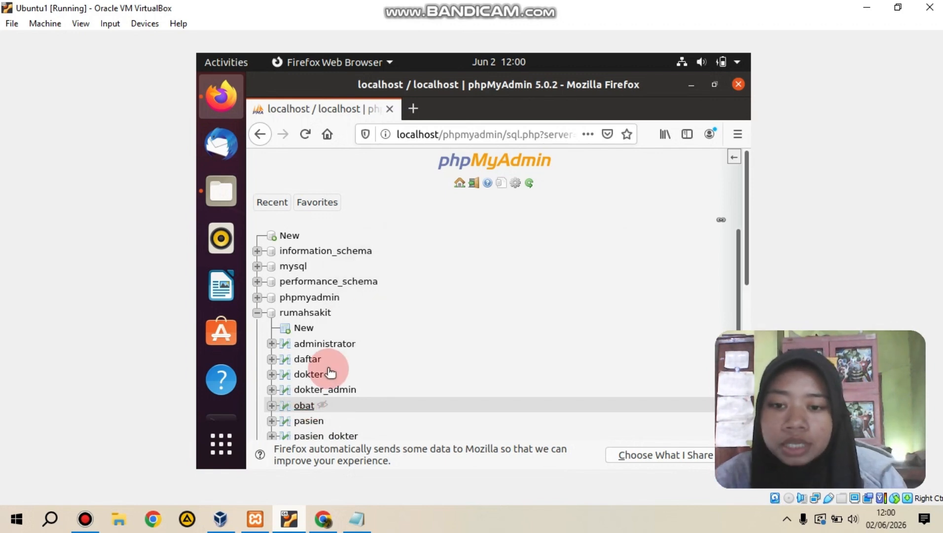
left_click(310, 404)
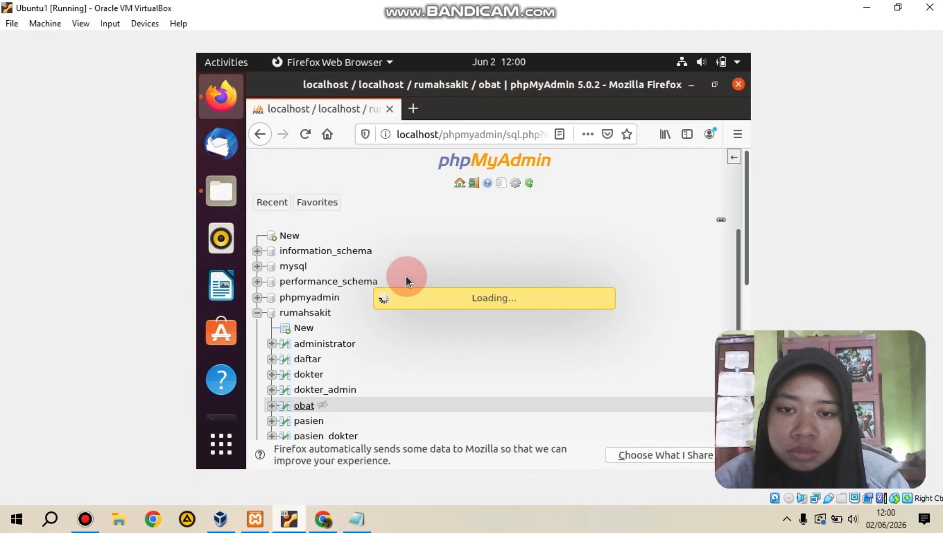
left_click(733, 159)
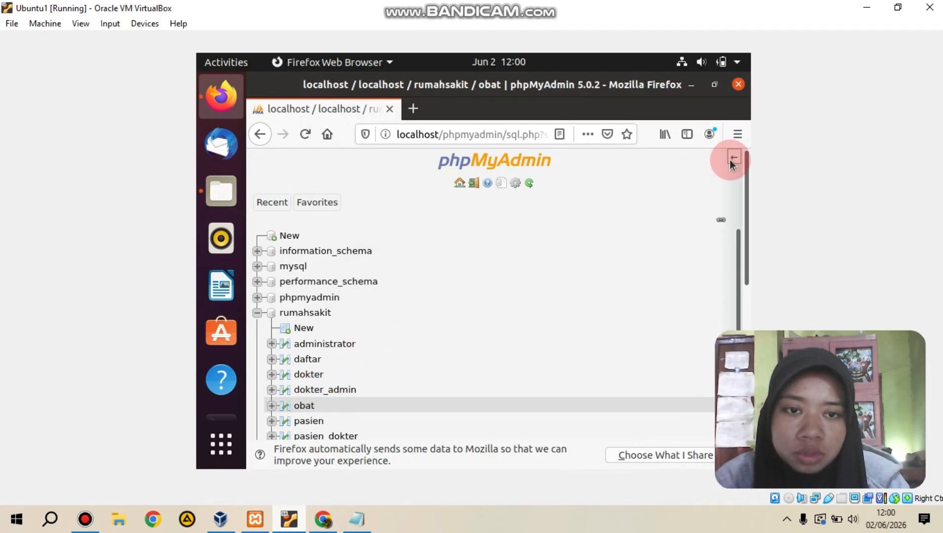
left_click_drag(744, 241, 746, 292)
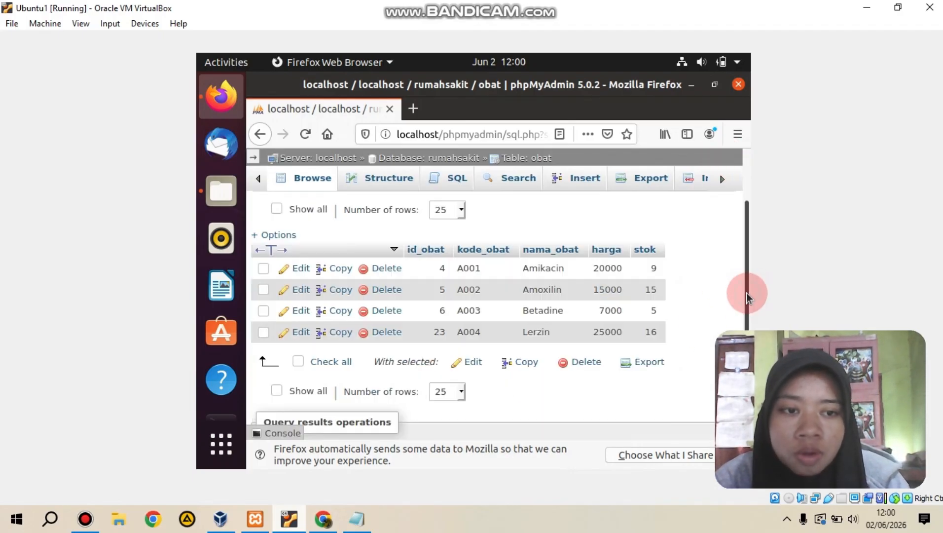
left_click(538, 269)
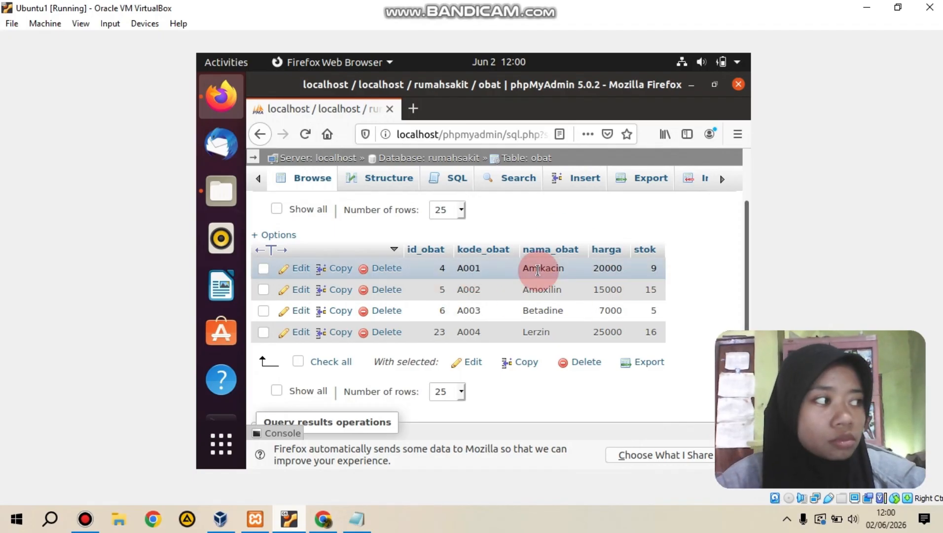